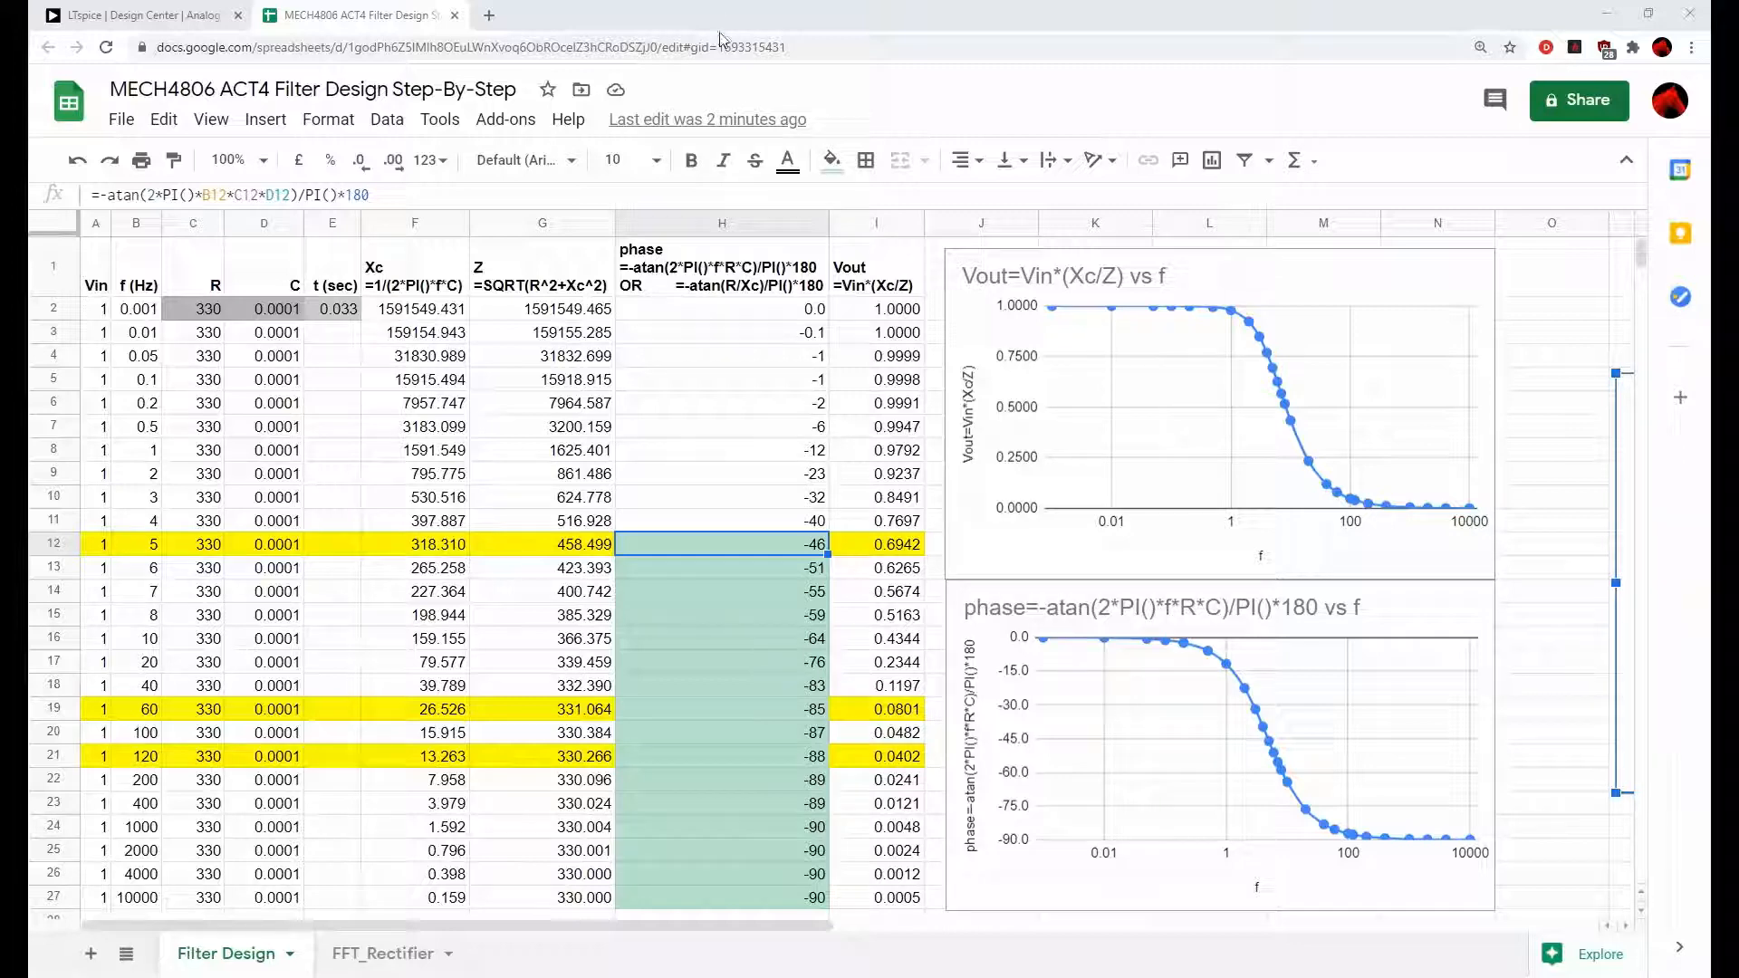
Step: Examine the LTspice download options on the Analog Devices web page
{"action": "left_click", "coordinate": [159, 16]}
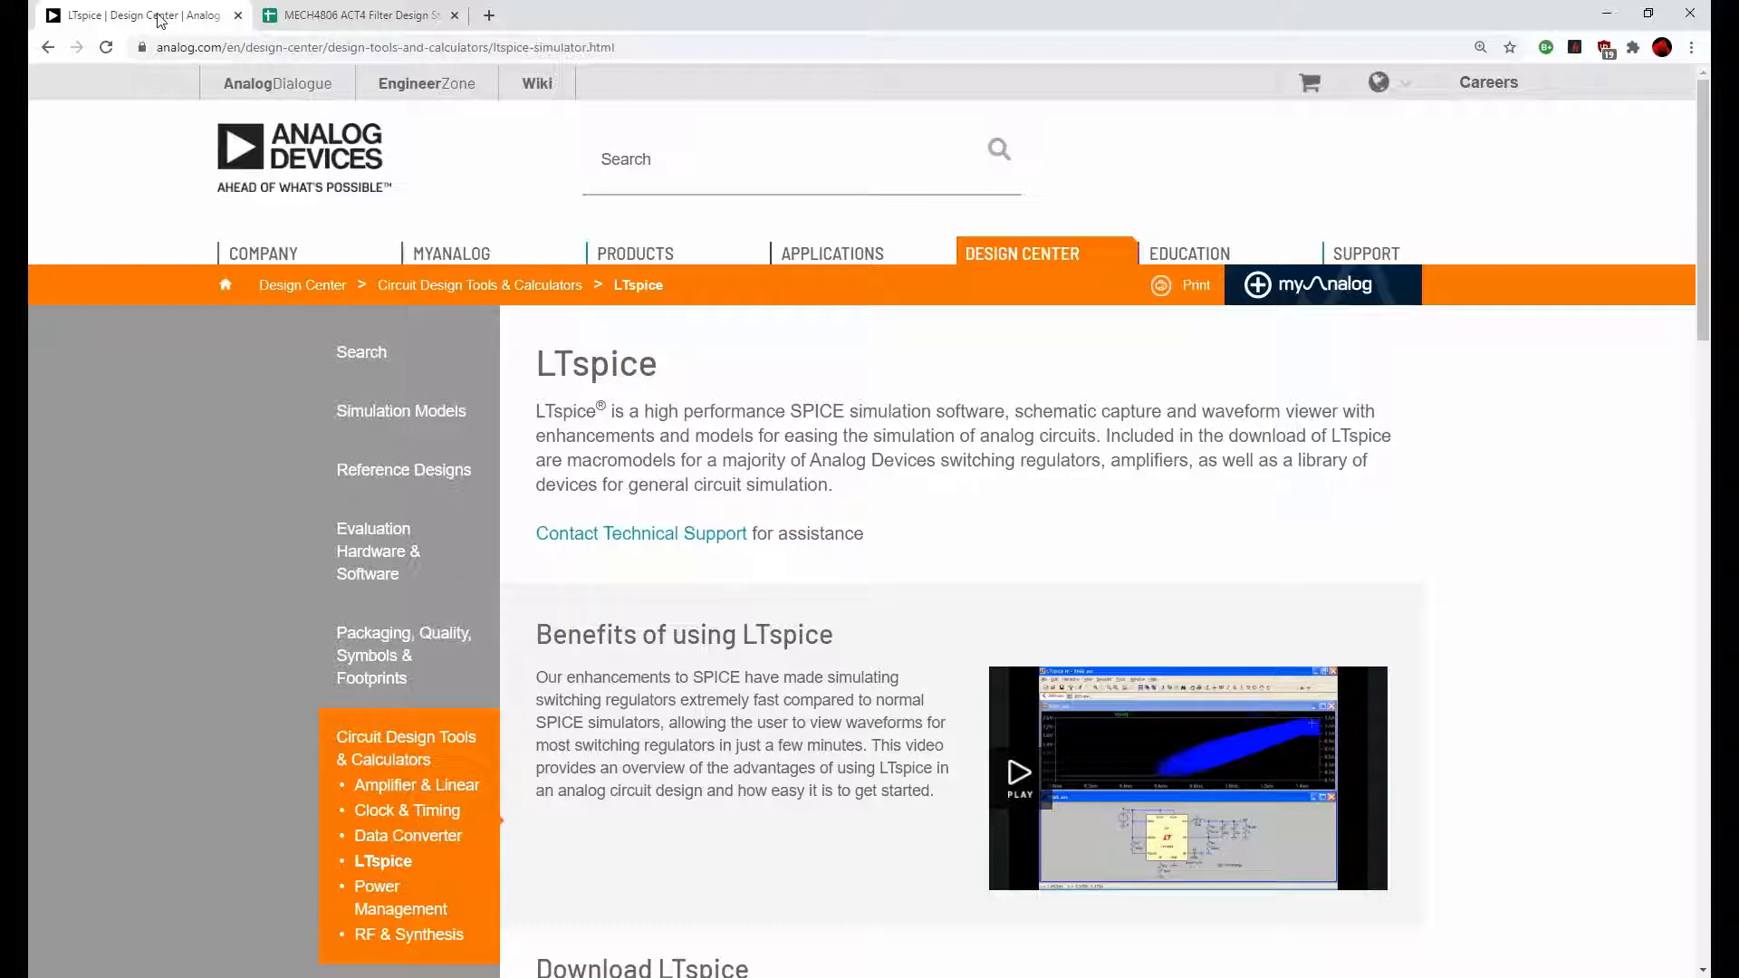
{"action": "scroll", "coordinate": [1114, 557], "scroll_direction": "down", "scroll_amount": 7}
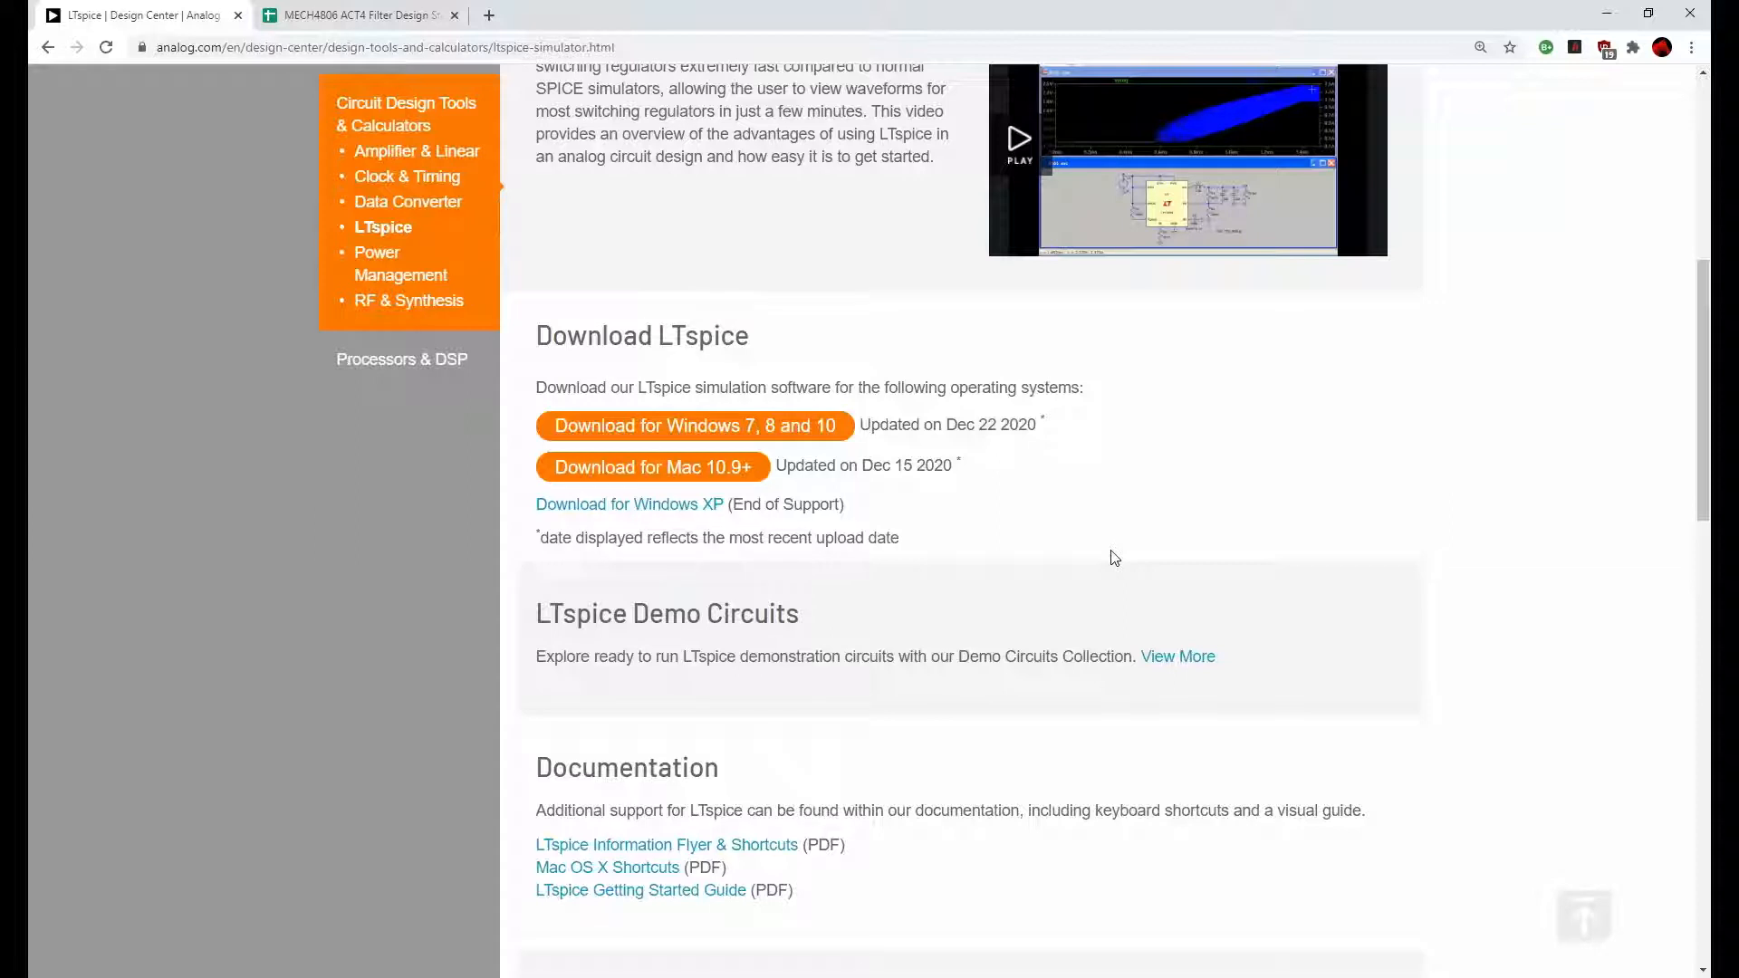
Step: Switch to LTspice in a maximized window and create a new schematic
{"action": "key", "text": "alt+Tab"}
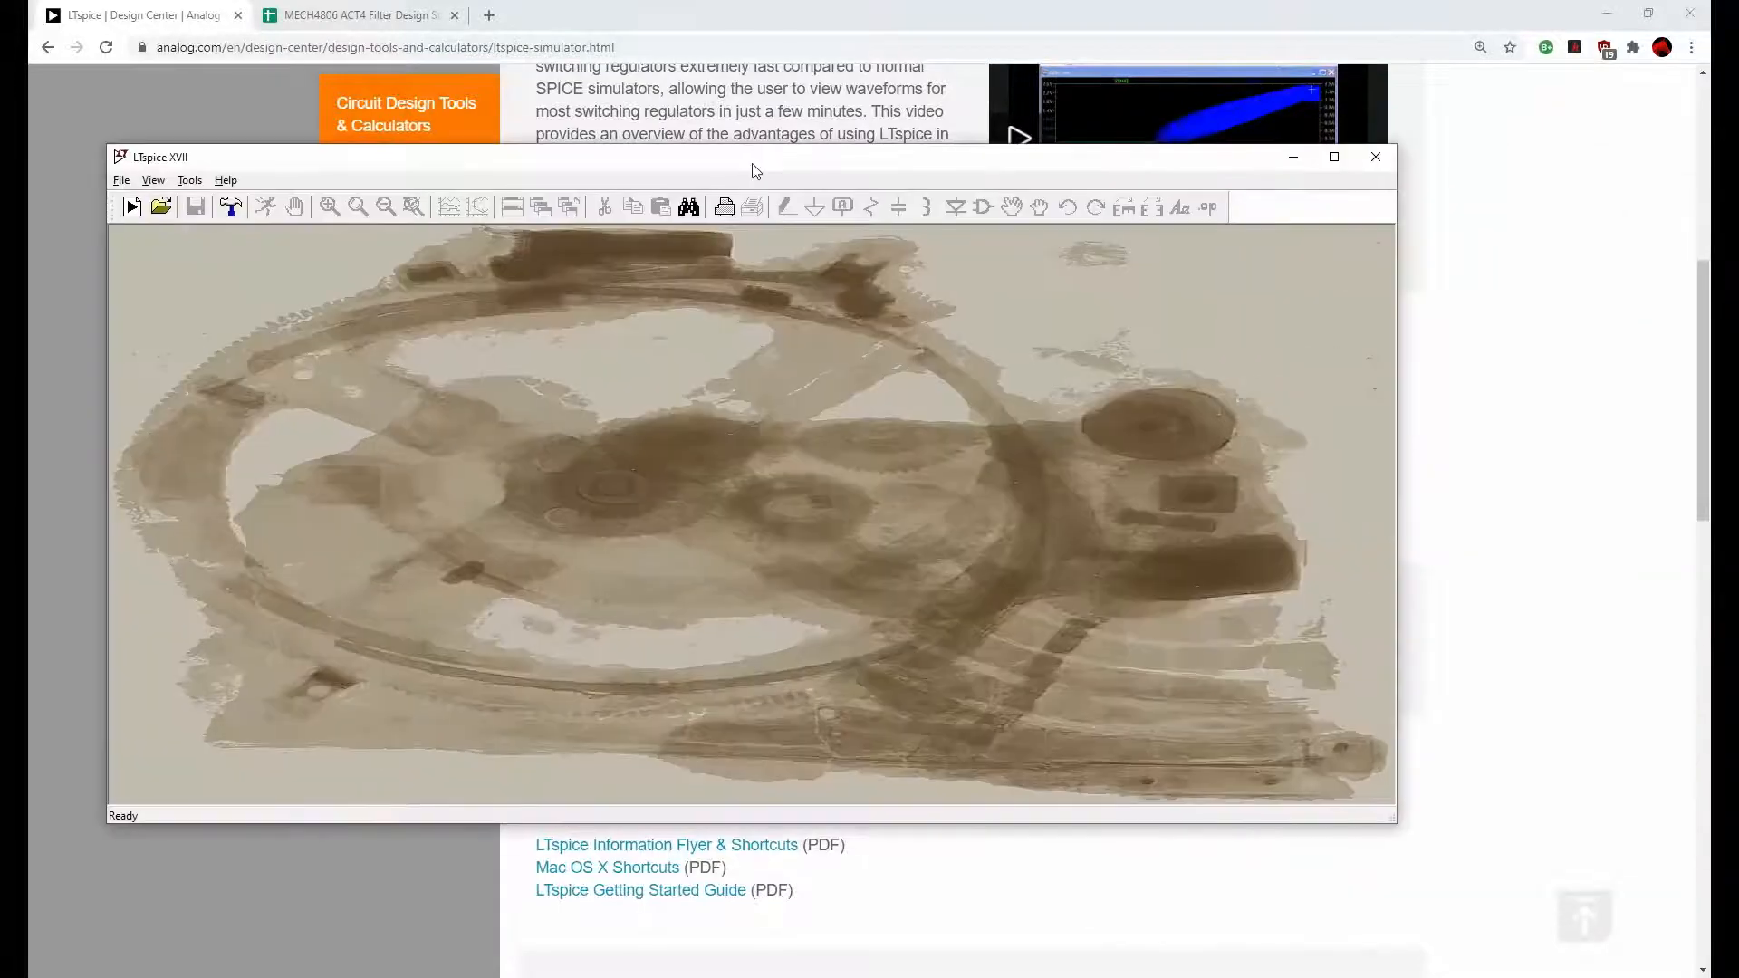
{"action": "double_click", "coordinate": [752, 163]}
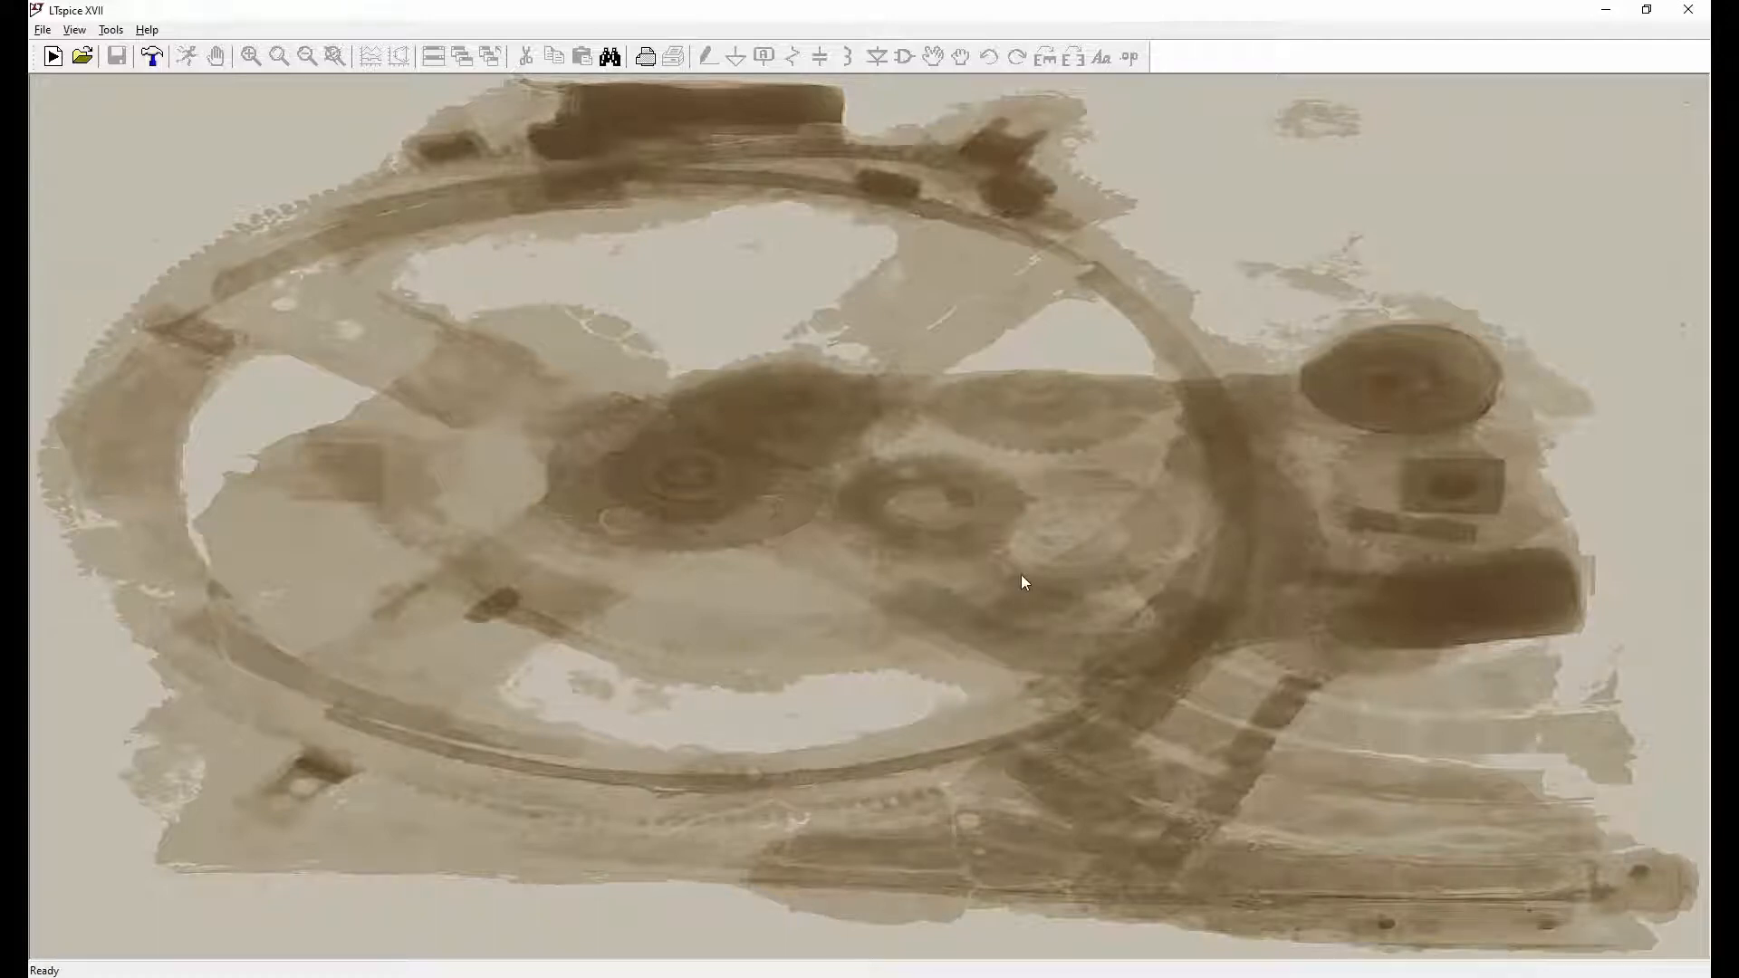
{"action": "left_click", "coordinate": [44, 30]}
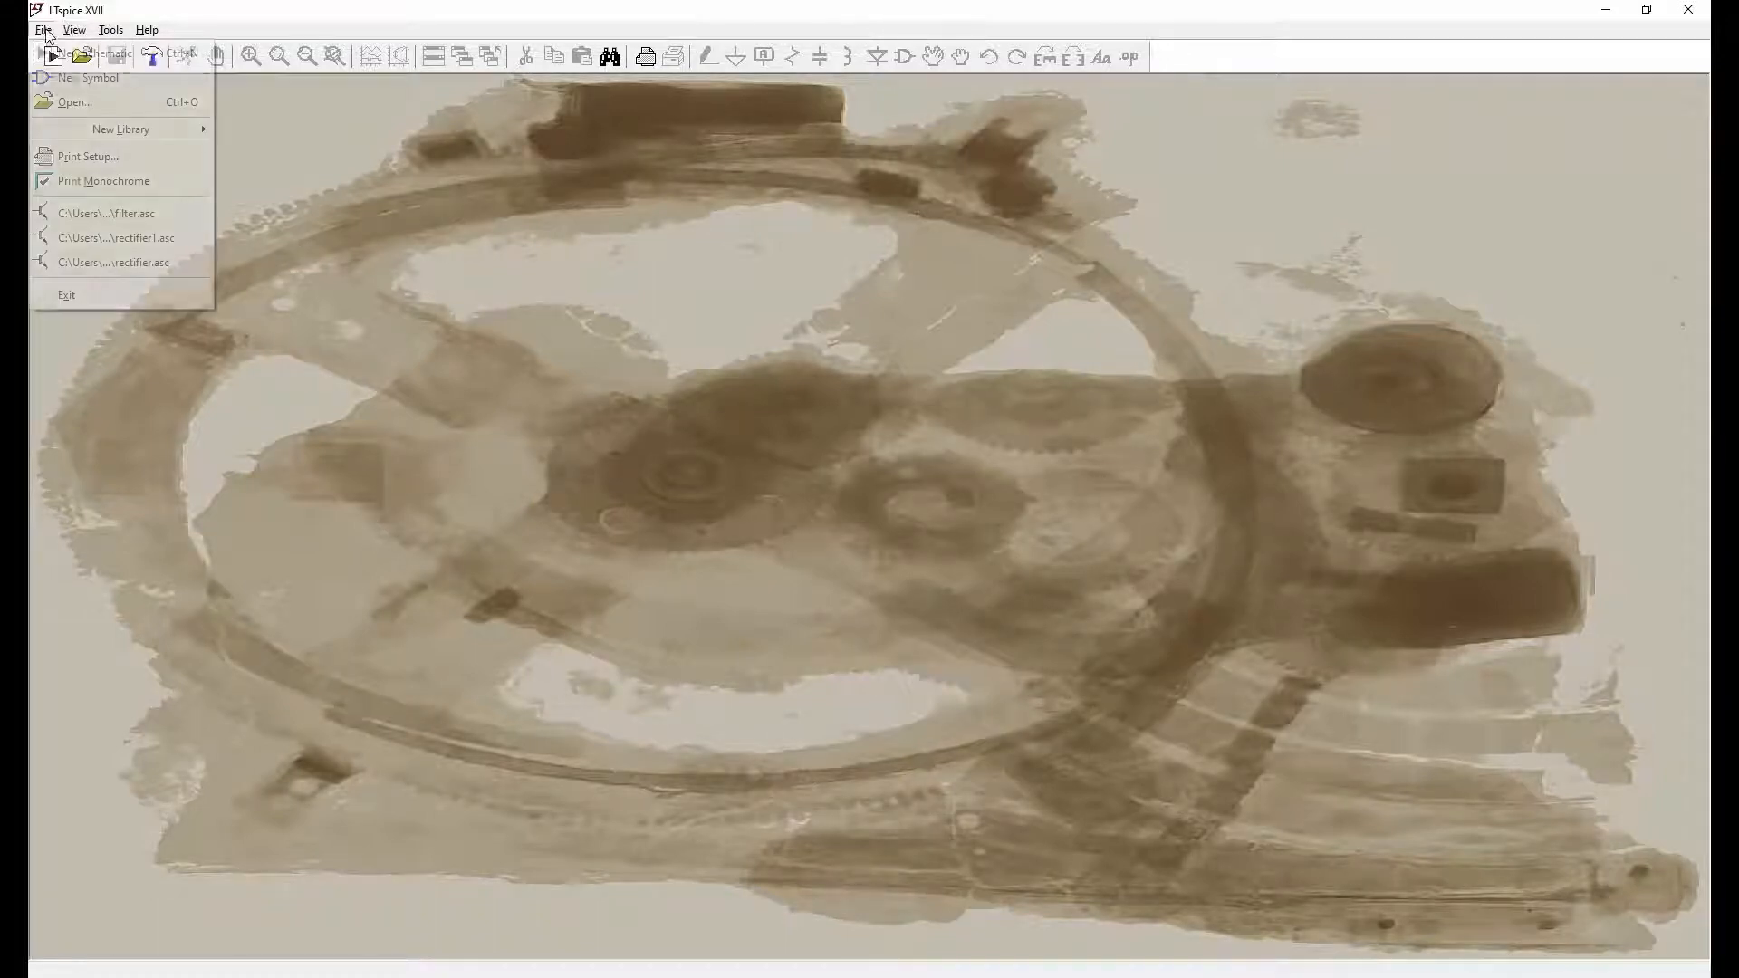
{"action": "left_click", "coordinate": [93, 53]}
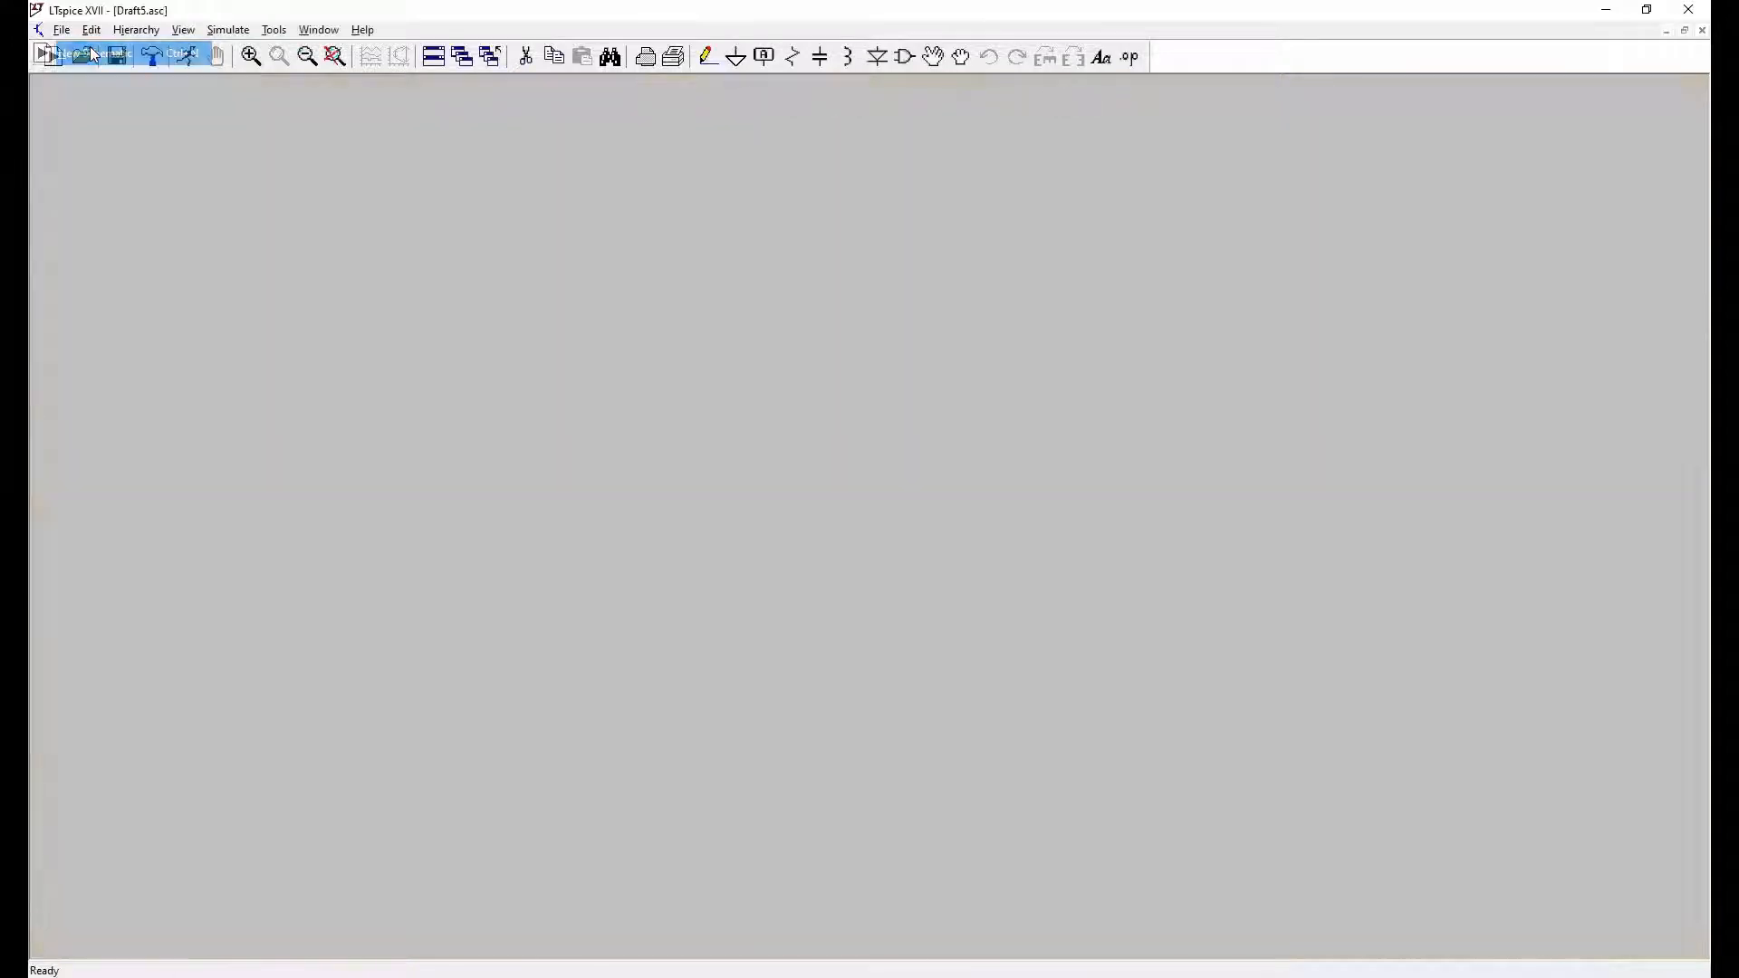
Step: Save the new schematic as filteredRectifier in the LTspiceXVII documents folder
{"action": "left_click", "coordinate": [59, 33]}
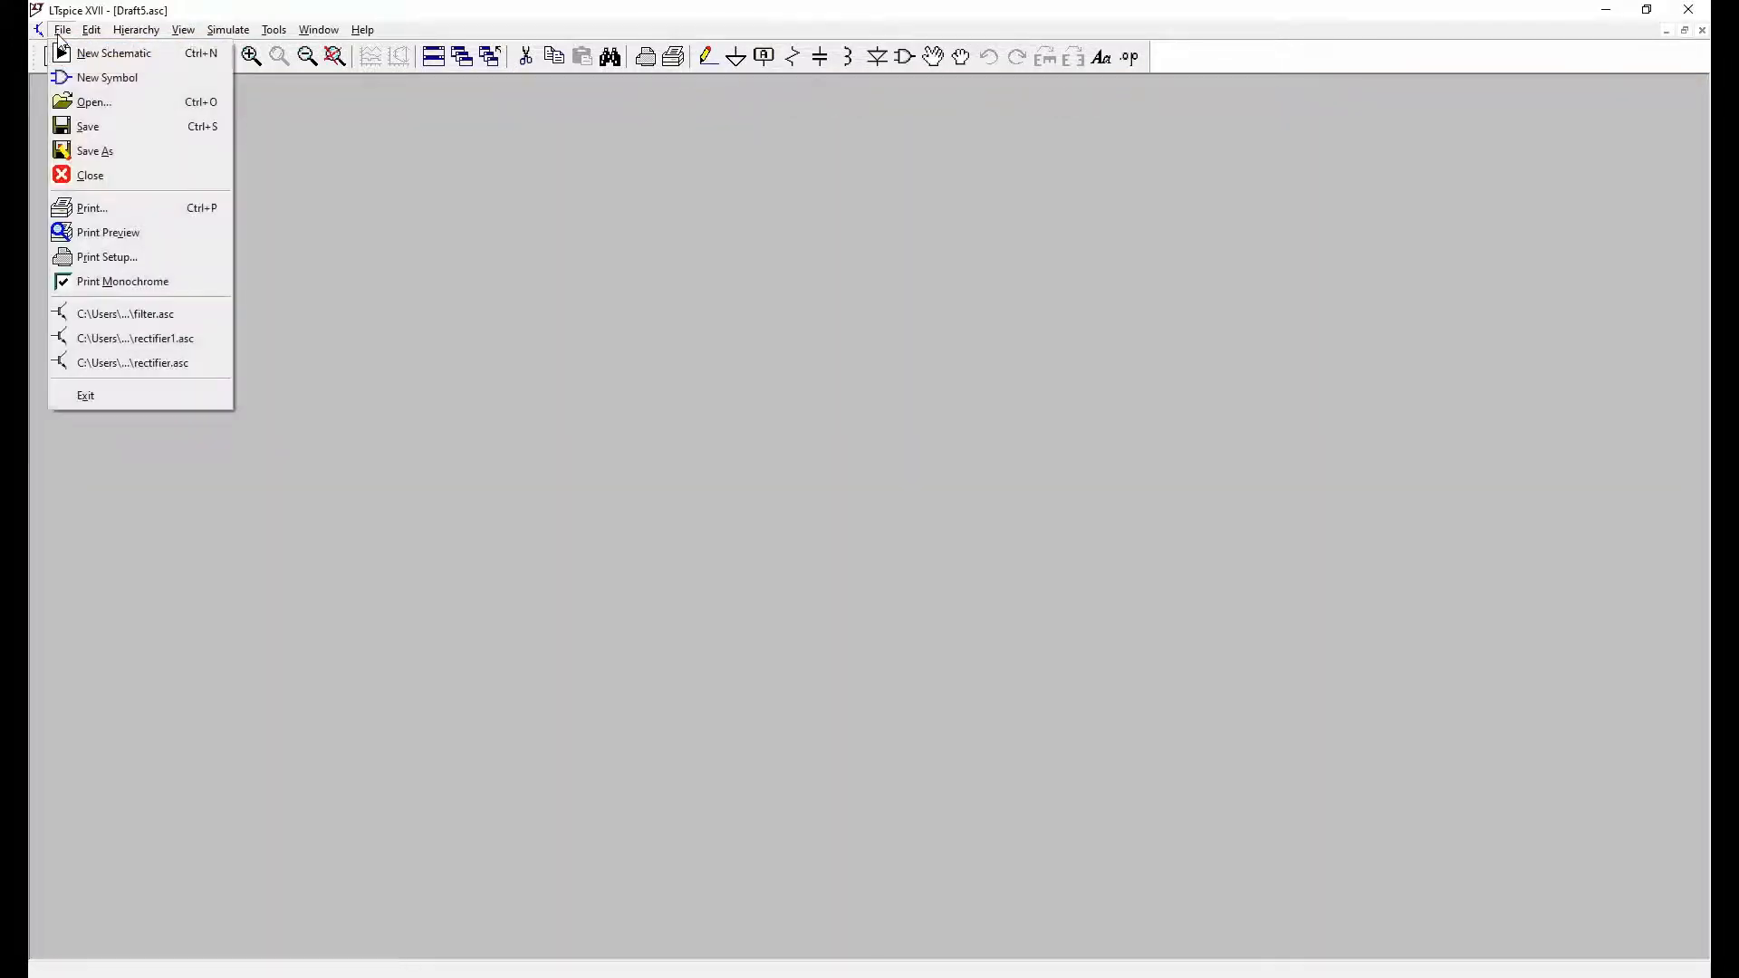
{"action": "left_click", "coordinate": [112, 150]}
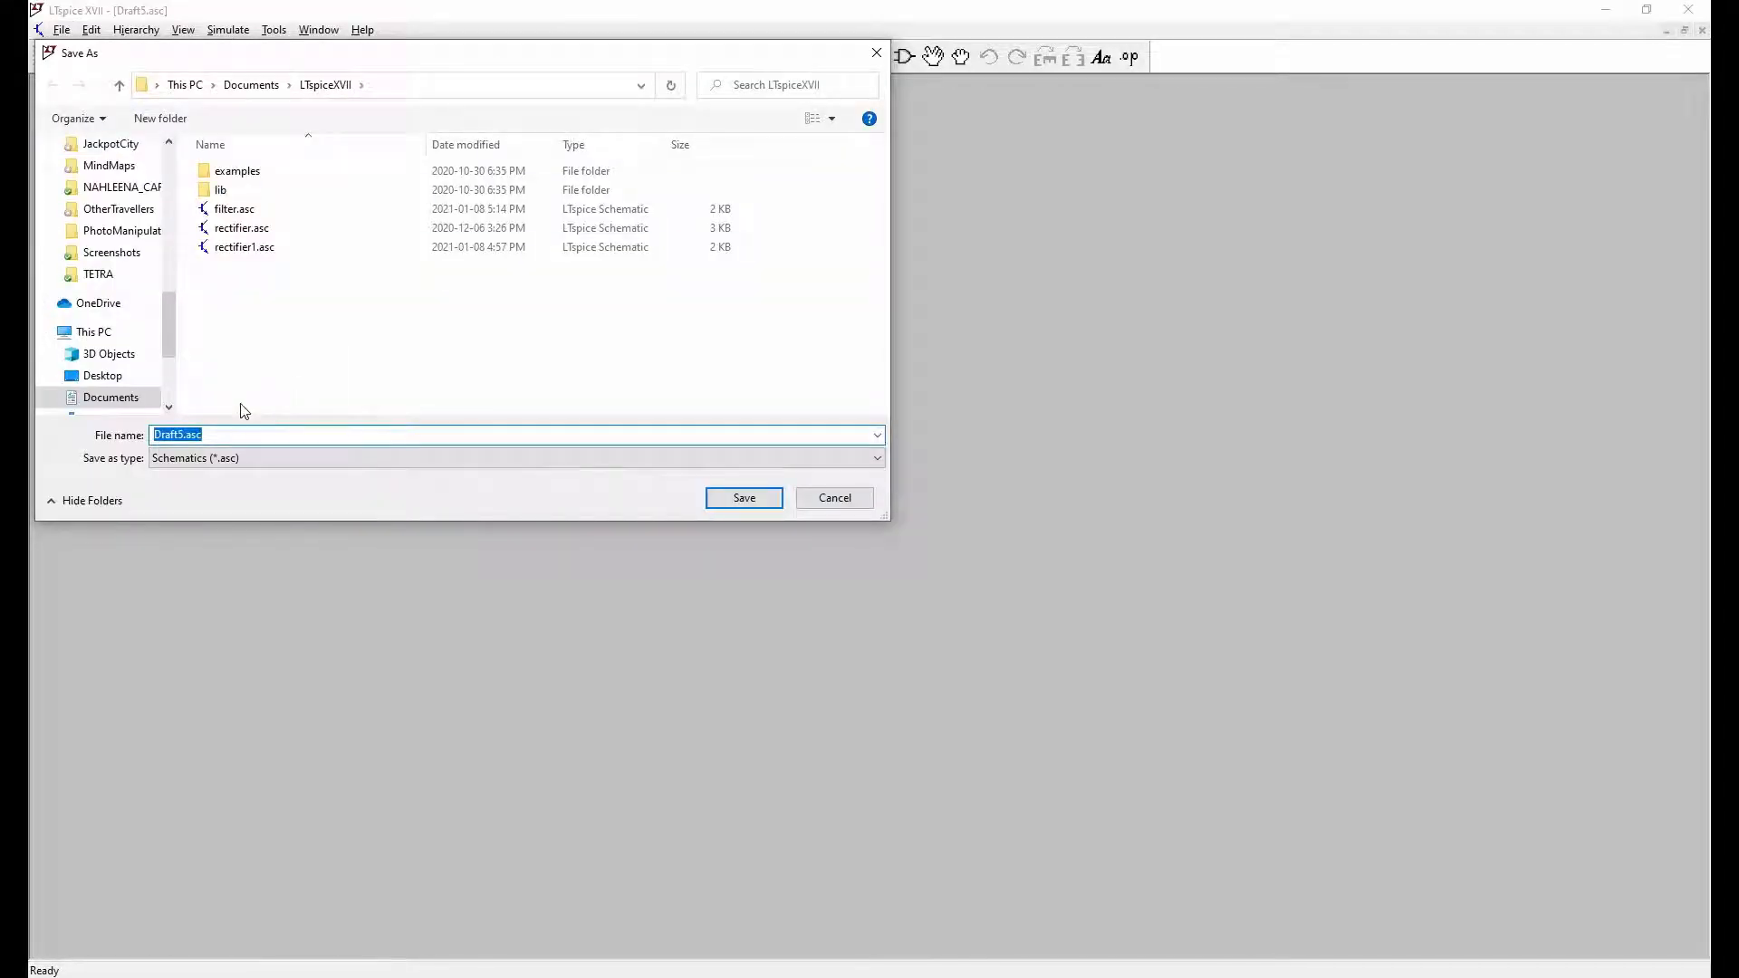
{"action": "type", "text": "filter"}
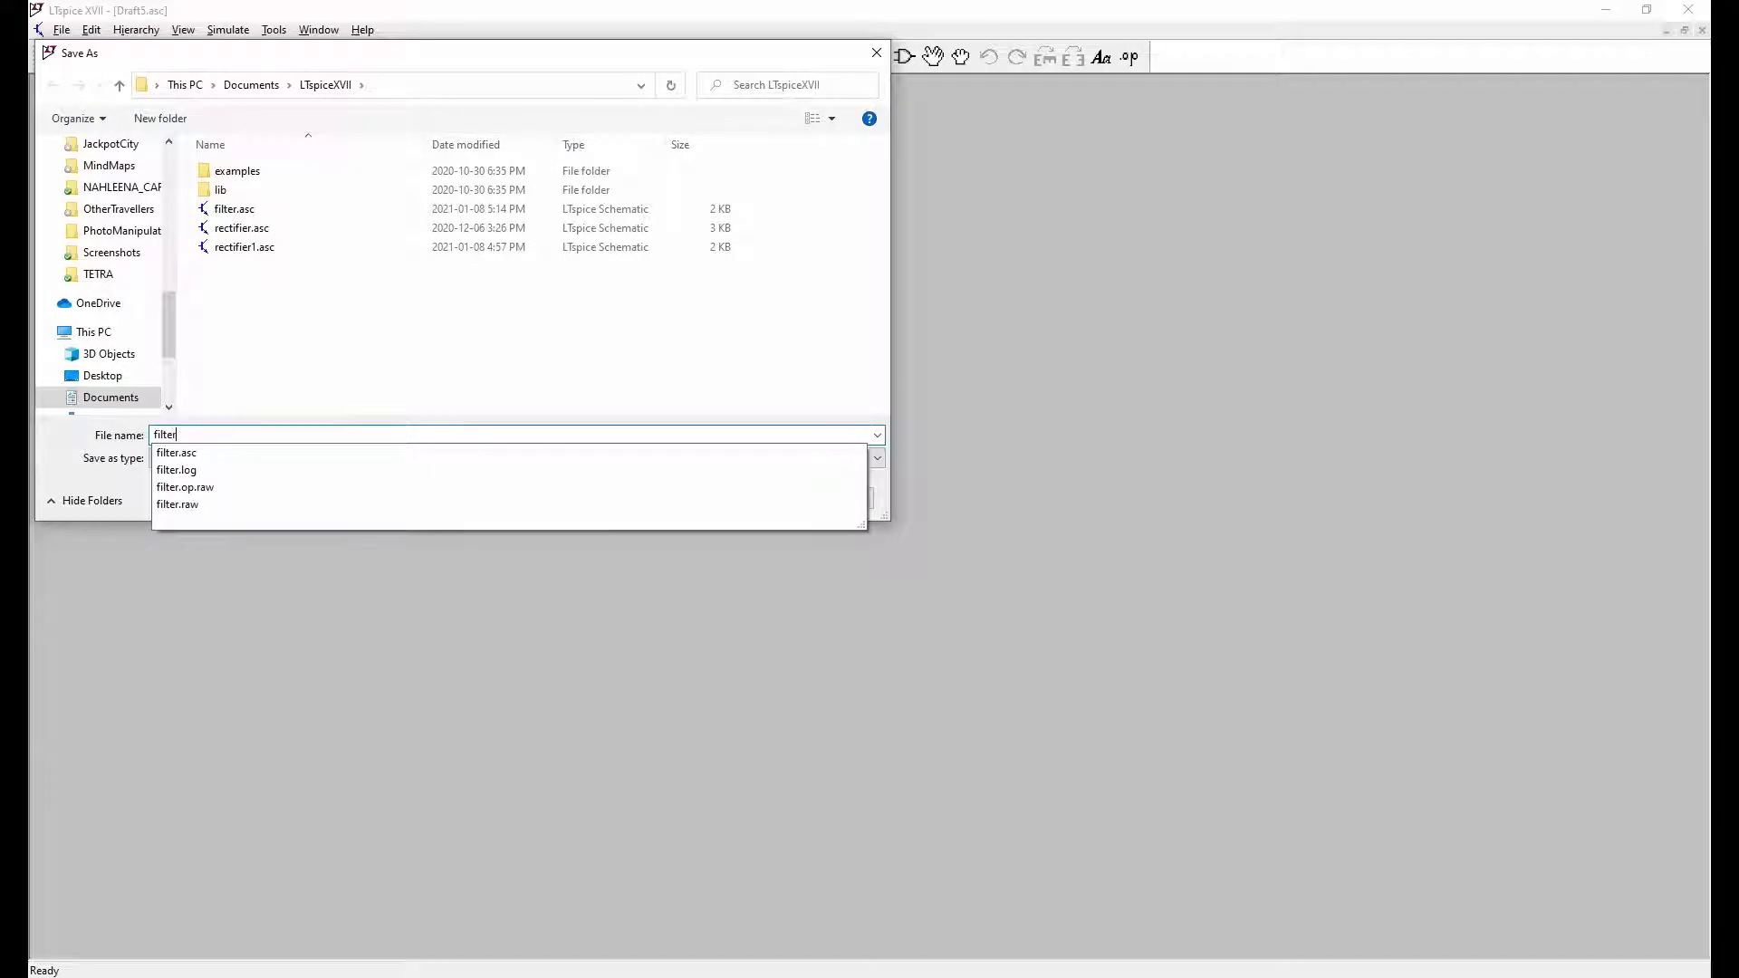
{"action": "type", "text": "ed"}
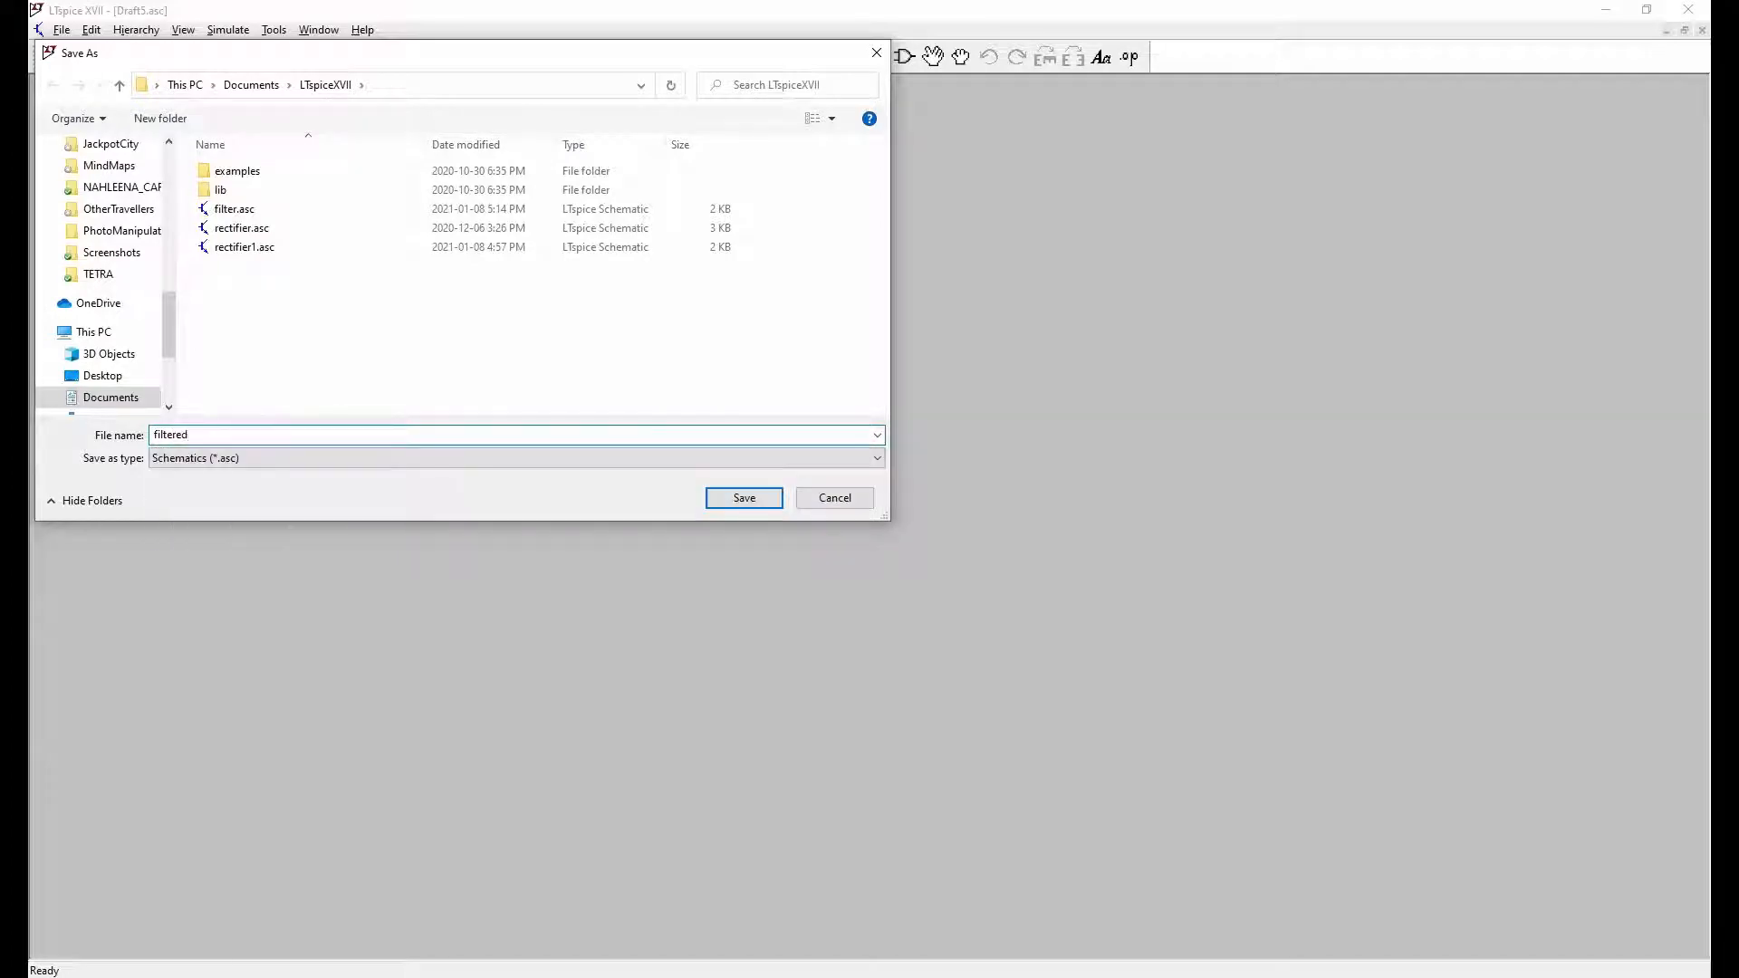
{"action": "type", "text": "Rectifier"}
{"action": "key", "text": "Return"}
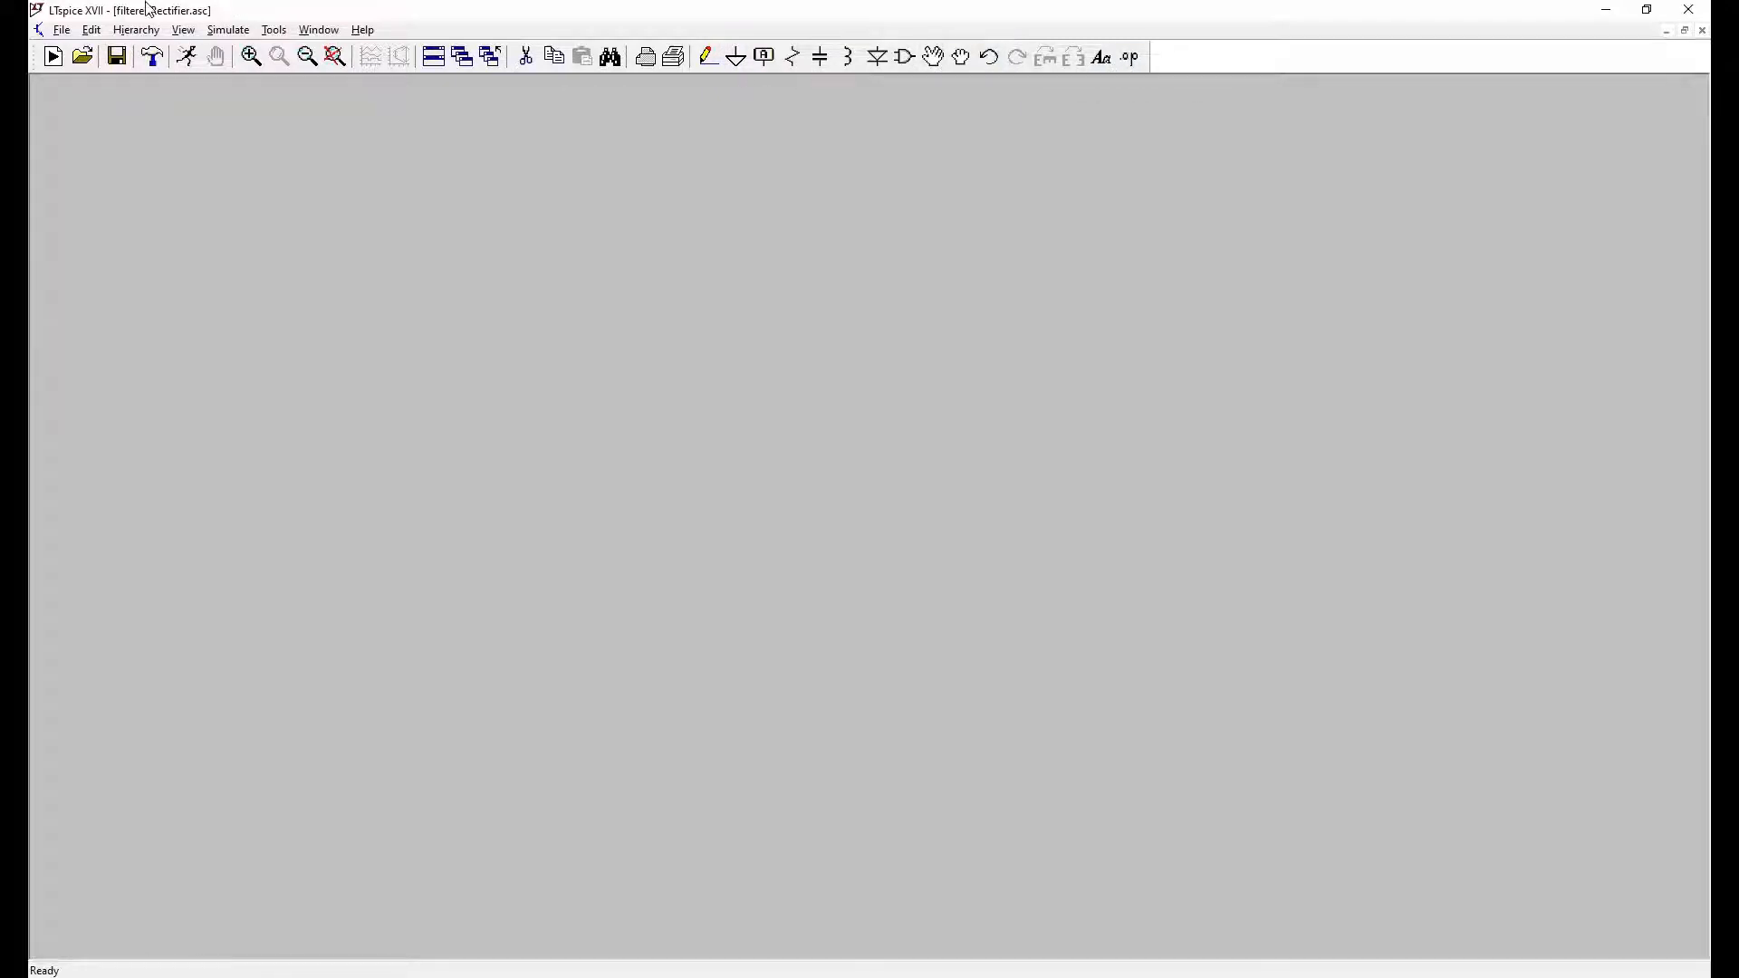
Step: Place a voltage source component on the left side of the empty schematic
{"action": "left_click", "coordinate": [91, 31]}
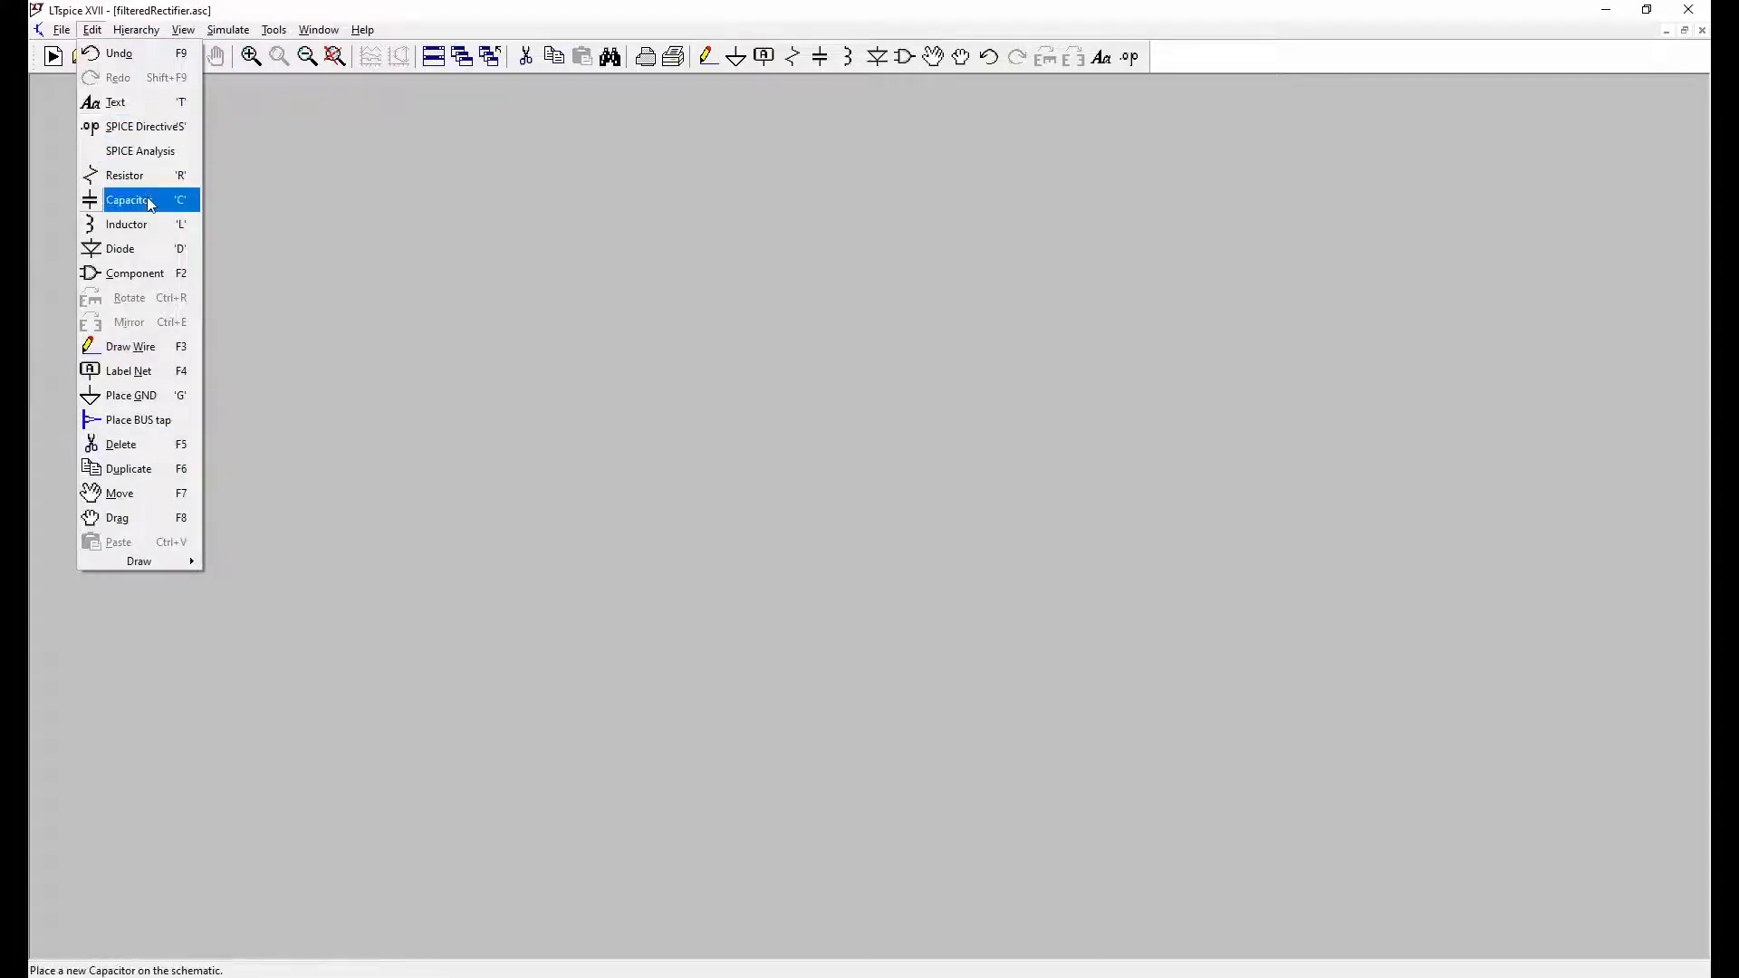
{"action": "left_click", "coordinate": [145, 276]}
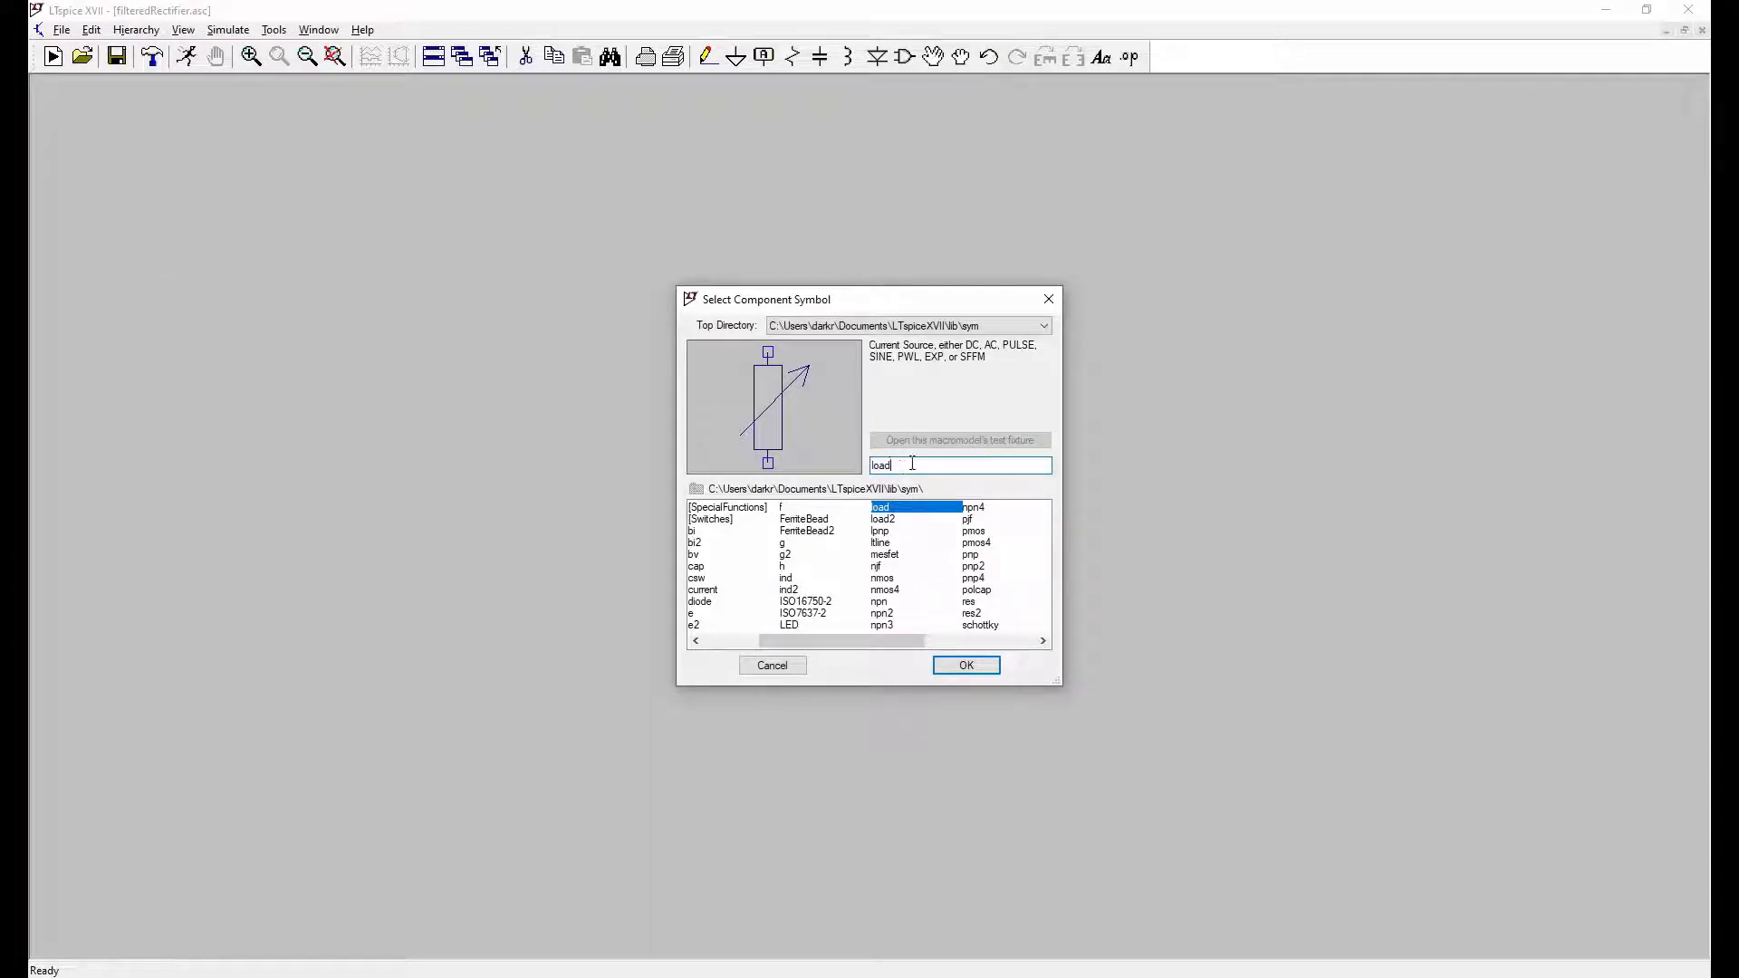
{"action": "left_click_drag", "start_coordinate": [902, 466], "coordinate": [869, 466]}
{"action": "type", "text": "voltage"}
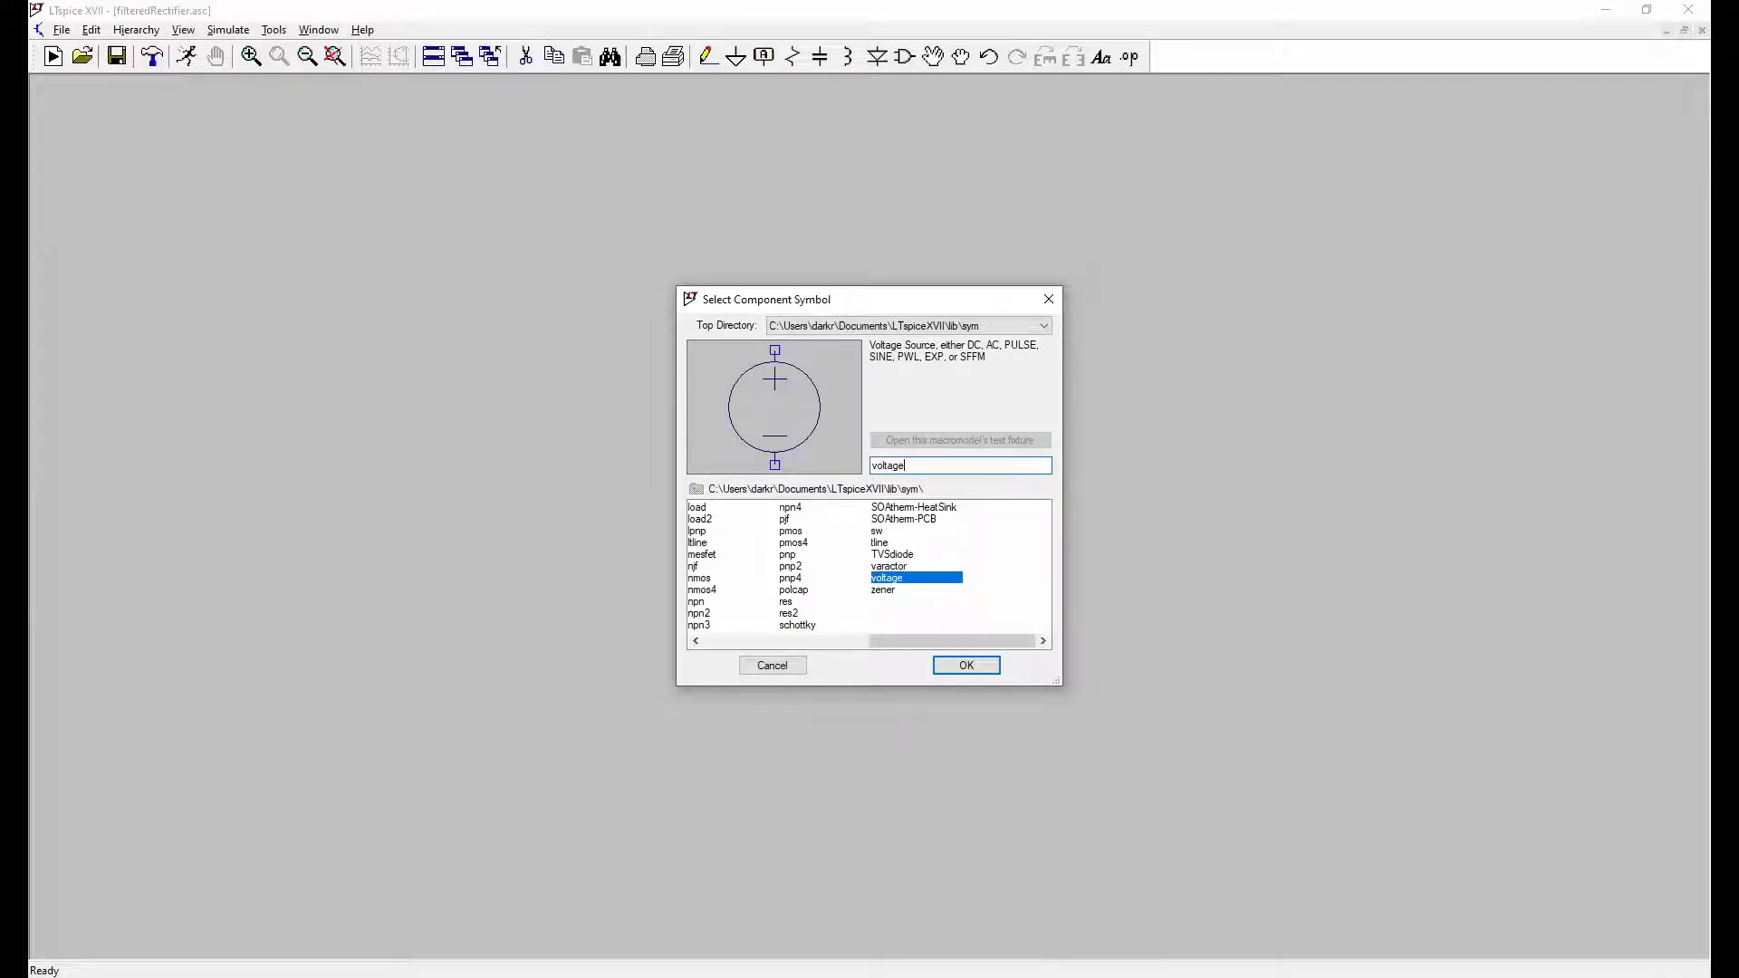
{"action": "double_click", "coordinate": [904, 579]}
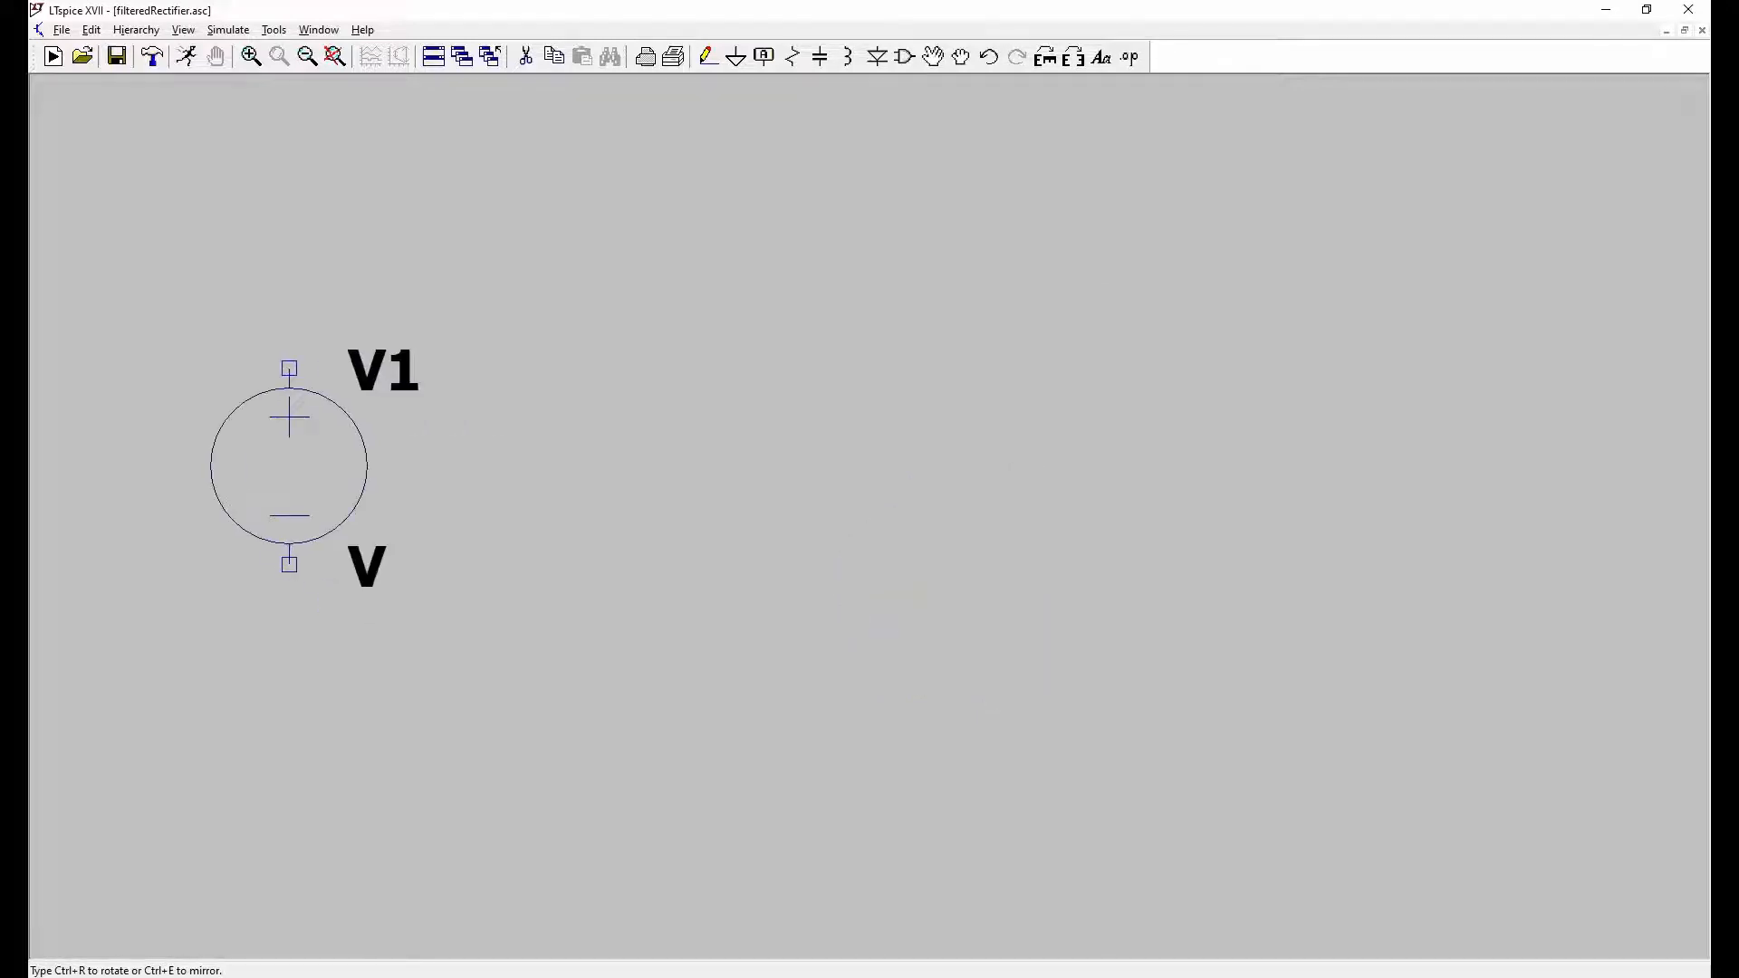
{"action": "left_click", "coordinate": [289, 369]}
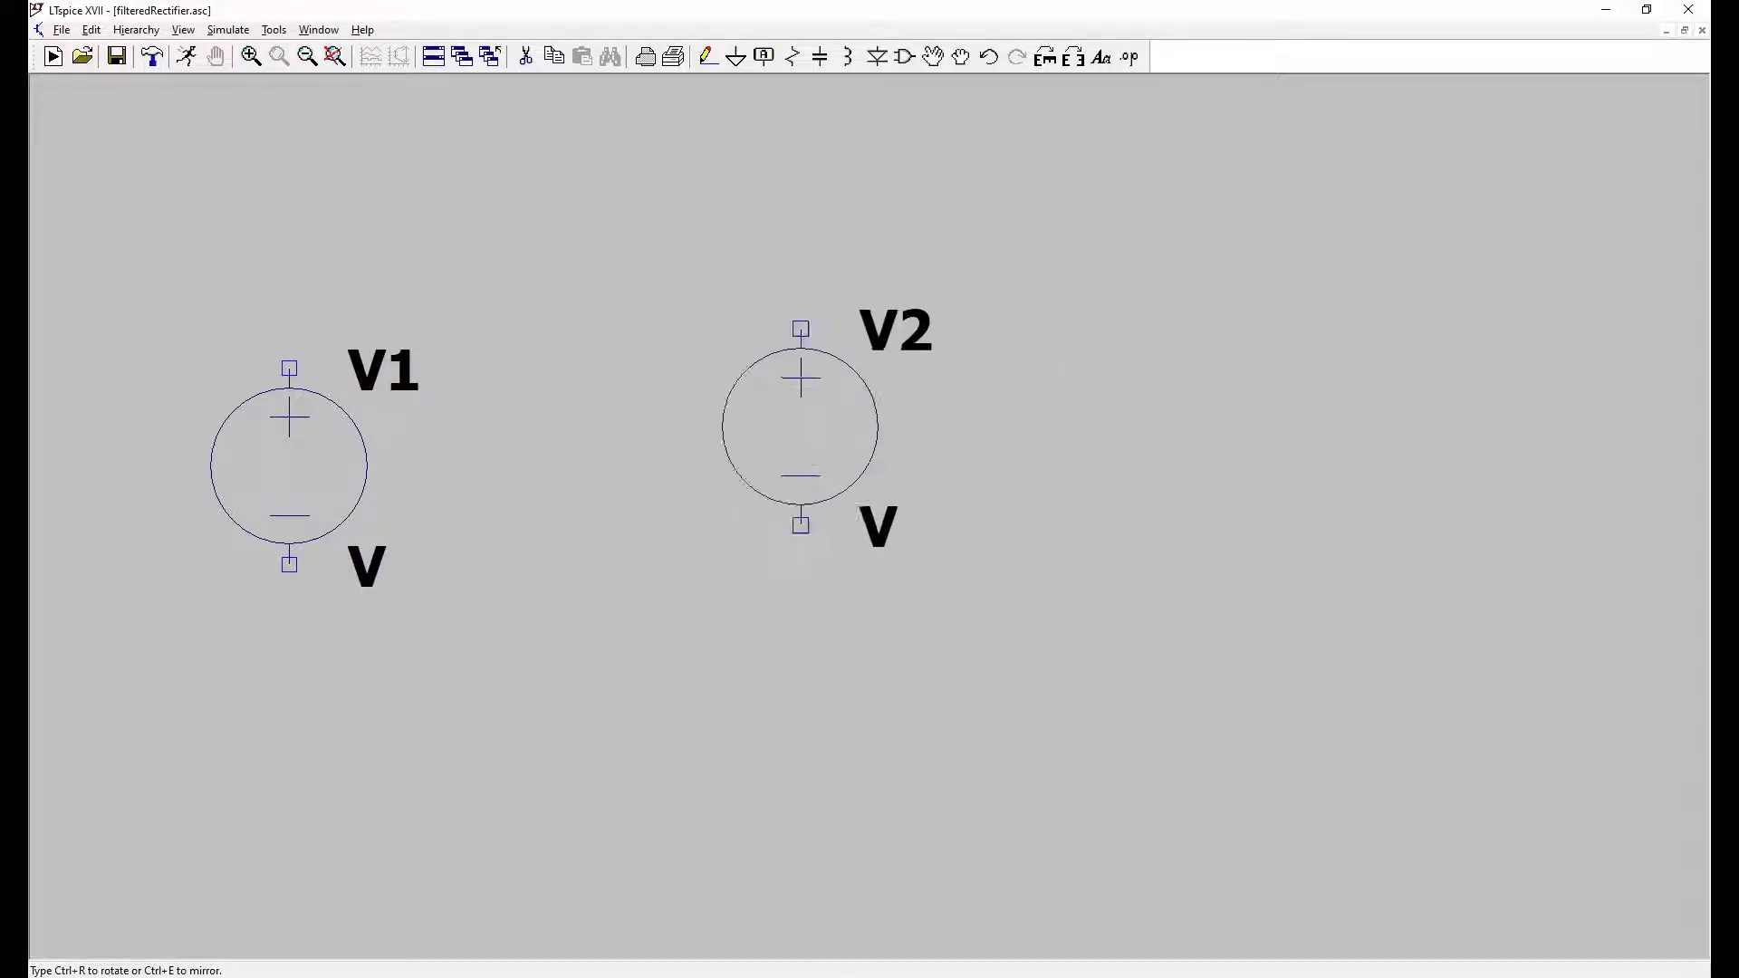
Step: Place two extra voltage sources to the right of V1 and end the placement
{"action": "left_click", "coordinate": [681, 211]}
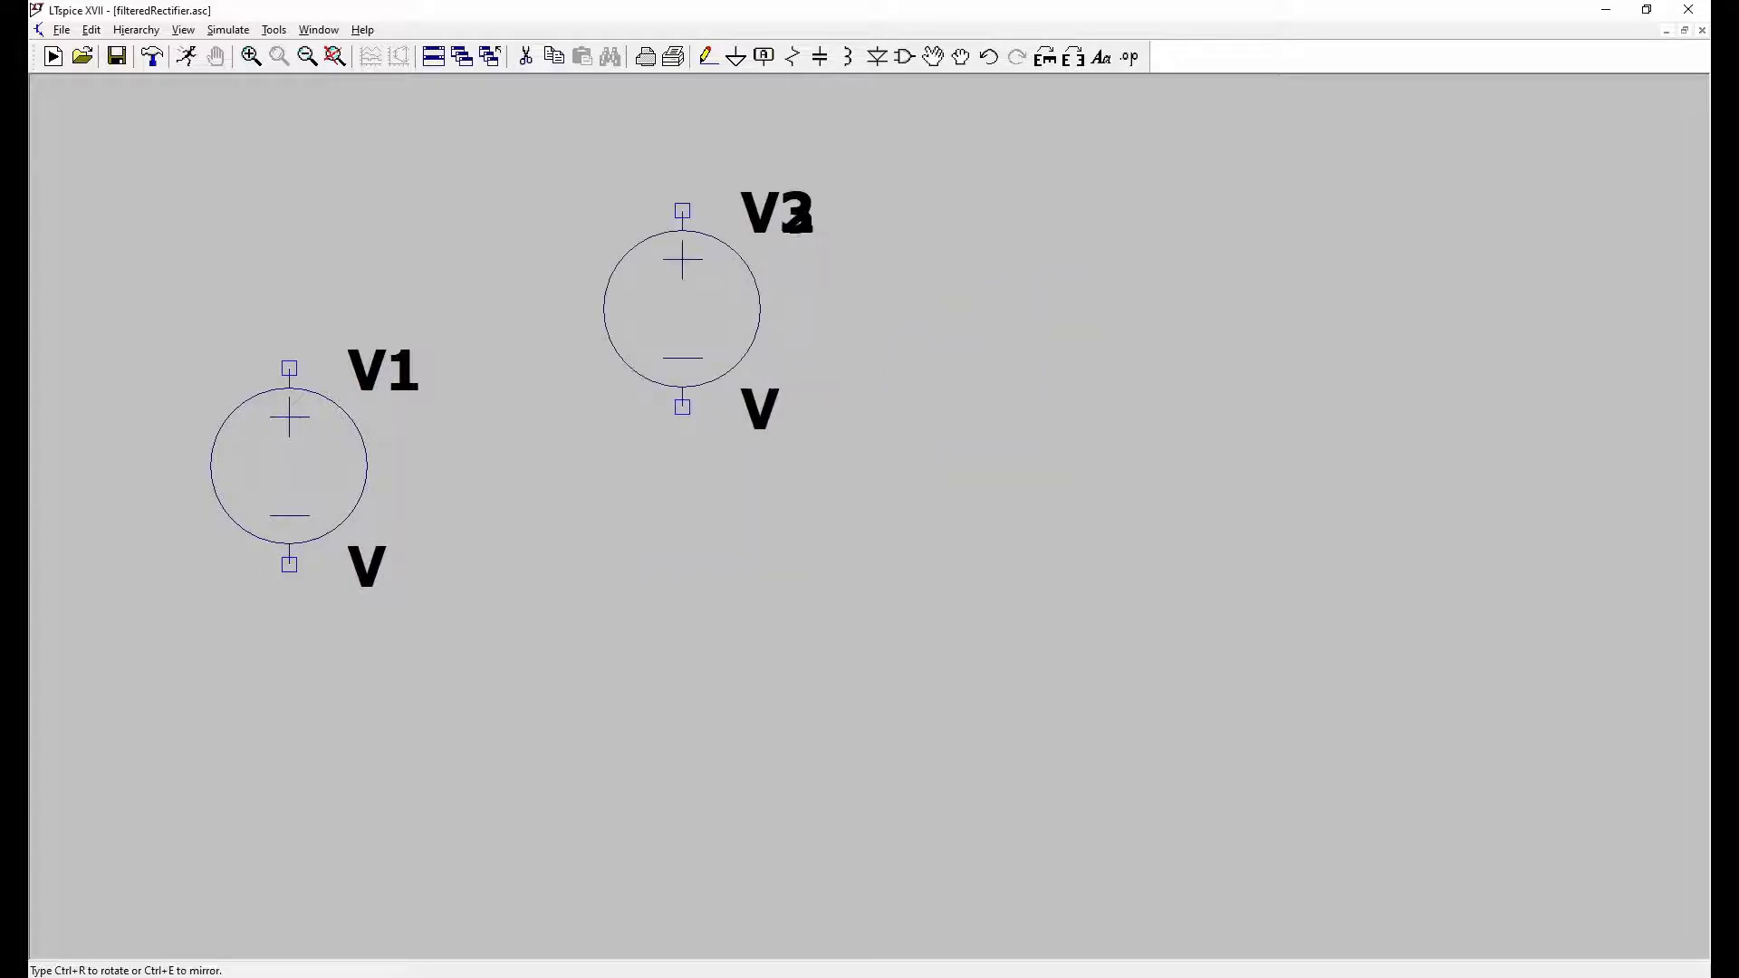
{"action": "left_click", "coordinate": [1114, 290]}
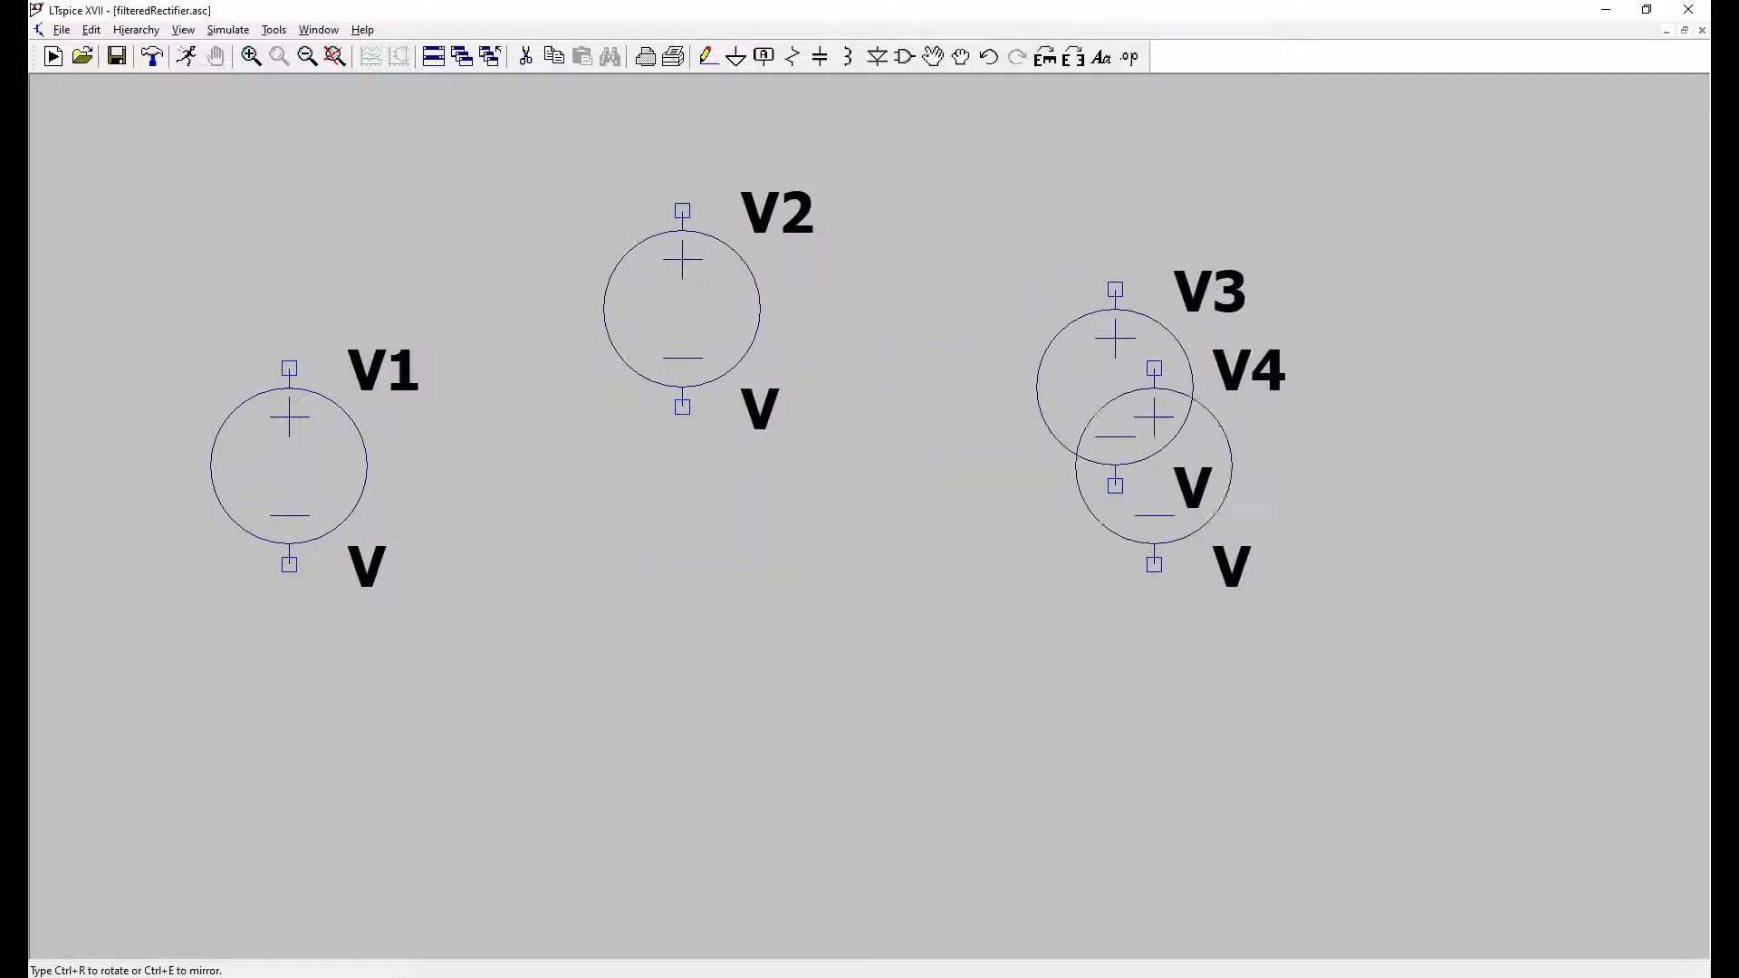
{"action": "key", "text": "Escape"}
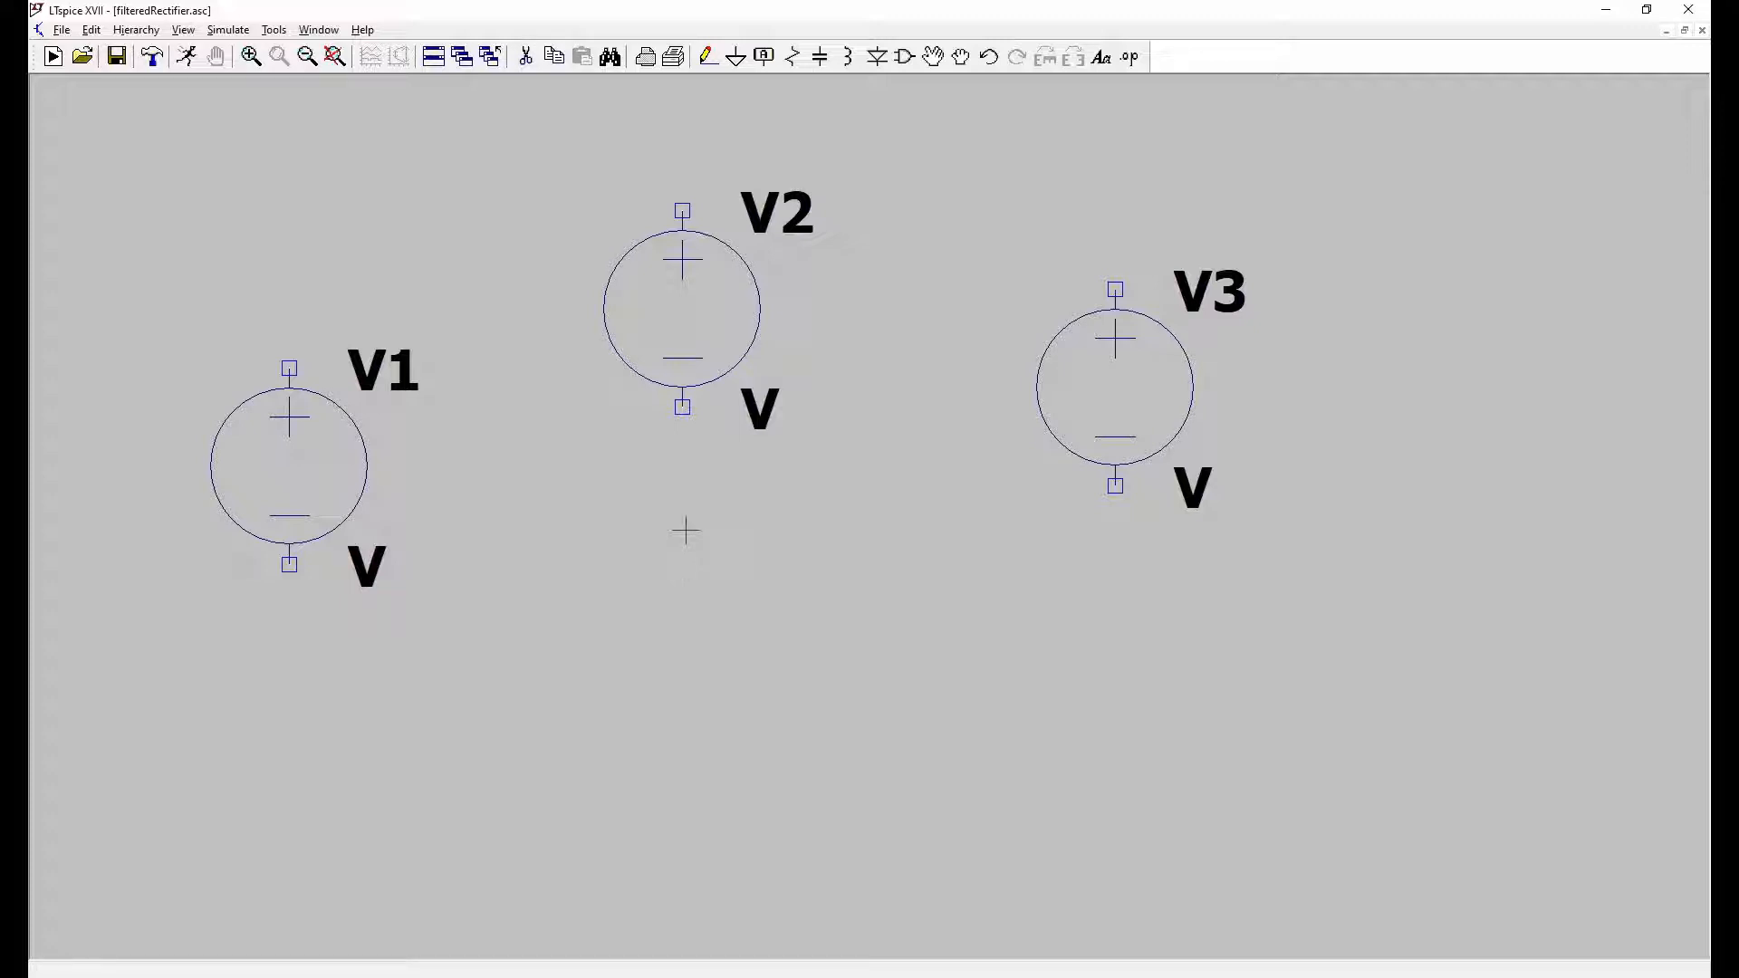
Step: Delete the extra voltage sources V2 and V3 from the schematic
{"action": "key", "text": "Delete"}
{"action": "left_click", "coordinate": [690, 315]}
{"action": "left_click", "coordinate": [1139, 370]}
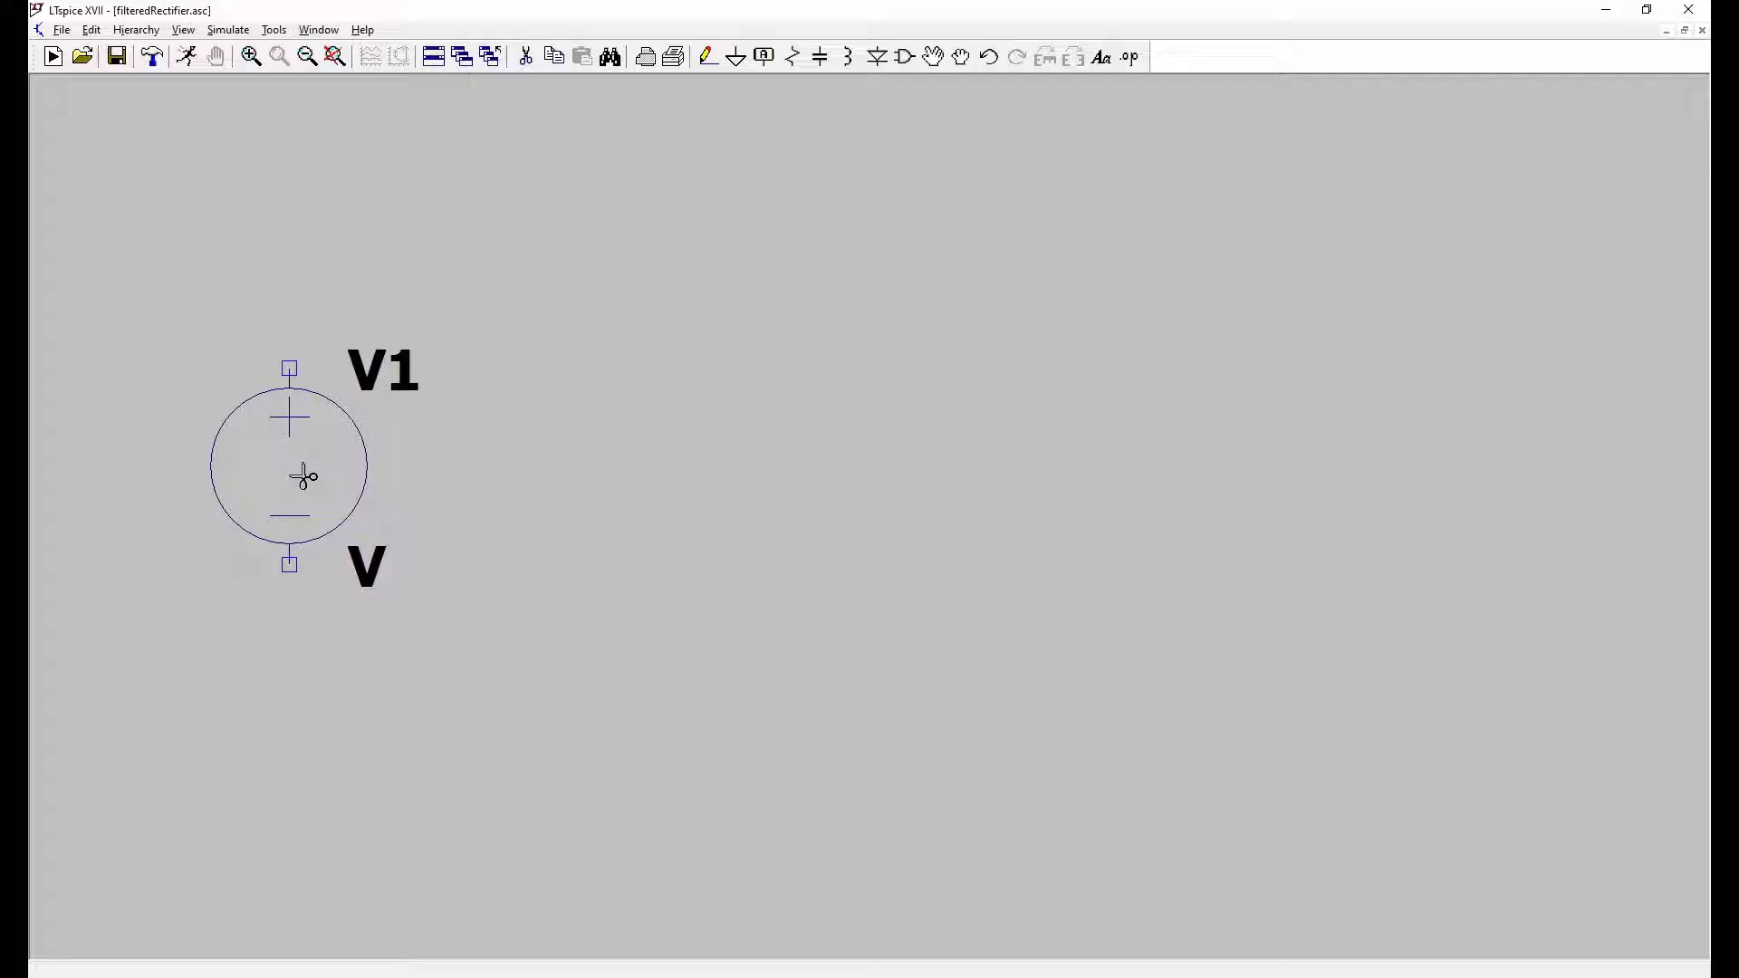
{"action": "key", "text": "Escape"}
Step: Configure source V1 as a SINE function with 0 V DC offset, 16 V amplitude and 60 Hz frequency
{"action": "right_click", "coordinate": [304, 476]}
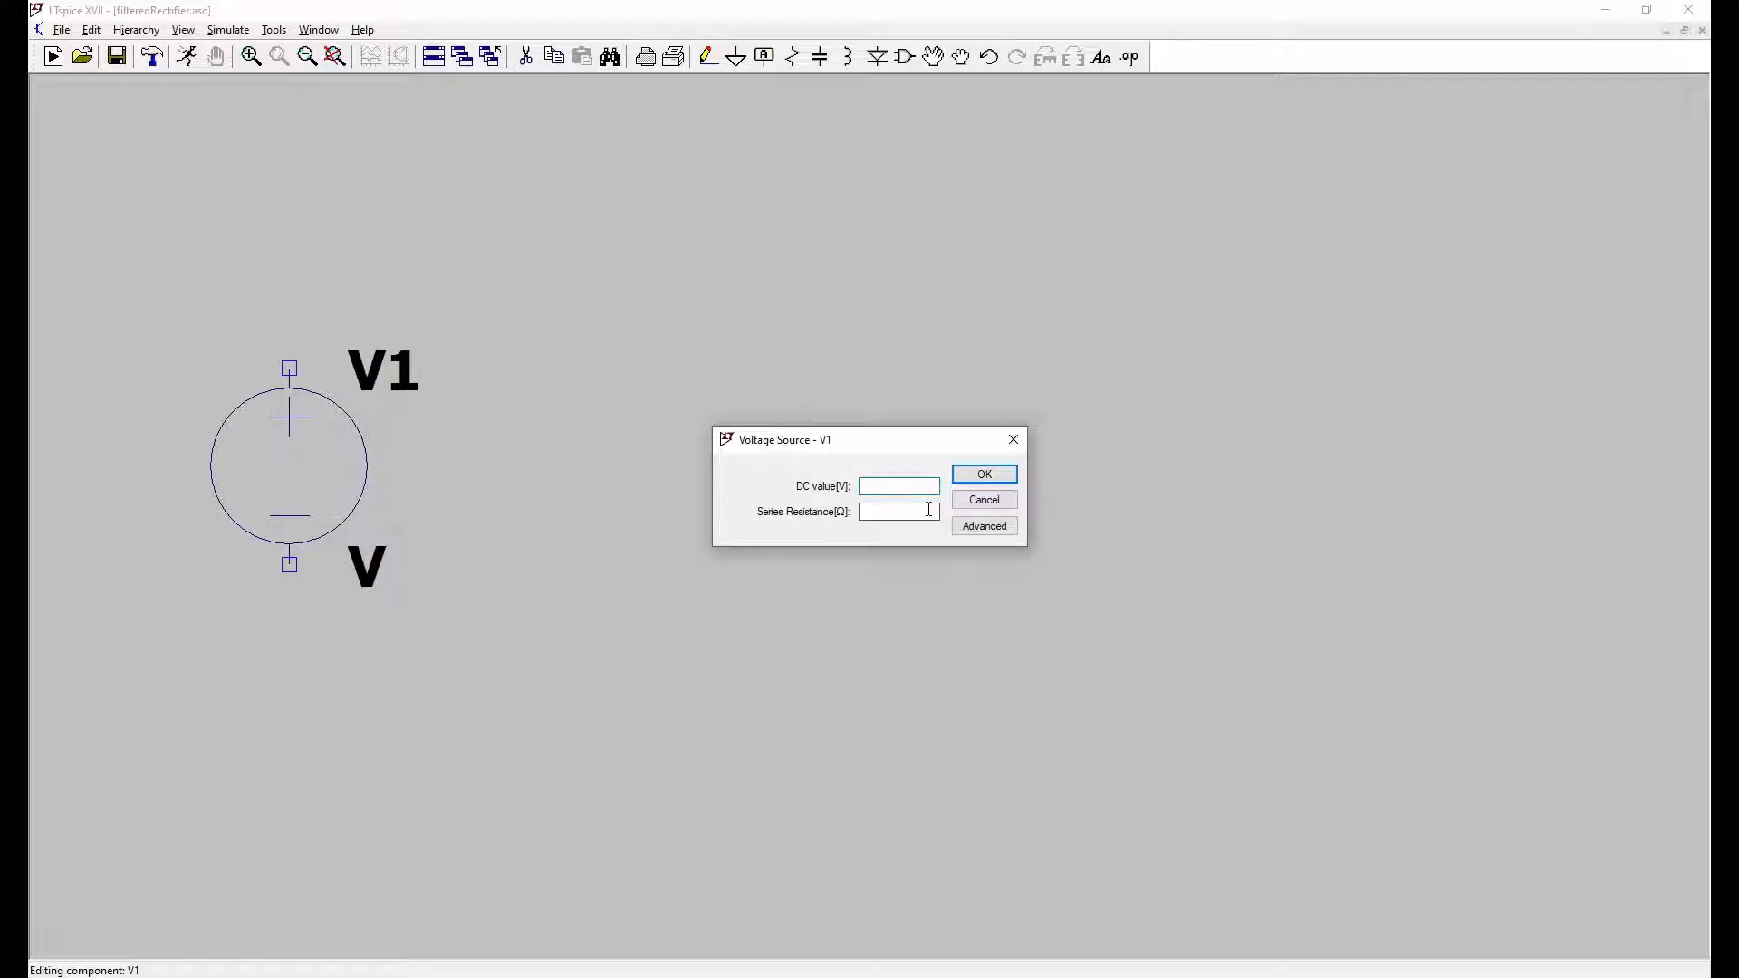
{"action": "left_click", "coordinate": [984, 526]}
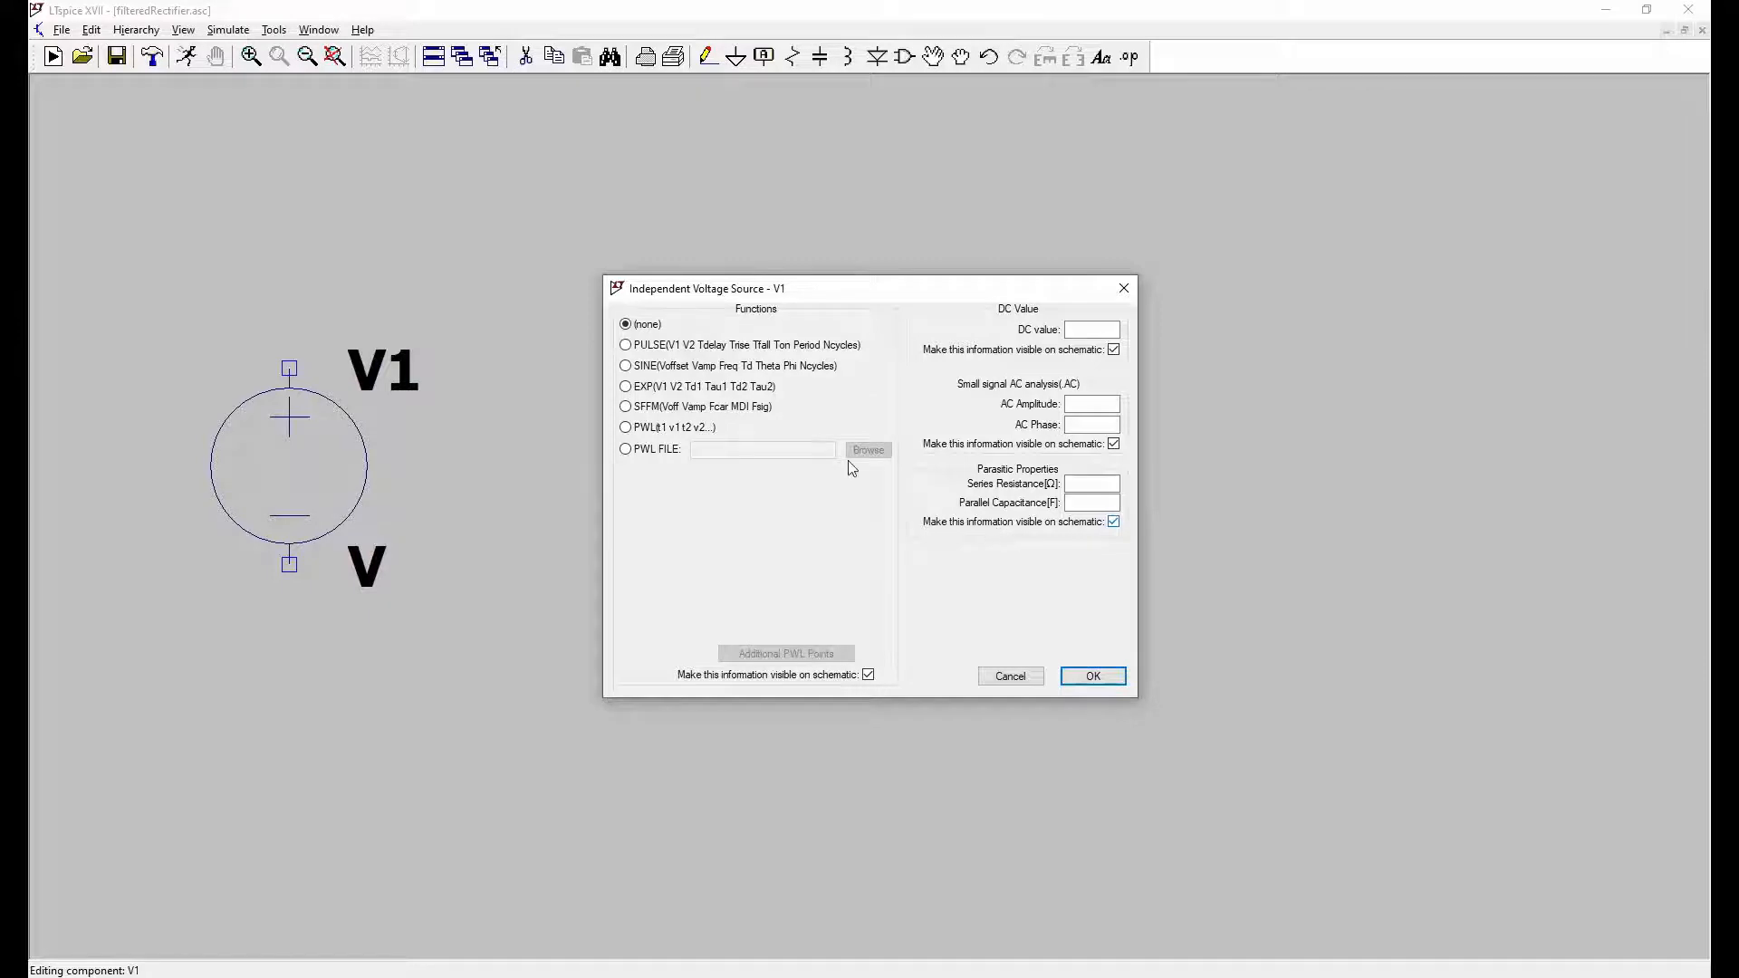
{"action": "left_click", "coordinate": [626, 367]}
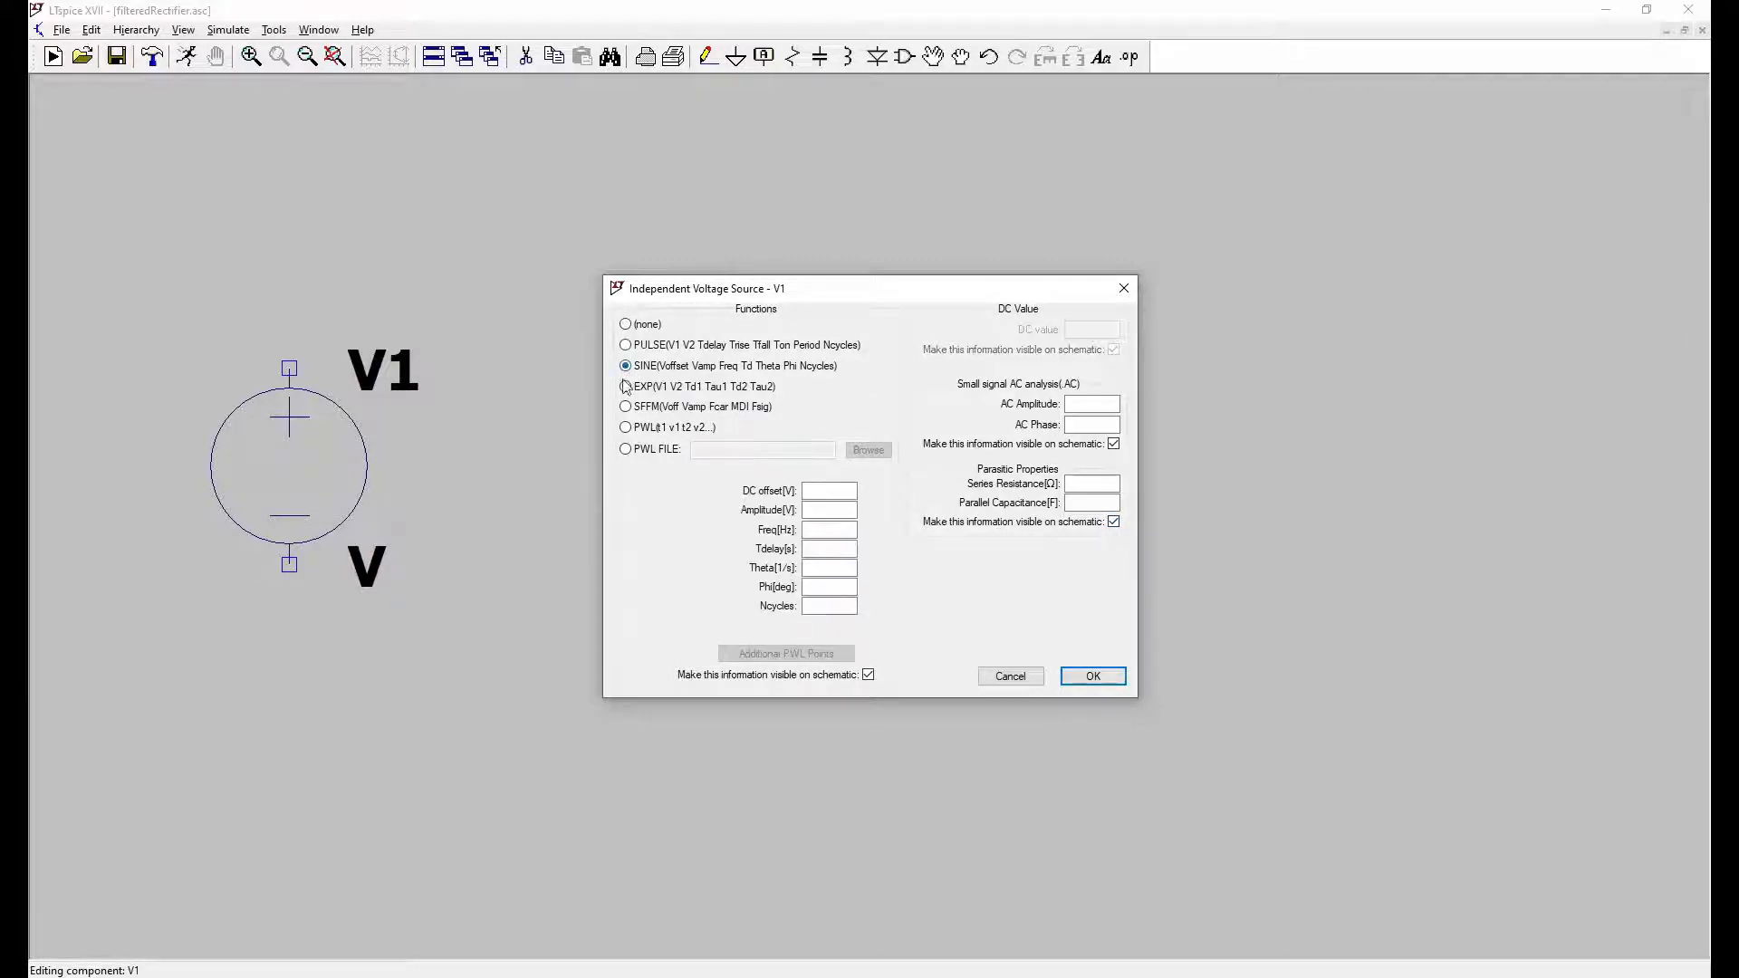
{"action": "left_click", "coordinate": [841, 490]}
{"action": "type", "text": "0"}
{"action": "left_click", "coordinate": [842, 511]}
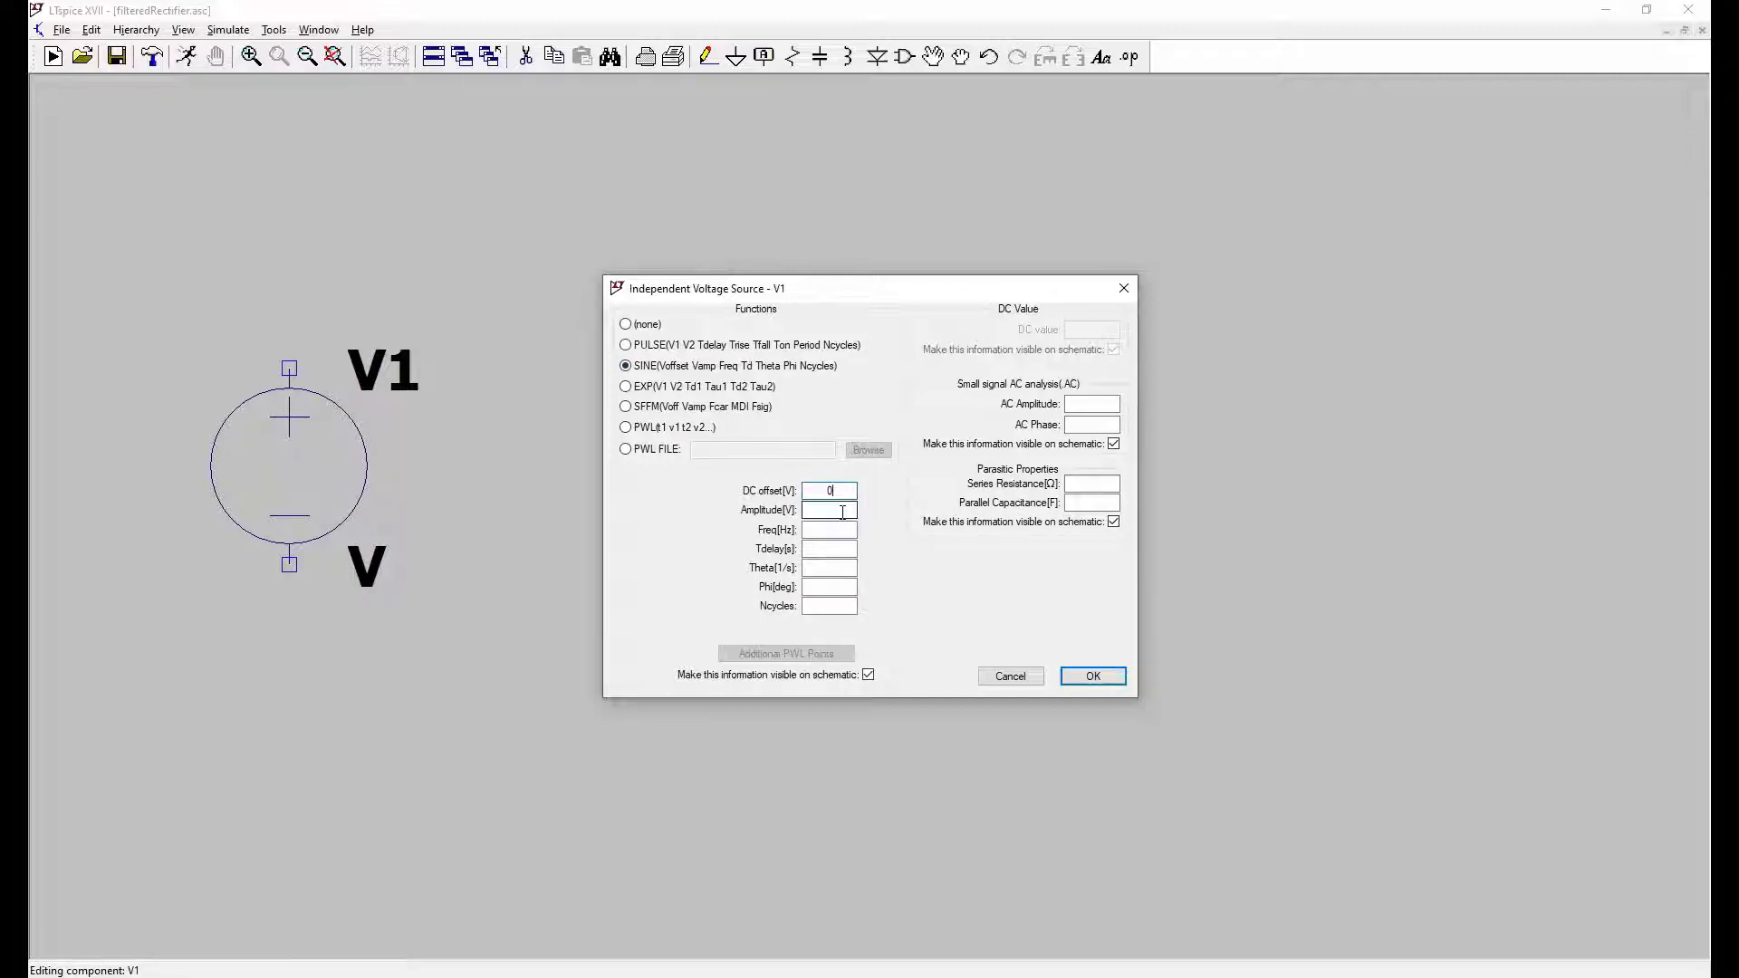
{"action": "type", "text": "16"}
{"action": "left_click", "coordinate": [831, 530]}
{"action": "type", "text": "60"}
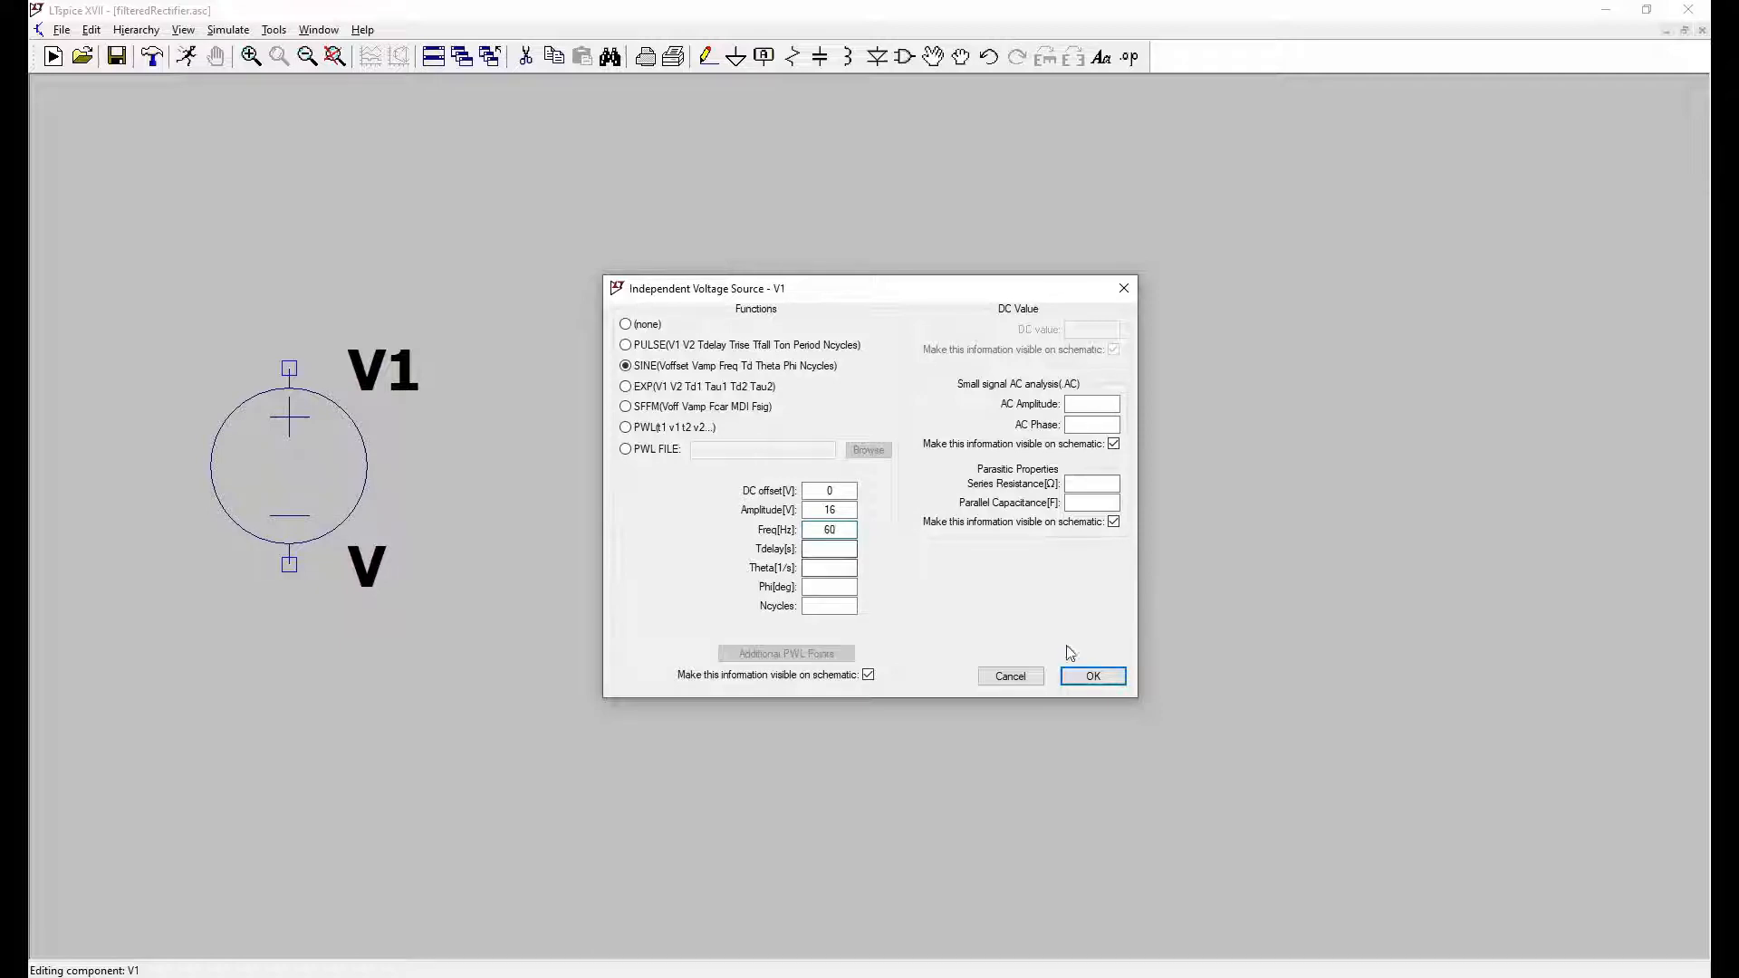
{"action": "left_click", "coordinate": [1095, 678]}
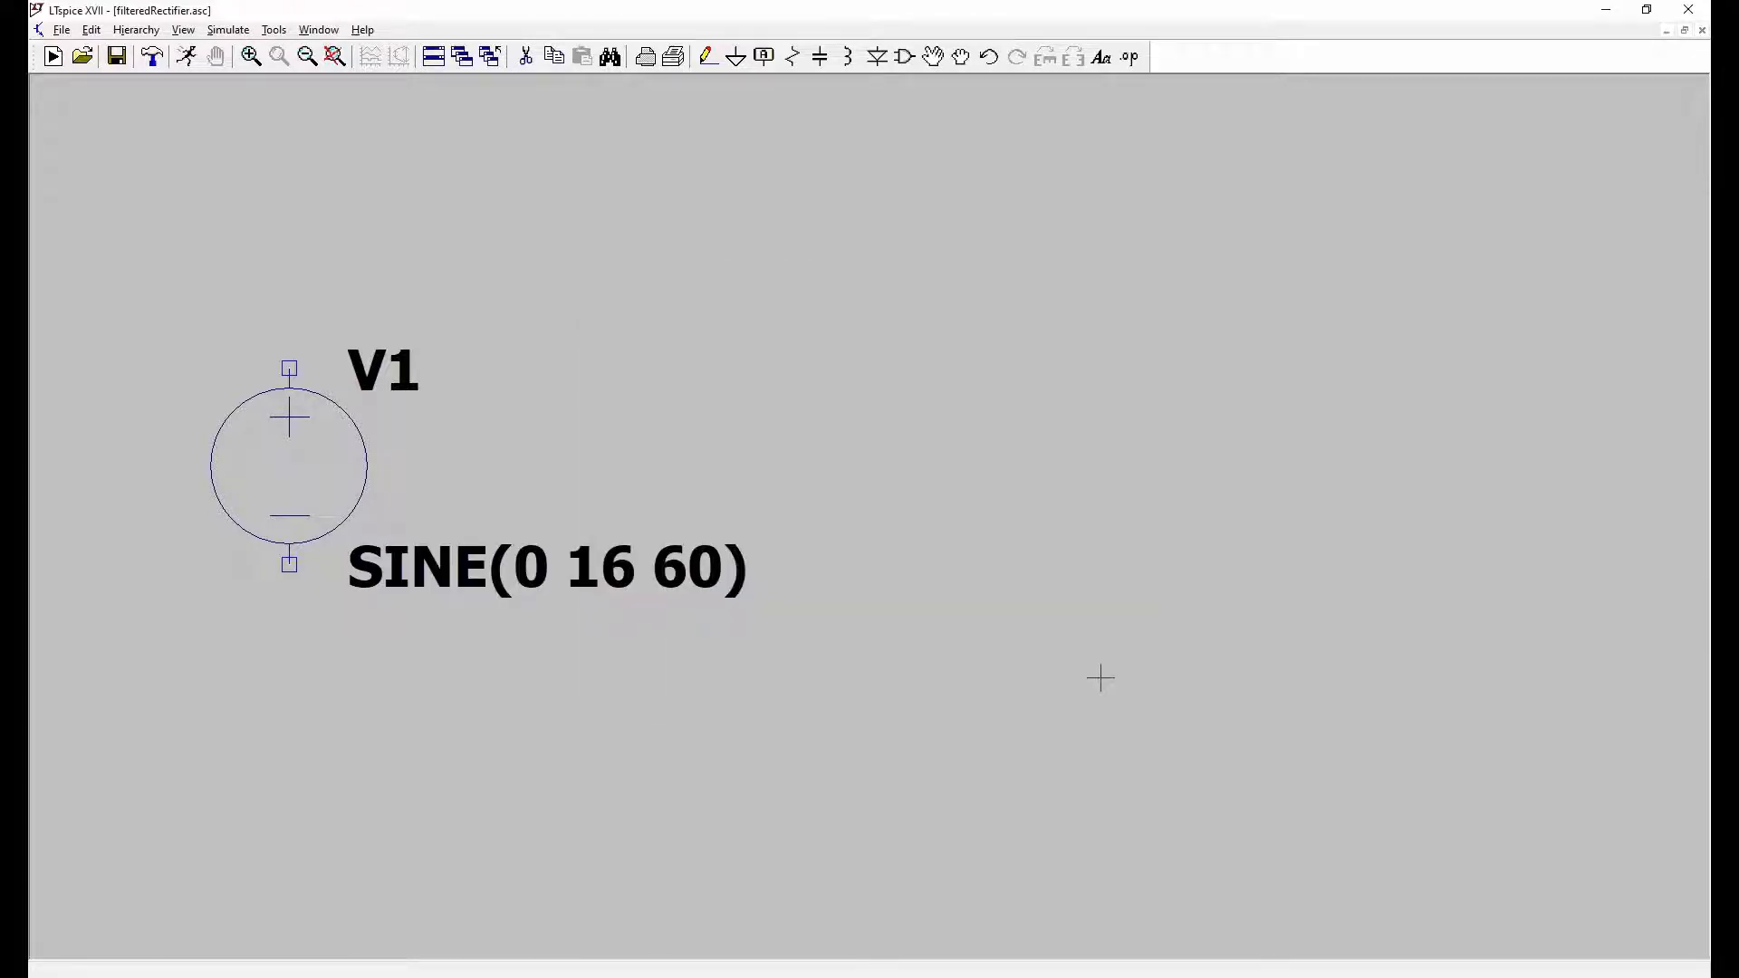
Step: Place three vertical resistors: two level with each other above and right of V1, and one well below the first
{"action": "scroll", "coordinate": [616, 339], "scroll_direction": "down", "scroll_amount": 3}
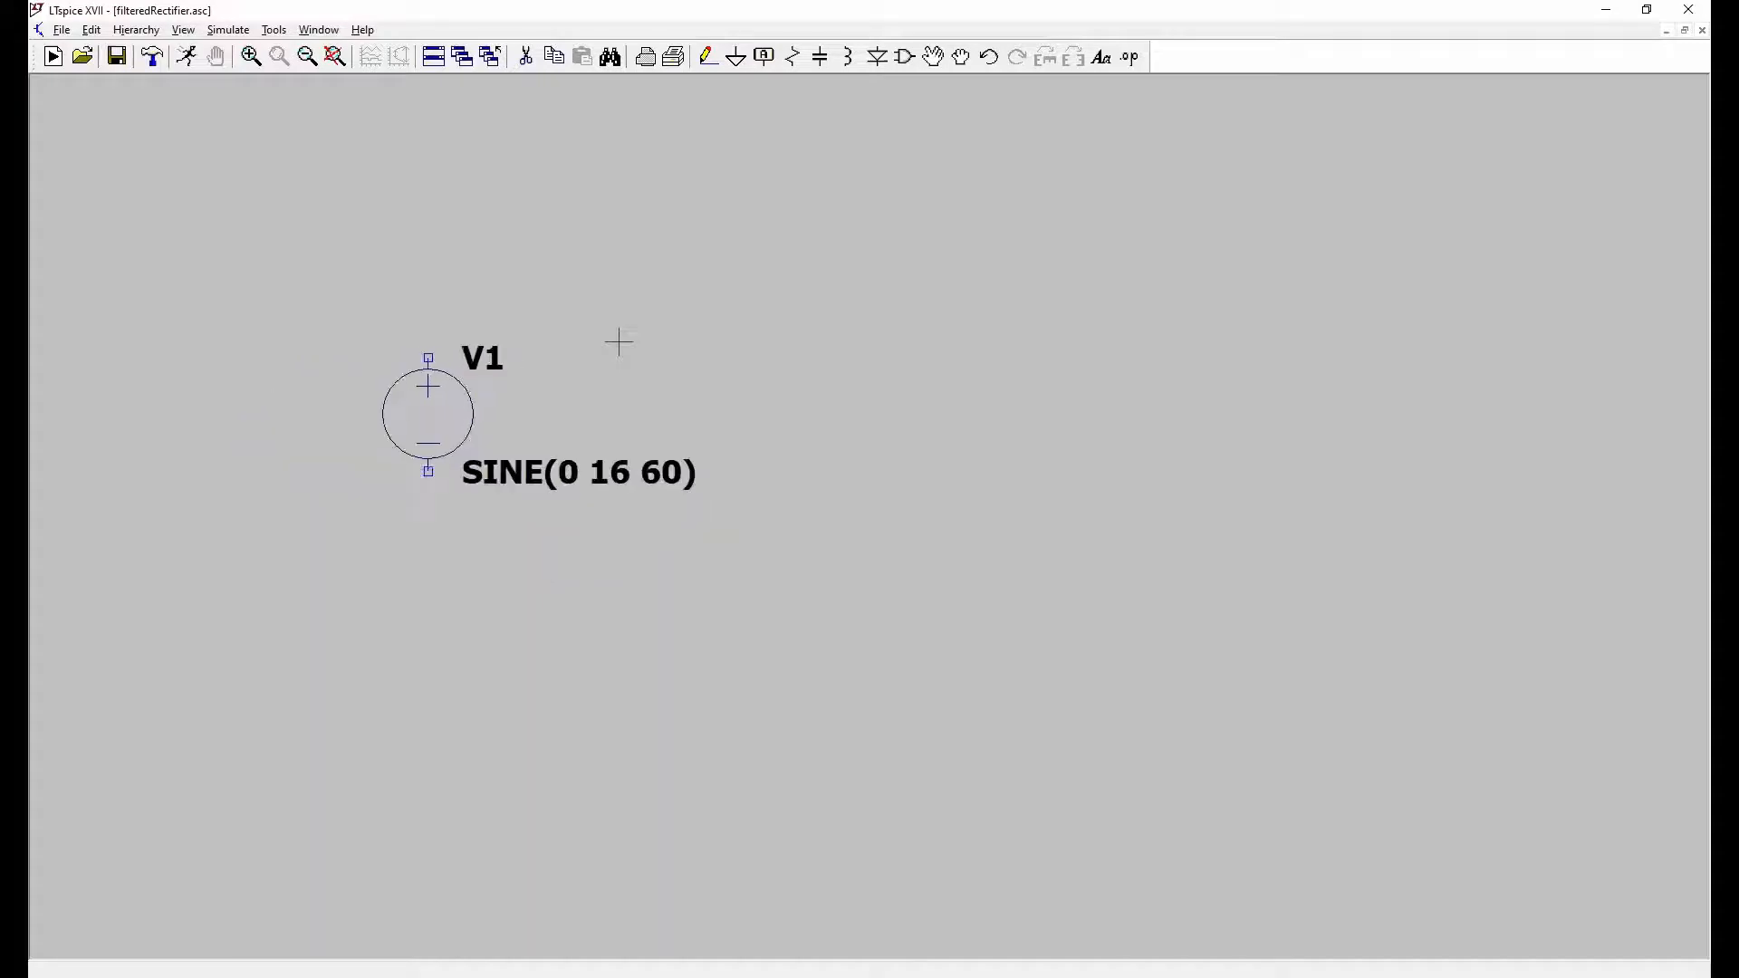
{"action": "scroll", "coordinate": [619, 342], "scroll_direction": "down", "scroll_amount": 1}
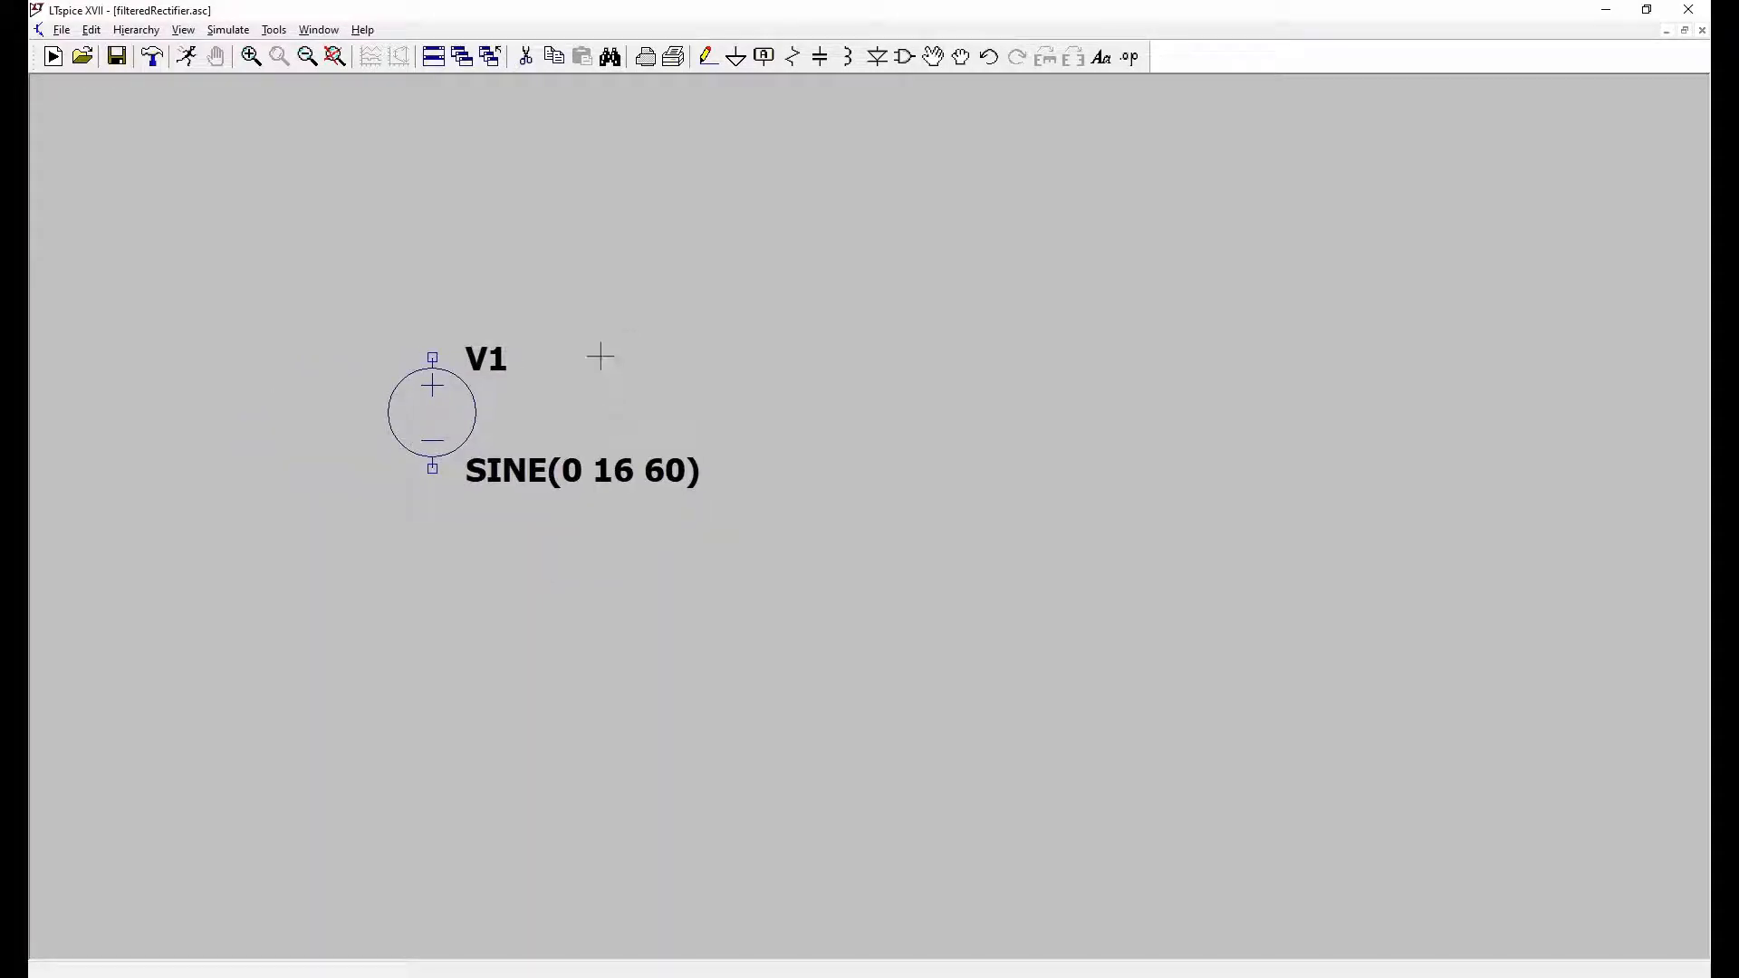
{"action": "right_click", "coordinate": [606, 393]}
{"action": "left_click", "coordinate": [565, 277]}
{"action": "left_click_drag", "start_coordinate": [563, 276], "coordinate": [532, 370]}
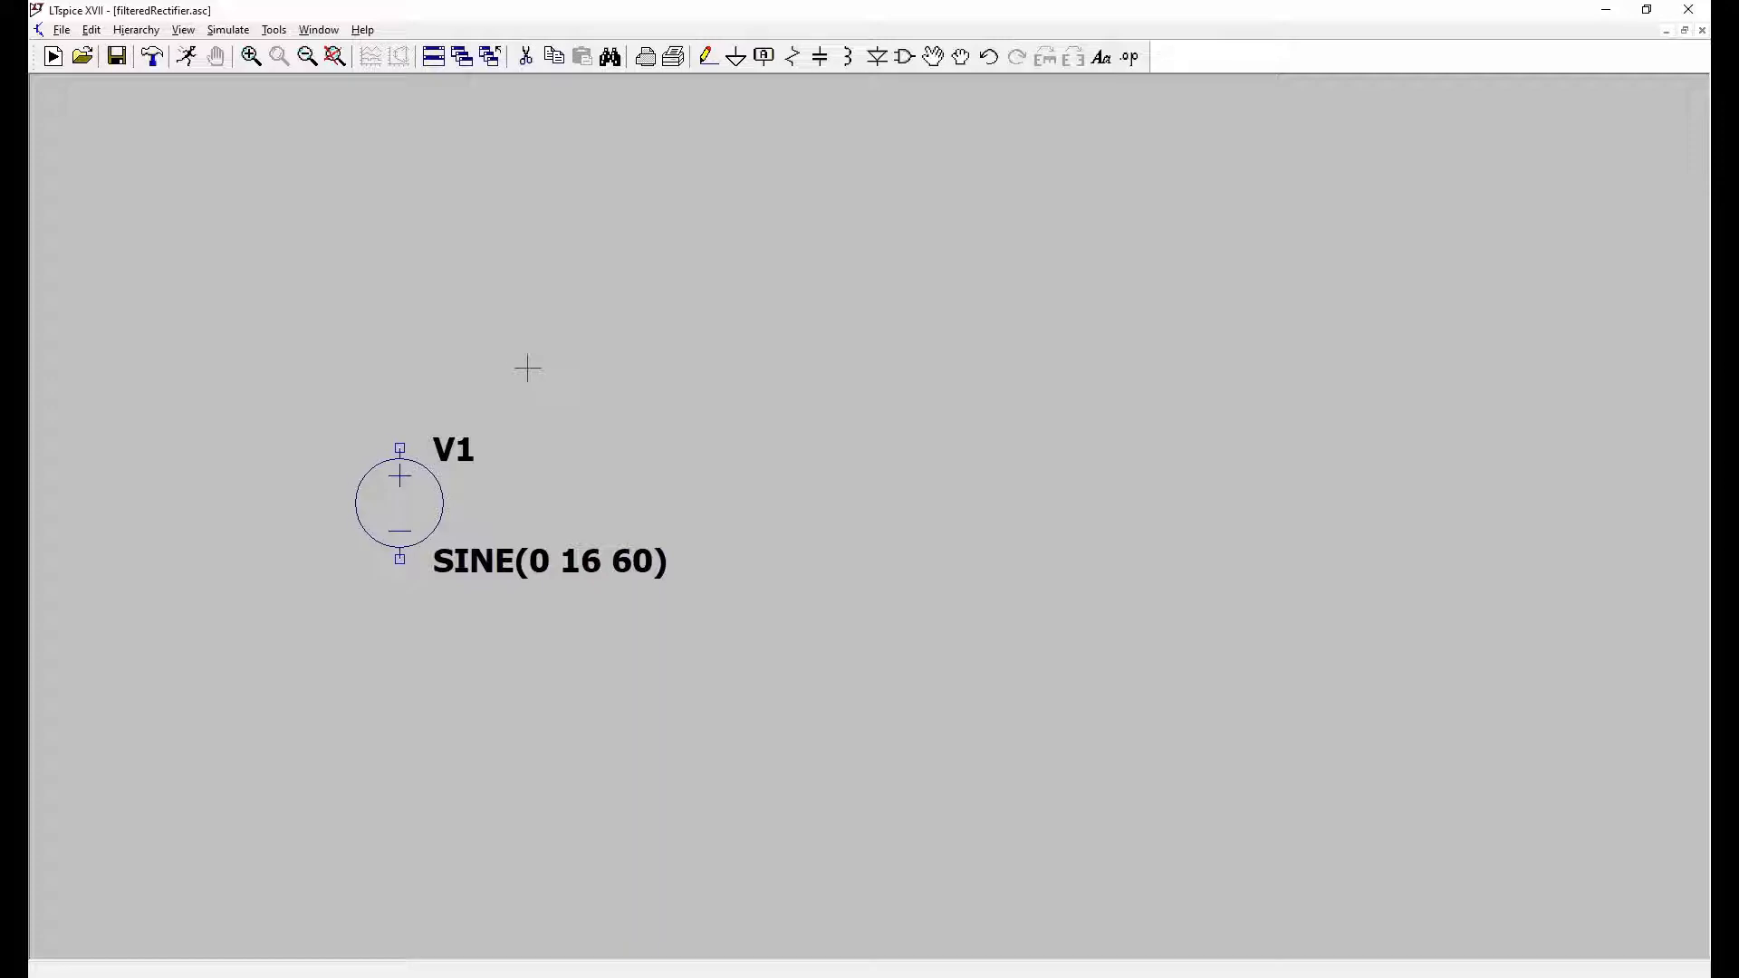
{"action": "left_click_drag", "start_coordinate": [524, 368], "coordinate": [398, 342]}
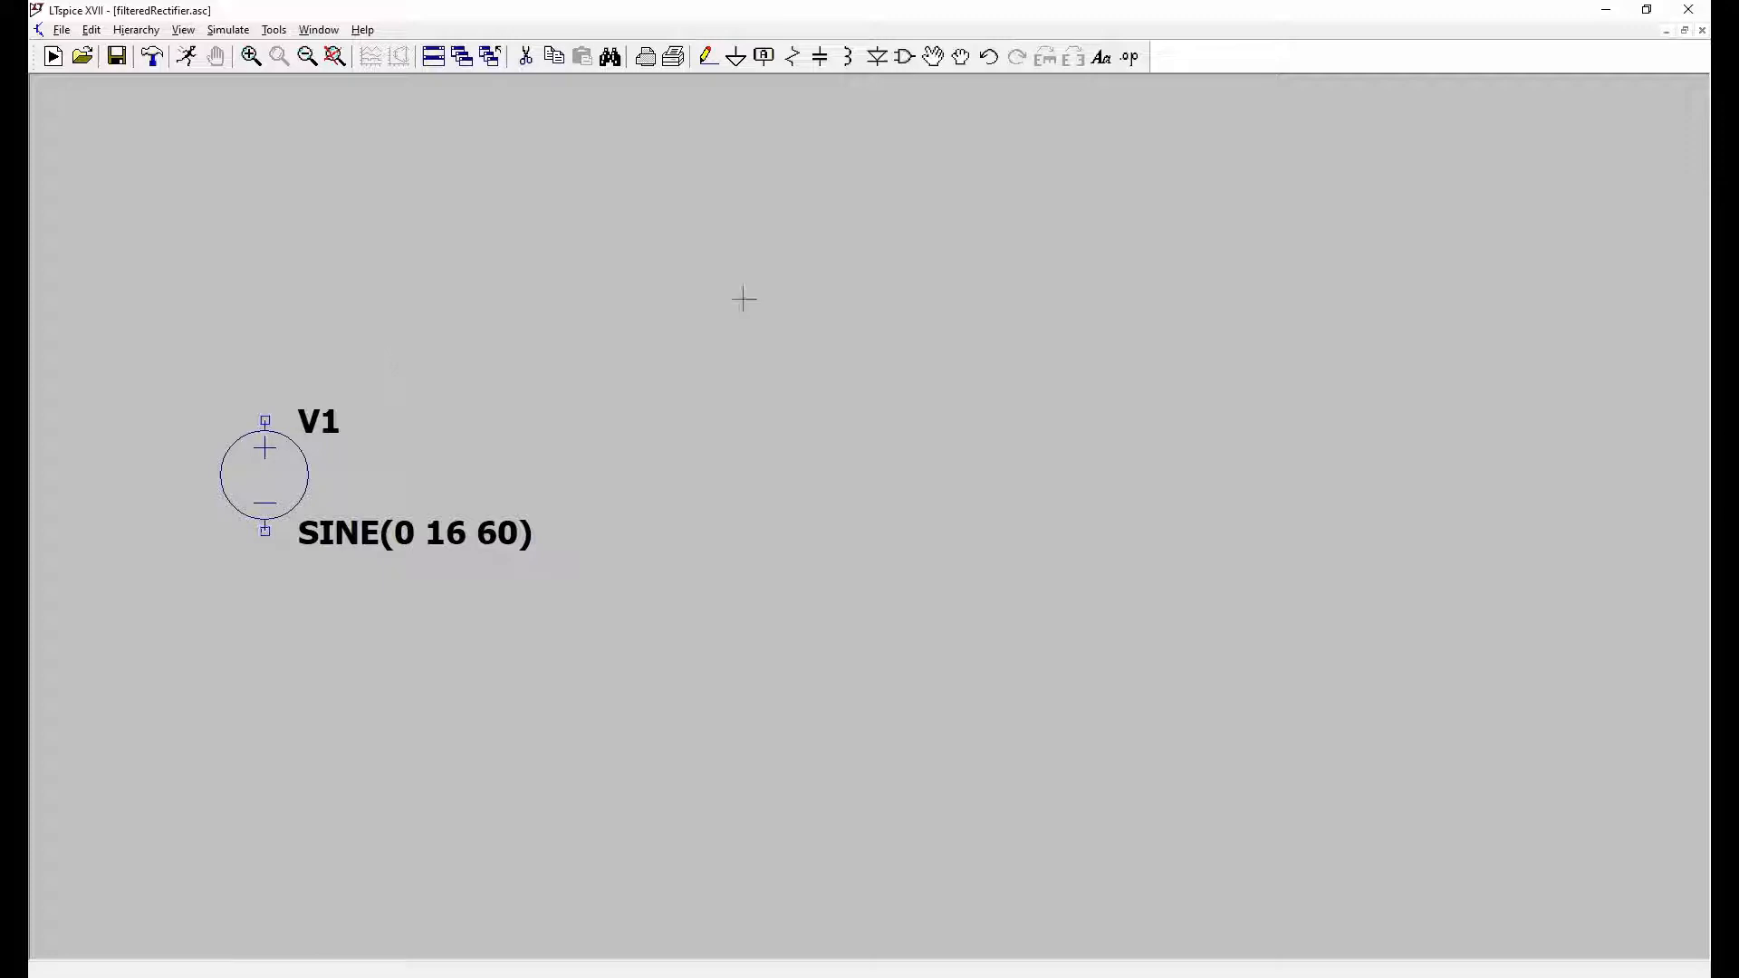
{"action": "left_click", "coordinate": [794, 60]}
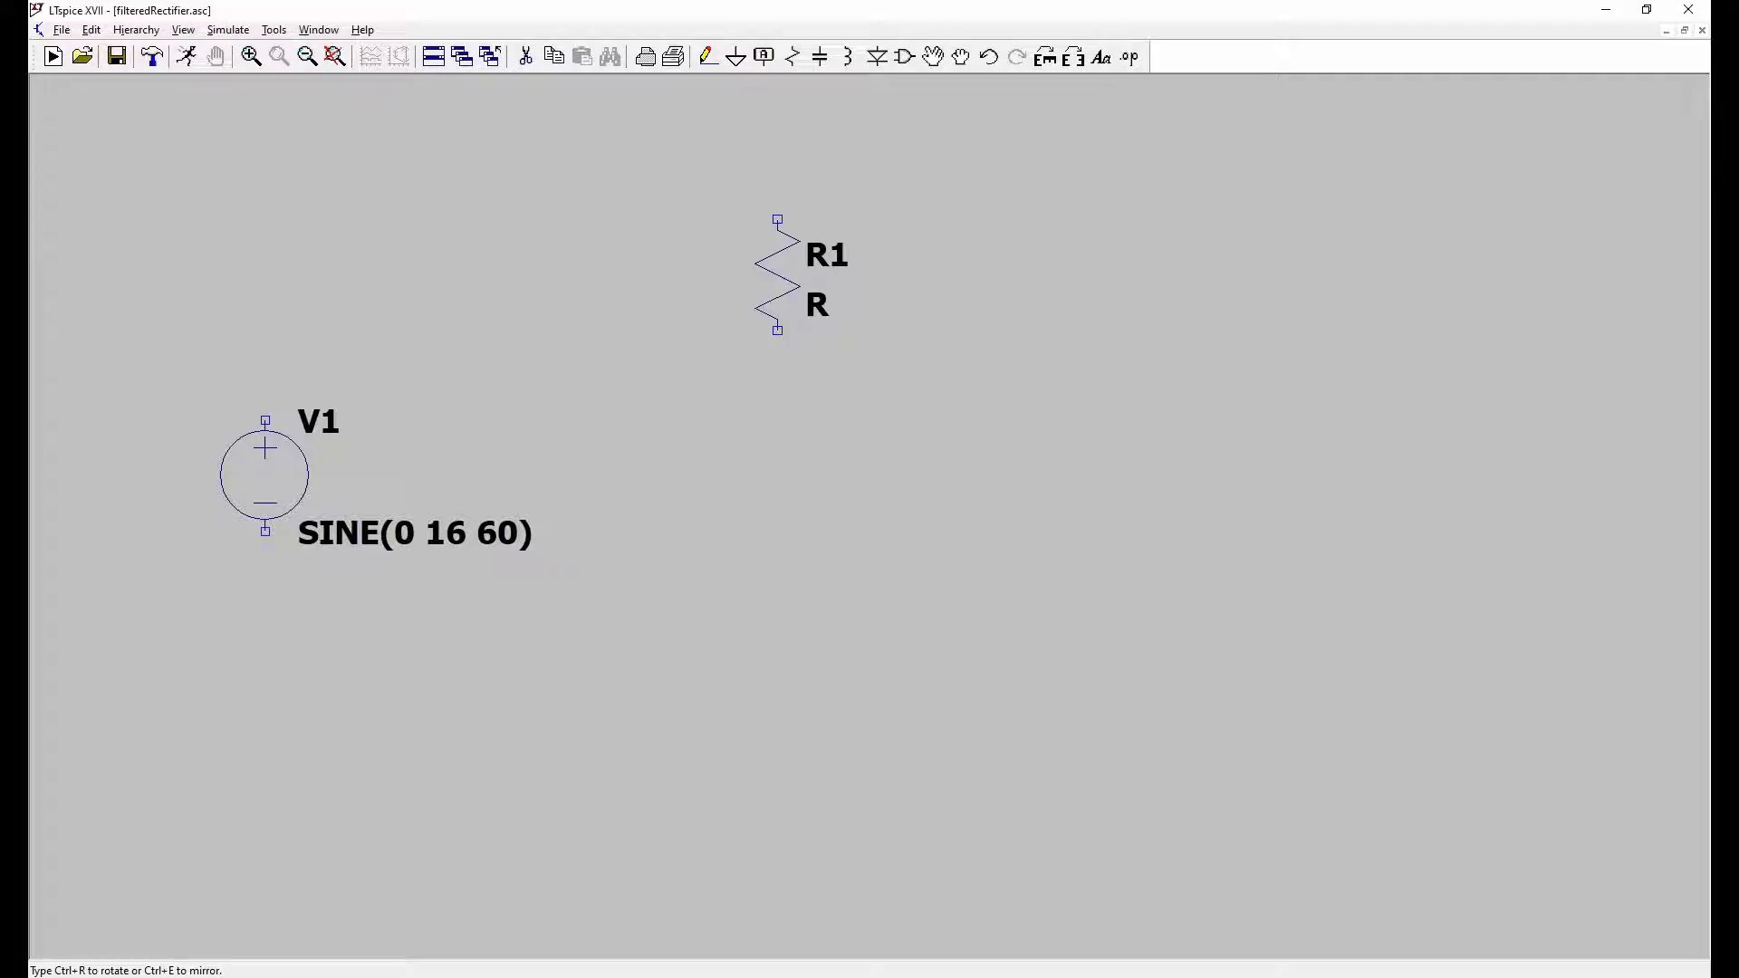
{"action": "left_click", "coordinate": [777, 275]}
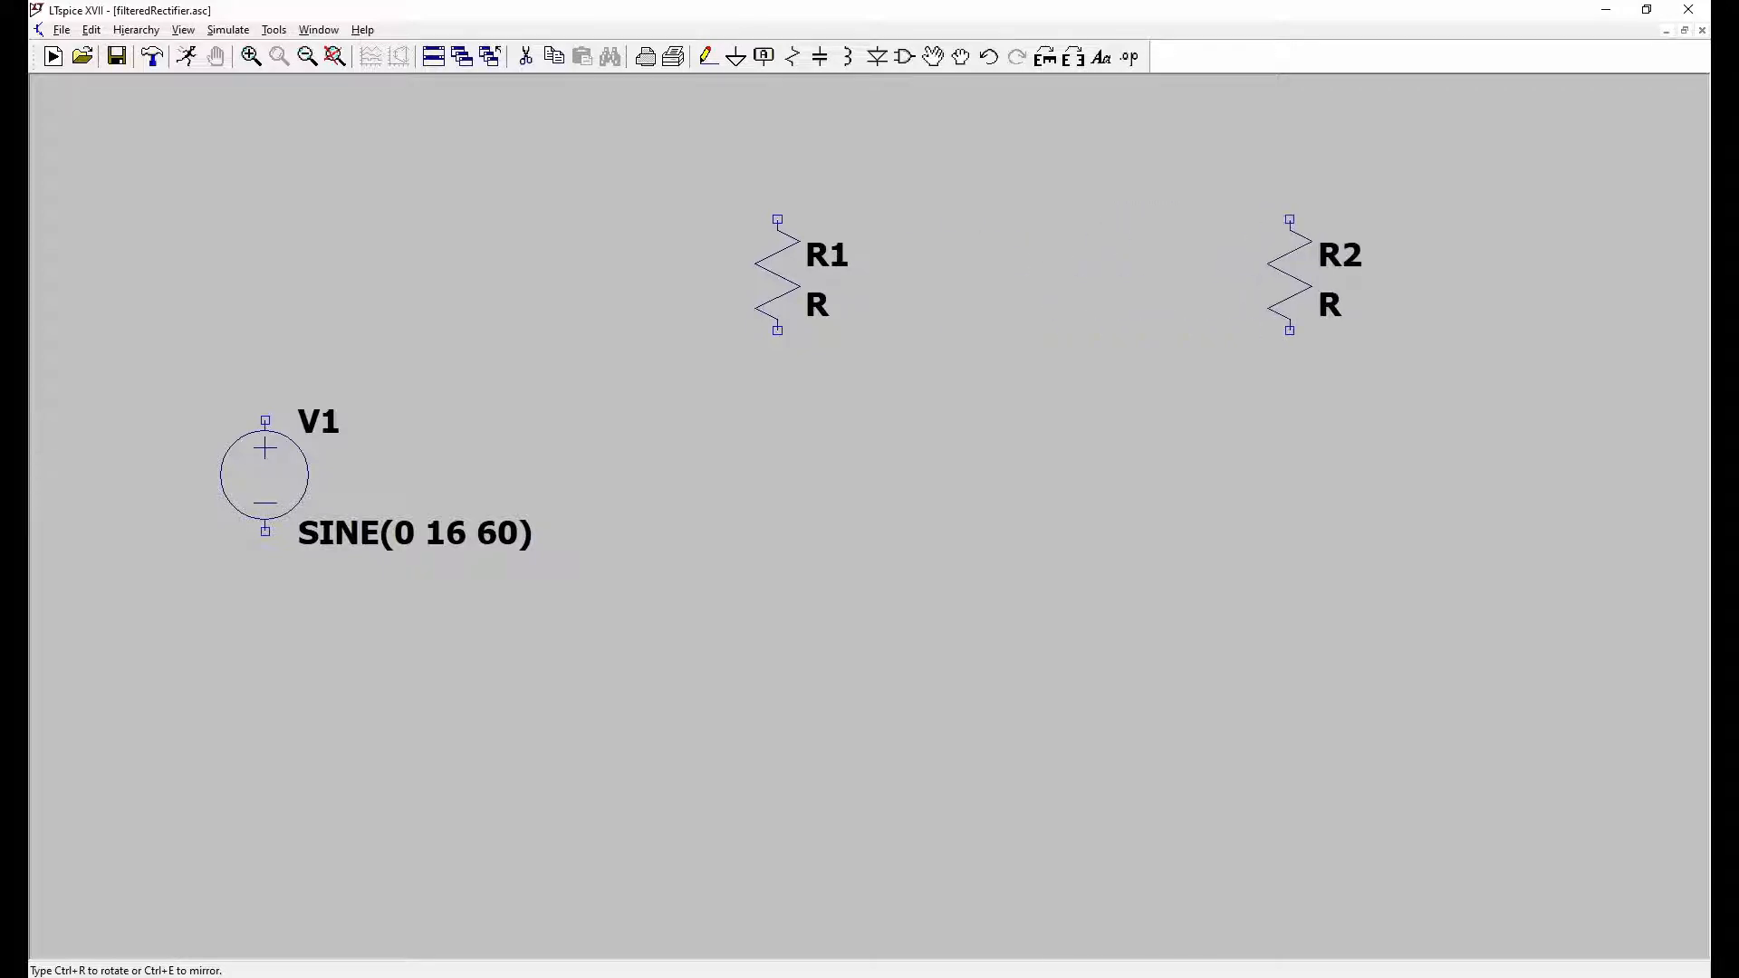
{"action": "left_click", "coordinate": [1312, 274]}
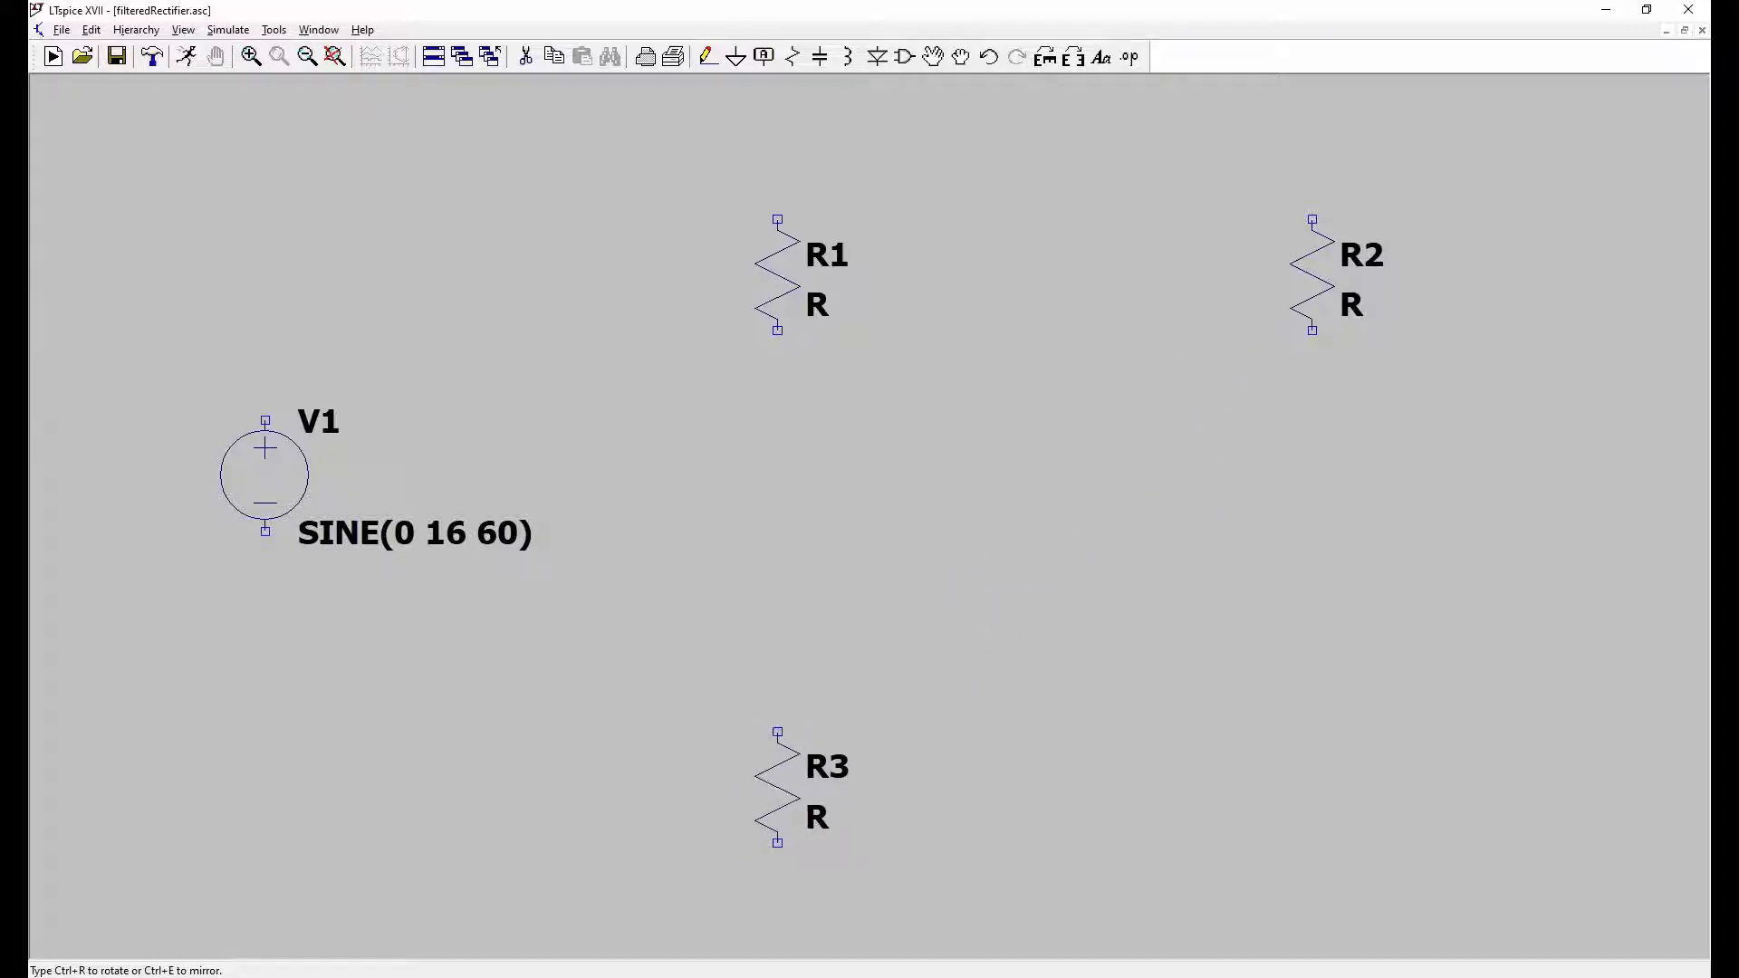
{"action": "left_click", "coordinate": [777, 787]}
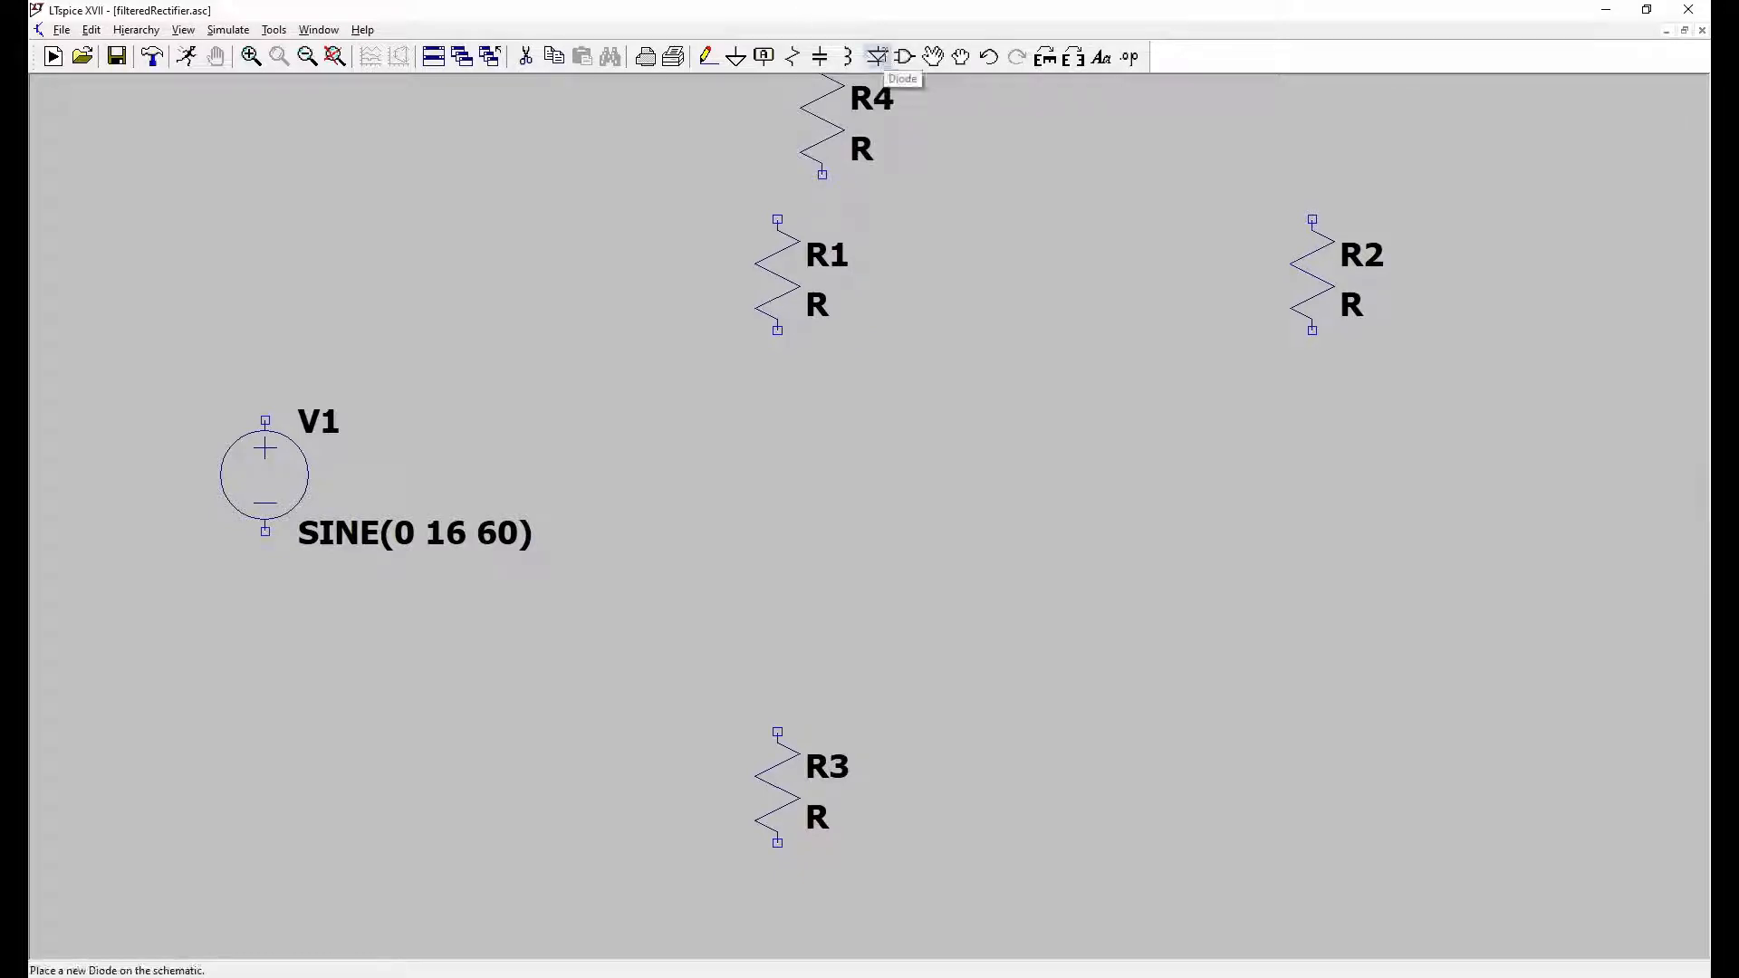
Step: Place three downward-pointing diodes: one below R1, one below R2, and one farther right near R3's level
{"action": "left_click", "coordinate": [877, 57]}
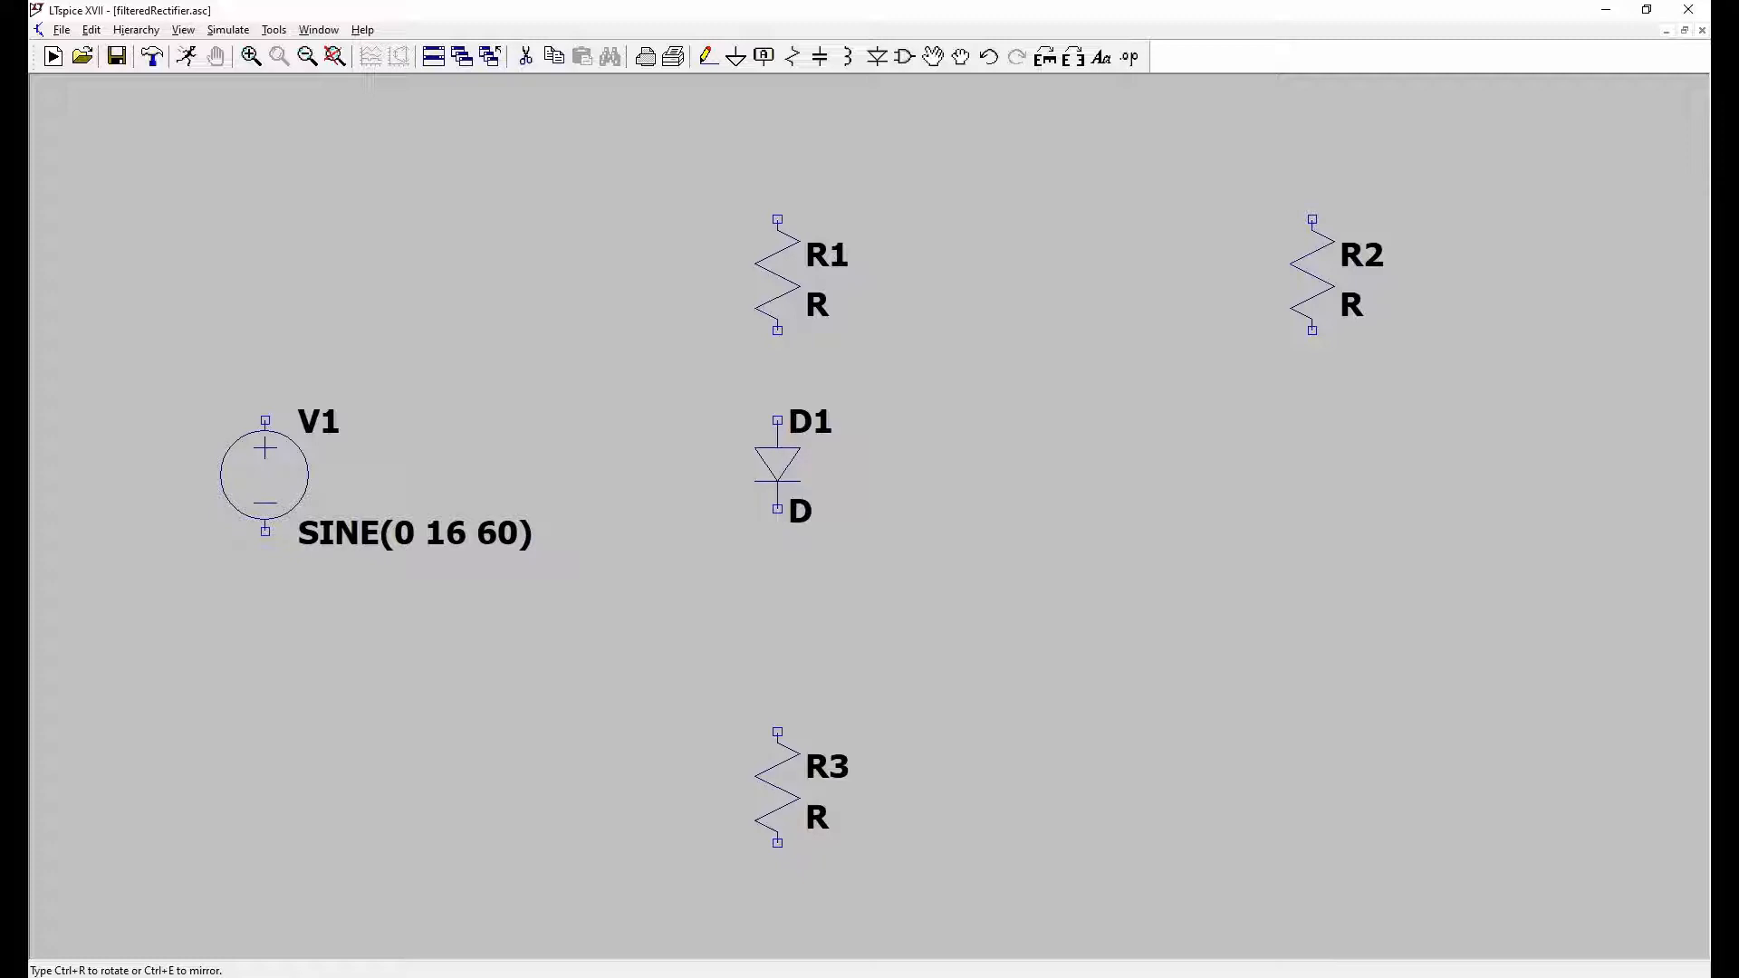
{"action": "left_click", "coordinate": [777, 463]}
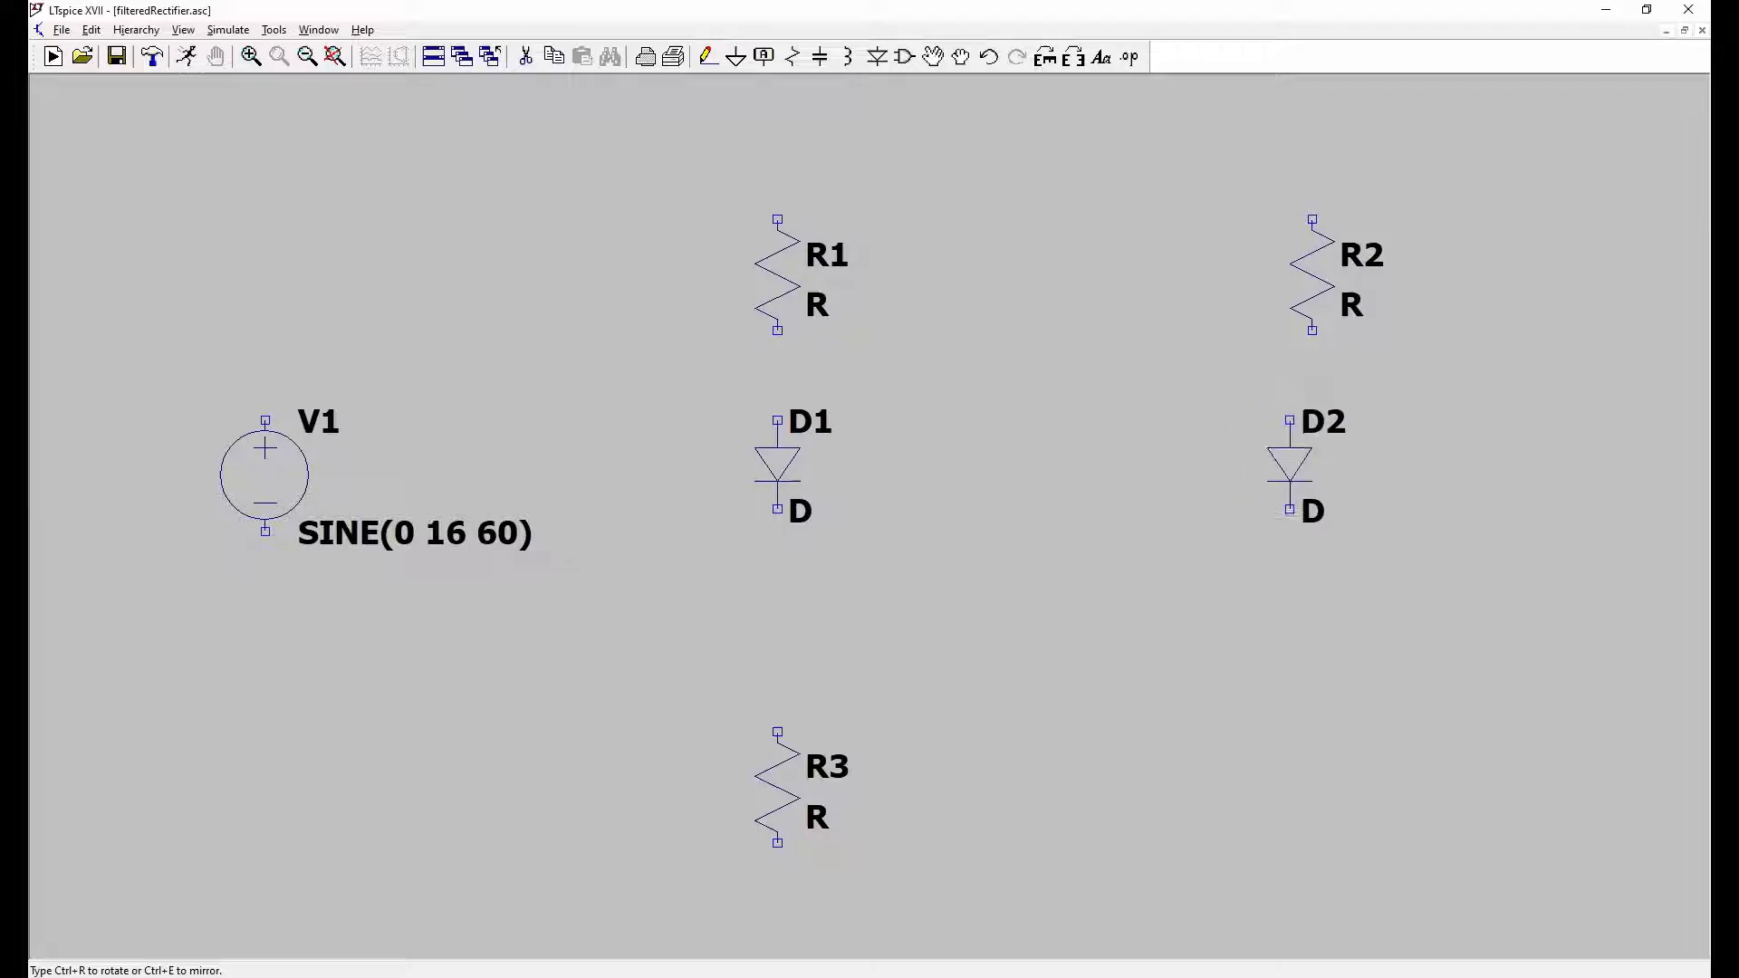
{"action": "left_click", "coordinate": [1312, 464]}
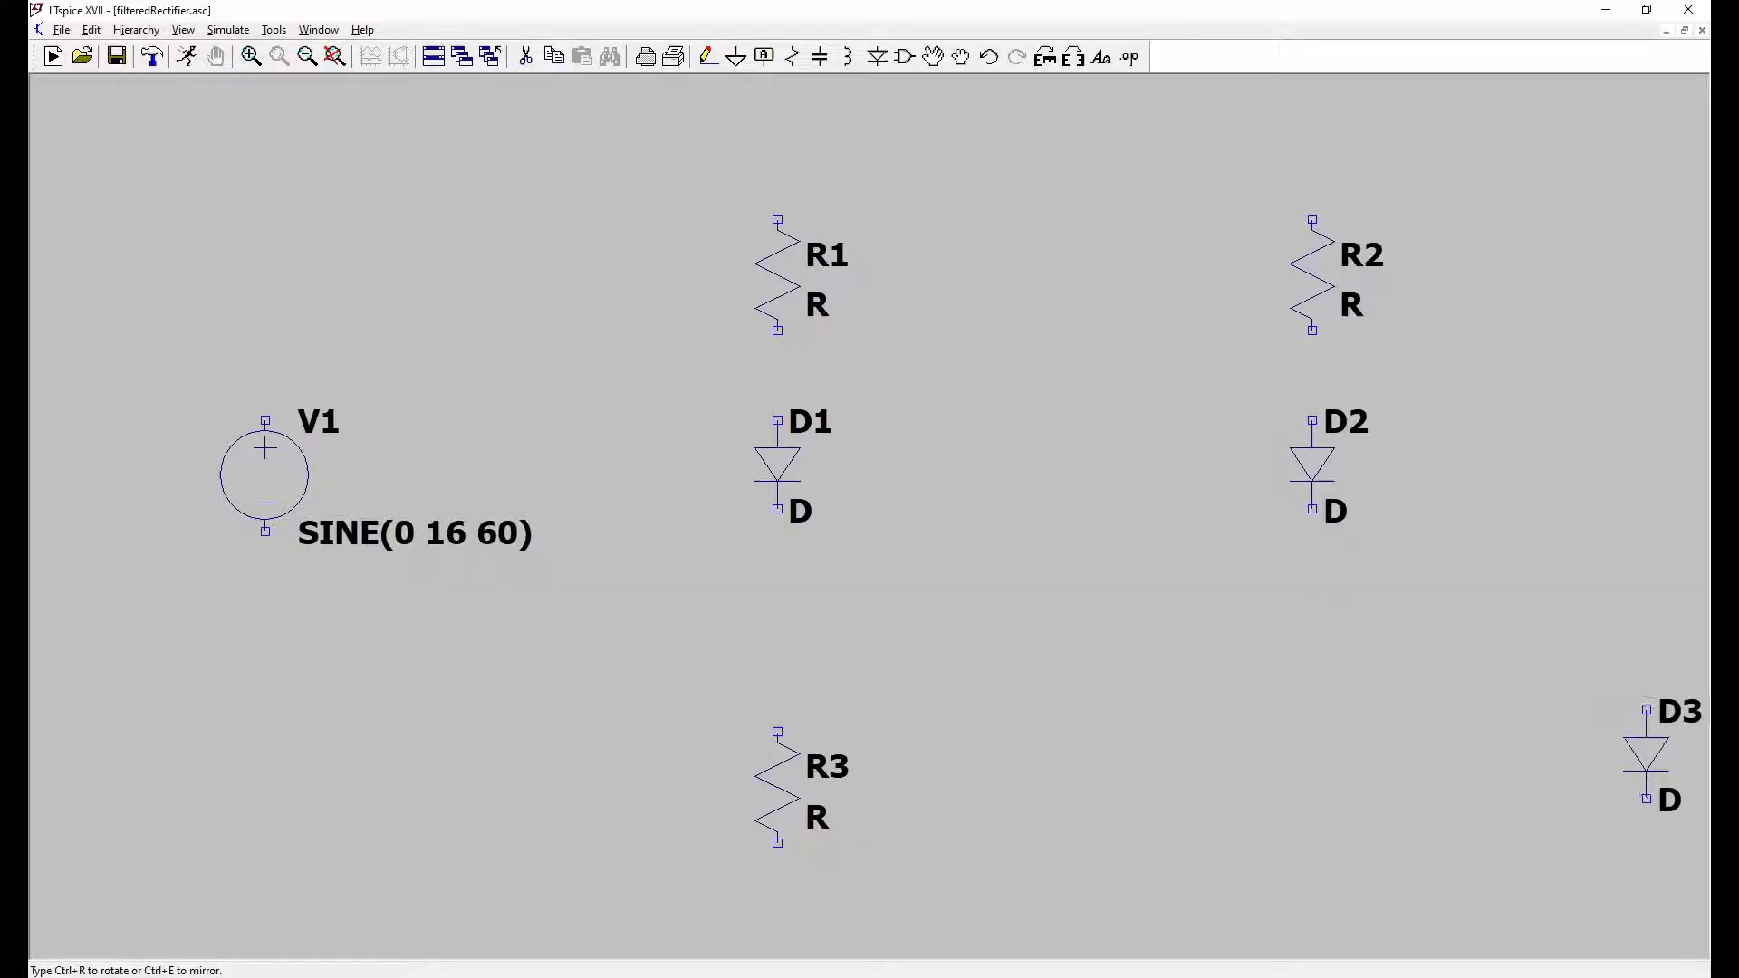
{"action": "left_click", "coordinate": [1646, 754]}
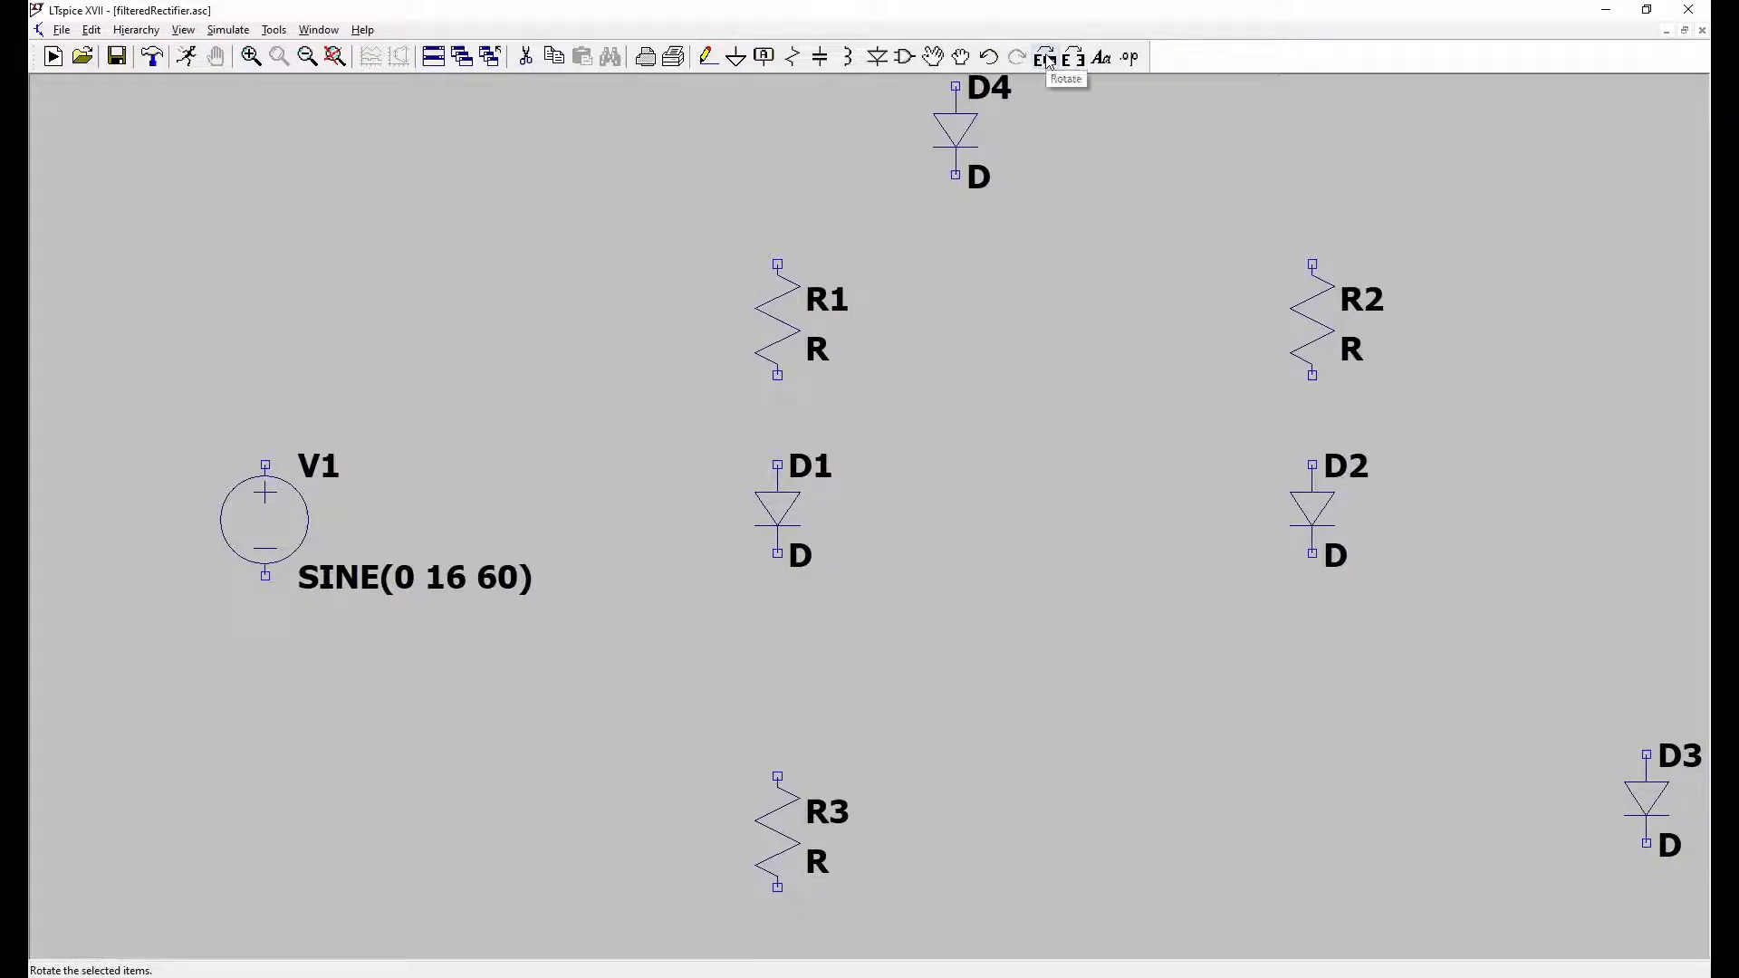
Step: Place two diodes rotated 180° to point upward: one well below D2 and one right of D2, ending the placement
{"action": "left_click", "coordinate": [1047, 59]}
{"action": "left_click", "coordinate": [1047, 59]}
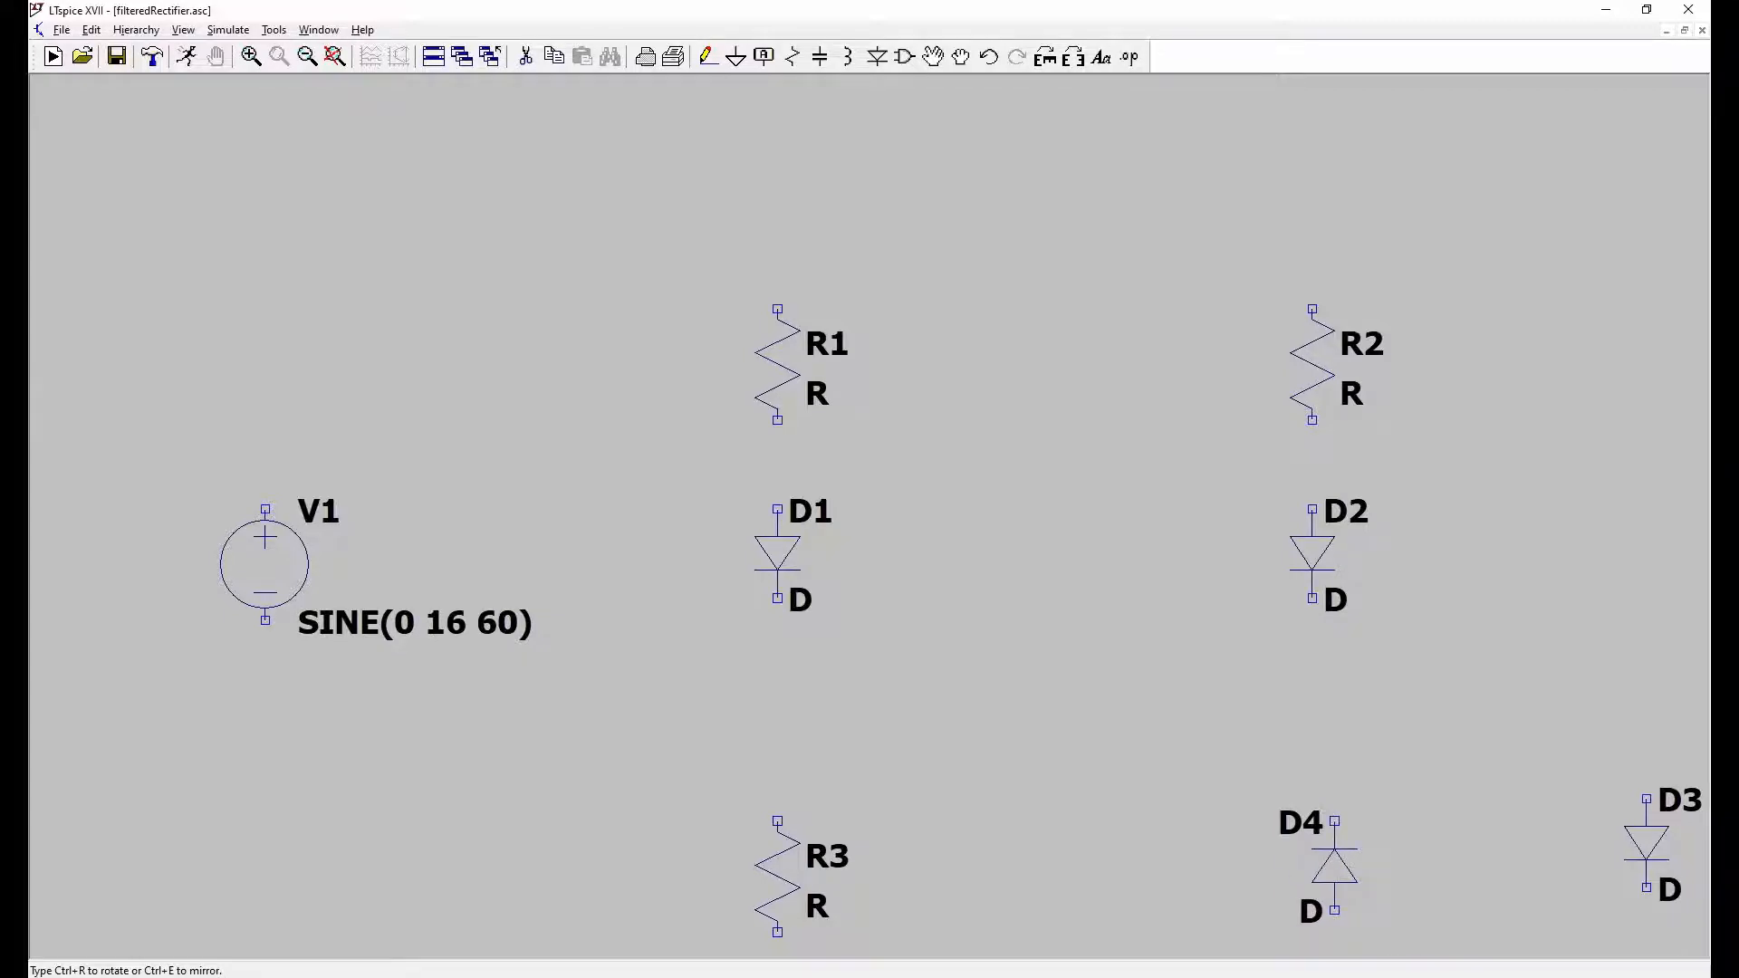
{"action": "scroll", "coordinate": [1333, 865], "scroll_direction": "up", "scroll_amount": 1}
{"action": "scroll", "coordinate": [1334, 865], "scroll_direction": "down", "scroll_amount": 3}
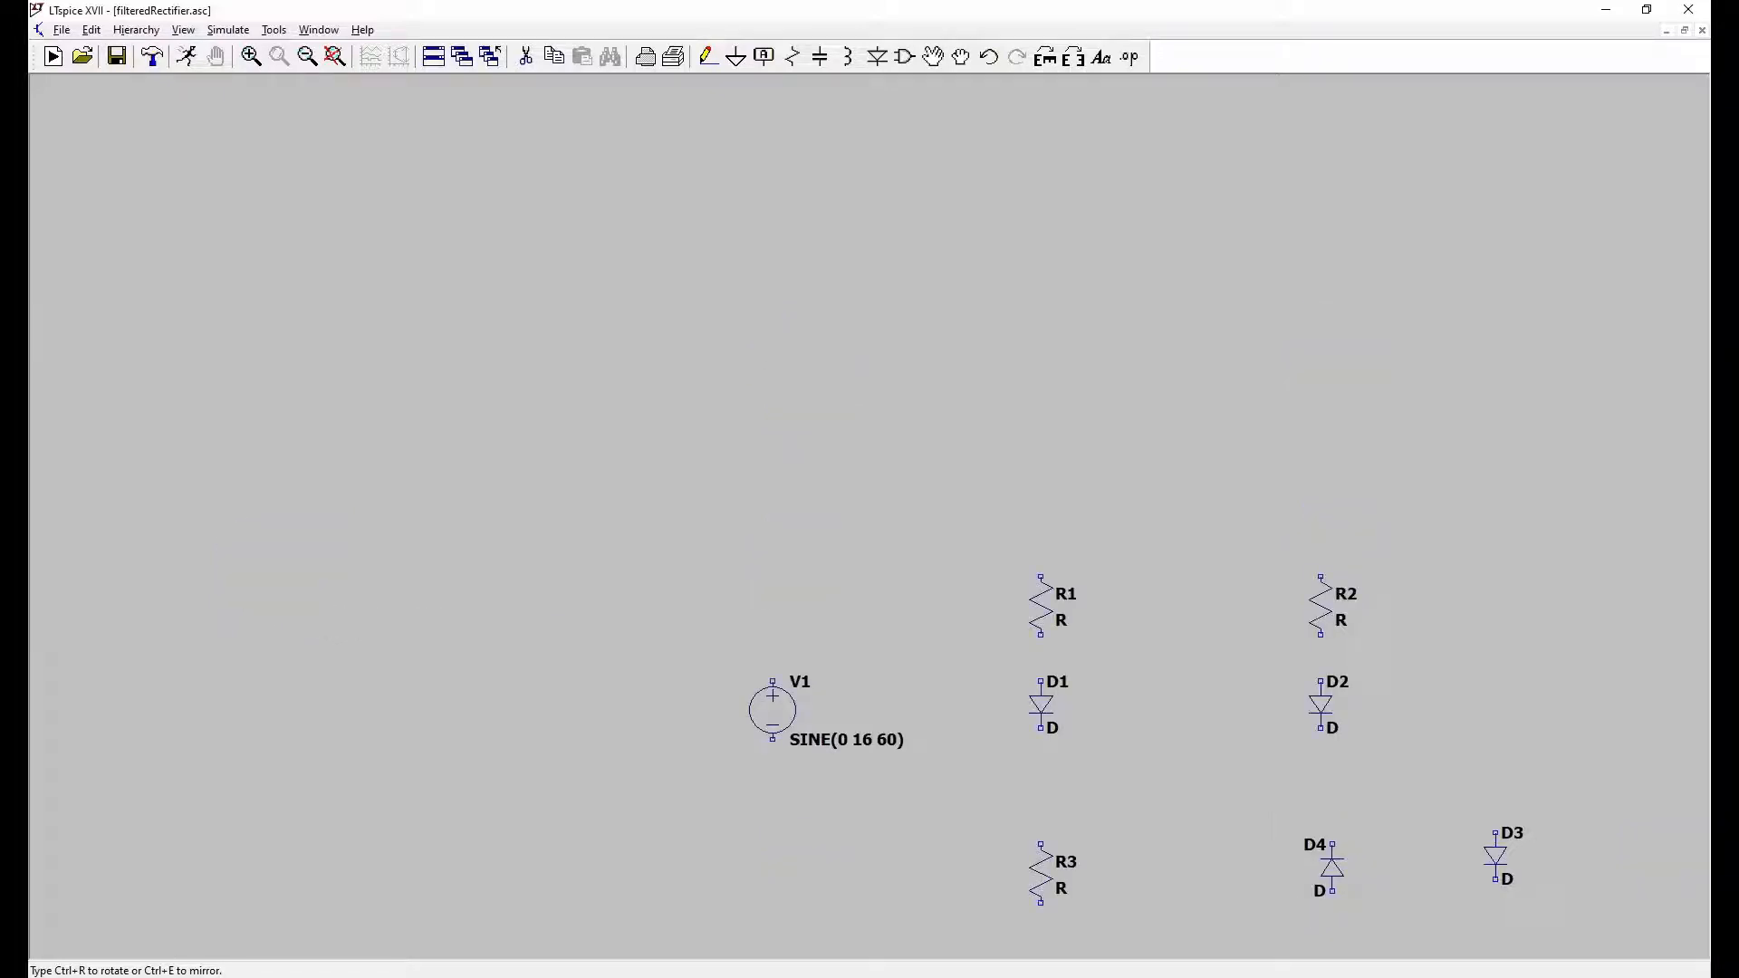
{"action": "left_click", "coordinate": [1319, 878]}
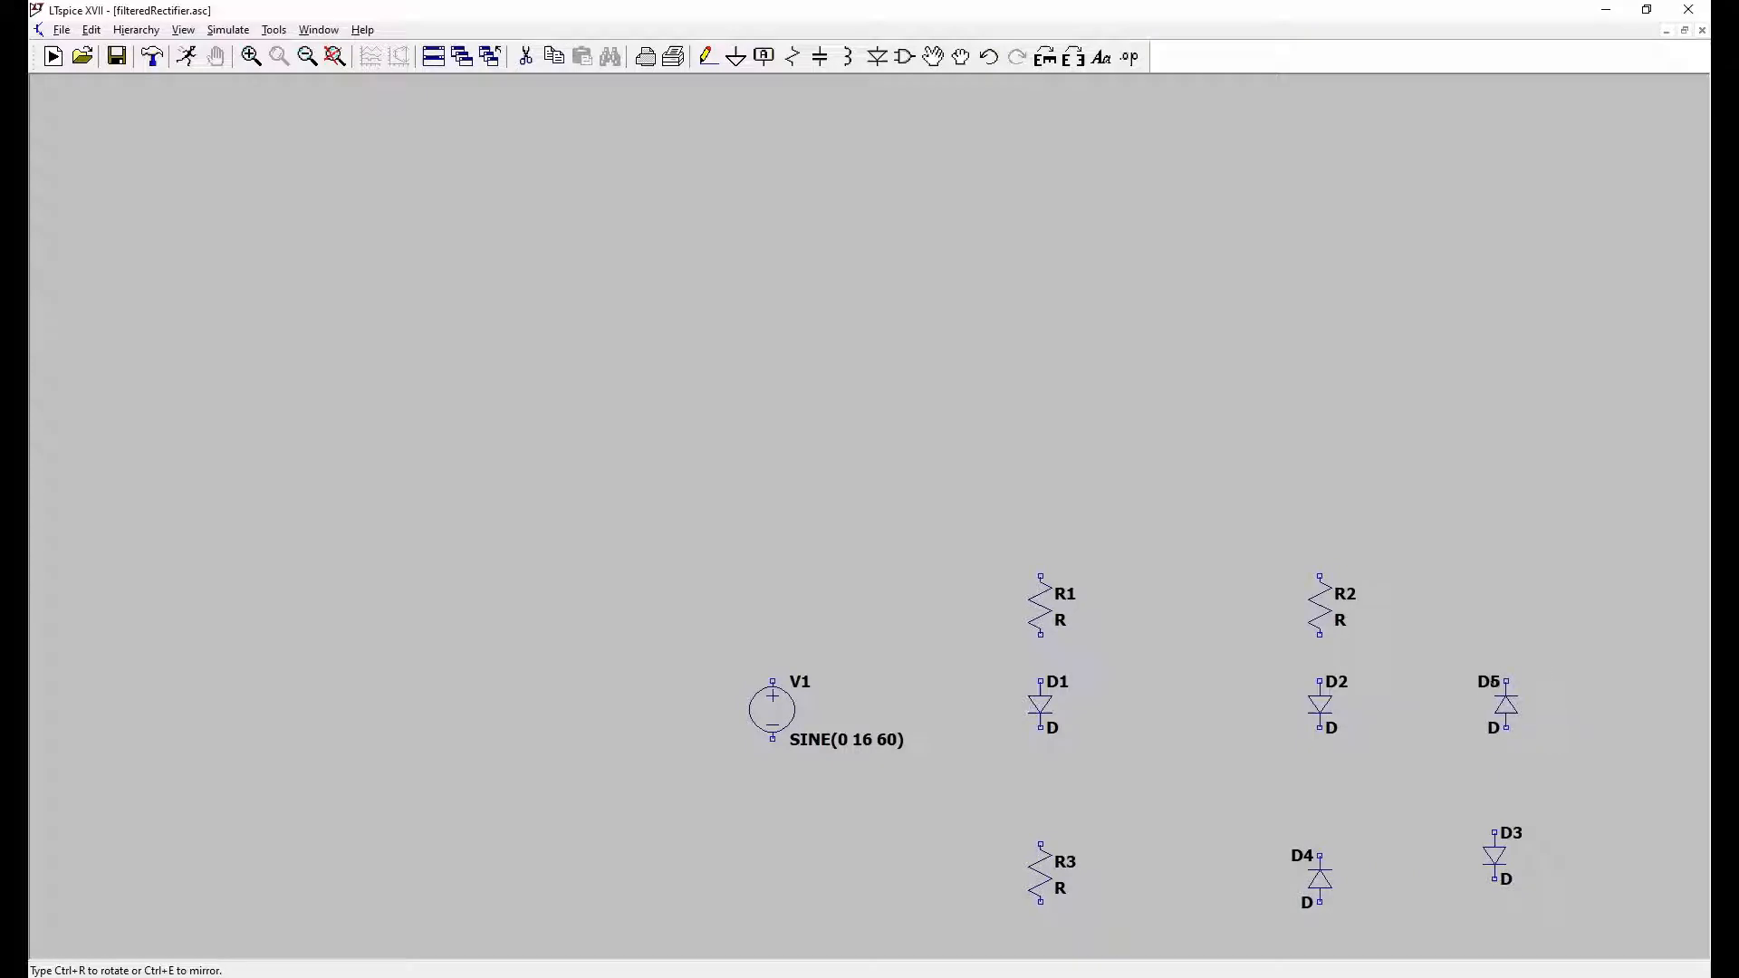
{"action": "left_click", "coordinate": [1505, 704]}
{"action": "key", "text": "Escape"}
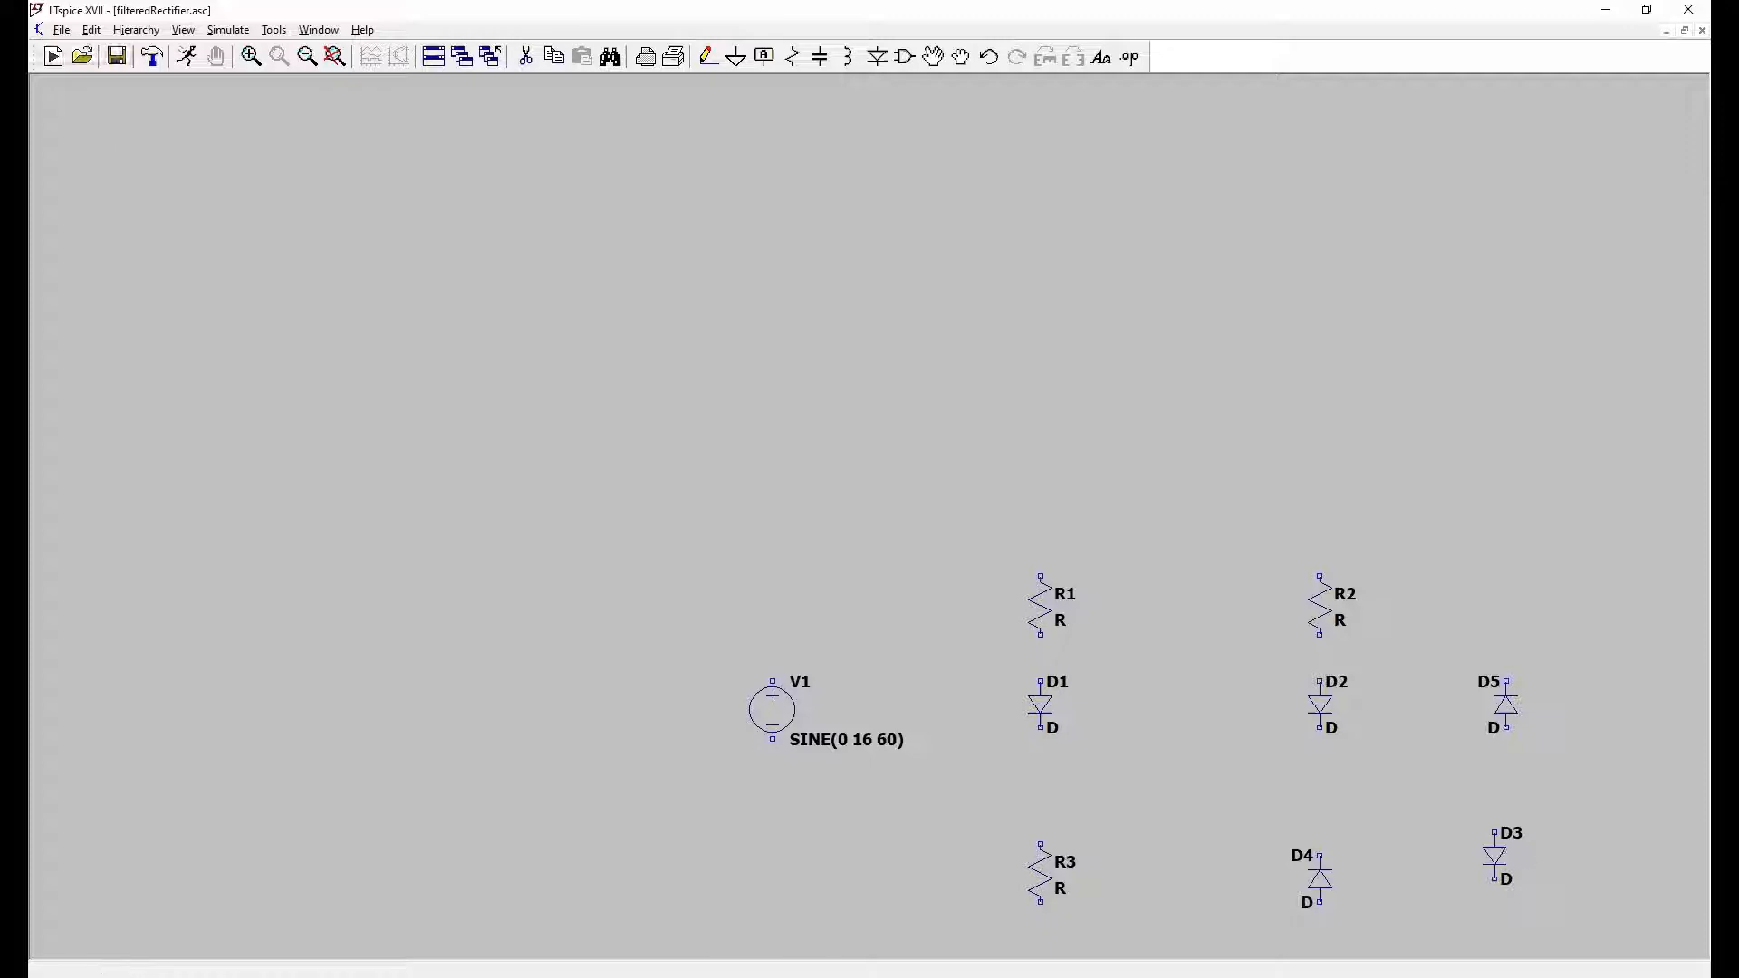
Step: Move diode D3 directly below D5 and level with D4
{"action": "left_click", "coordinate": [94, 31]}
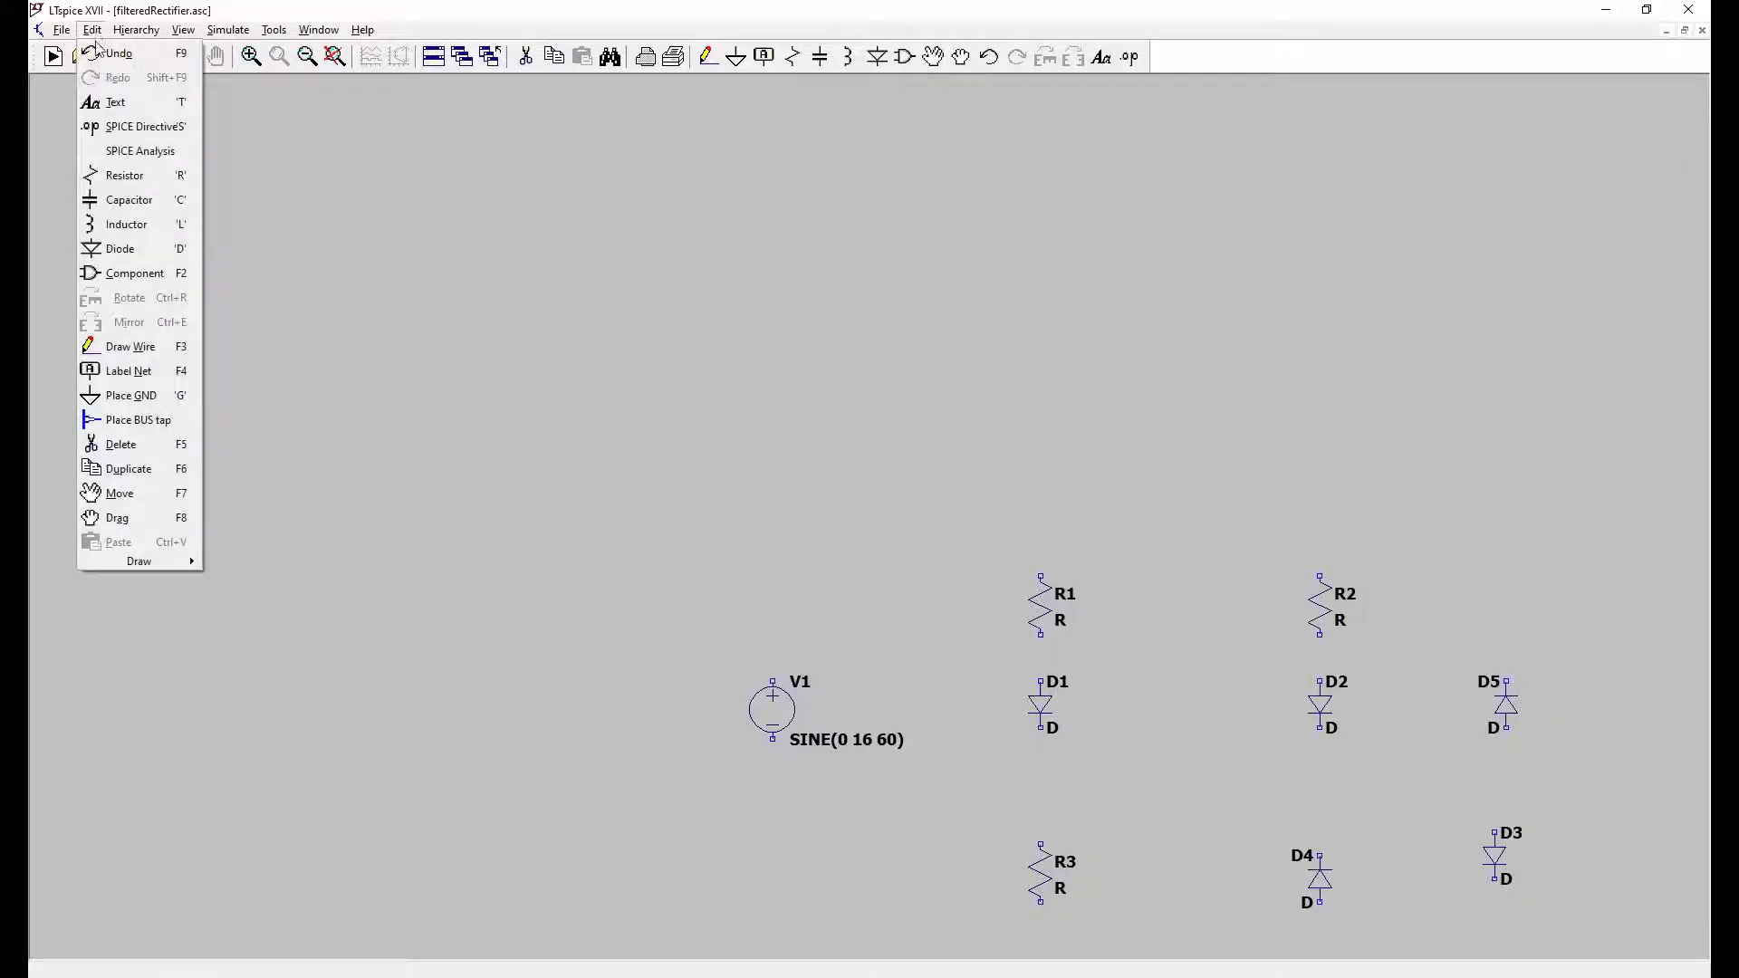
{"action": "left_click", "coordinate": [116, 493]}
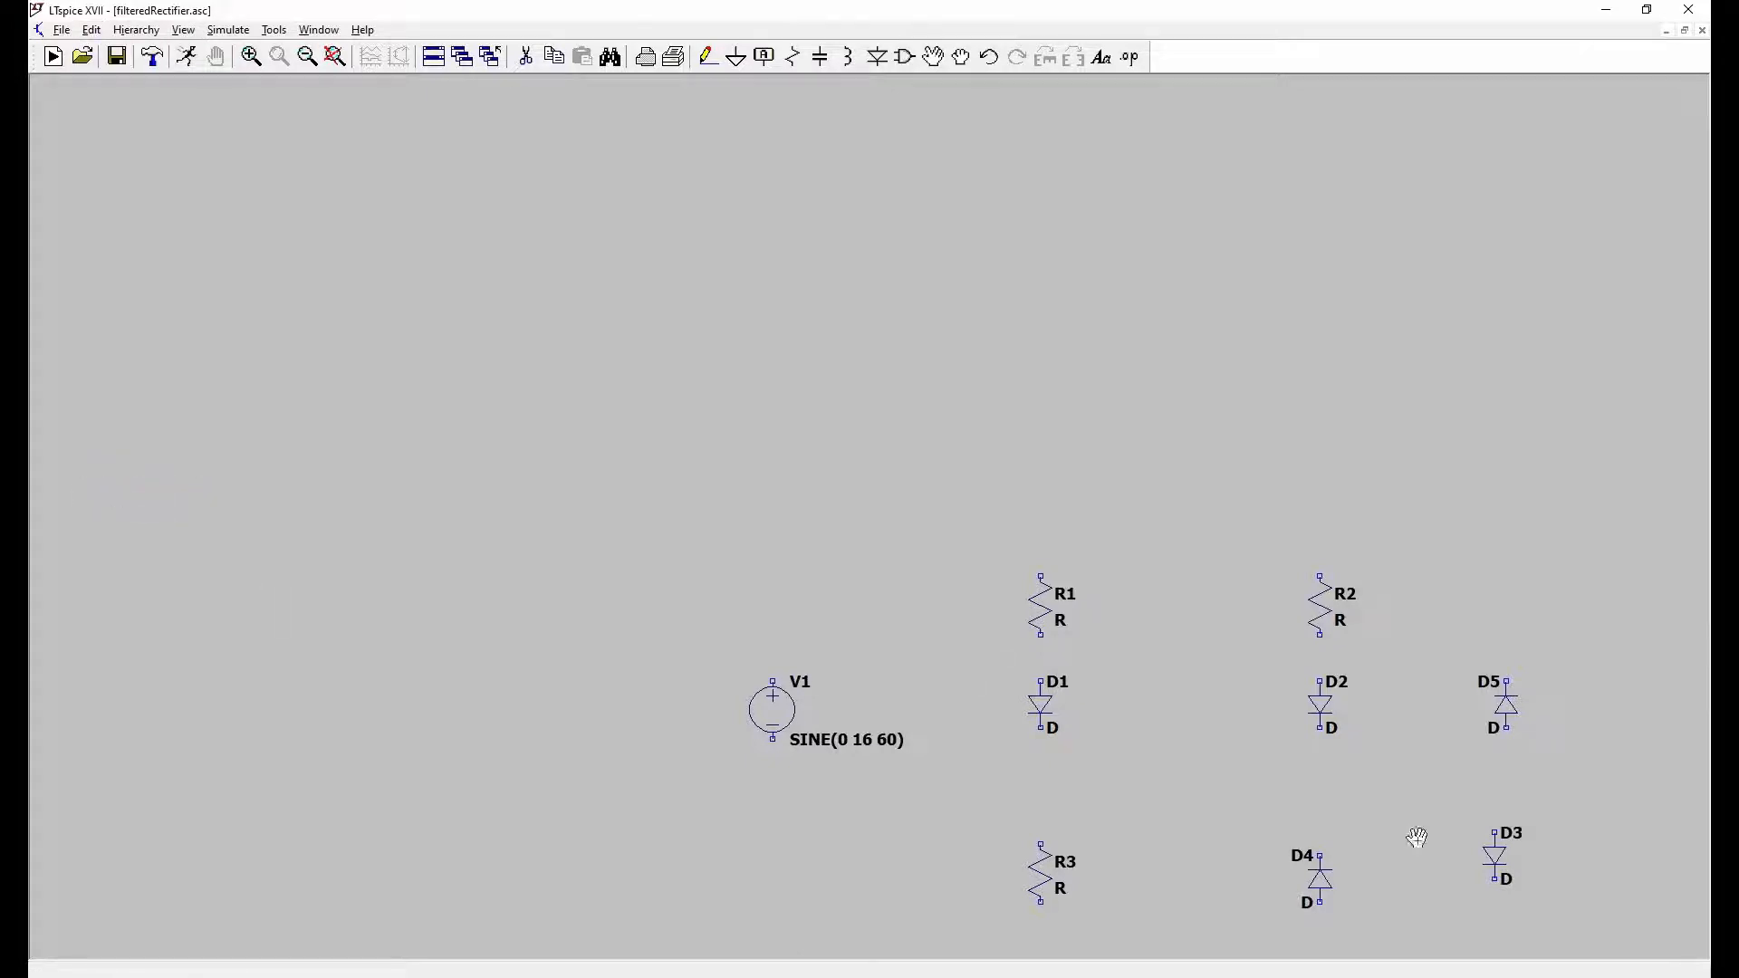
{"action": "left_click", "coordinate": [1496, 853]}
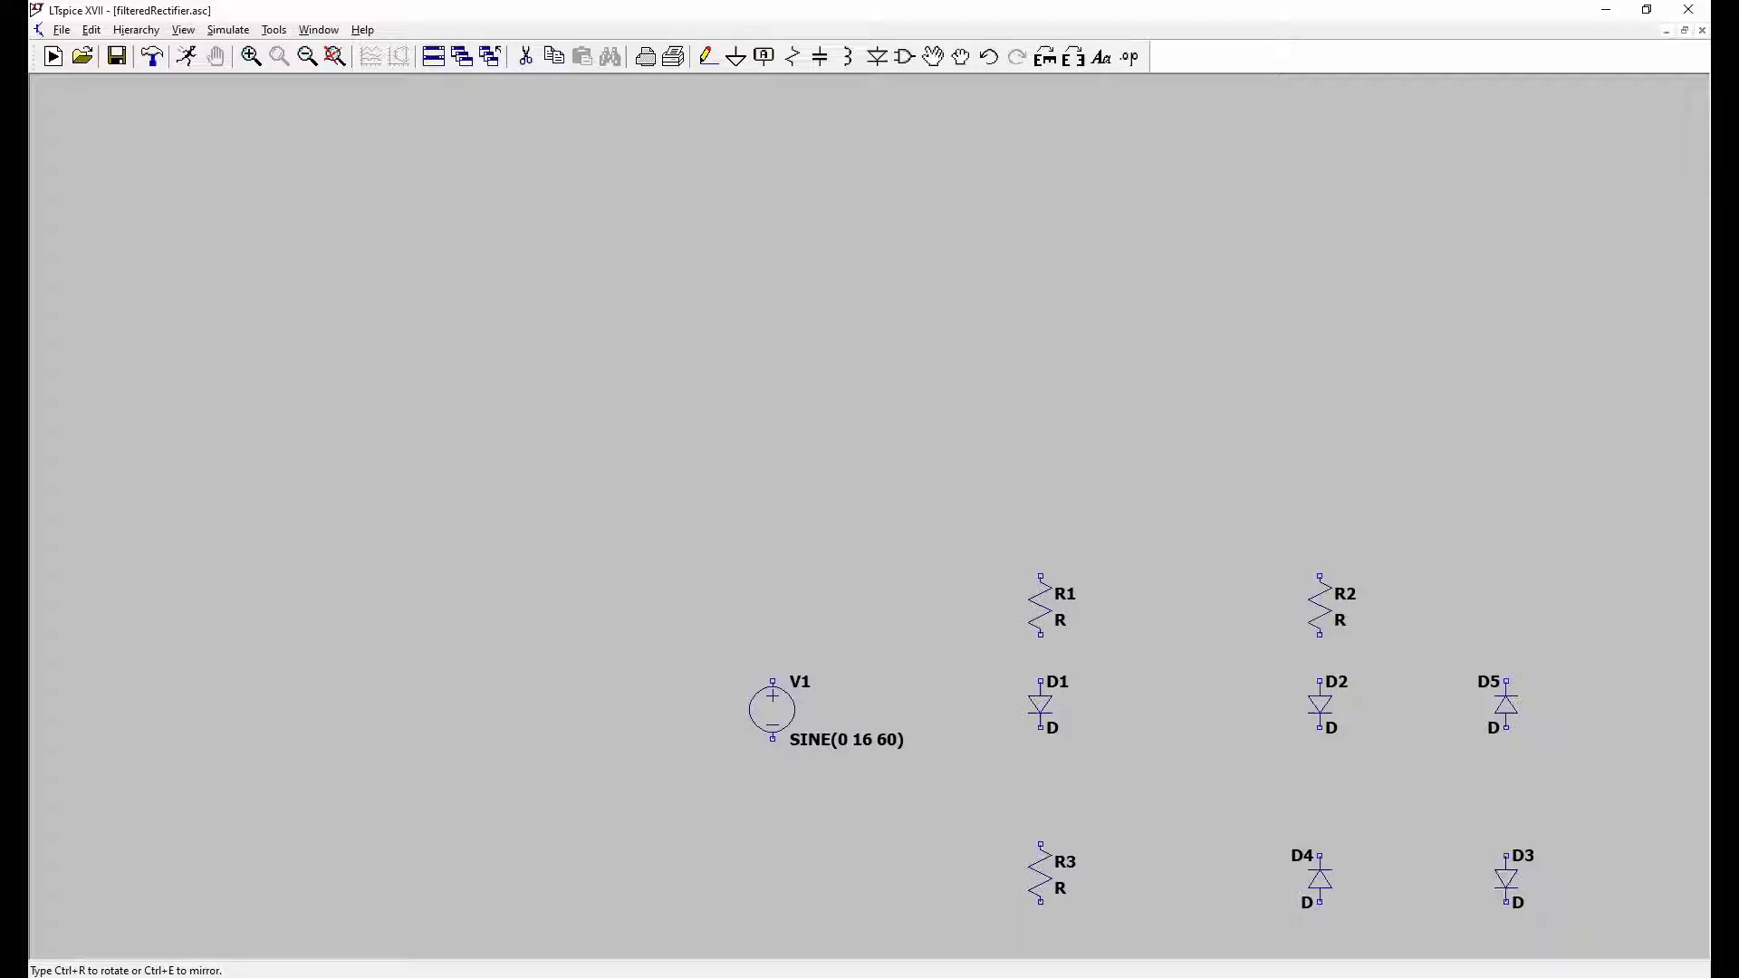
{"action": "left_click", "coordinate": [1503, 885]}
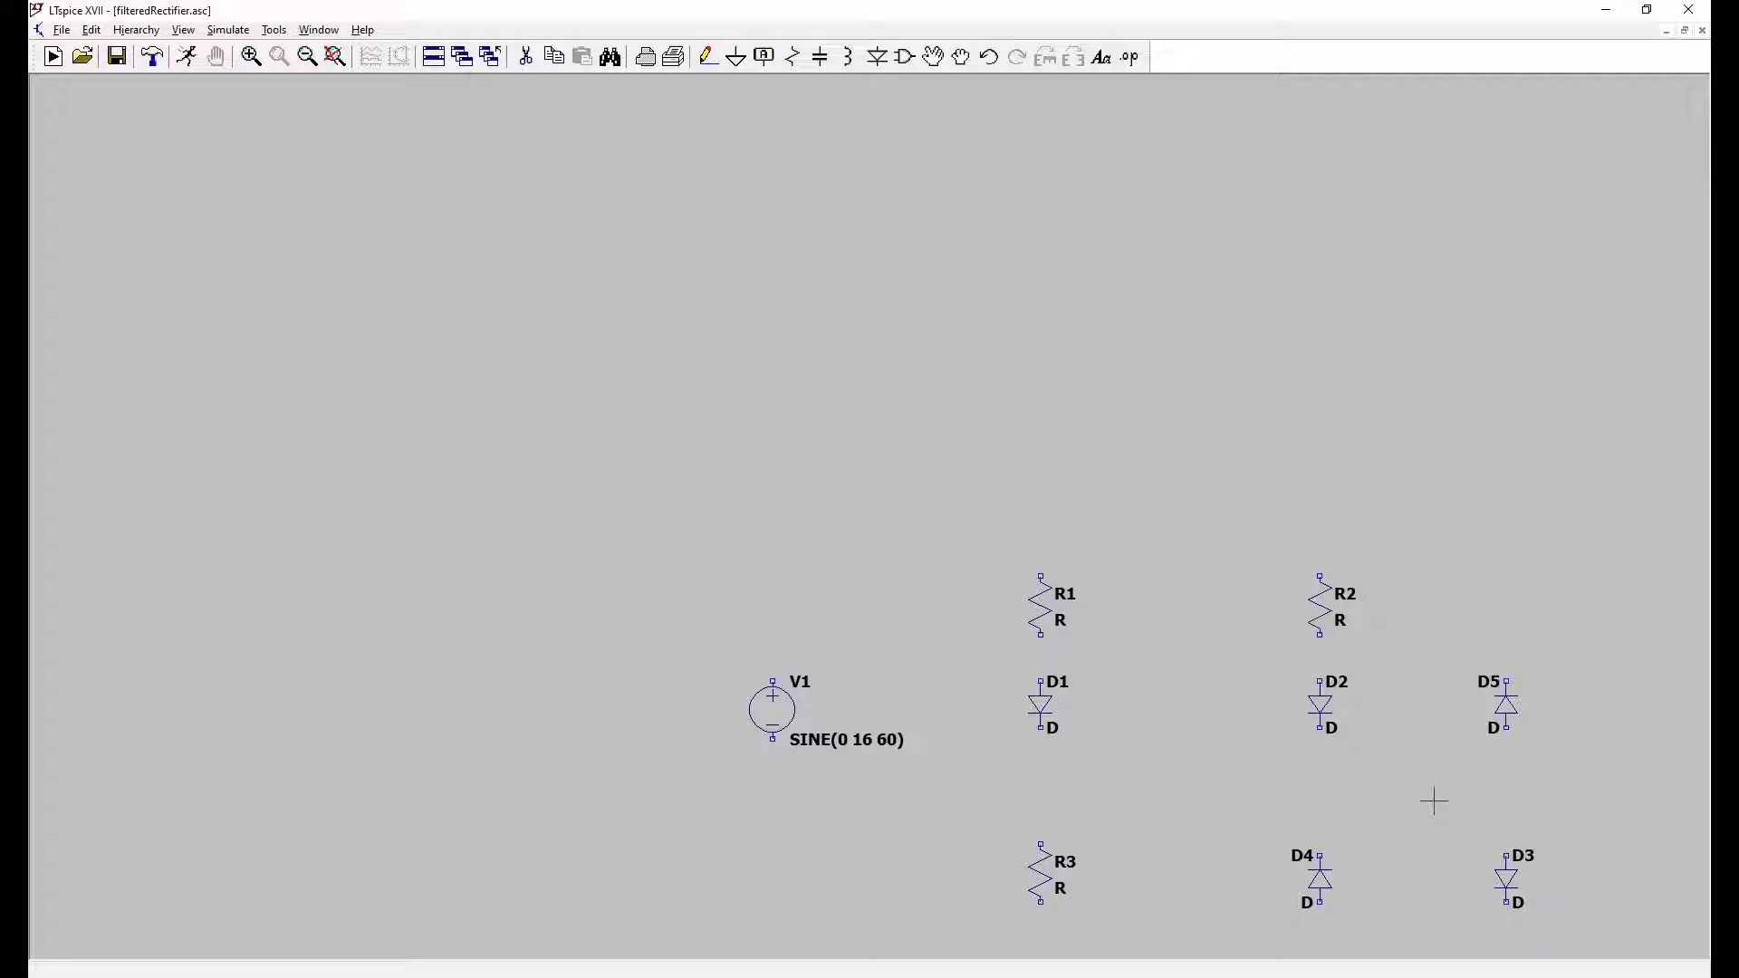
Step: Place a horizontal resistor in the centre of the four bridge diodes D2, D3, D4 and D5
{"action": "left_click_drag", "start_coordinate": [1433, 801], "coordinate": [996, 560]}
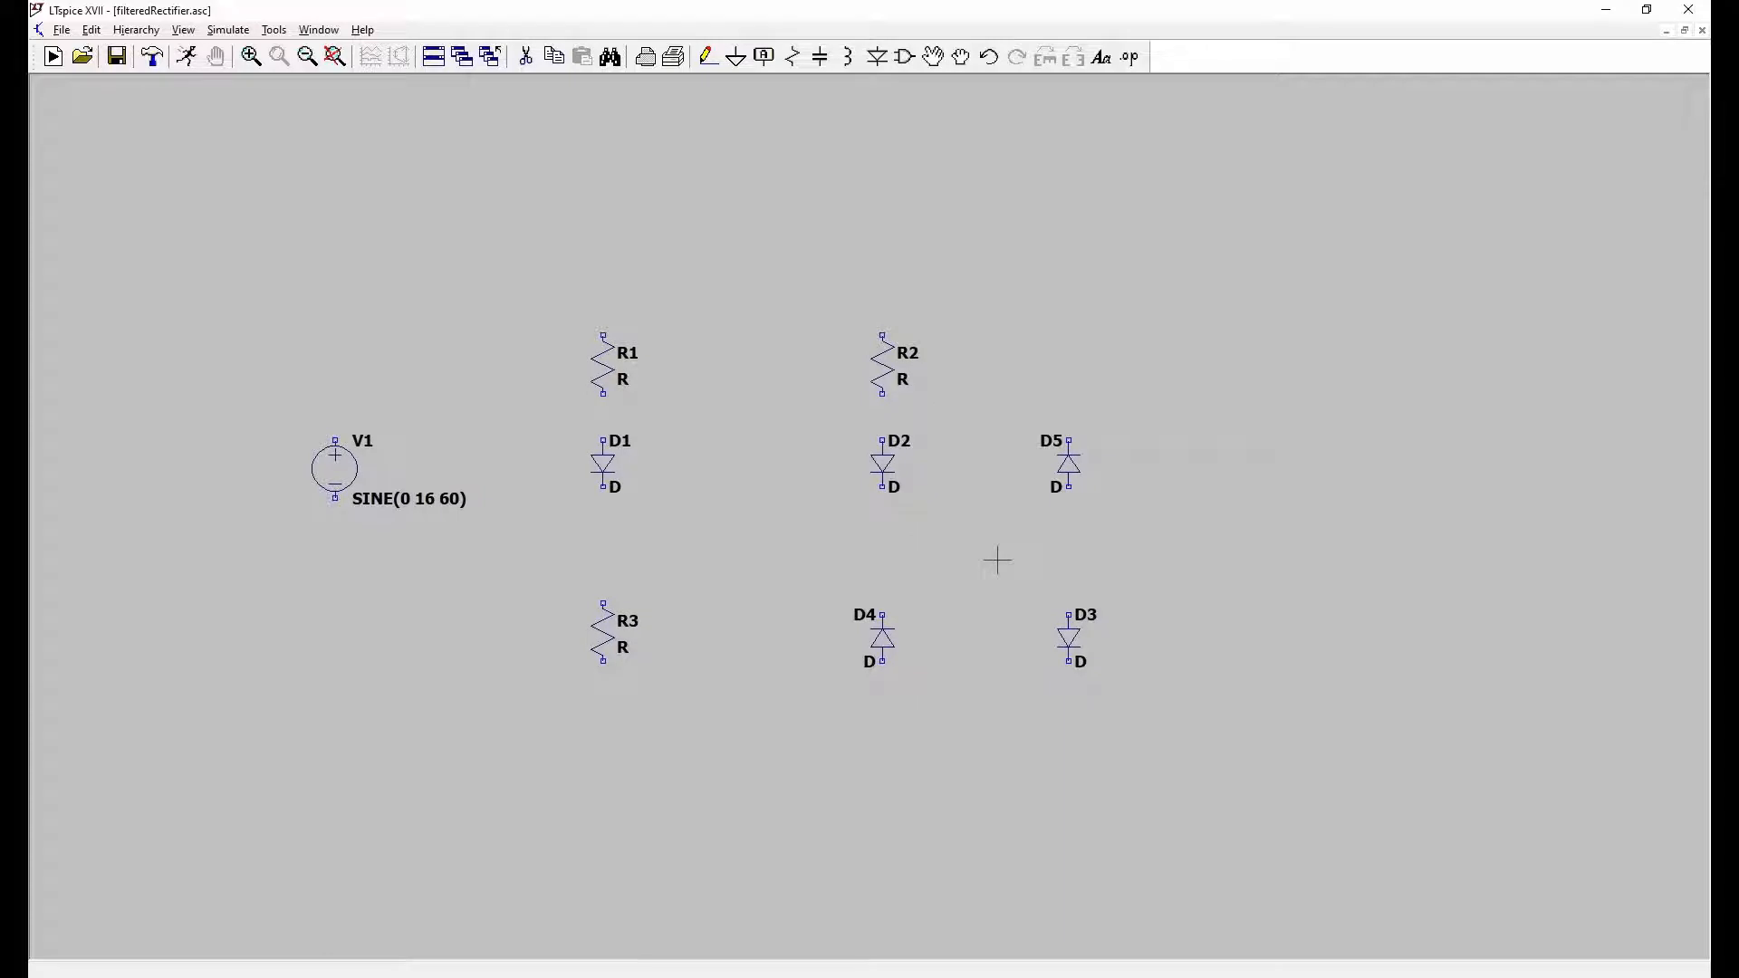
{"action": "scroll", "coordinate": [997, 559], "scroll_direction": "down", "scroll_amount": 3}
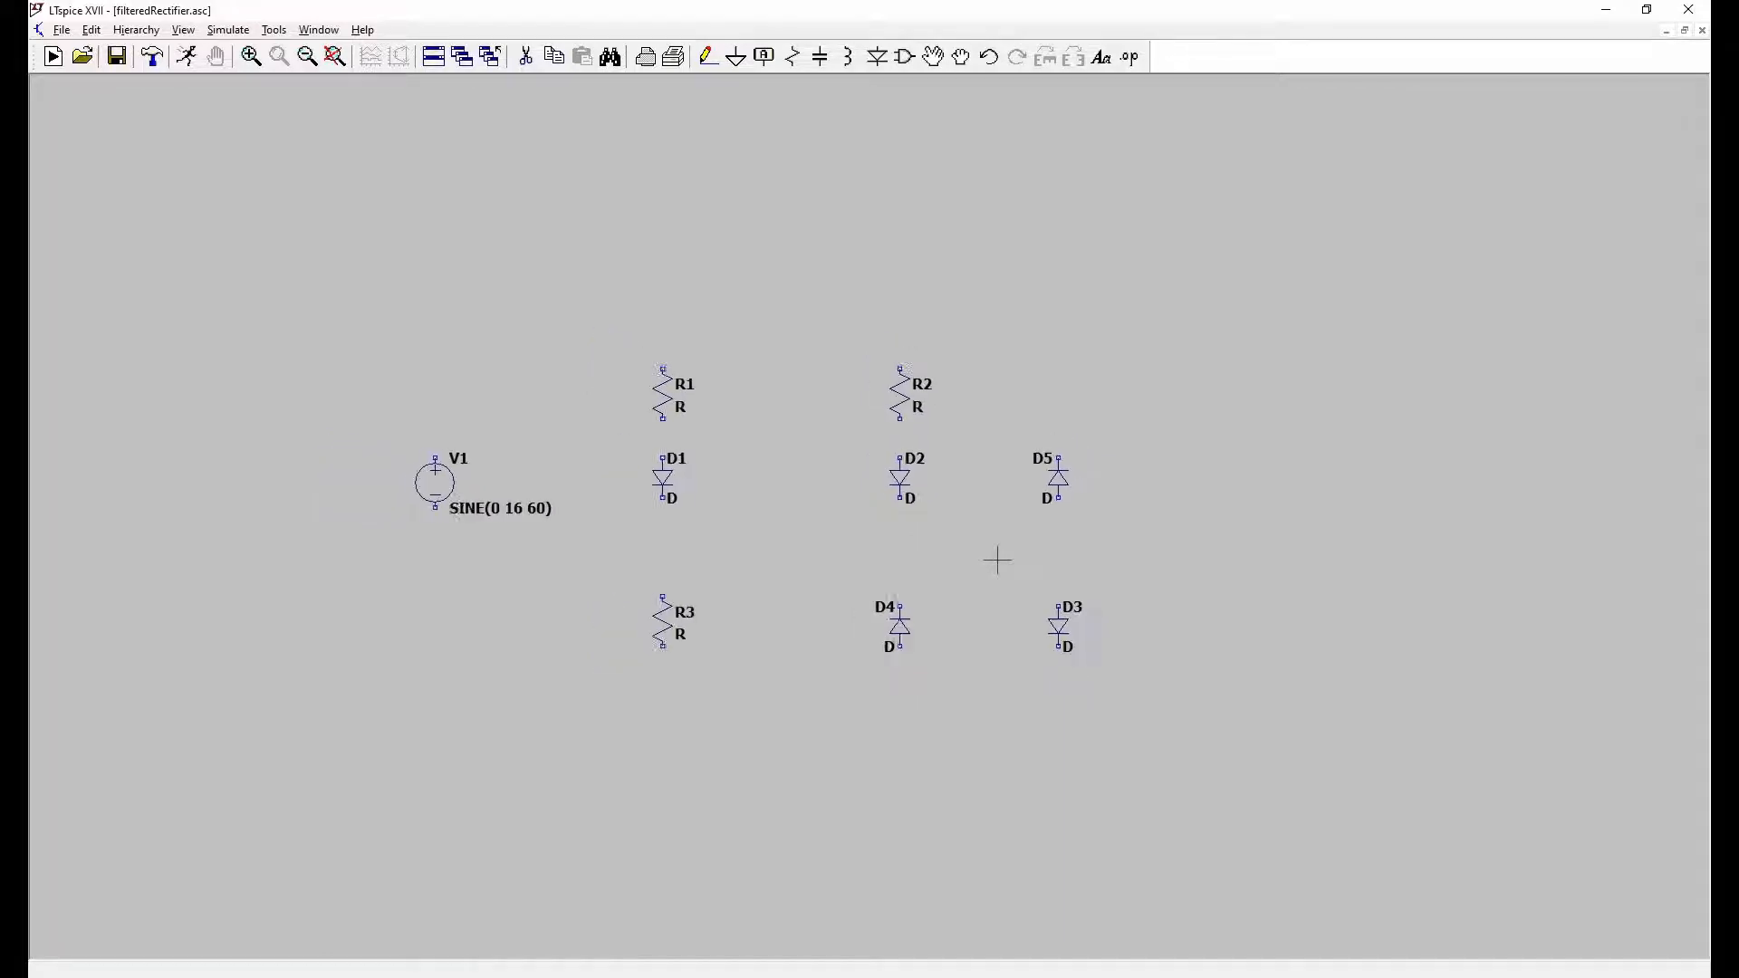
{"action": "scroll", "coordinate": [997, 559], "scroll_direction": "up", "scroll_amount": 10}
{"action": "scroll", "coordinate": [996, 560], "scroll_direction": "down", "scroll_amount": 9}
{"action": "scroll", "coordinate": [997, 560], "scroll_direction": "up", "scroll_amount": 2}
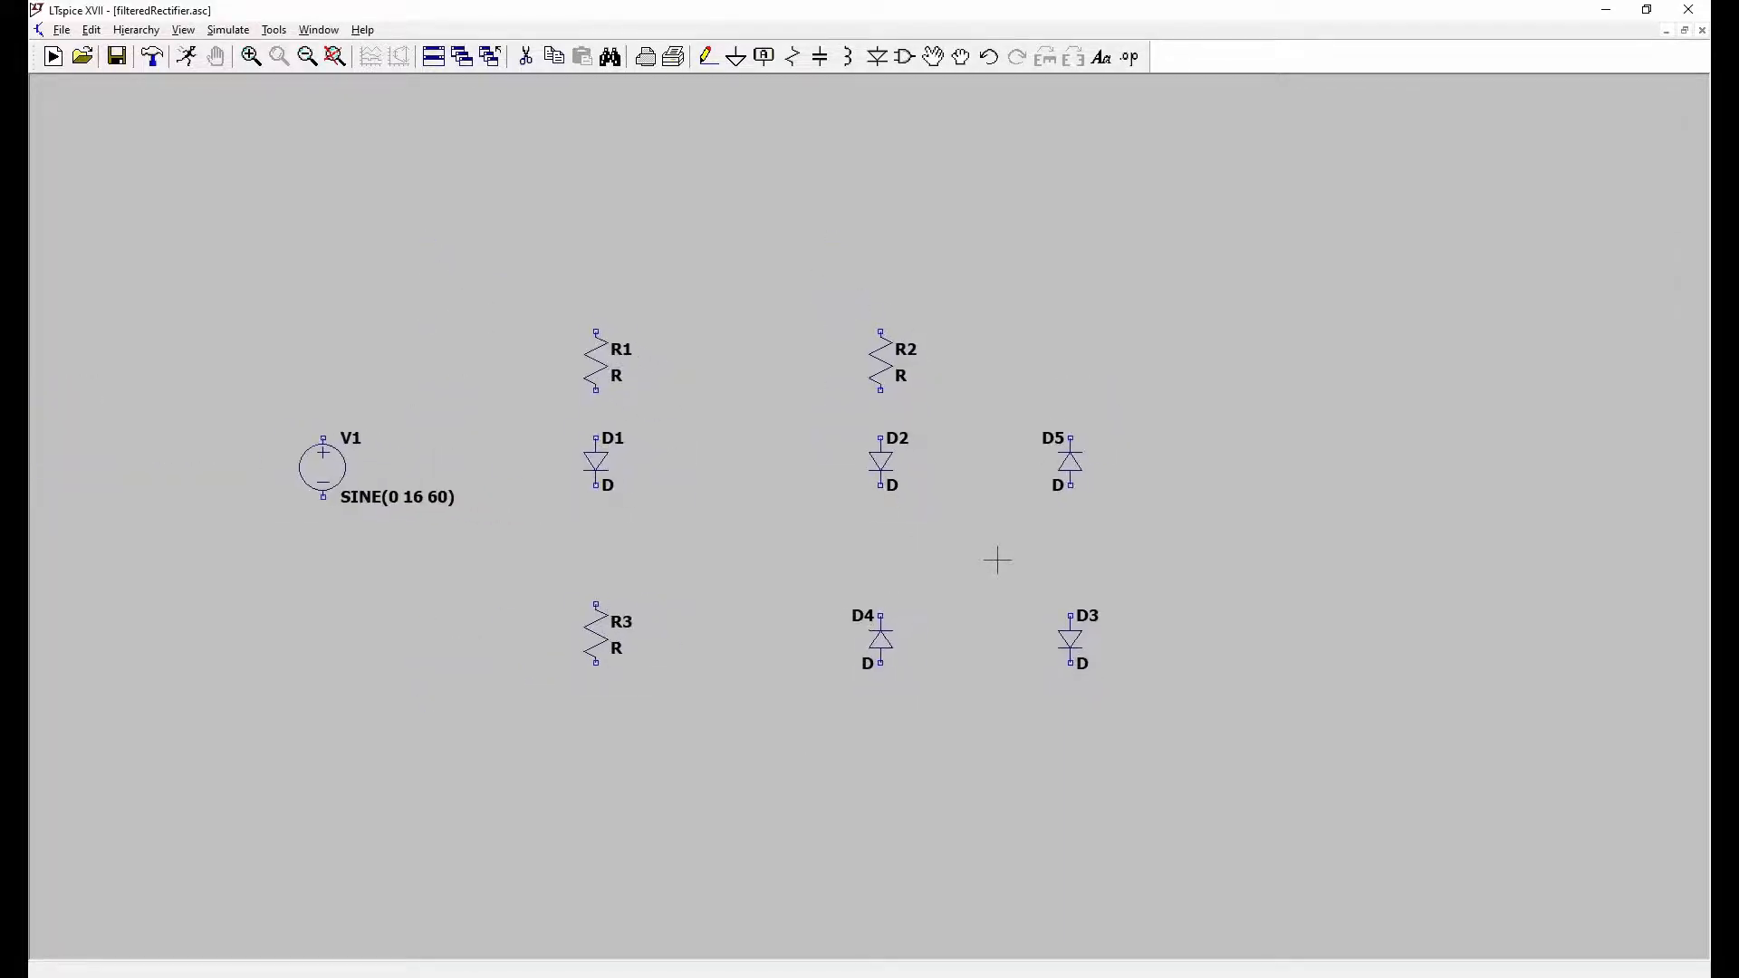
{"action": "scroll", "coordinate": [997, 560], "scroll_direction": "up", "scroll_amount": 1}
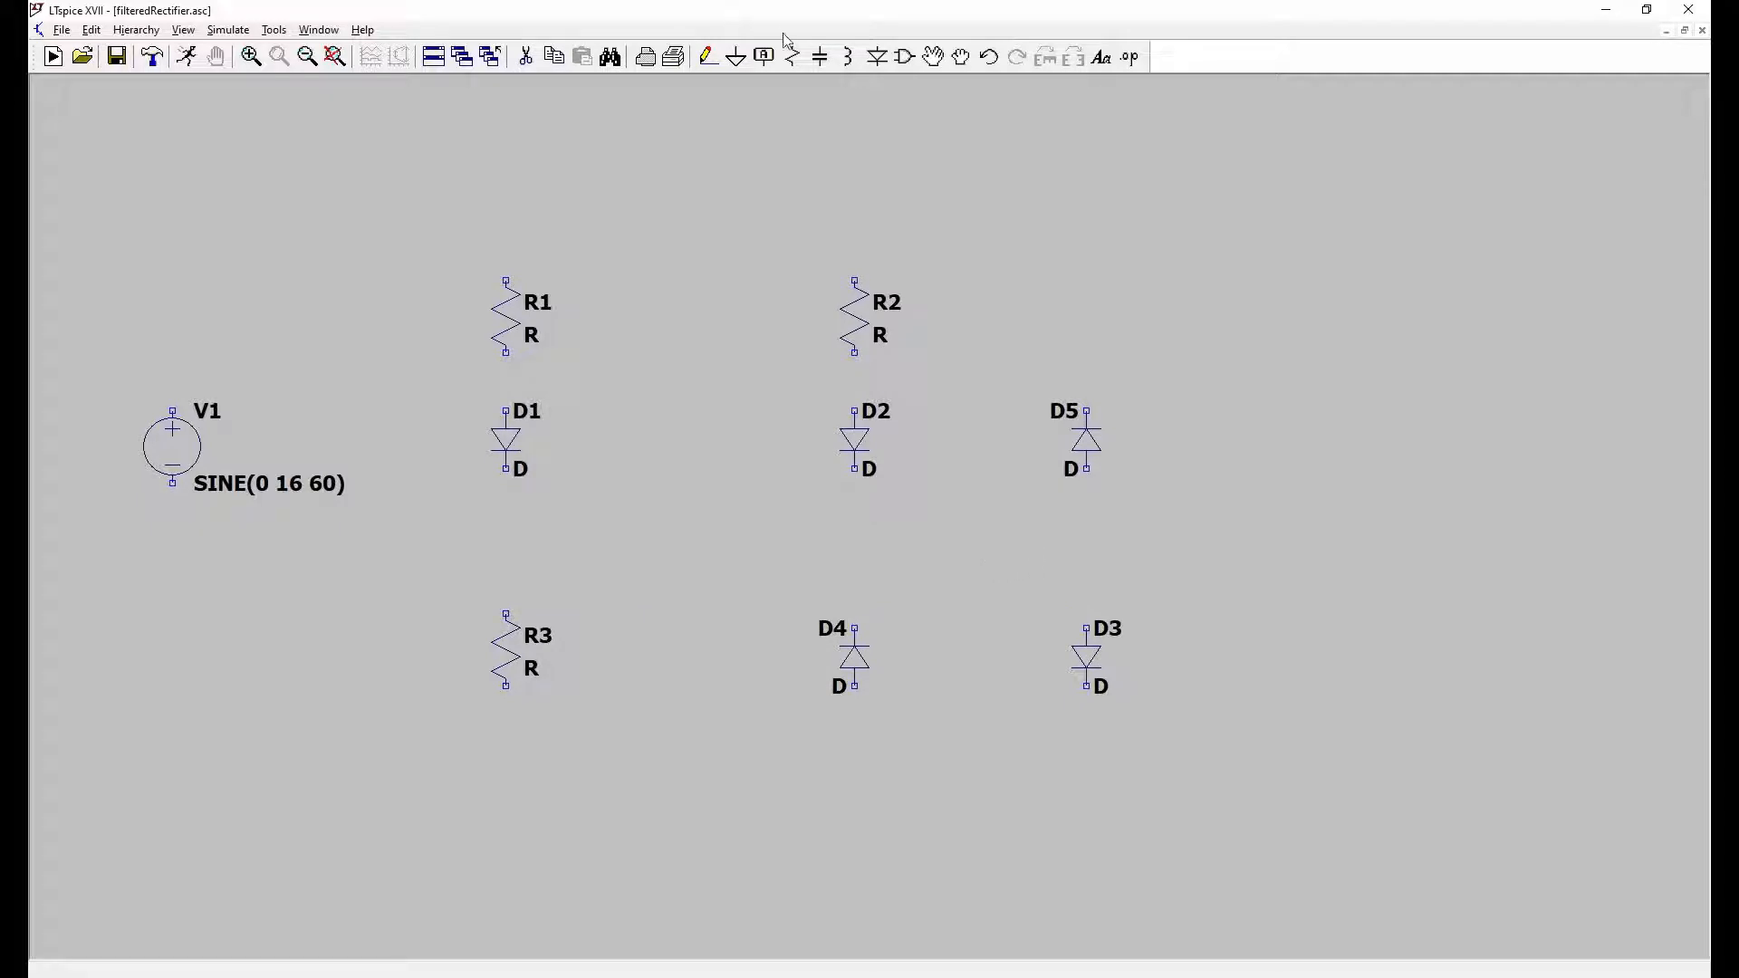
{"action": "left_click", "coordinate": [793, 59]}
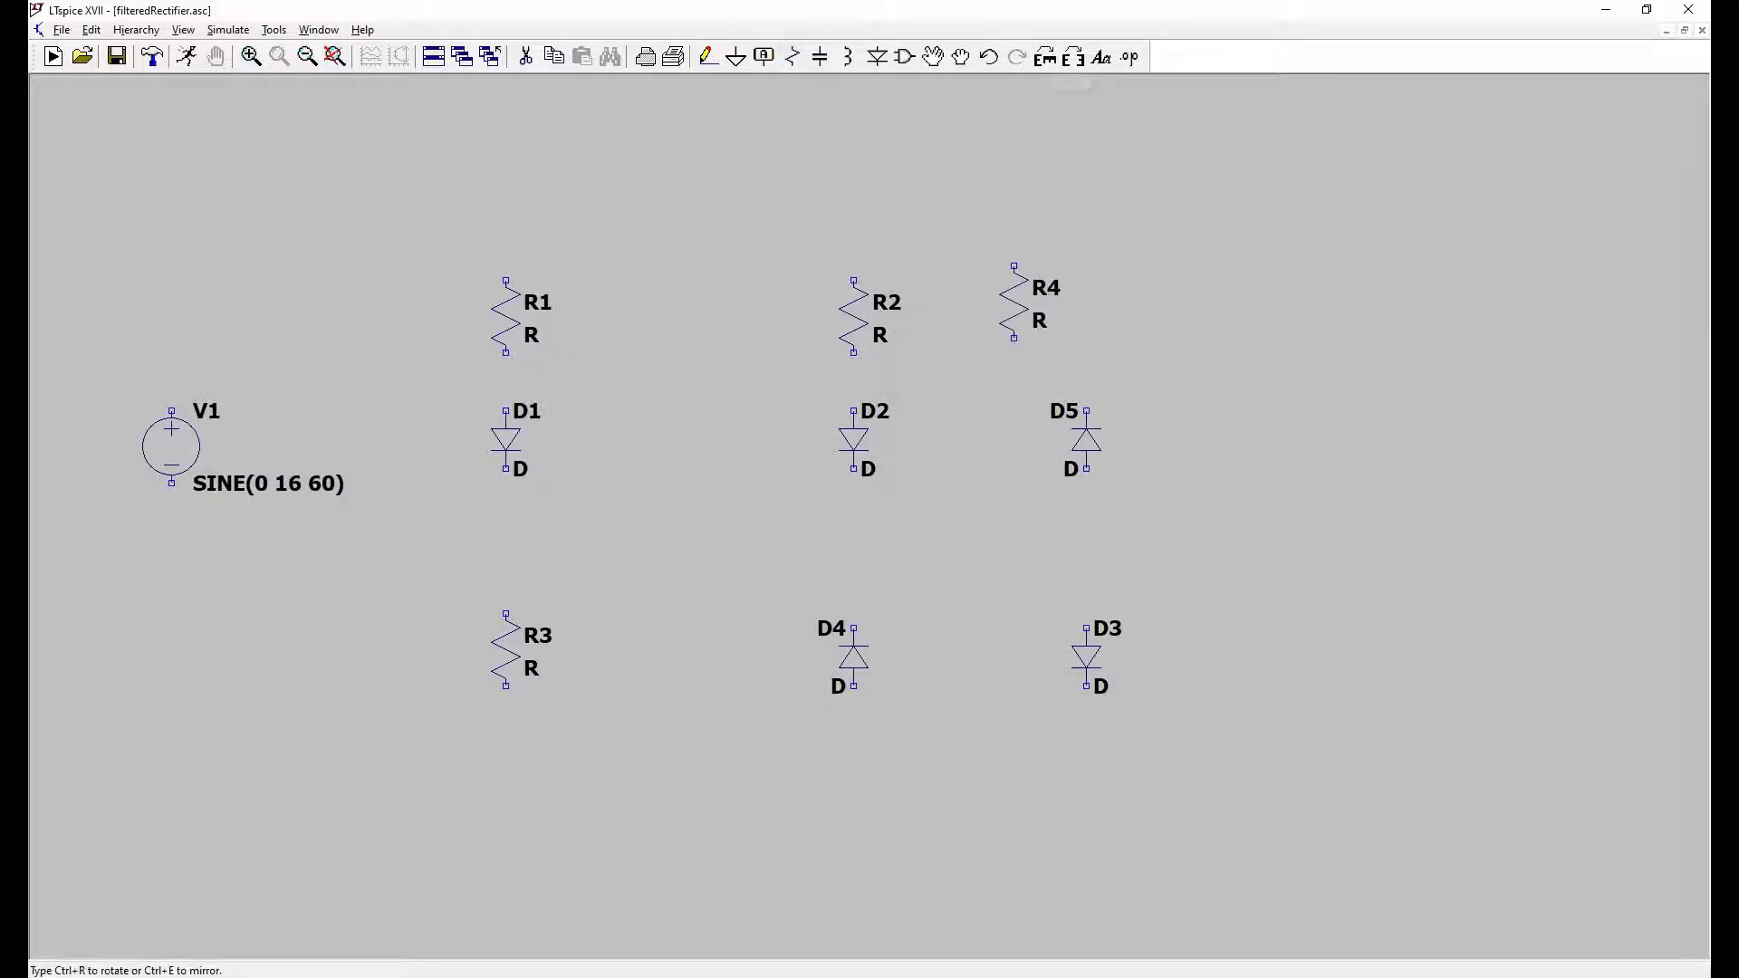
{"action": "left_click", "coordinate": [1042, 58]}
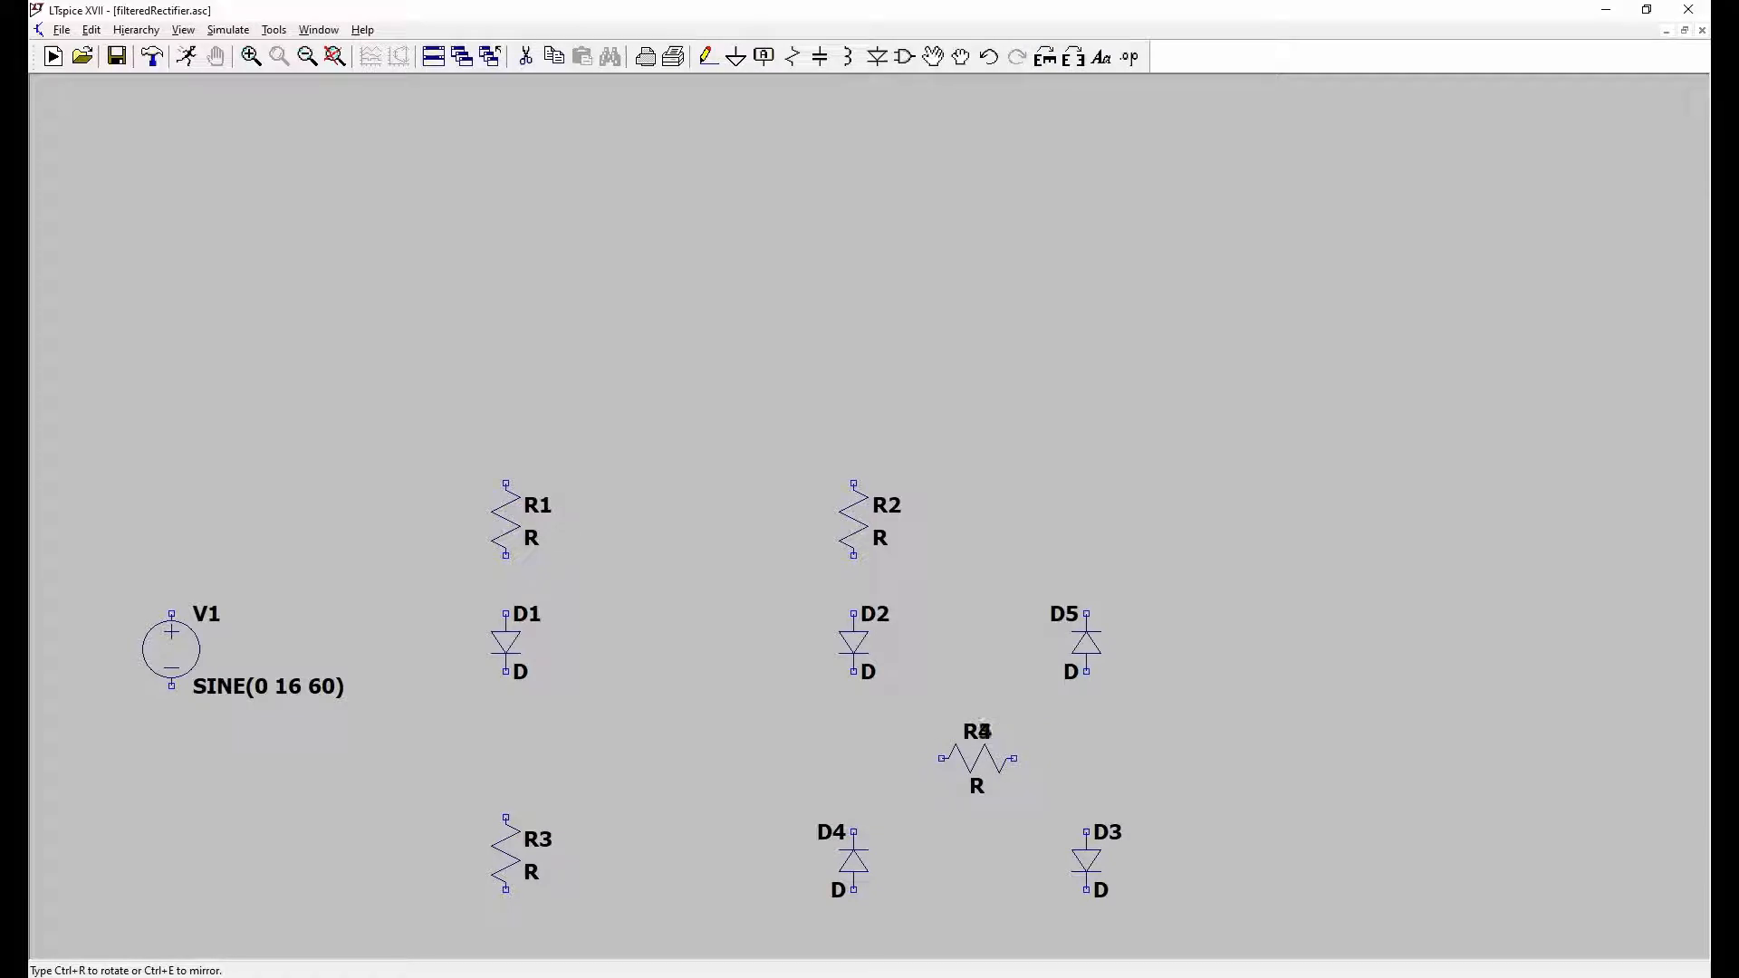
{"action": "left_click", "coordinate": [985, 724]}
{"action": "key", "text": "Escape"}
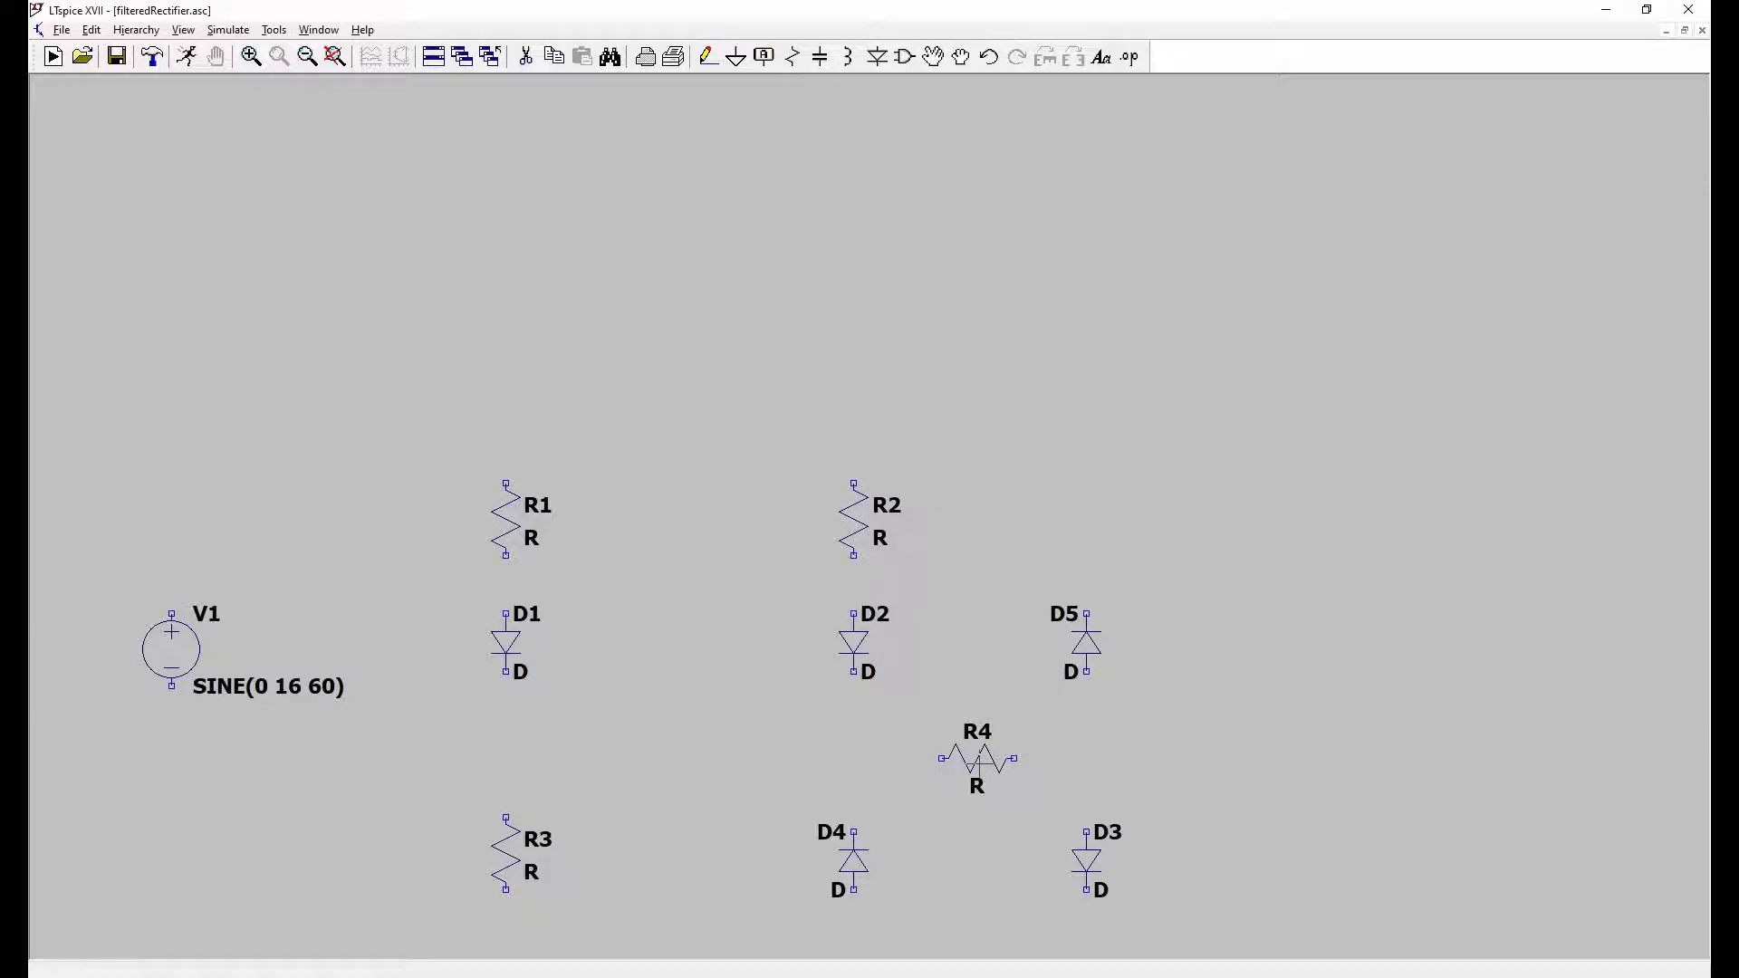
Step: Wire V1's positive terminal along the top of the circuit to the upper ends of R1 and R2
{"action": "left_click", "coordinate": [711, 67]}
{"action": "left_click", "coordinate": [171, 613]}
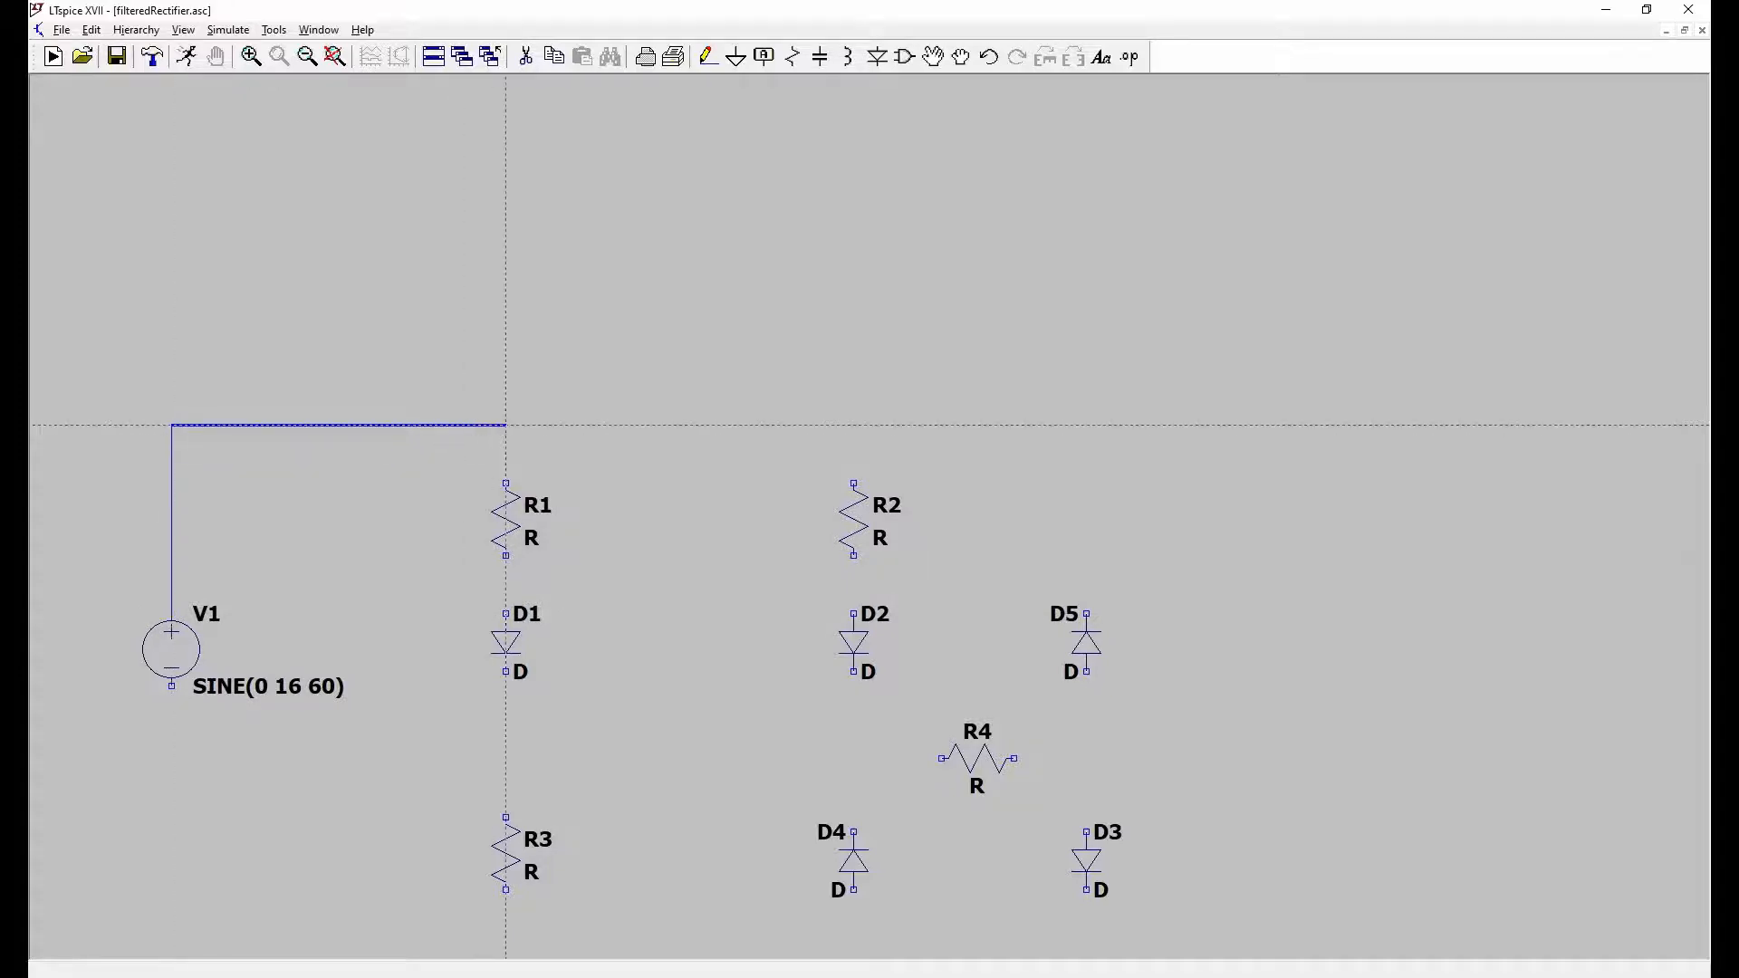
{"action": "left_click", "coordinate": [506, 424]}
{"action": "left_click", "coordinate": [505, 483]}
{"action": "left_click", "coordinate": [506, 424]}
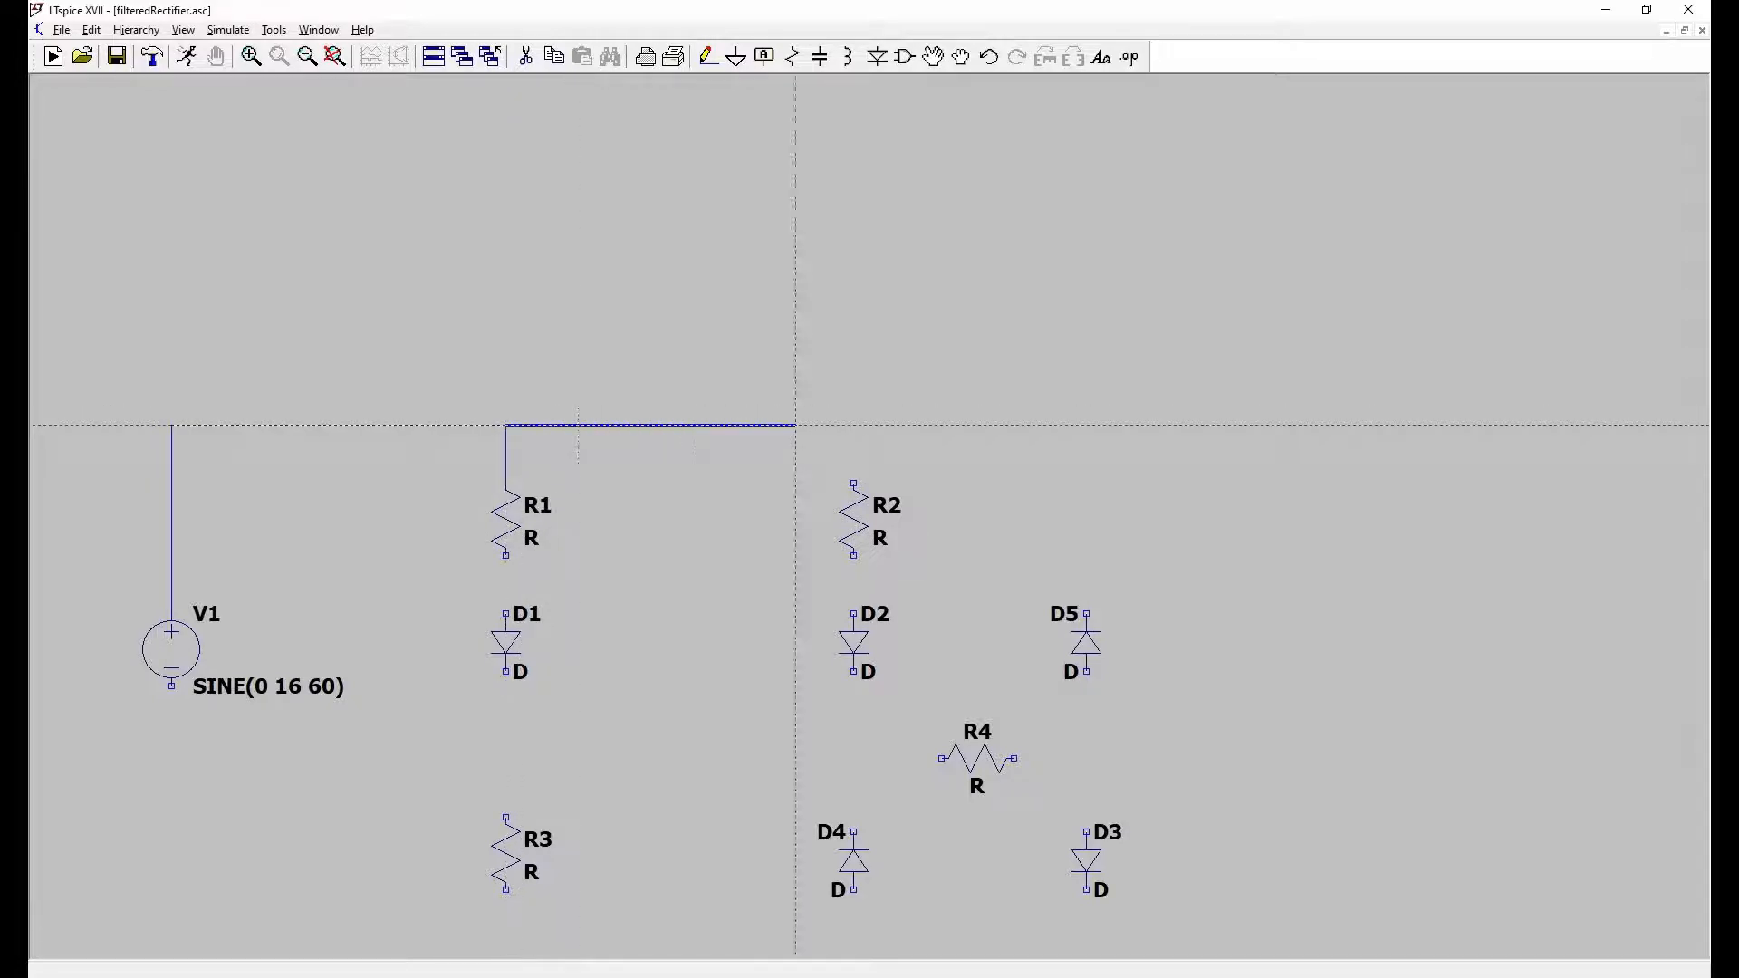
{"action": "left_click", "coordinate": [853, 424]}
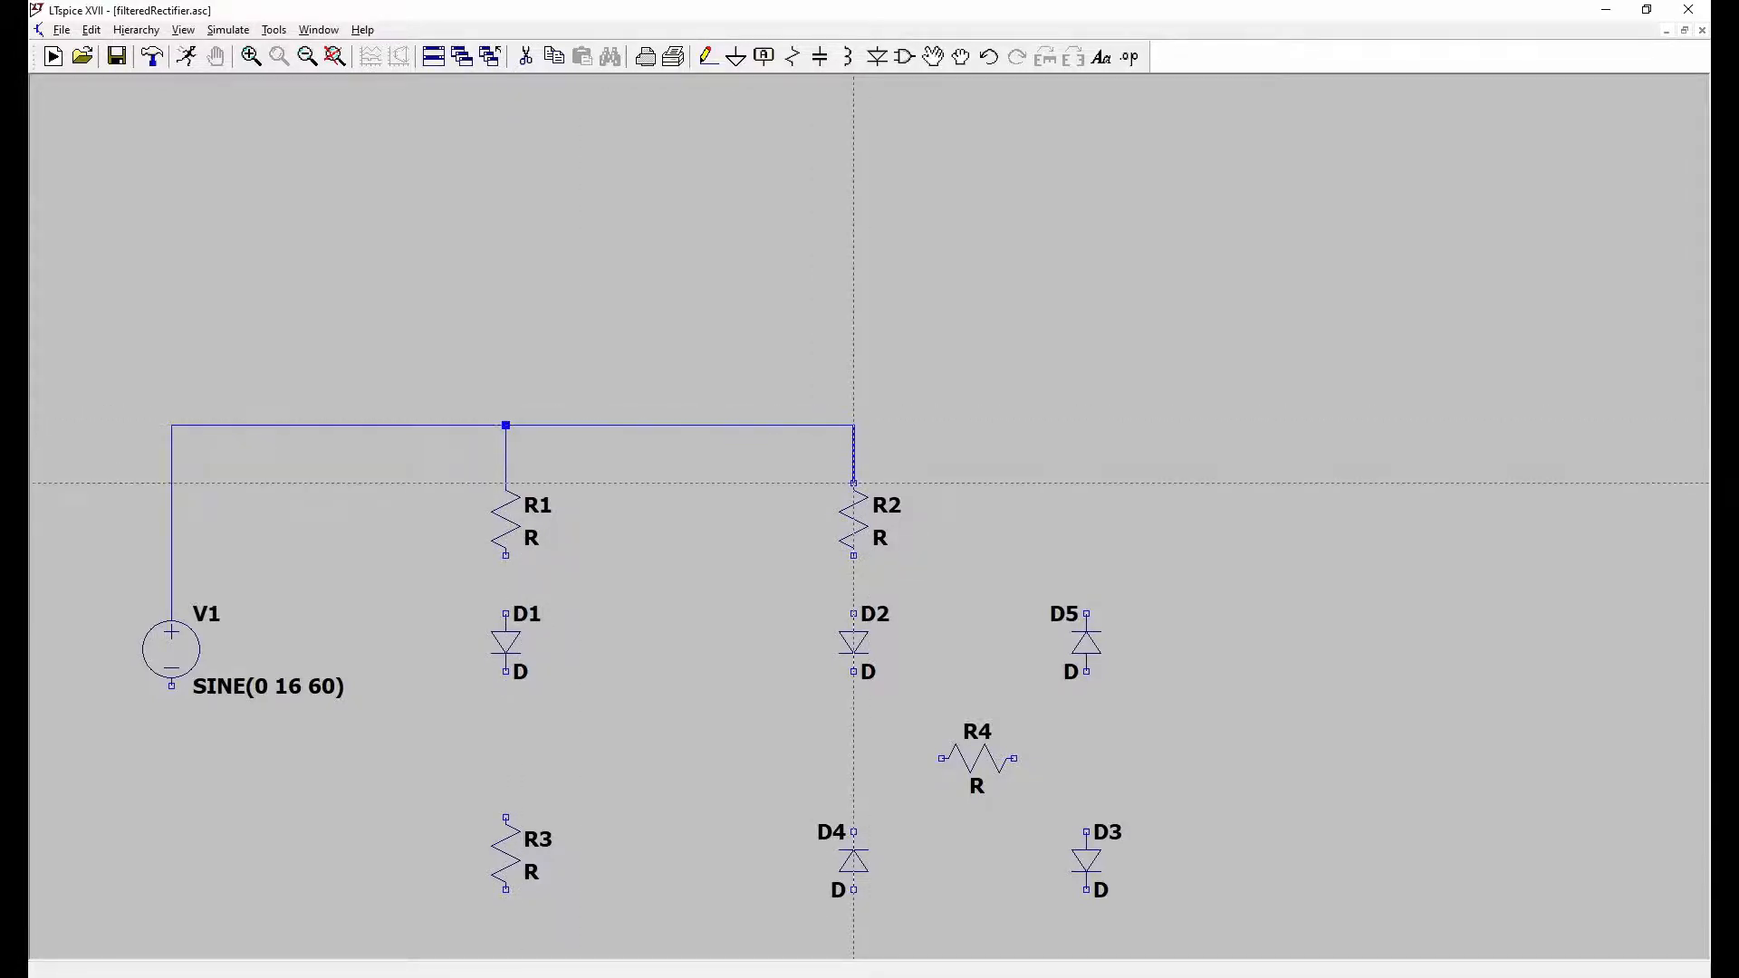
{"action": "left_click", "coordinate": [853, 483]}
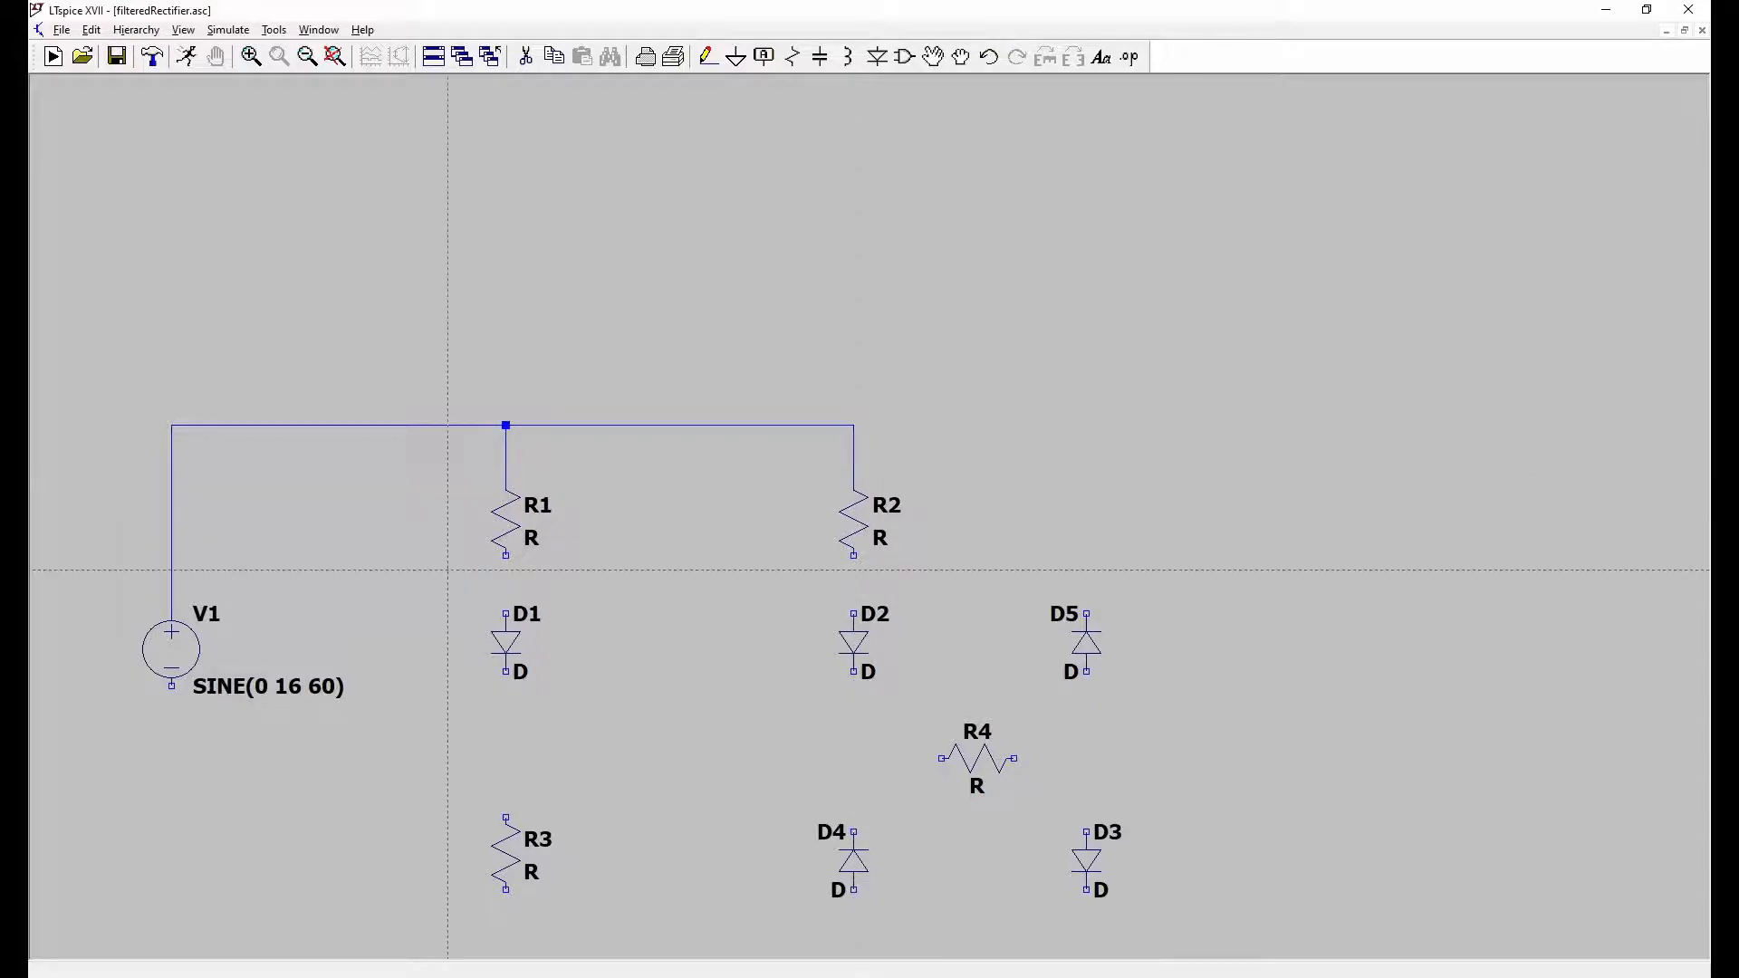
Step: Wire R1 to the anode of D1 and the cathode of D1 to the upper end of R3
{"action": "left_click", "coordinate": [505, 555]}
{"action": "left_click", "coordinate": [505, 614]}
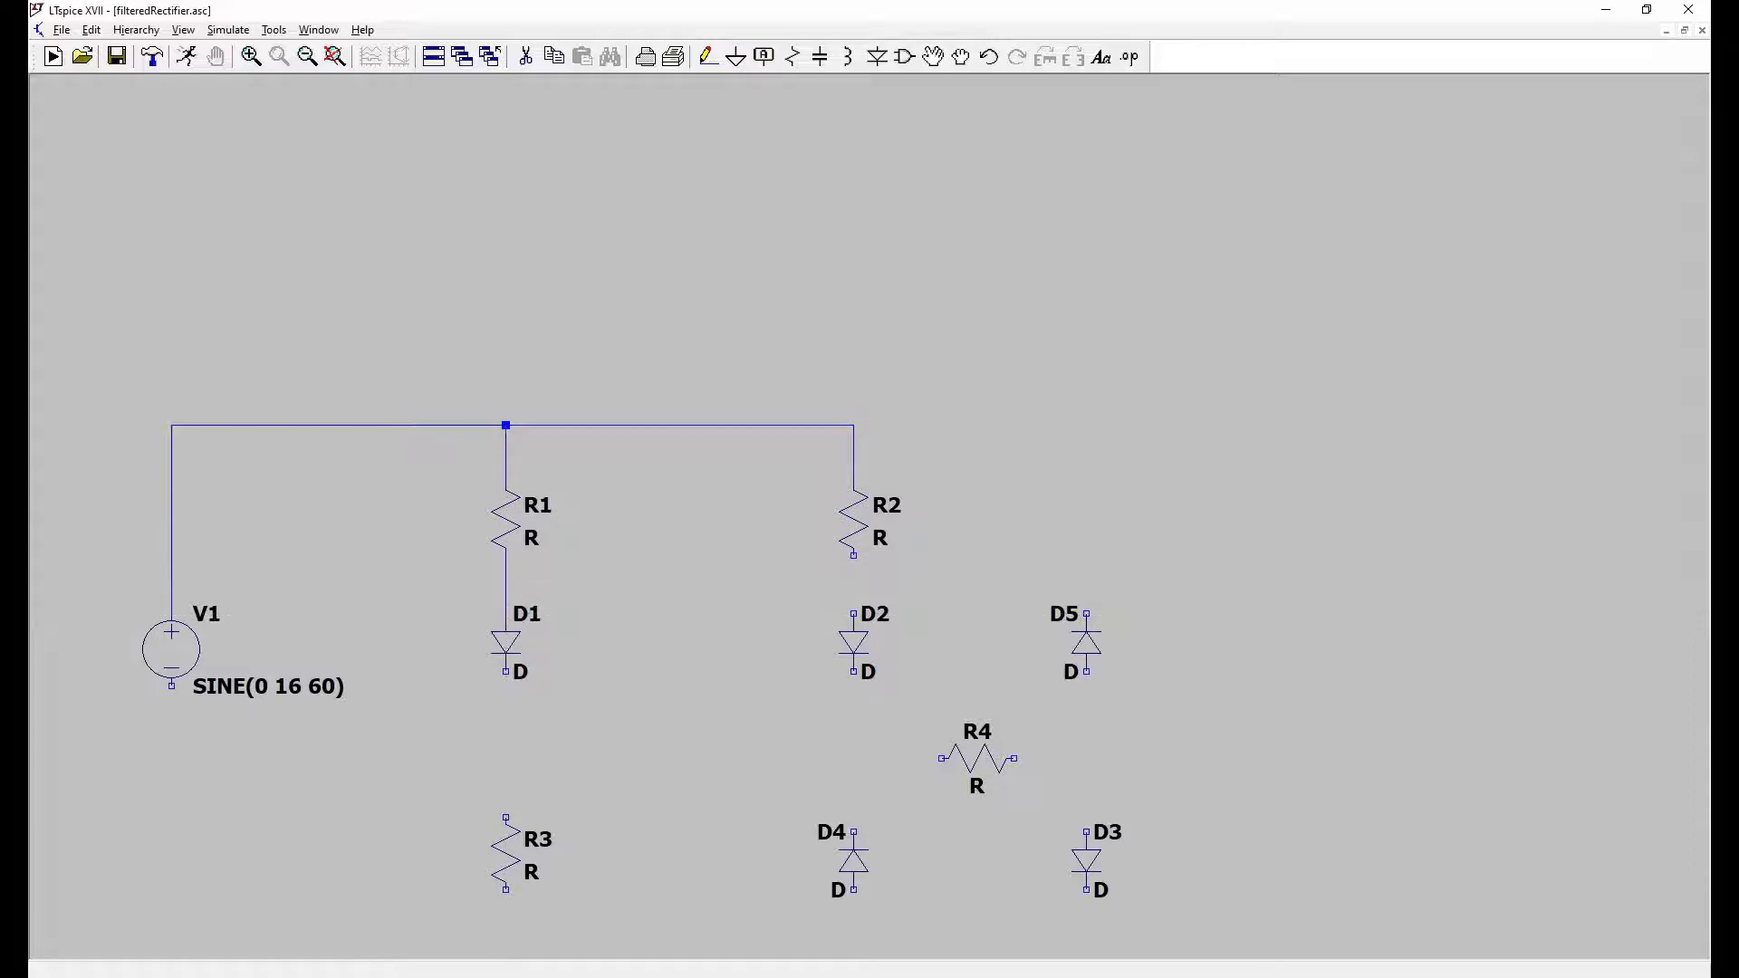
{"action": "left_click", "coordinate": [505, 671]}
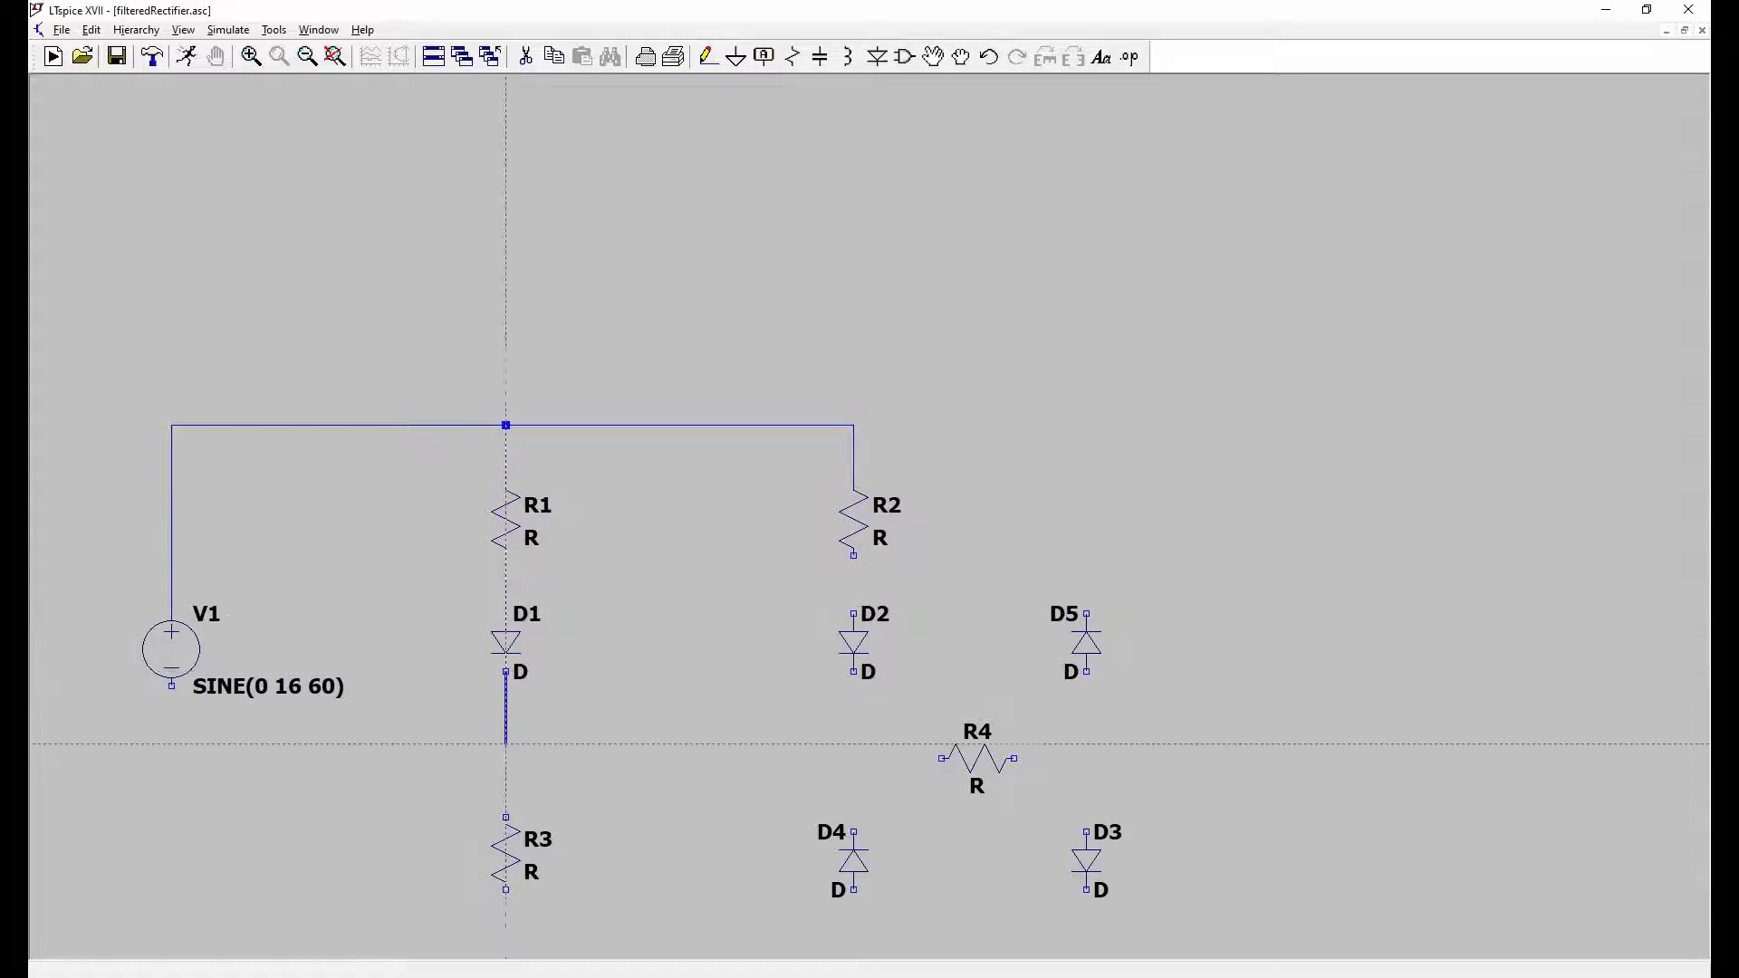
{"action": "left_click", "coordinate": [505, 816]}
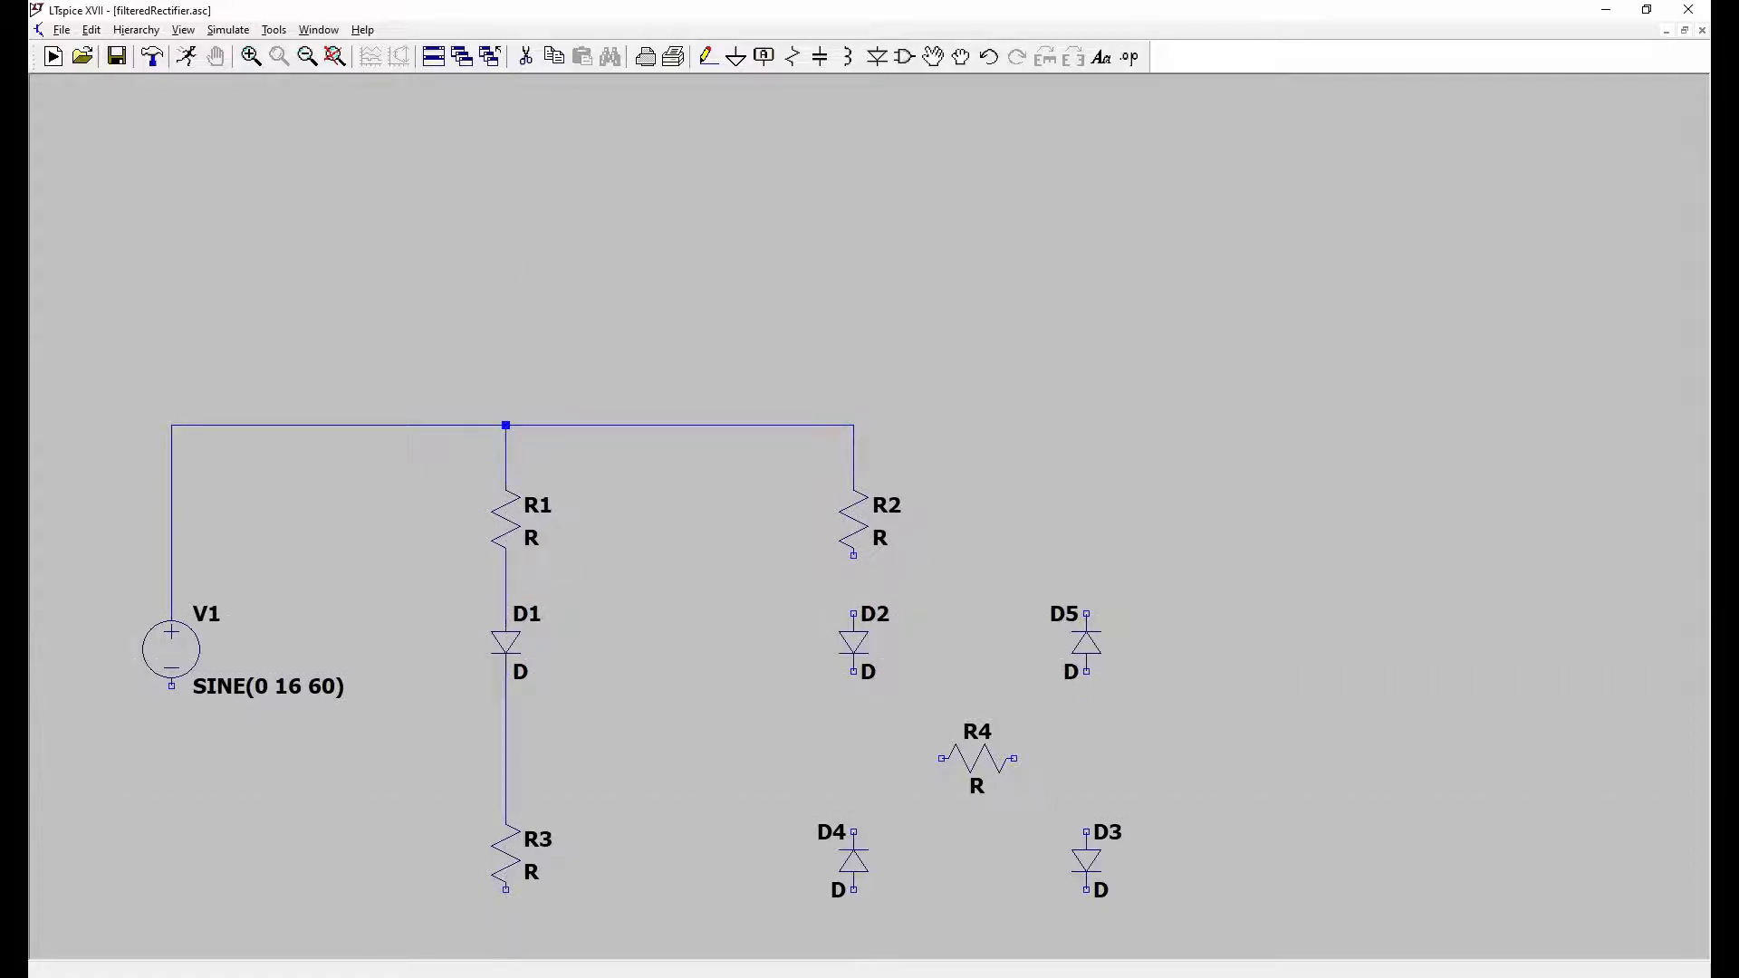
Step: Wire the lower end of R3 around the bottom of the circuit to V1's negative terminal
{"action": "left_click", "coordinate": [506, 890]}
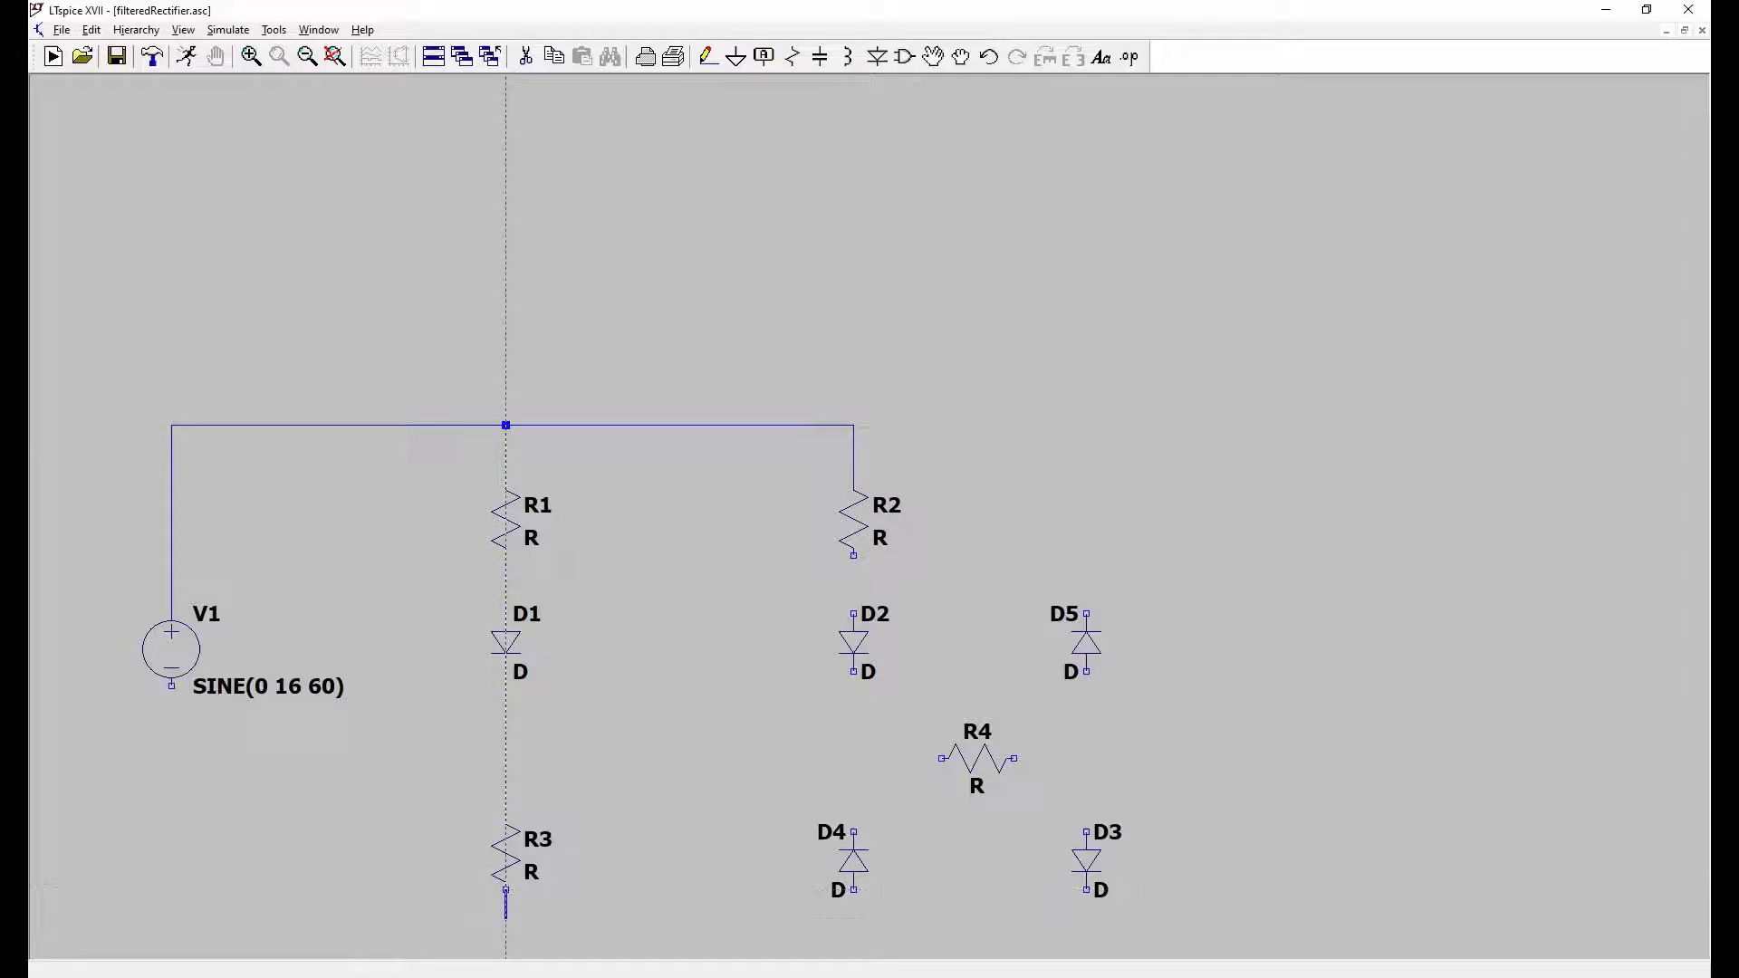
{"action": "scroll", "coordinate": [506, 931], "scroll_direction": "down", "scroll_amount": 3}
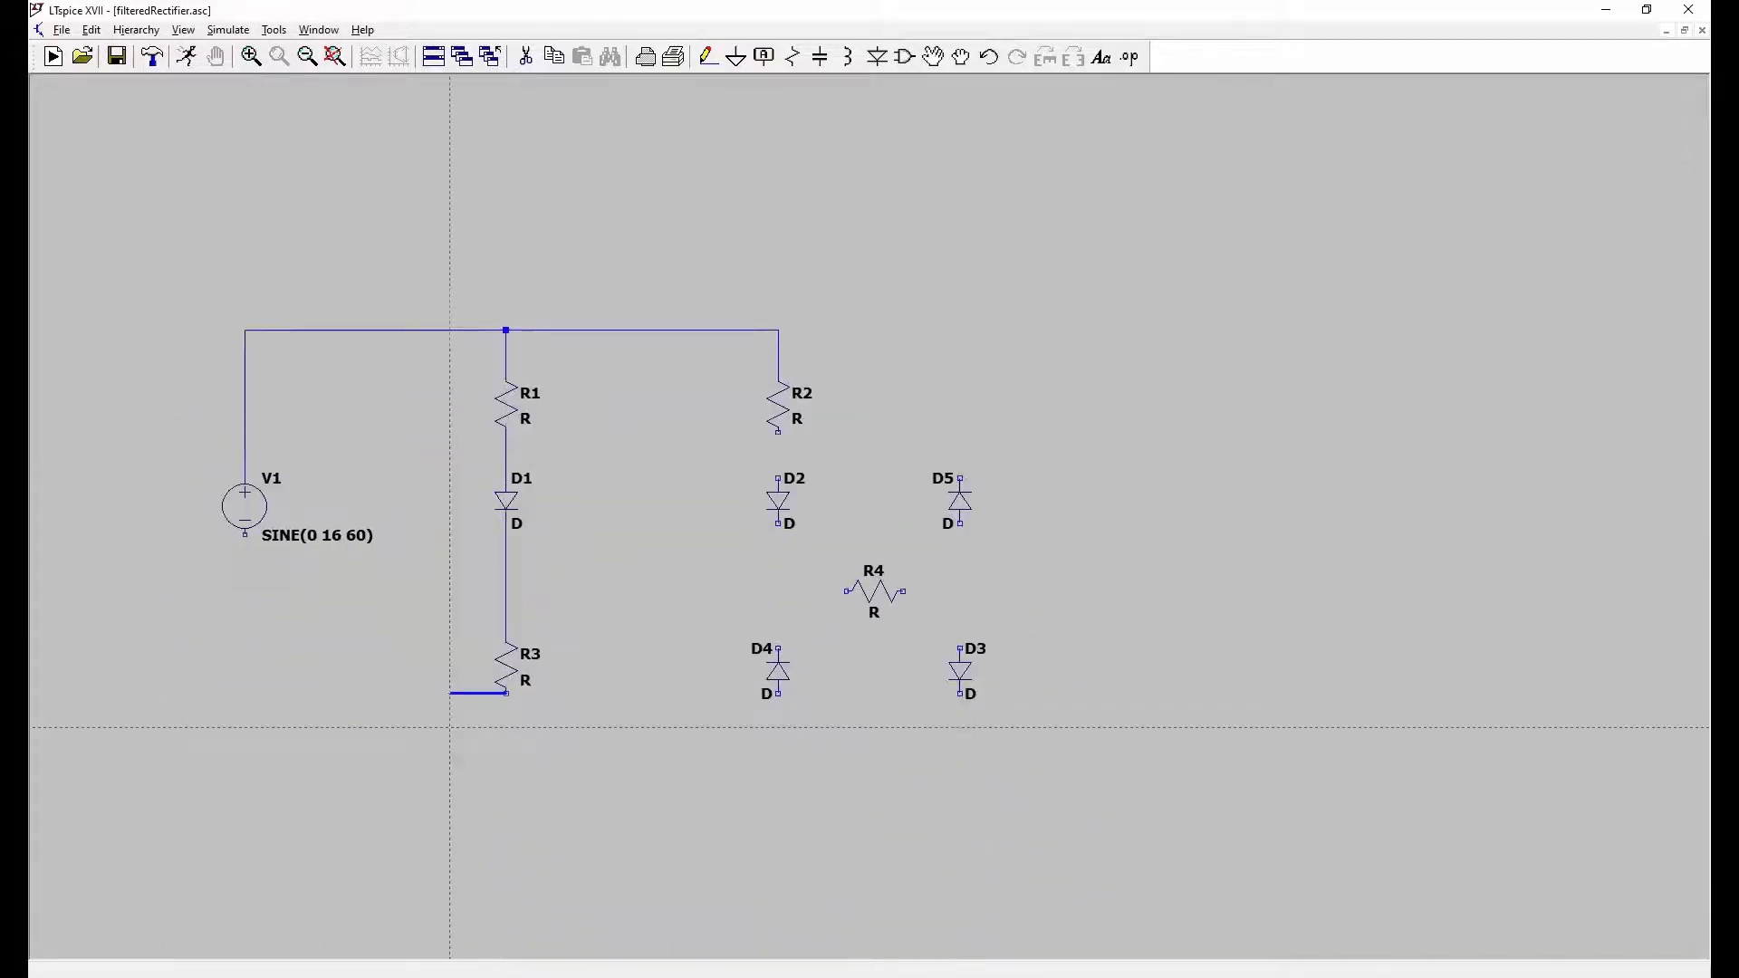
{"action": "left_click", "coordinate": [505, 750]}
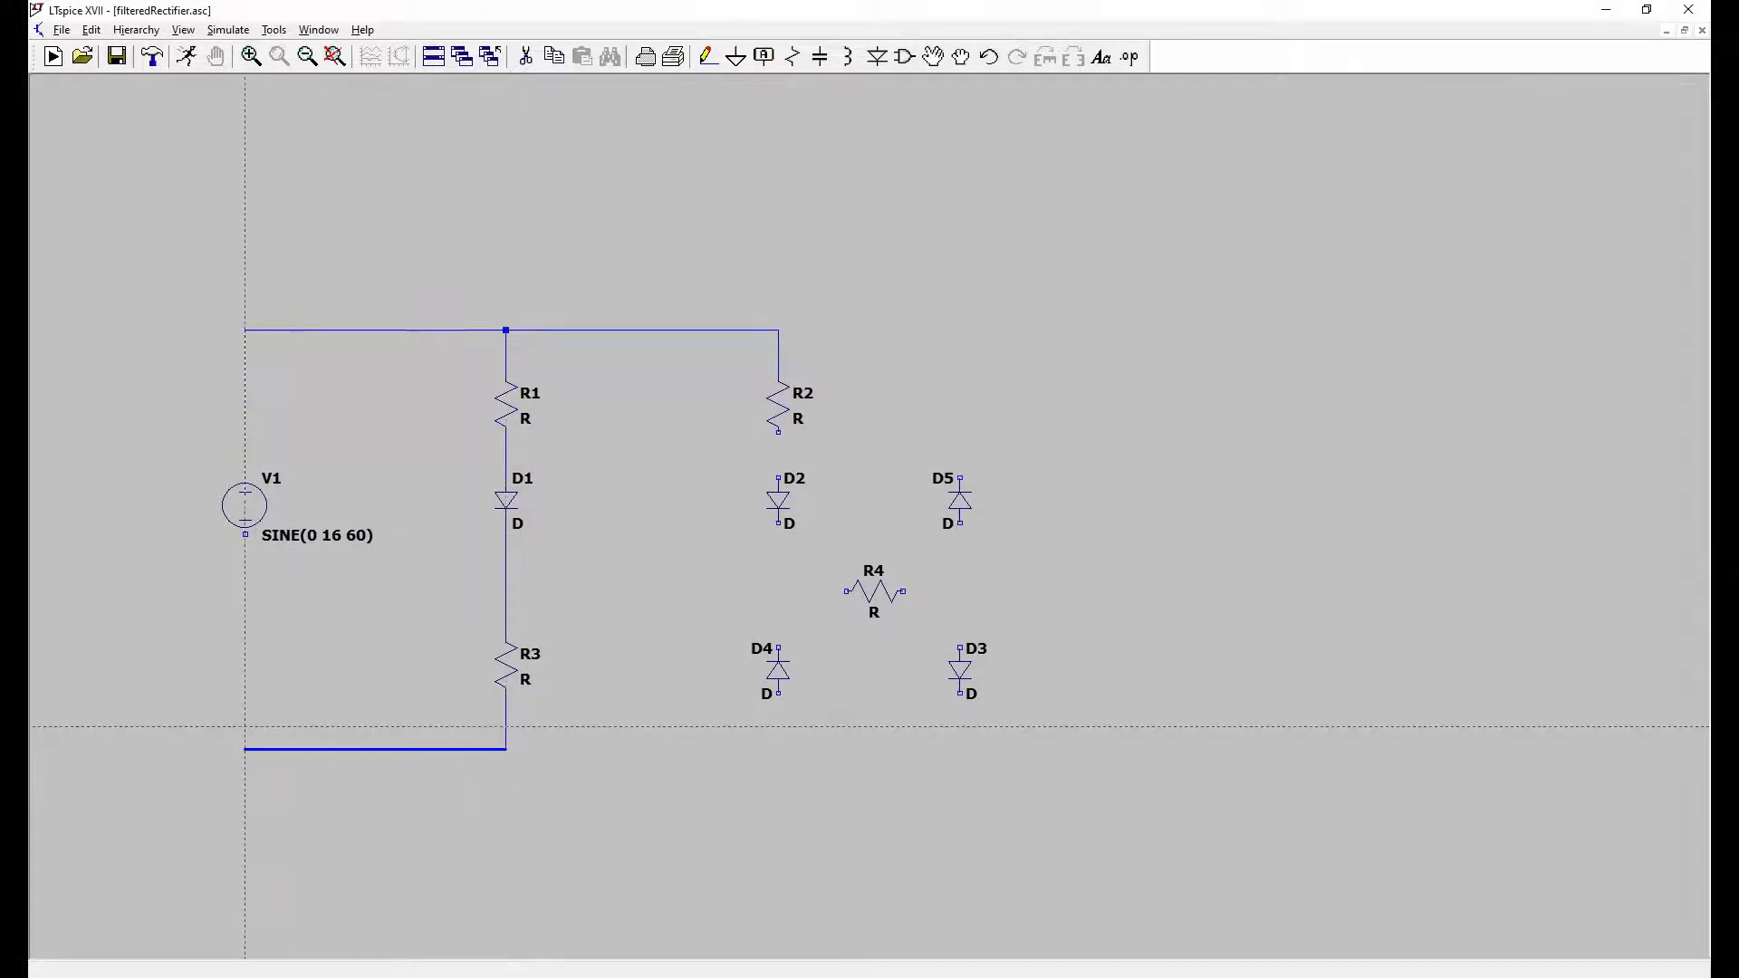
{"action": "left_click", "coordinate": [244, 729]}
{"action": "left_click", "coordinate": [245, 534]}
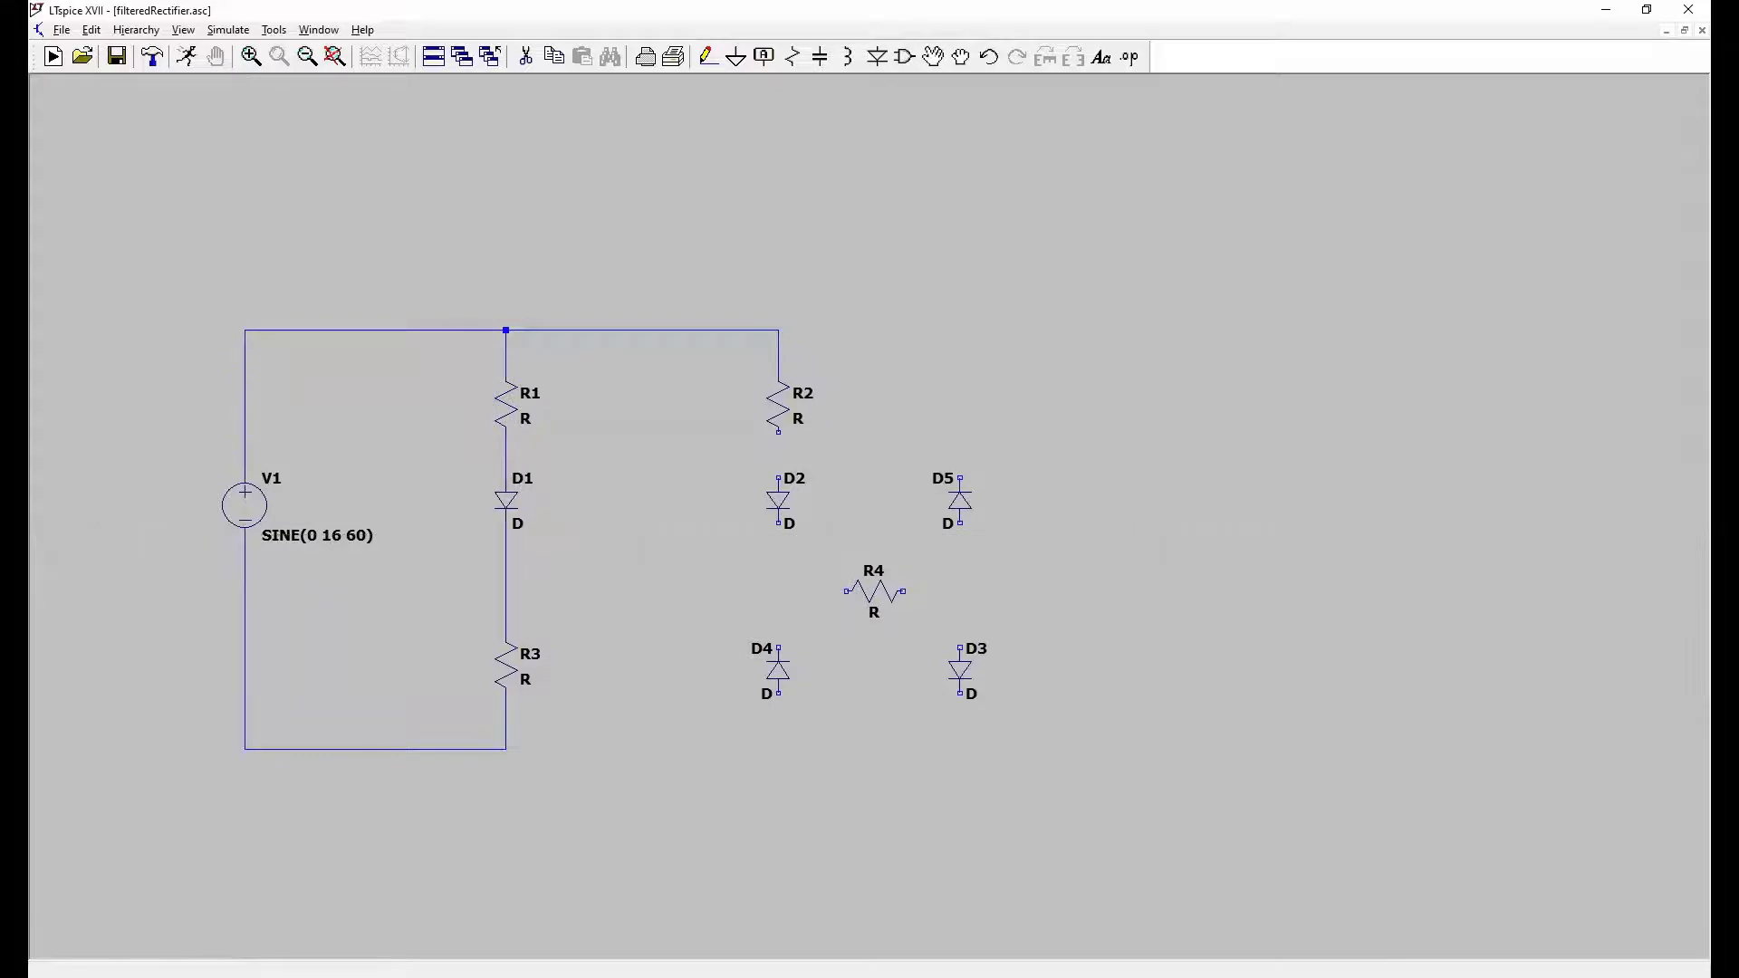
Step: Extend the bottom wire from R3's branch to the lower ends of diodes D4 and D3
{"action": "left_click", "coordinate": [505, 750]}
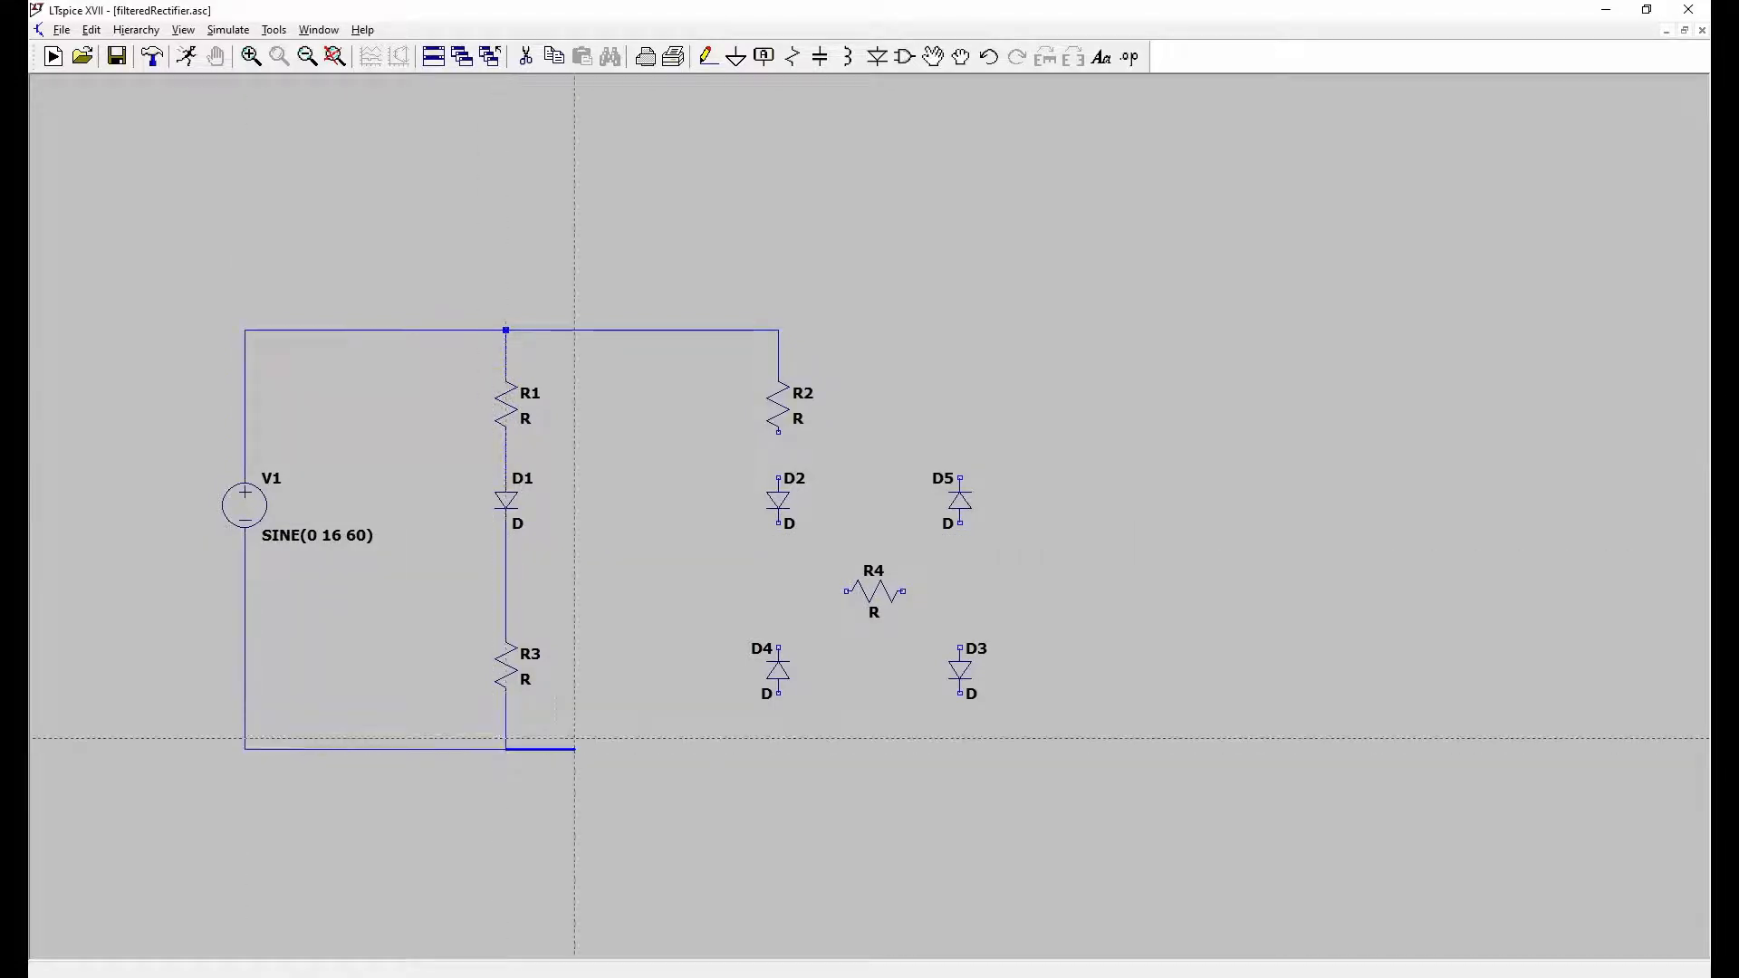
{"action": "left_click", "coordinate": [778, 738]}
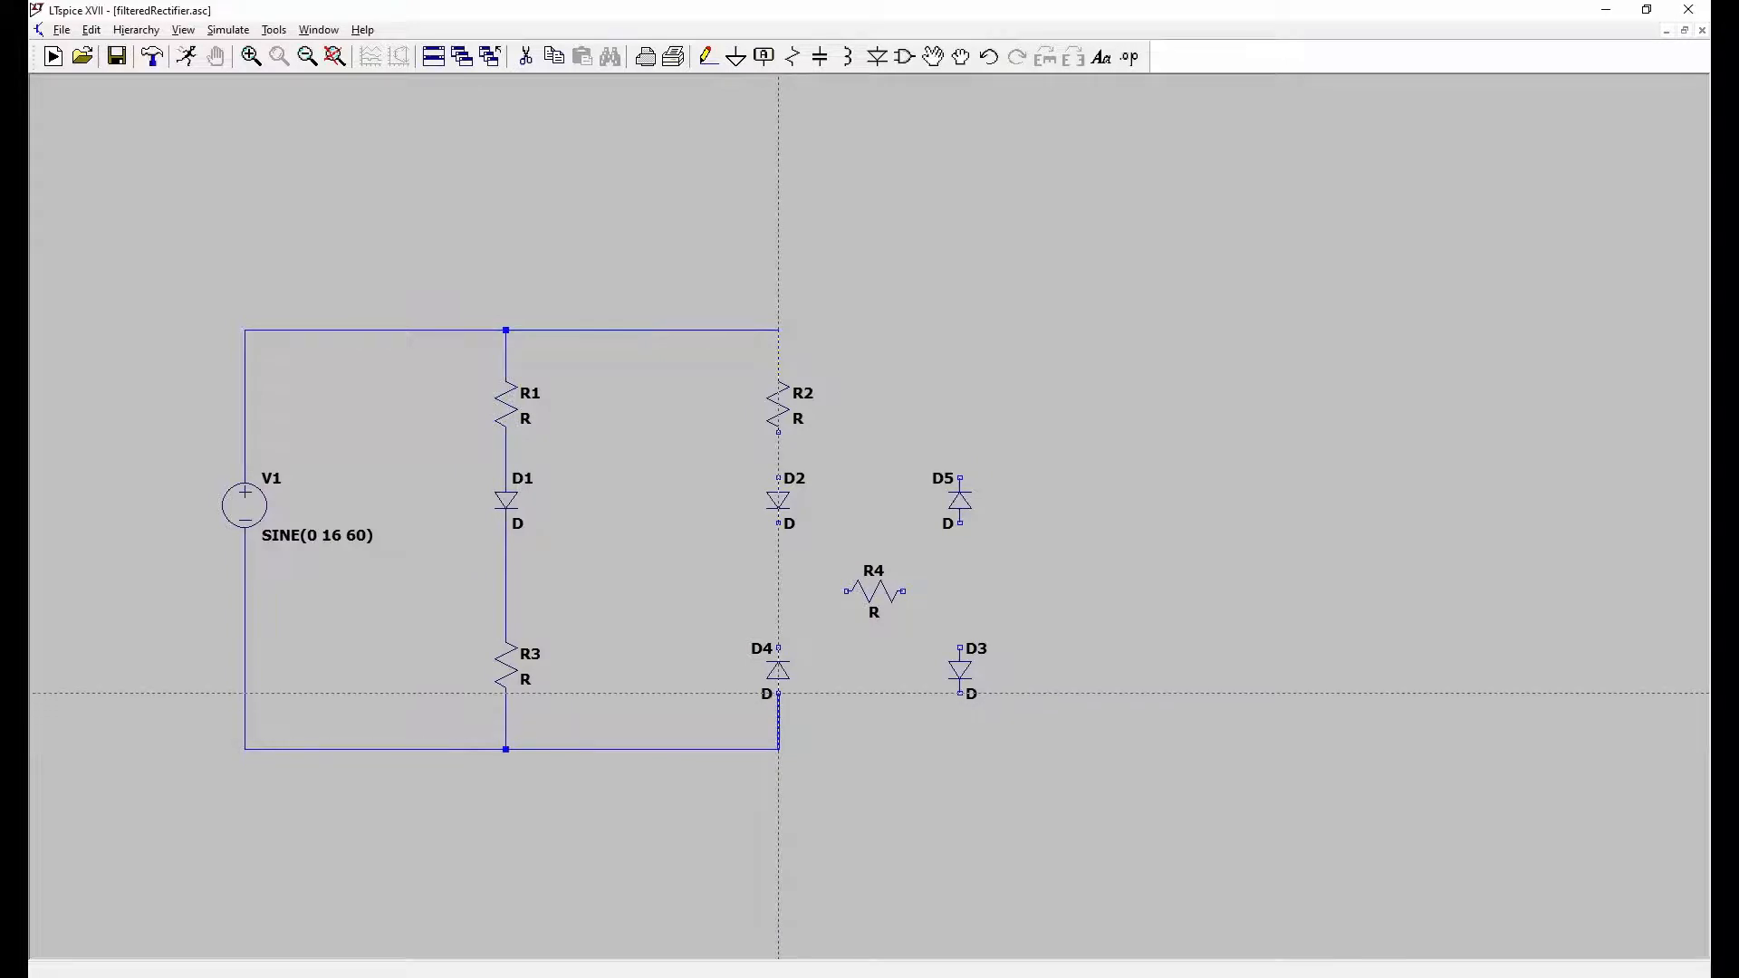
{"action": "left_click", "coordinate": [778, 750]}
{"action": "left_click", "coordinate": [959, 750]}
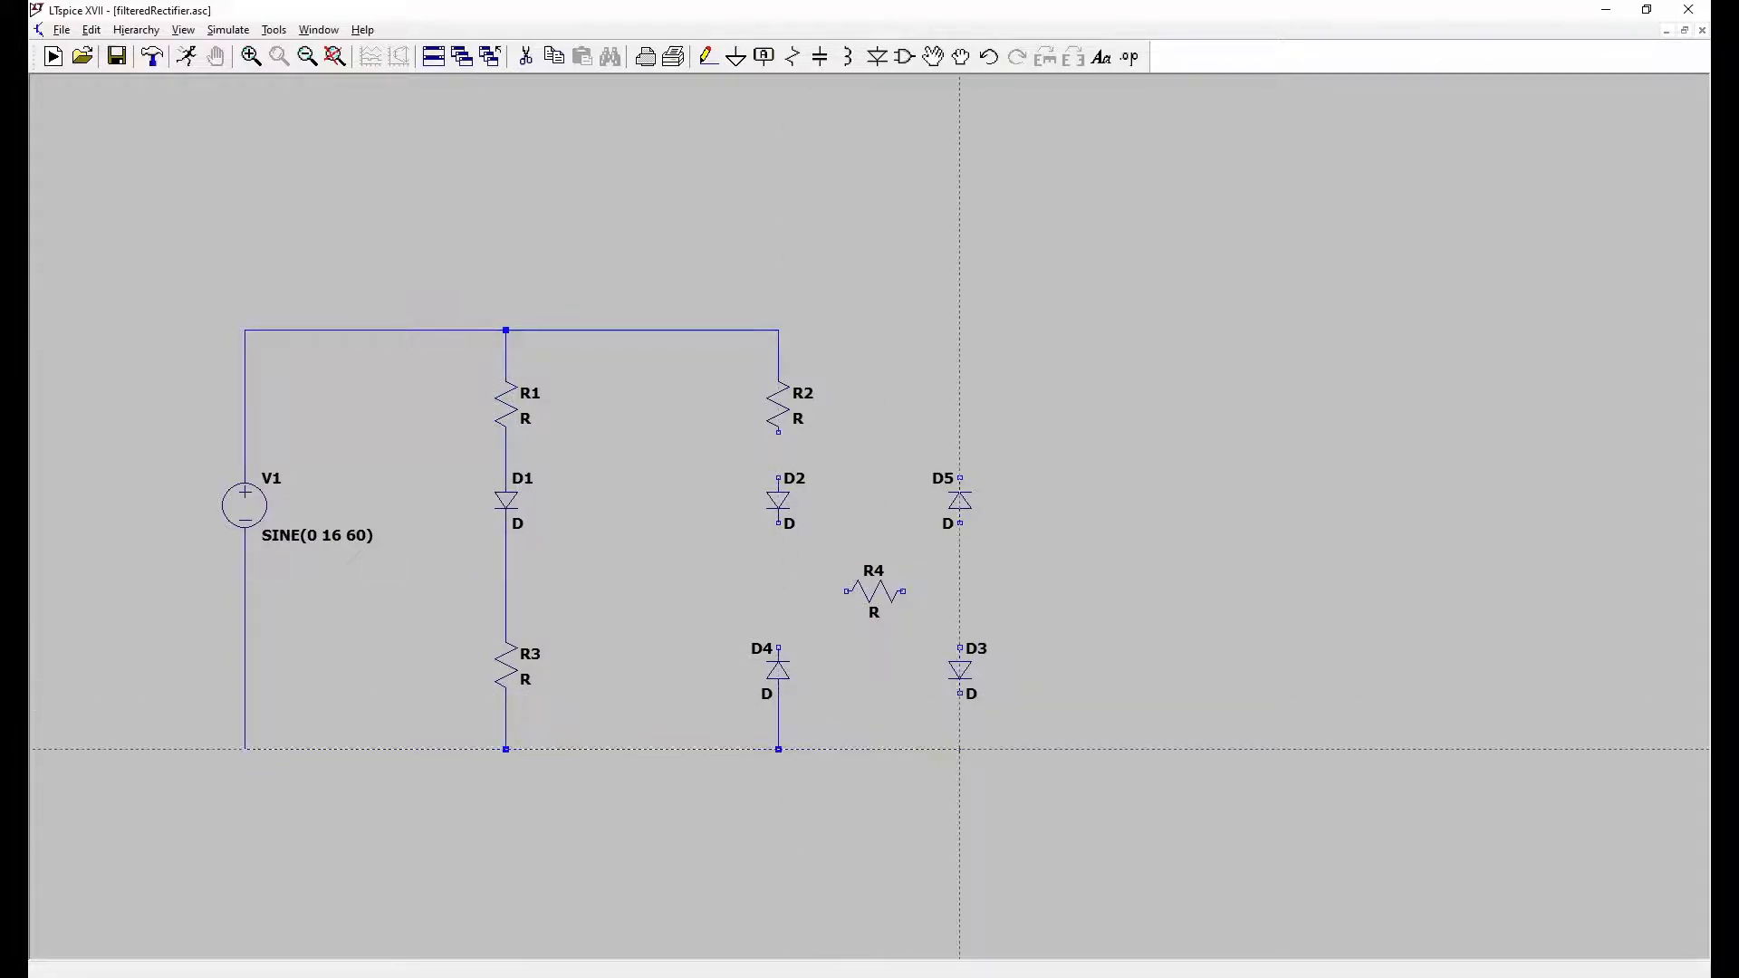
{"action": "left_click", "coordinate": [959, 693]}
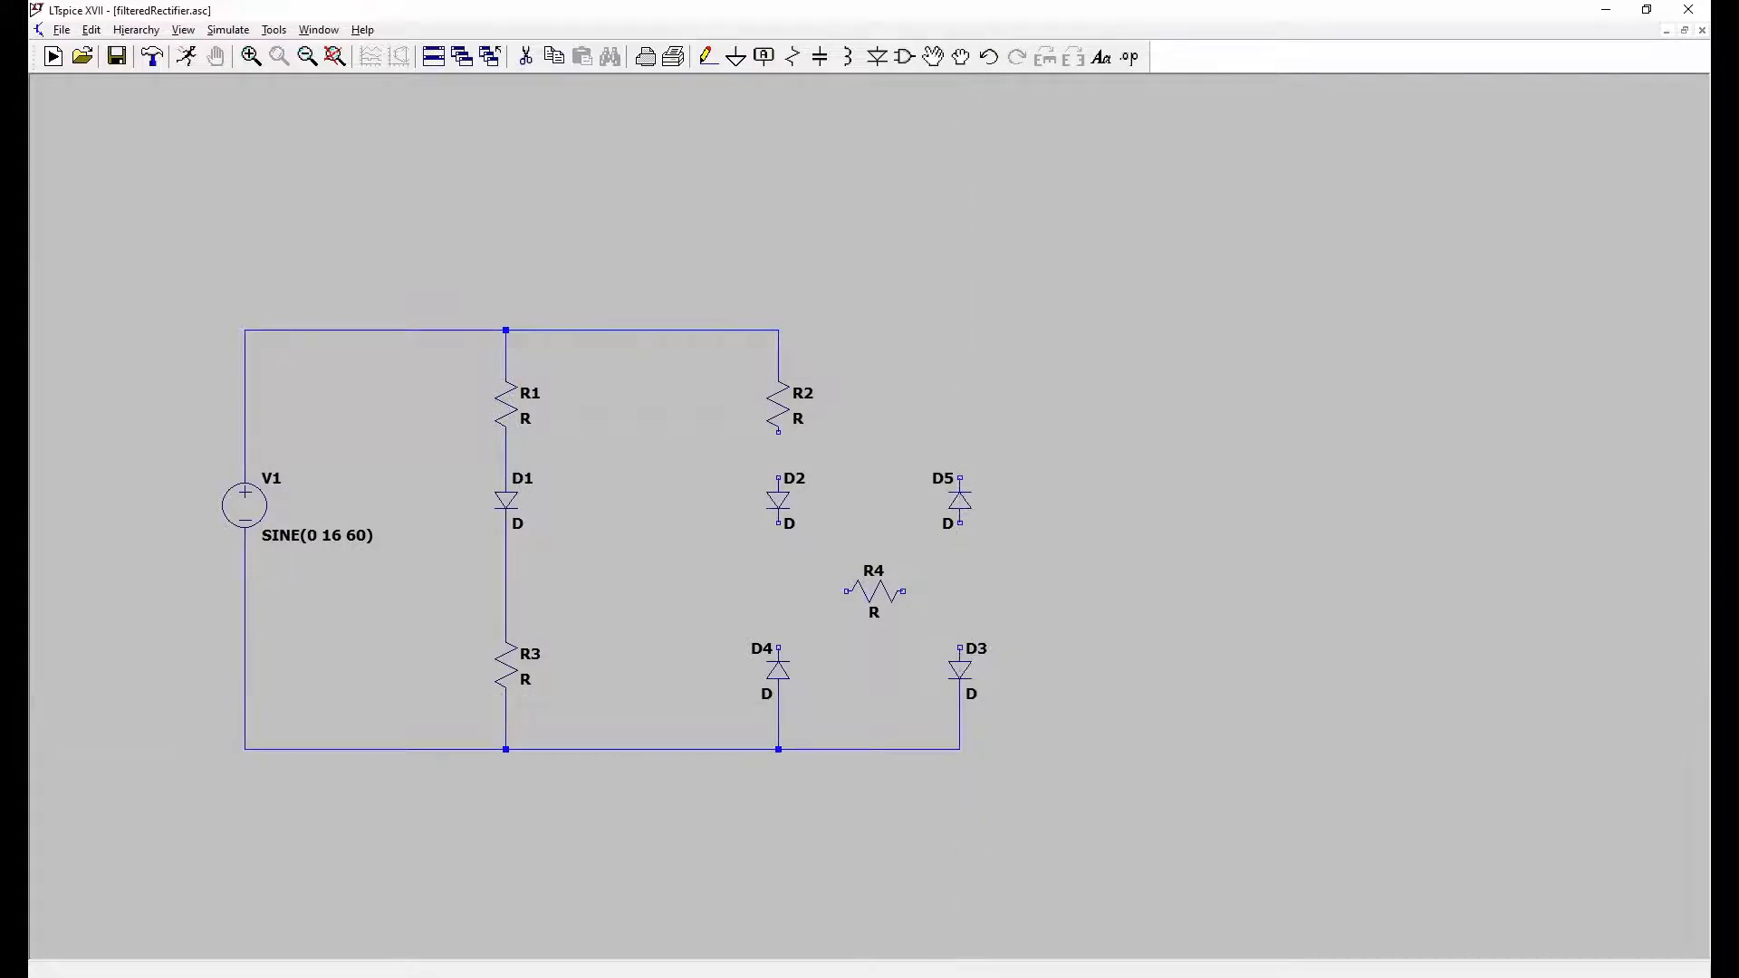
Step: Wire the upper end of D4 to the lower end of D2, and the upper end of D2 to the lower end of R2
{"action": "left_click", "coordinate": [778, 647]}
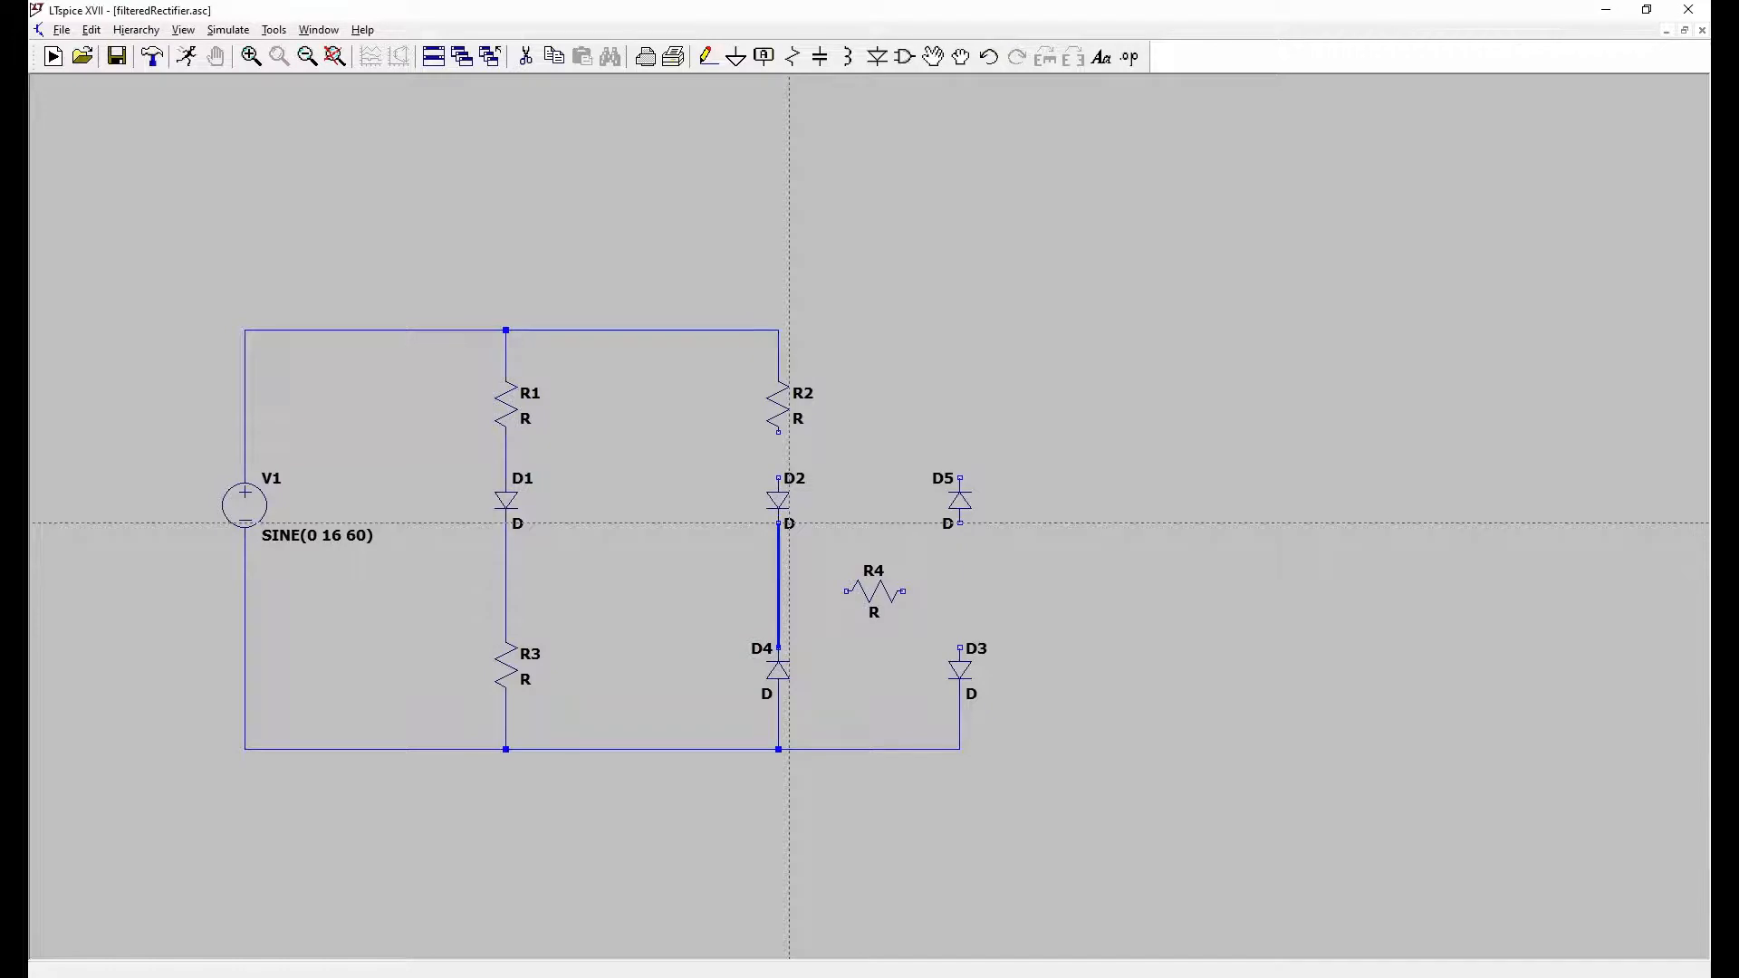
{"action": "left_click", "coordinate": [778, 522]}
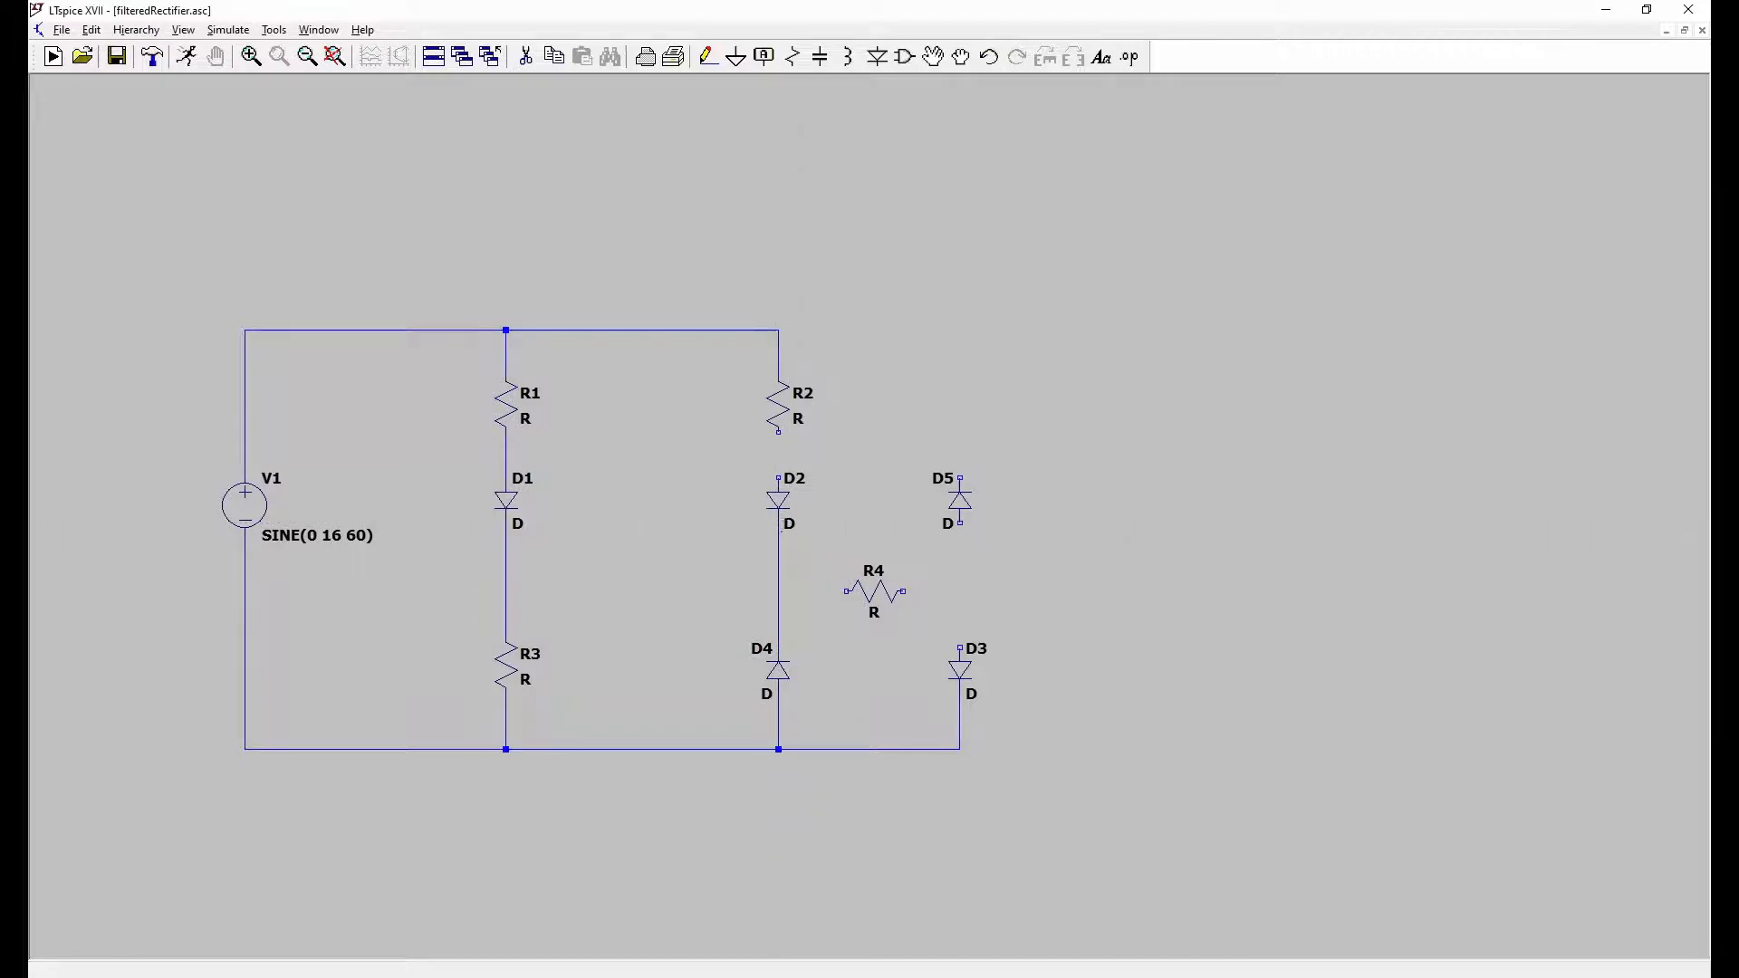
{"action": "left_click", "coordinate": [778, 477]}
{"action": "left_click", "coordinate": [777, 432]}
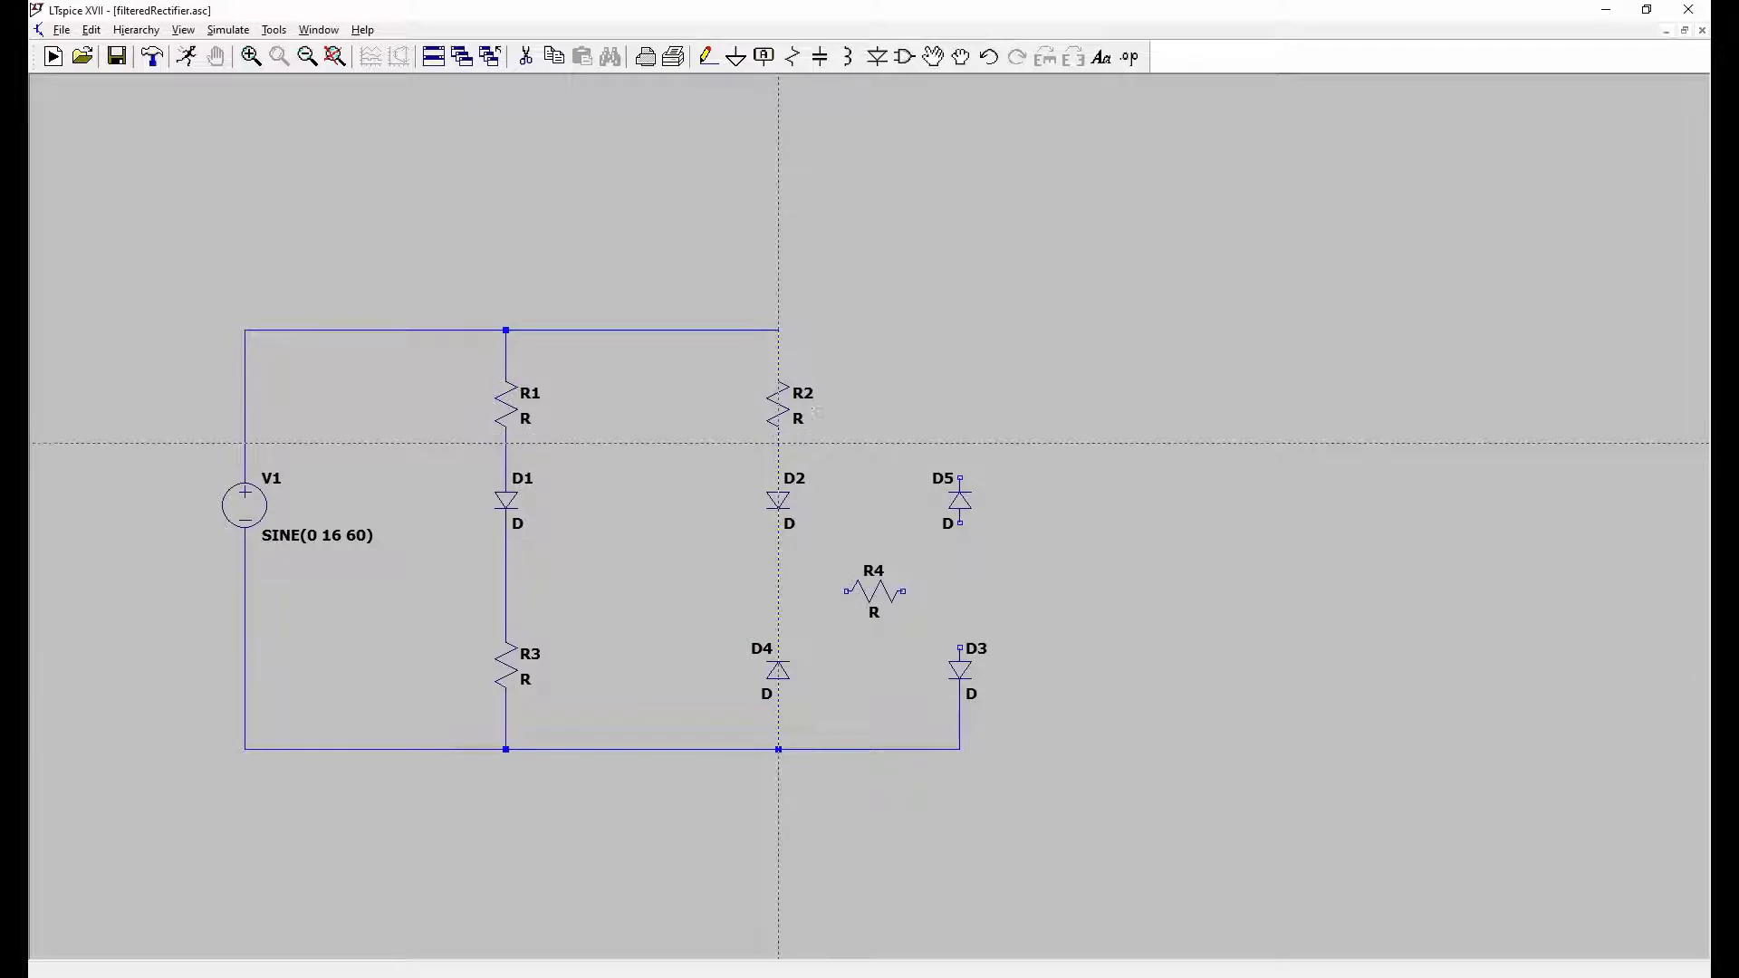
Step: Wire the junction between R2 and D2 to the upper end of D5, and D5's lower end to D3's upper end
{"action": "left_click", "coordinate": [778, 443]}
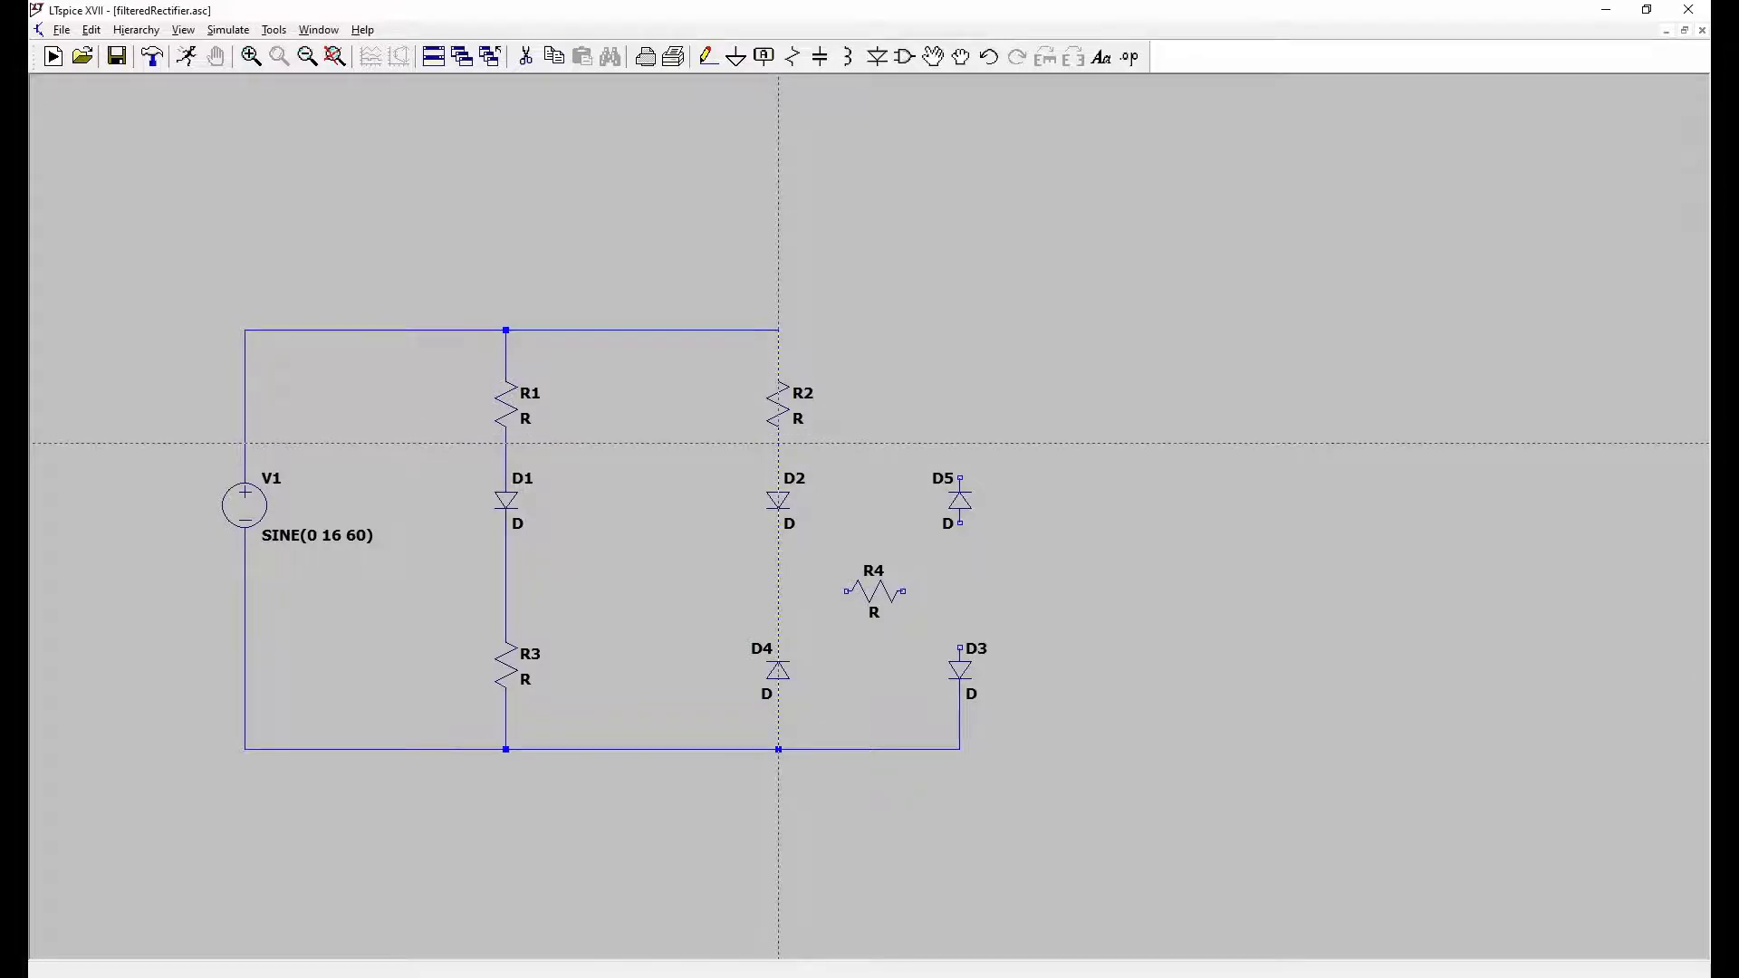
{"action": "left_click", "coordinate": [959, 443]}
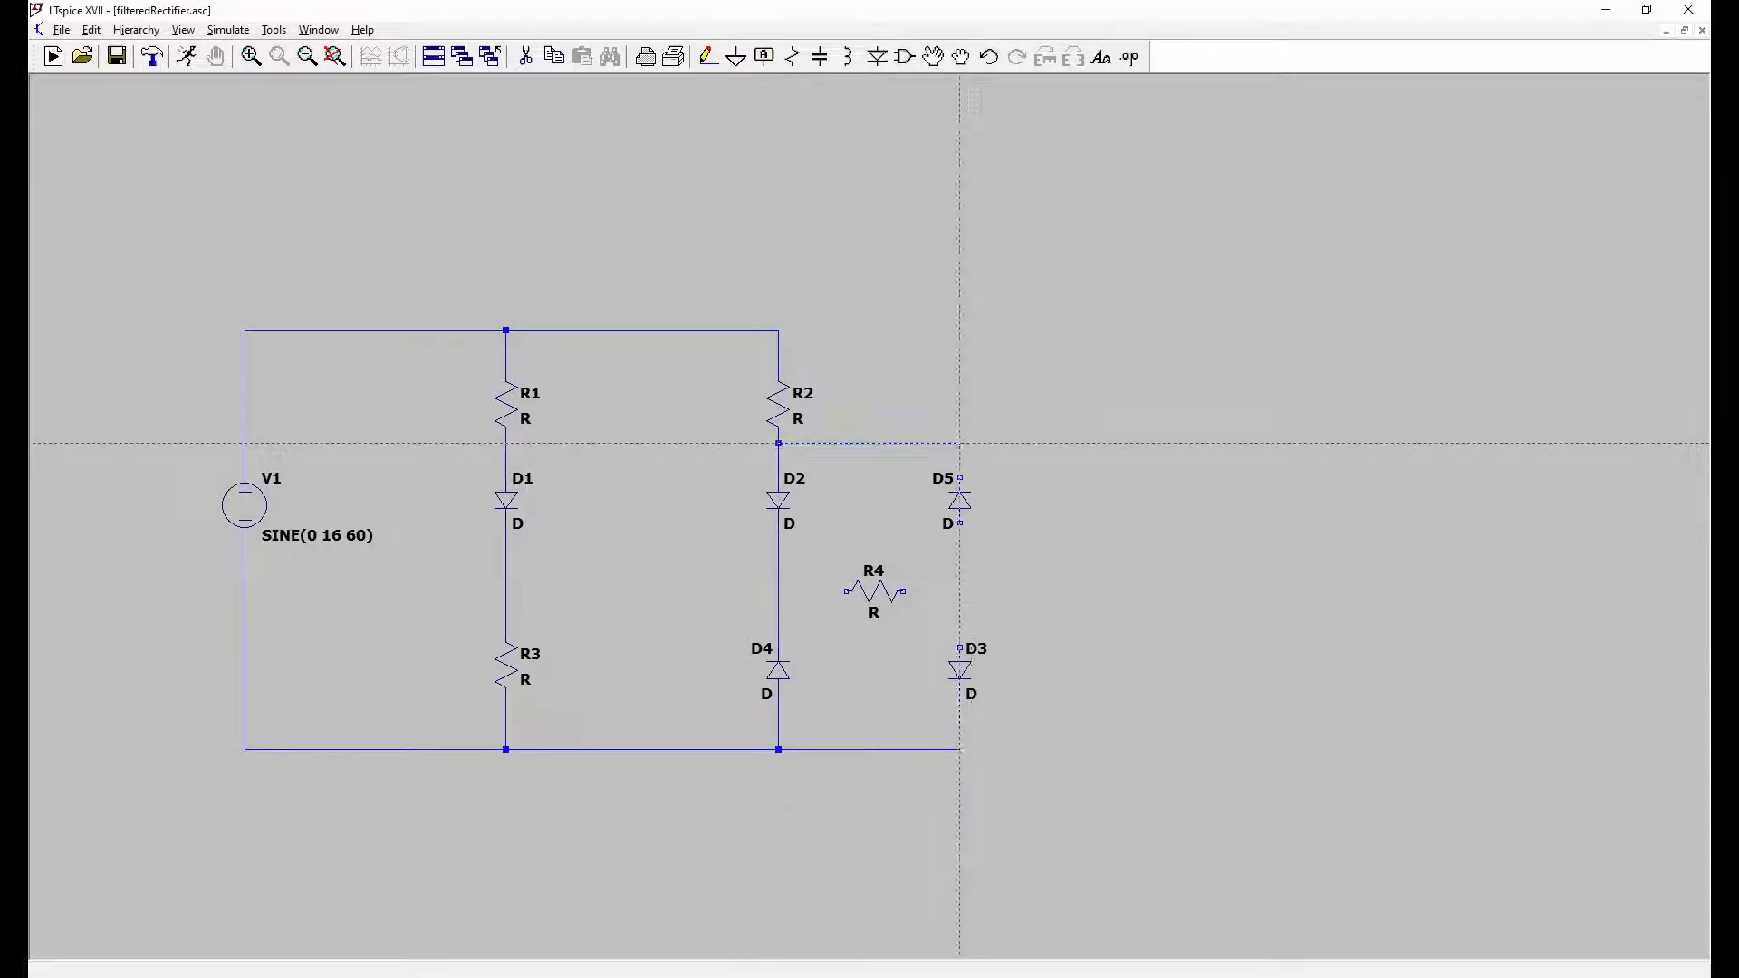
{"action": "right_click", "coordinate": [959, 477]}
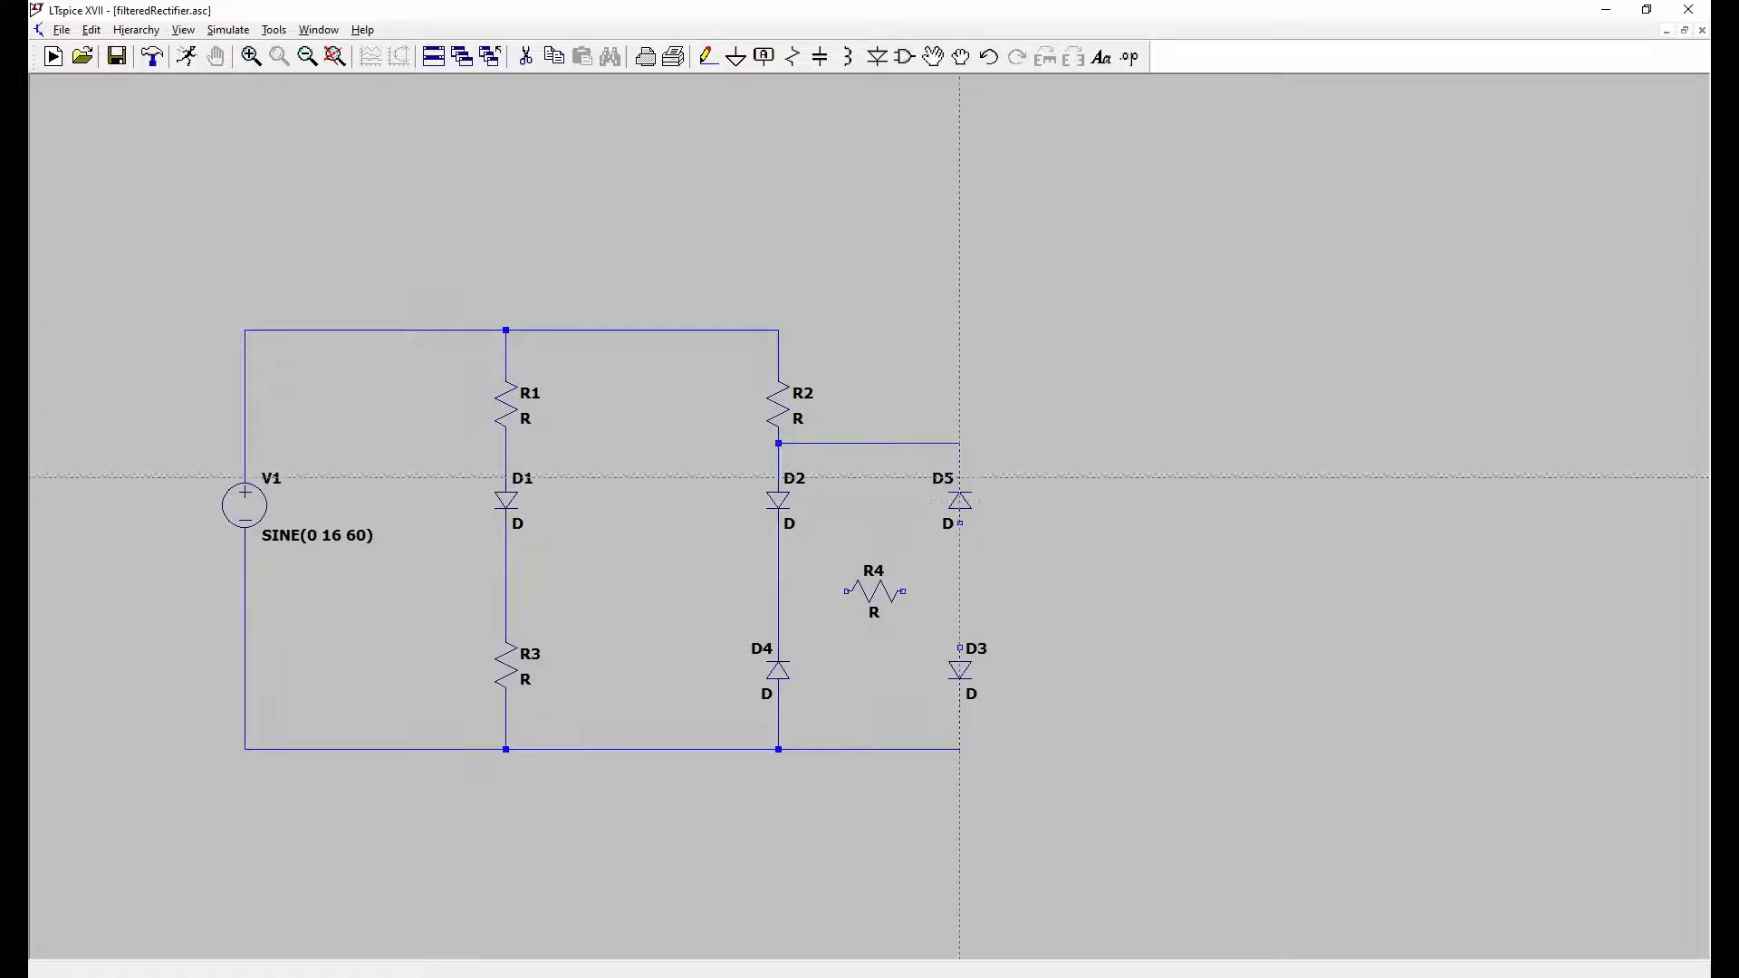
{"action": "left_click", "coordinate": [958, 522]}
{"action": "left_click", "coordinate": [959, 647]}
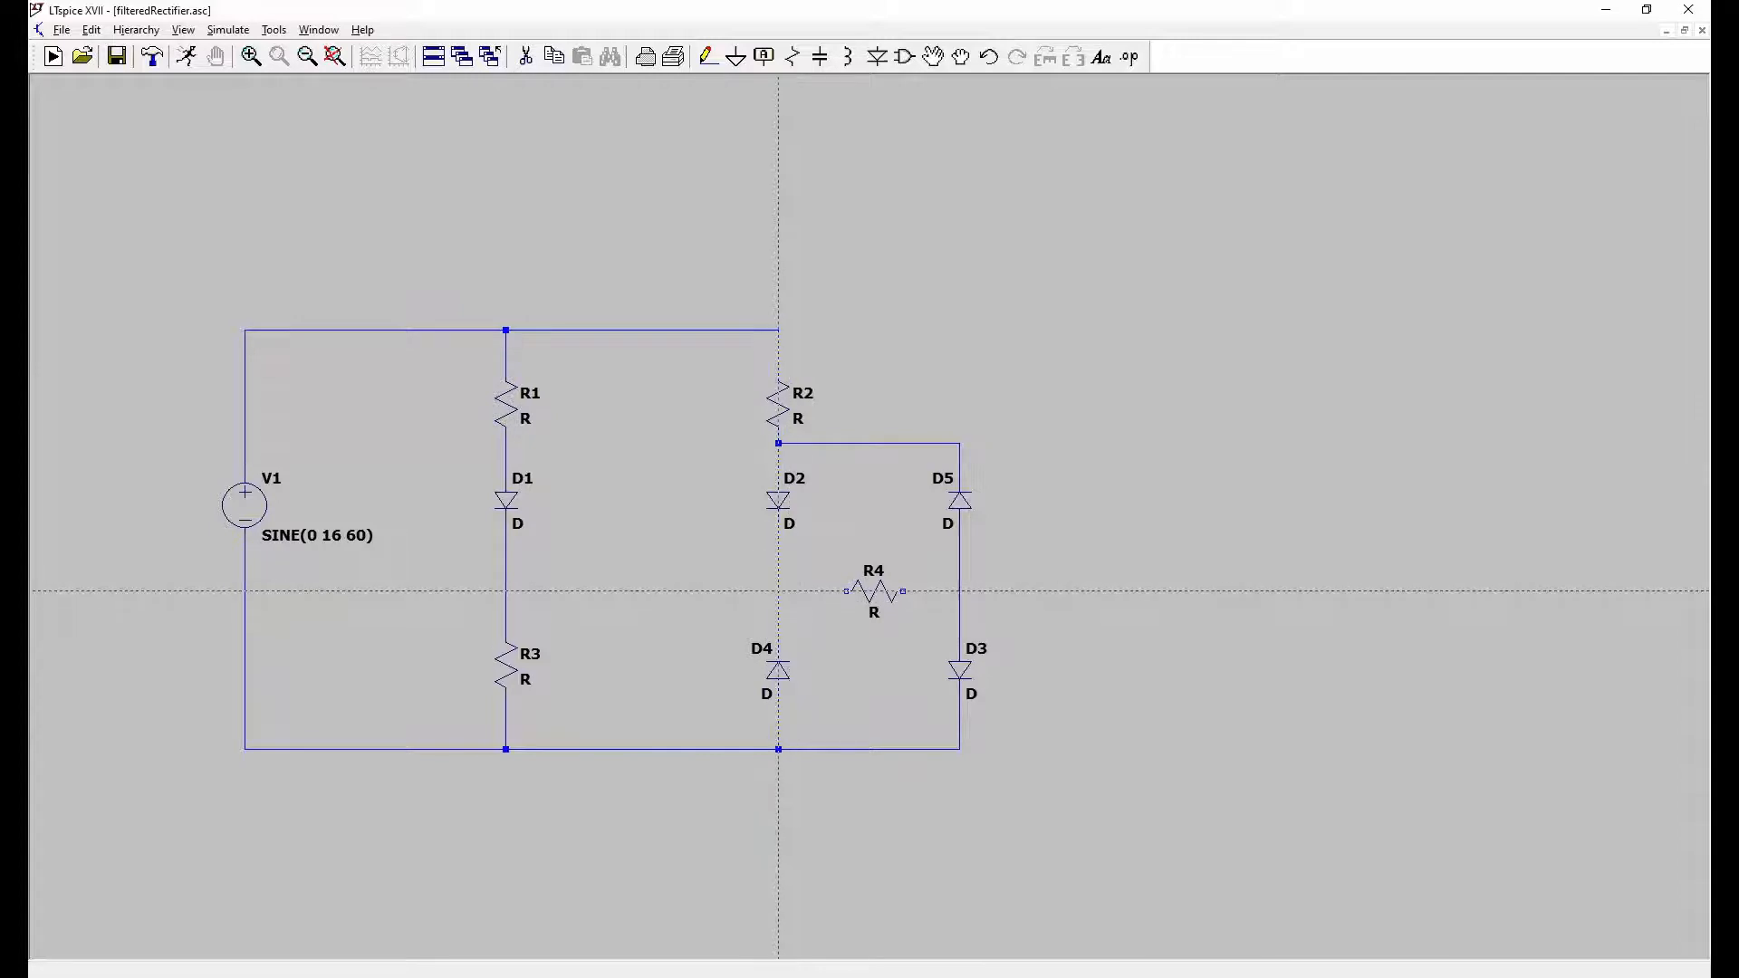
Step: Wire R4 between the D2–D4 connection and the D5–D3 connection, and save the schematic
{"action": "left_click", "coordinate": [779, 591]}
{"action": "left_click", "coordinate": [845, 591]}
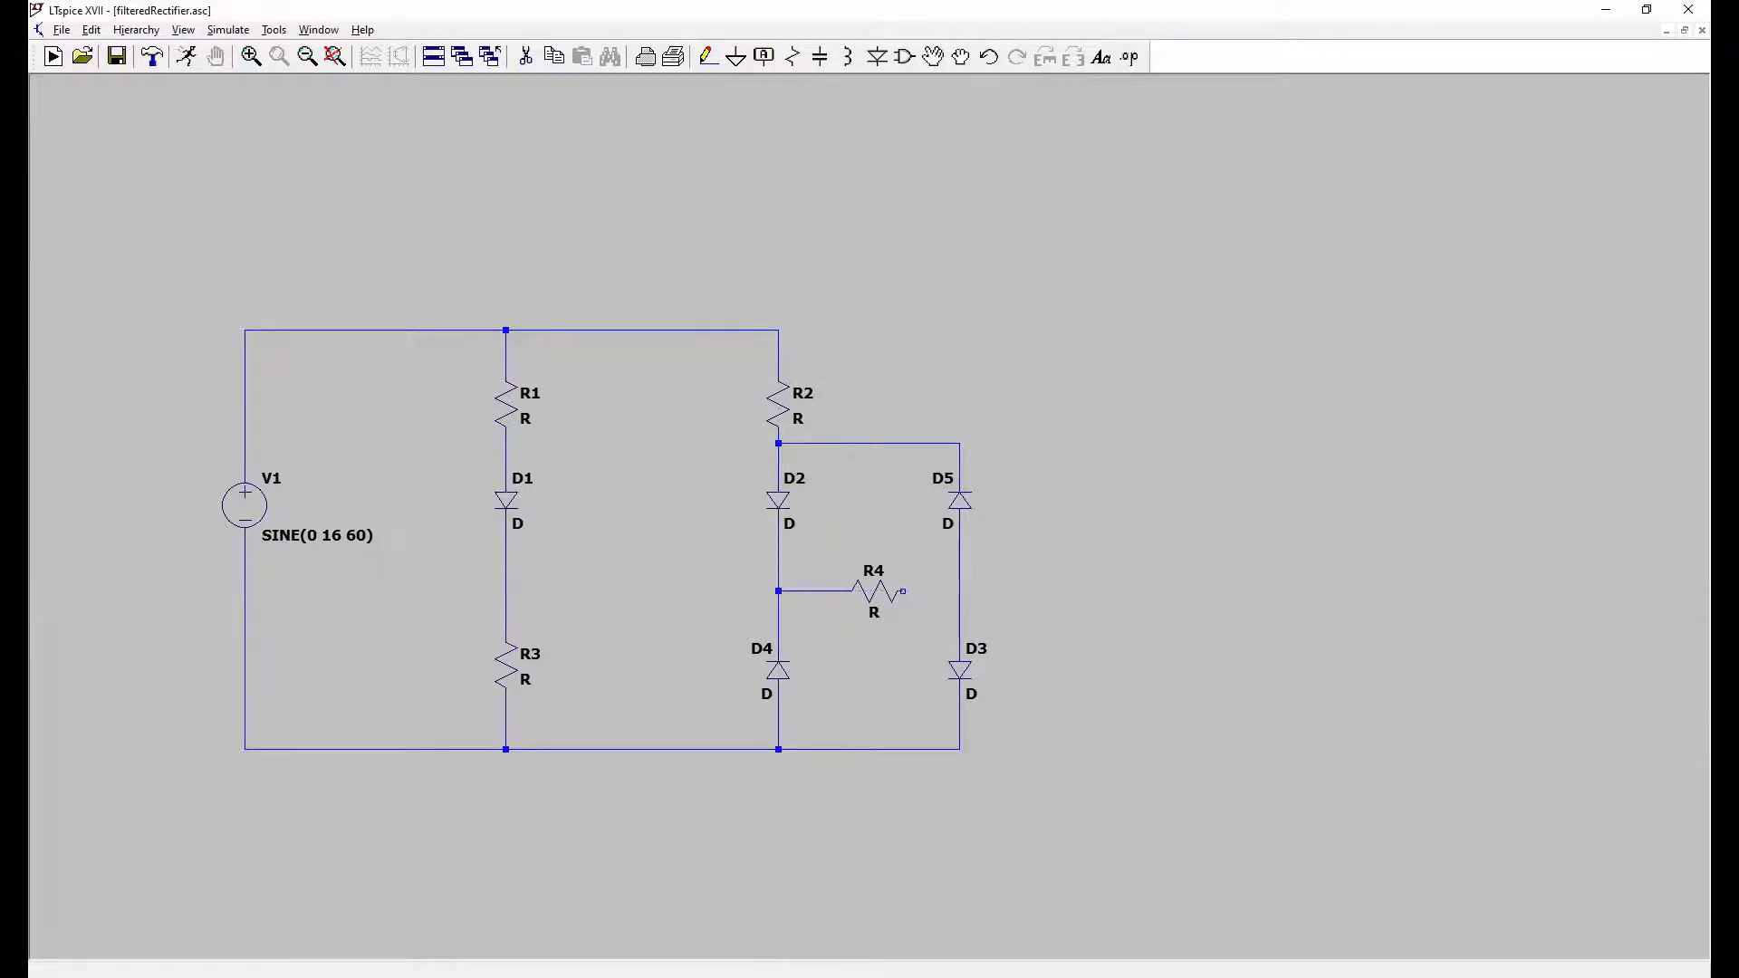
{"action": "left_click", "coordinate": [903, 590]}
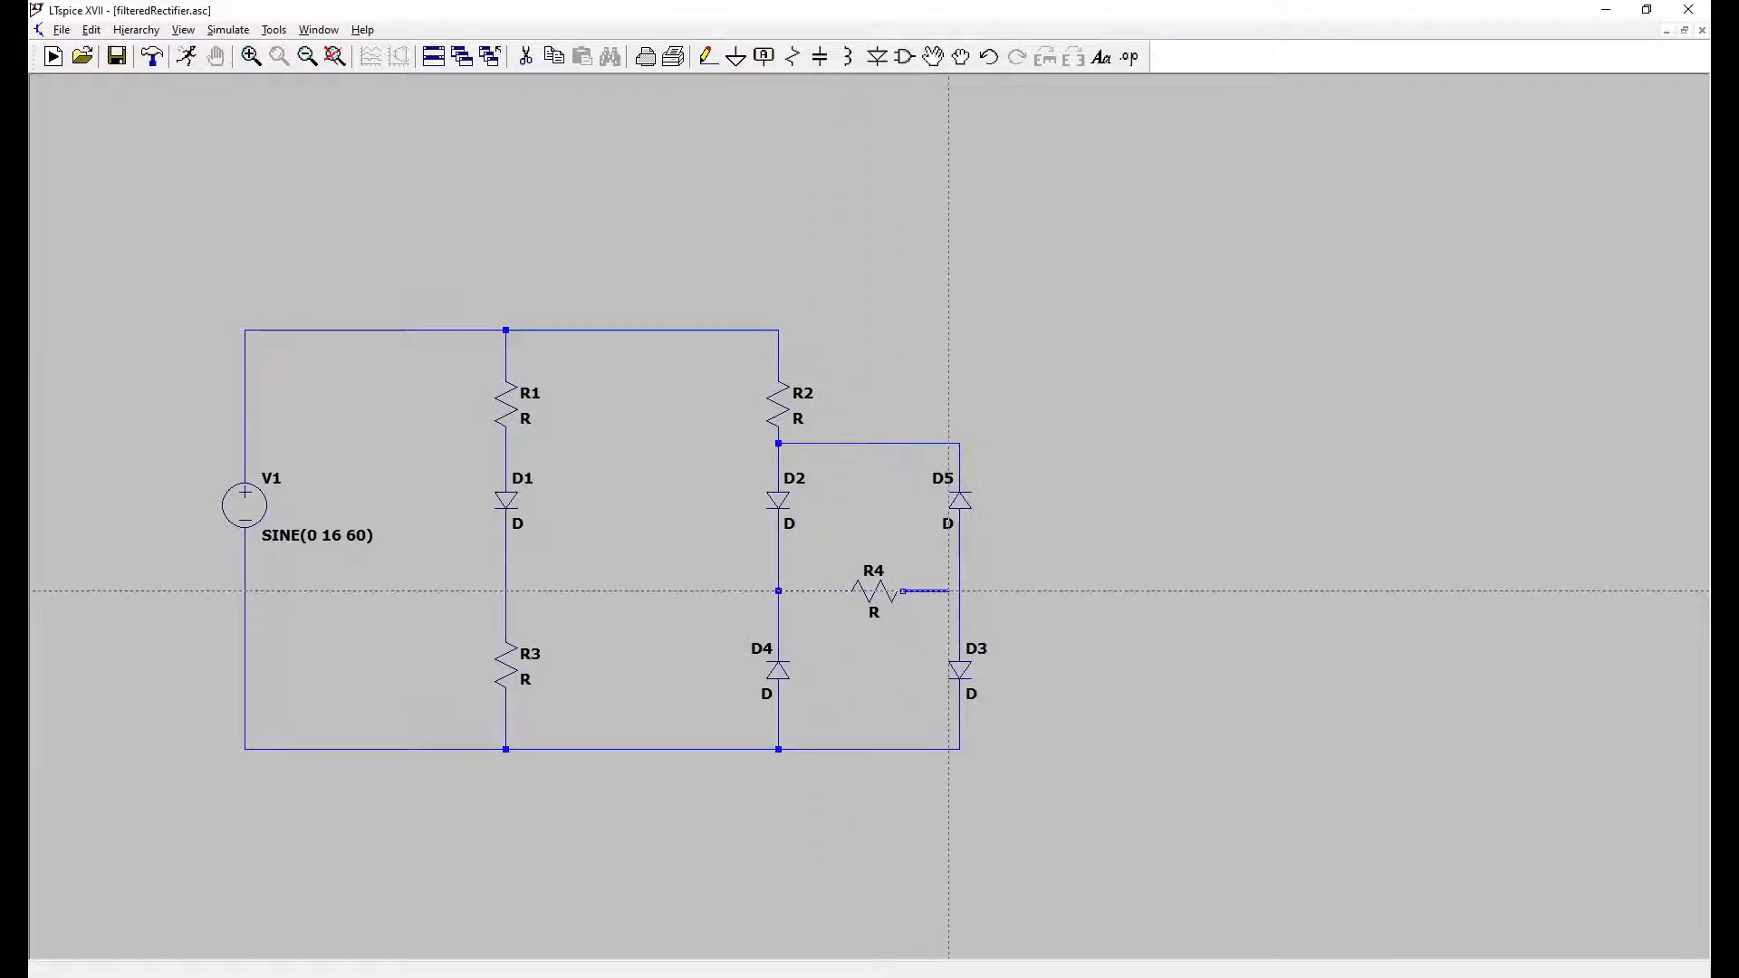
{"action": "left_click", "coordinate": [960, 590]}
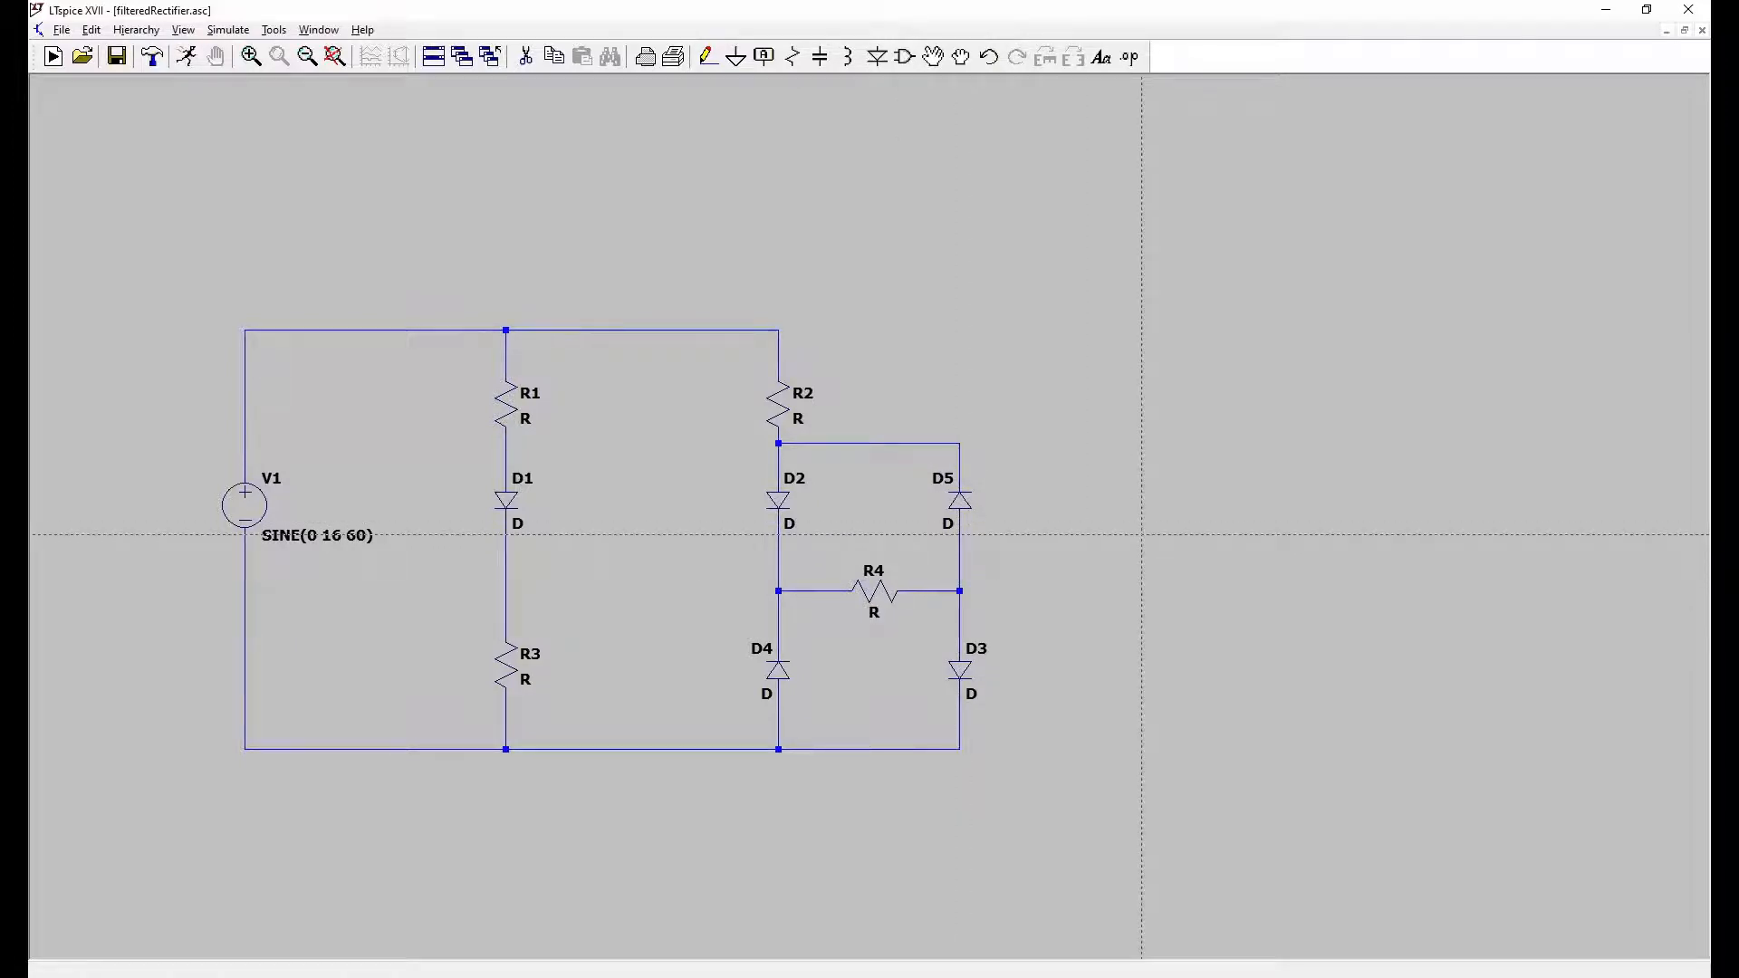
{"action": "left_click", "coordinate": [62, 29]}
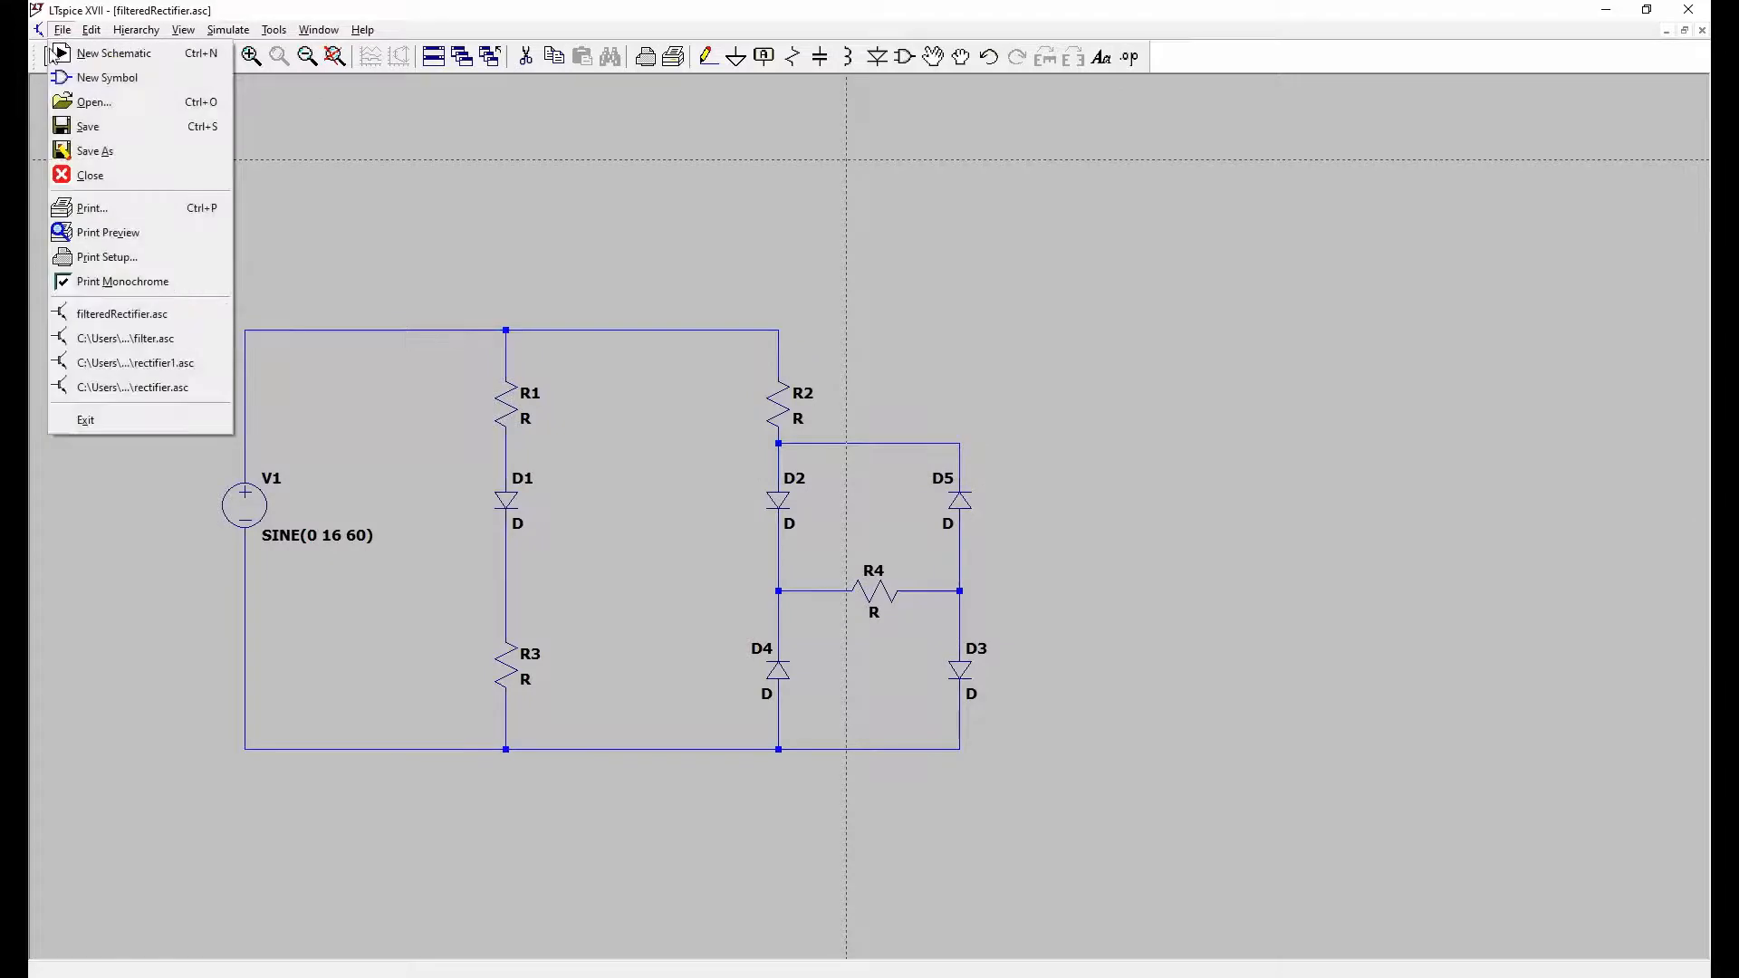
{"action": "left_click", "coordinate": [88, 126]}
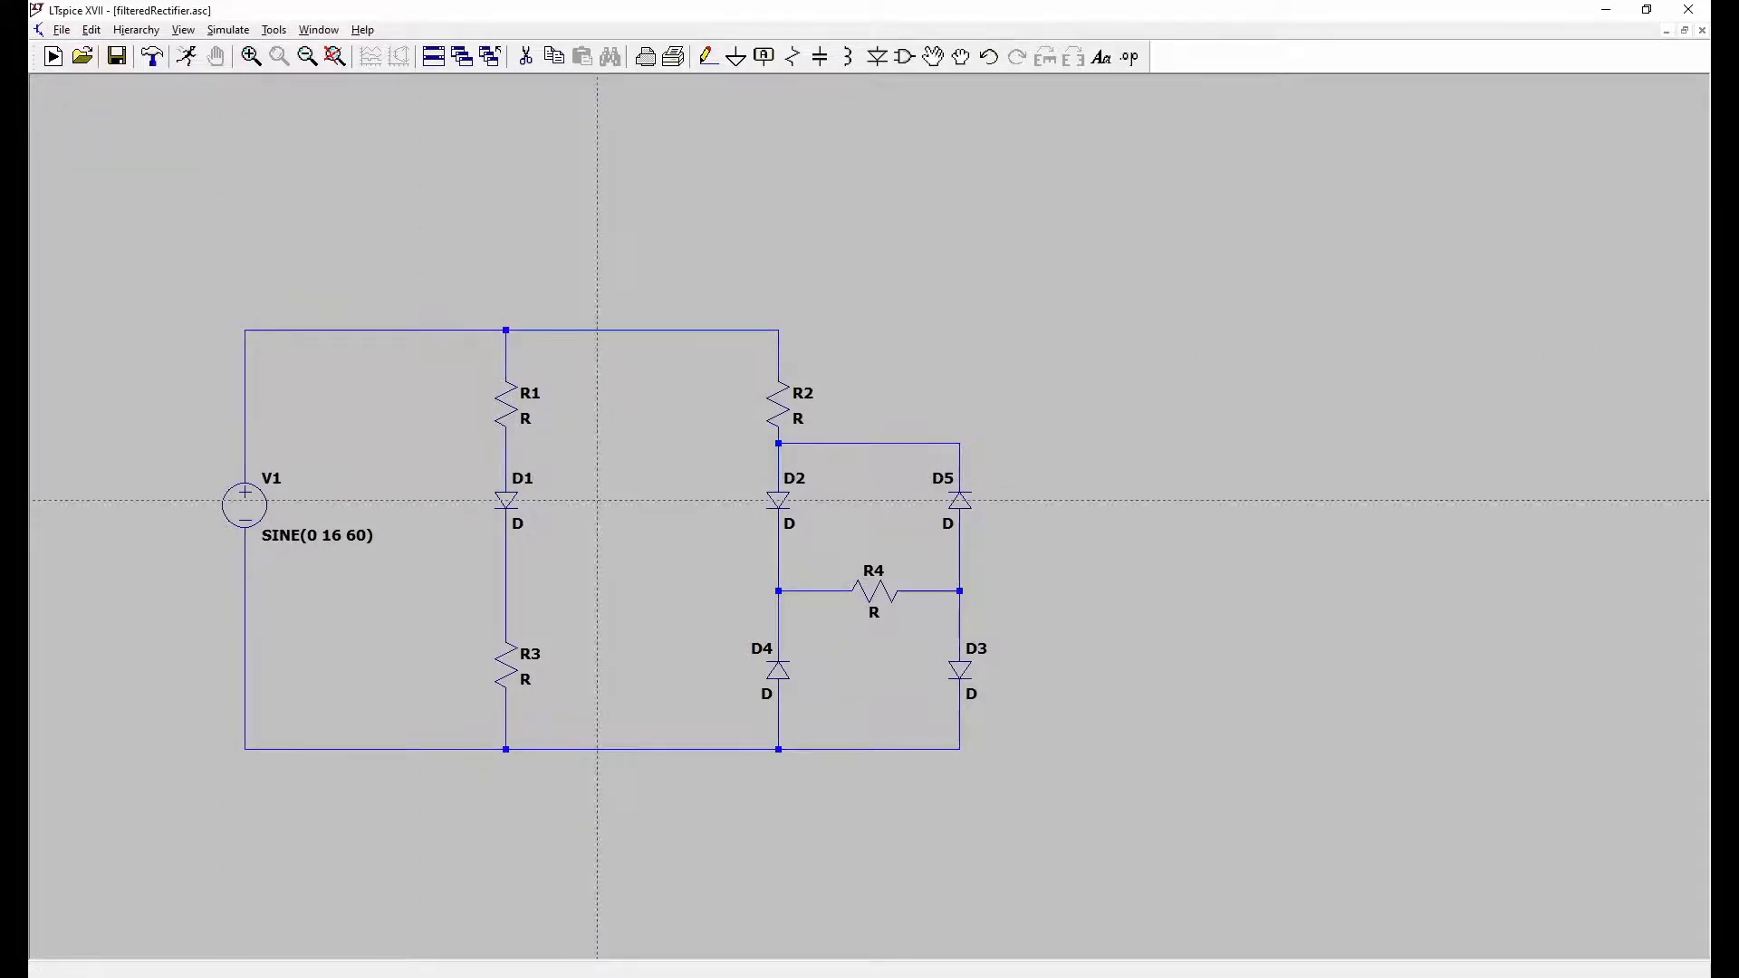
Step: Set the resistance of both R1 and R2 to 330 ohms
{"action": "left_click_drag", "start_coordinate": [599, 502], "coordinate": [714, 513]}
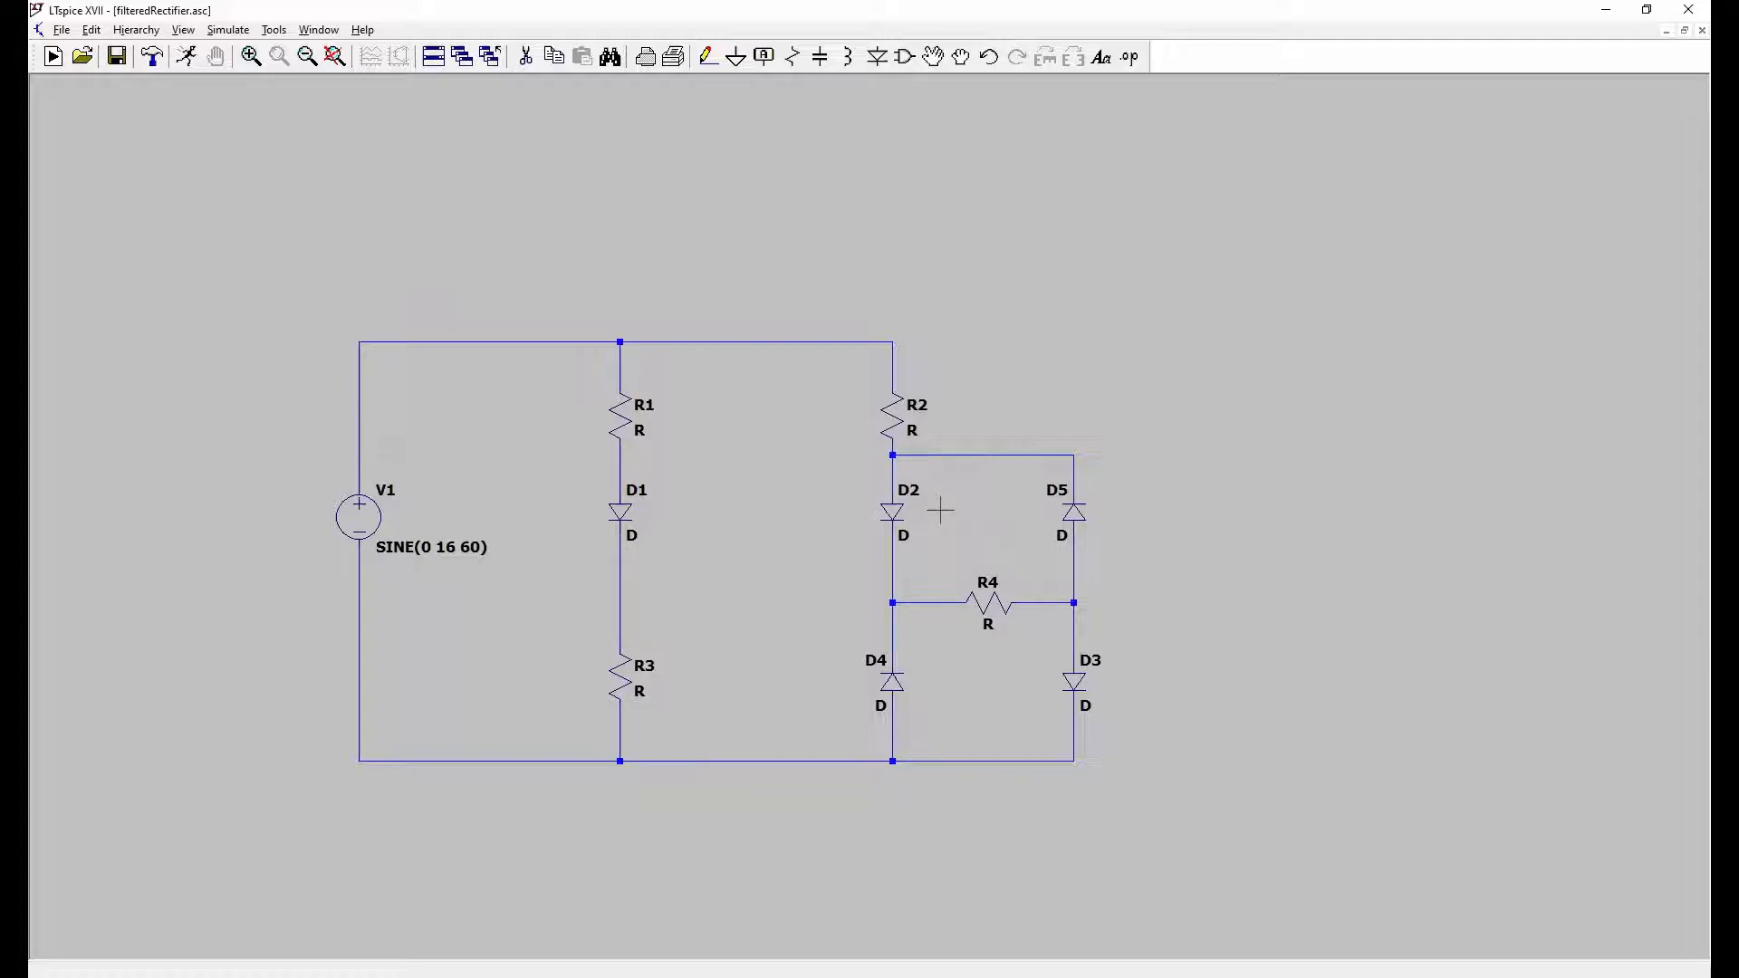
{"action": "right_click", "coordinate": [625, 416]}
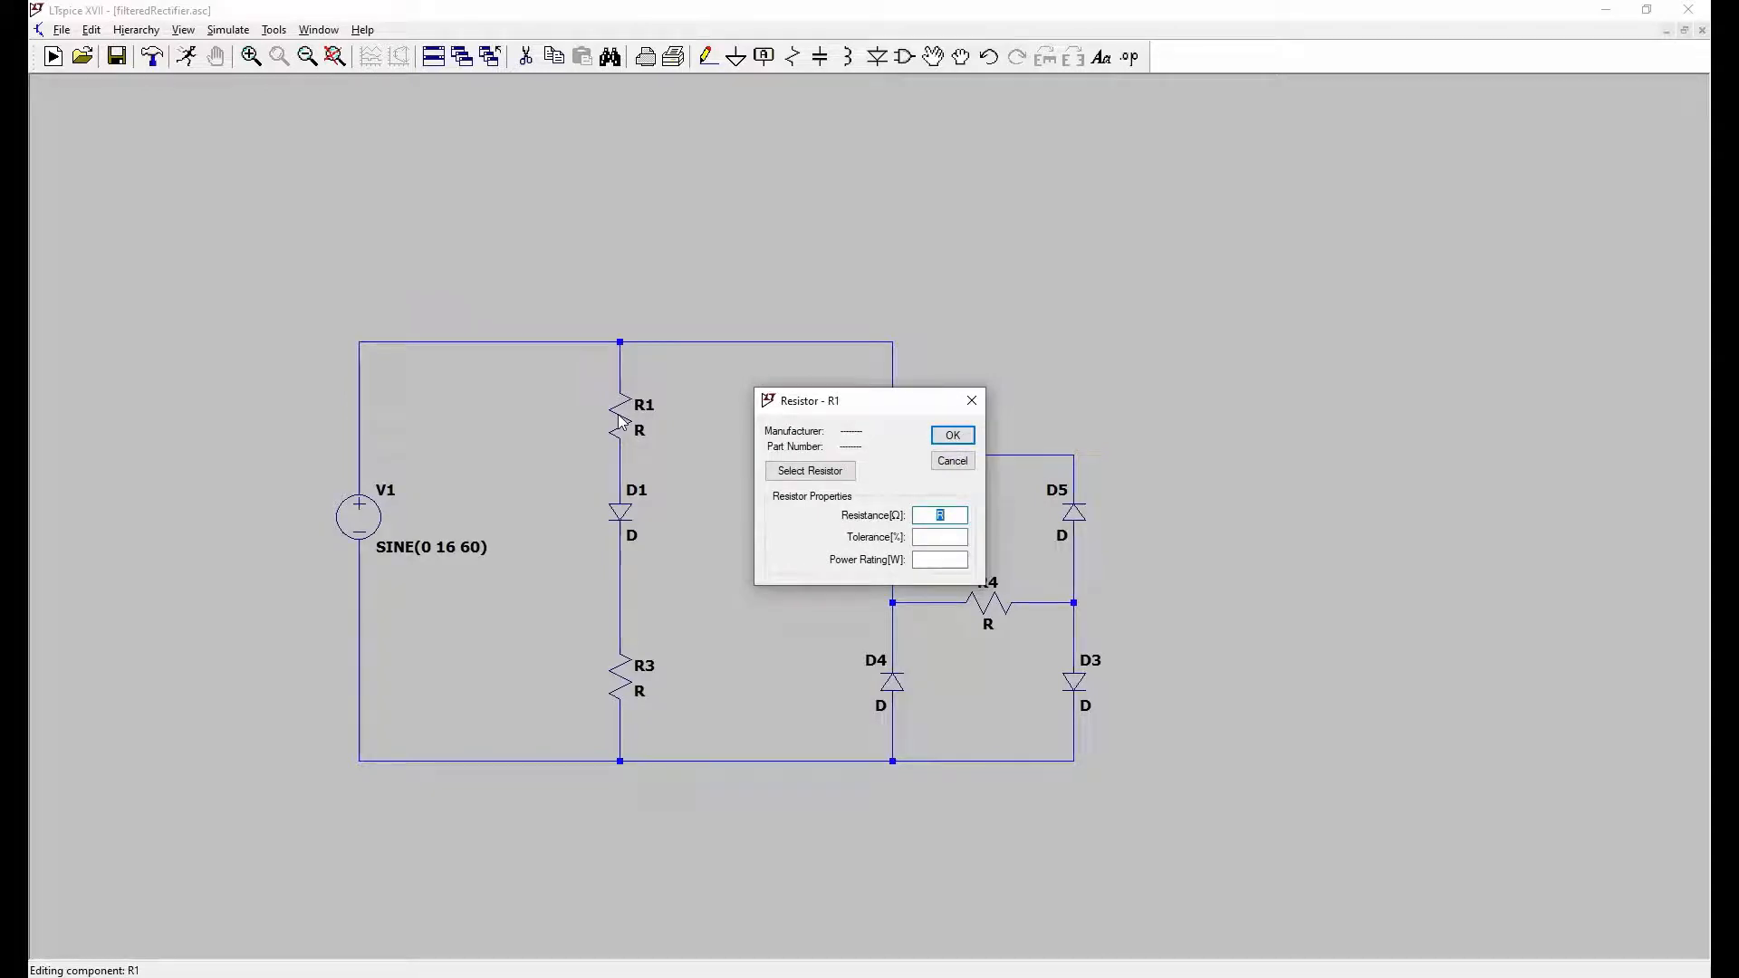
{"action": "type", "text": "330"}
{"action": "left_click", "coordinate": [953, 435]}
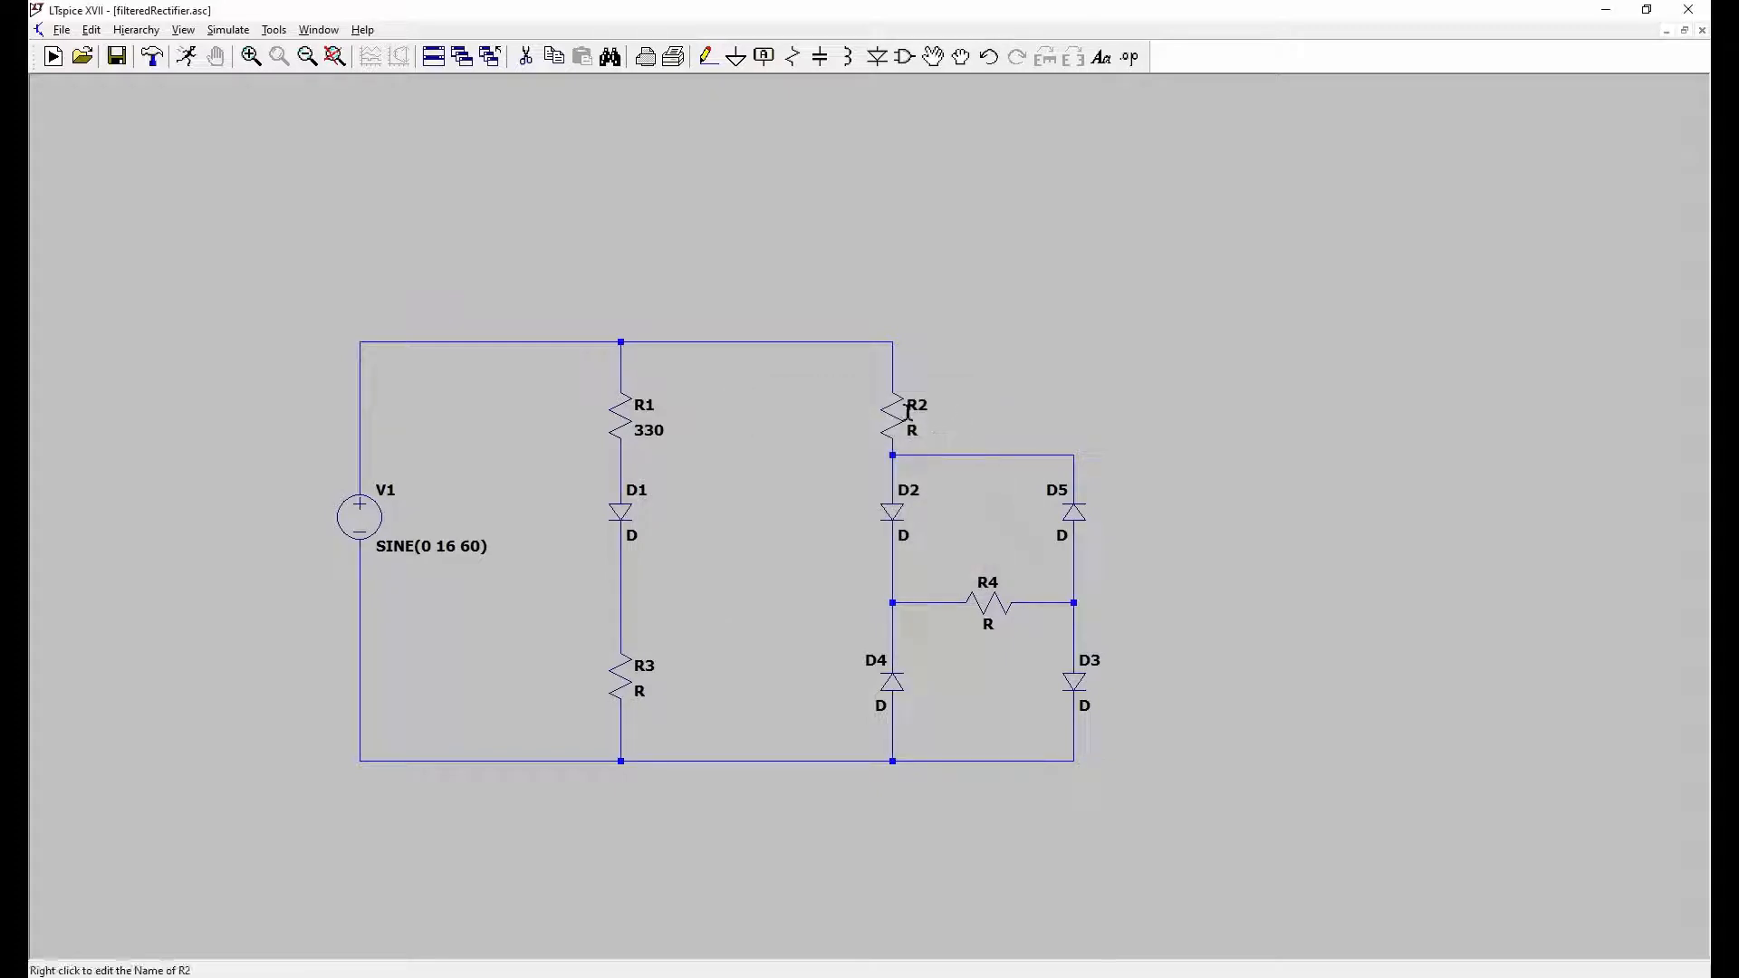
{"action": "right_click", "coordinate": [895, 416]}
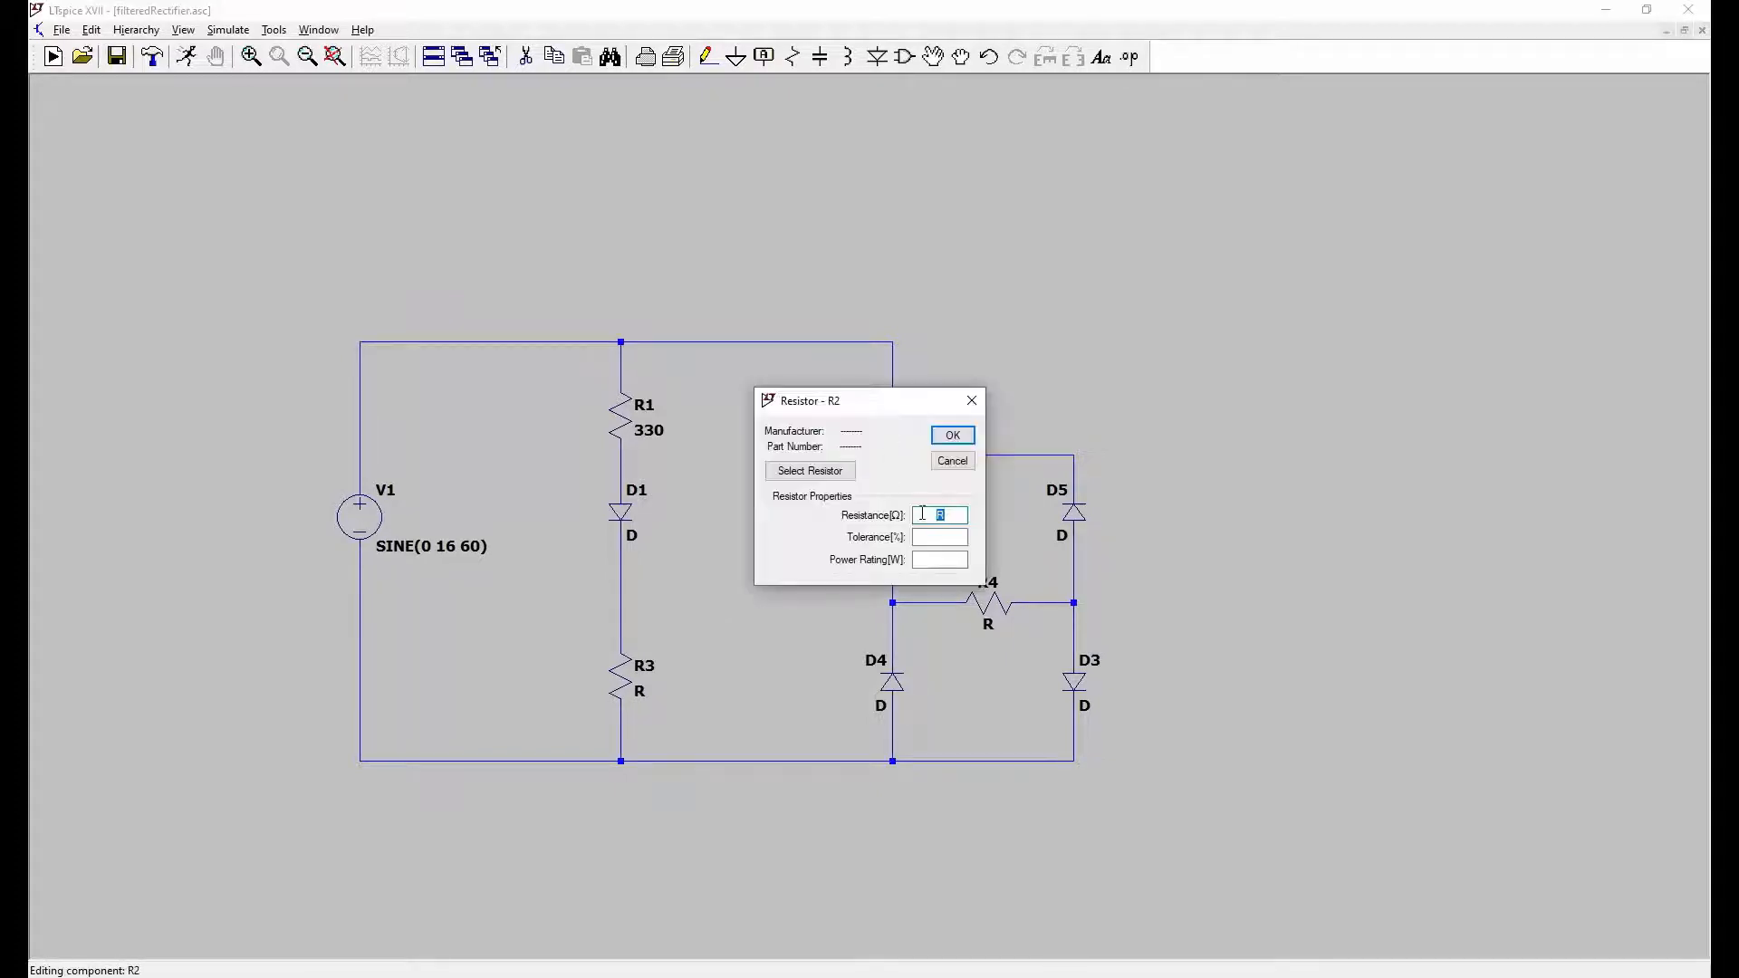
{"action": "type", "text": "330"}
{"action": "key", "text": "Return"}
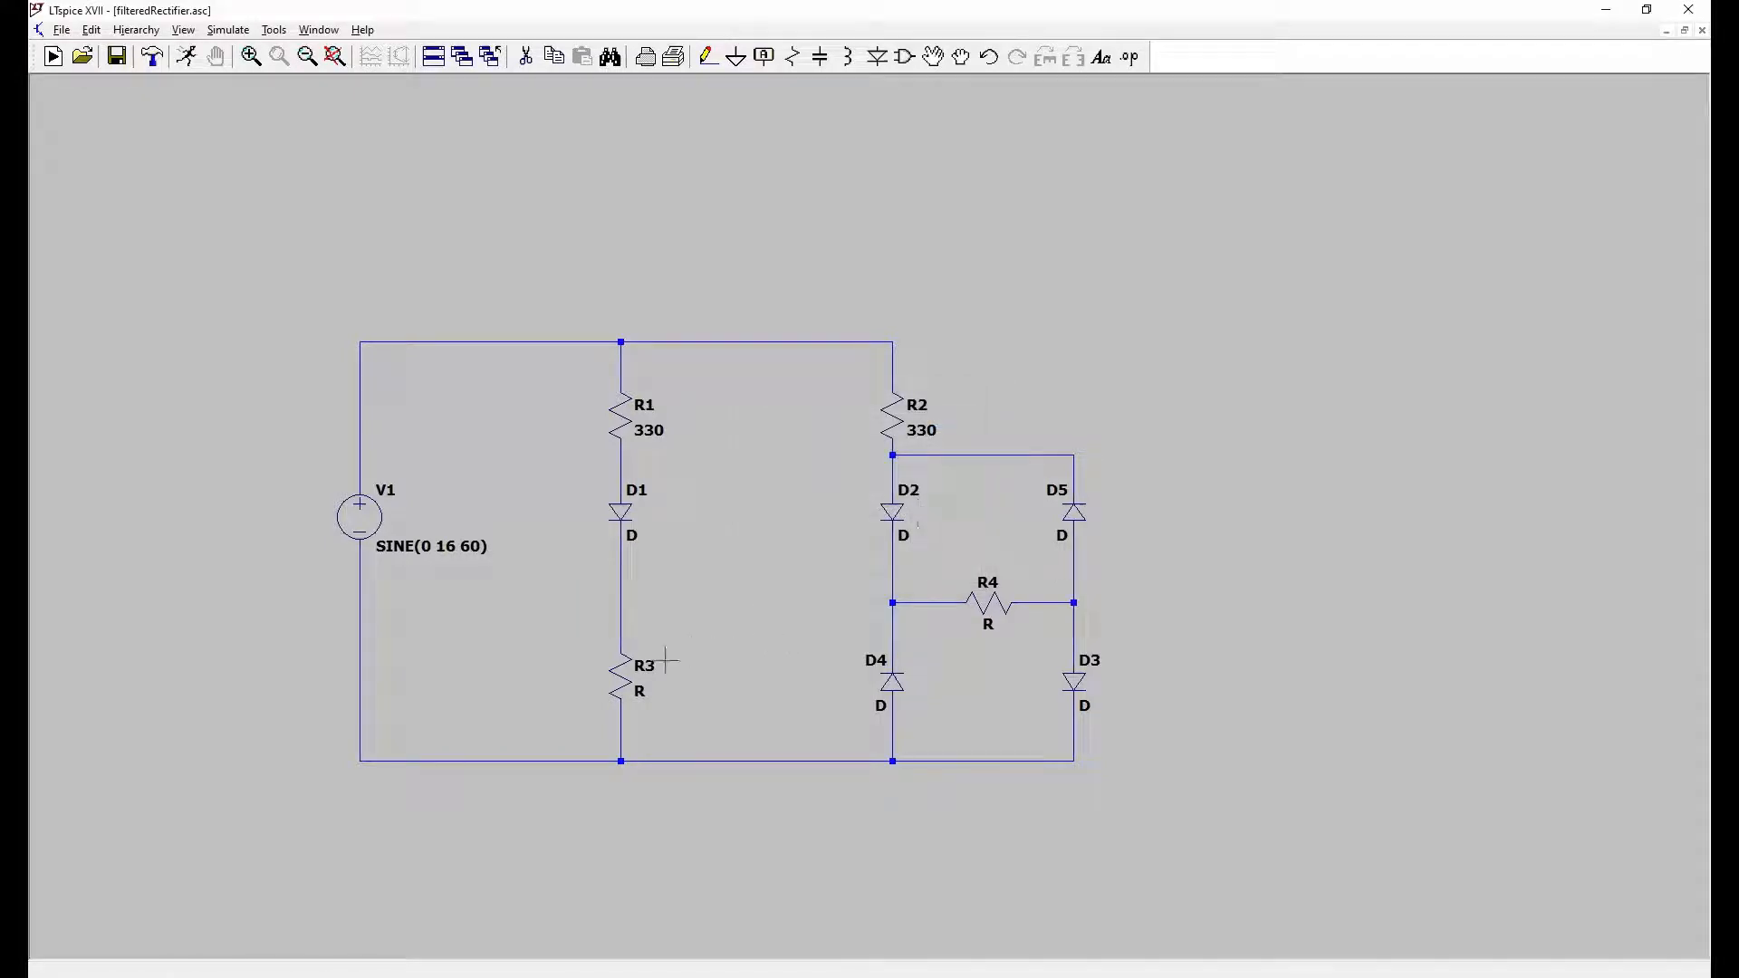
Step: Set the resistance of both R3 and R4 to 1000 ohms
{"action": "right_click", "coordinate": [622, 681]}
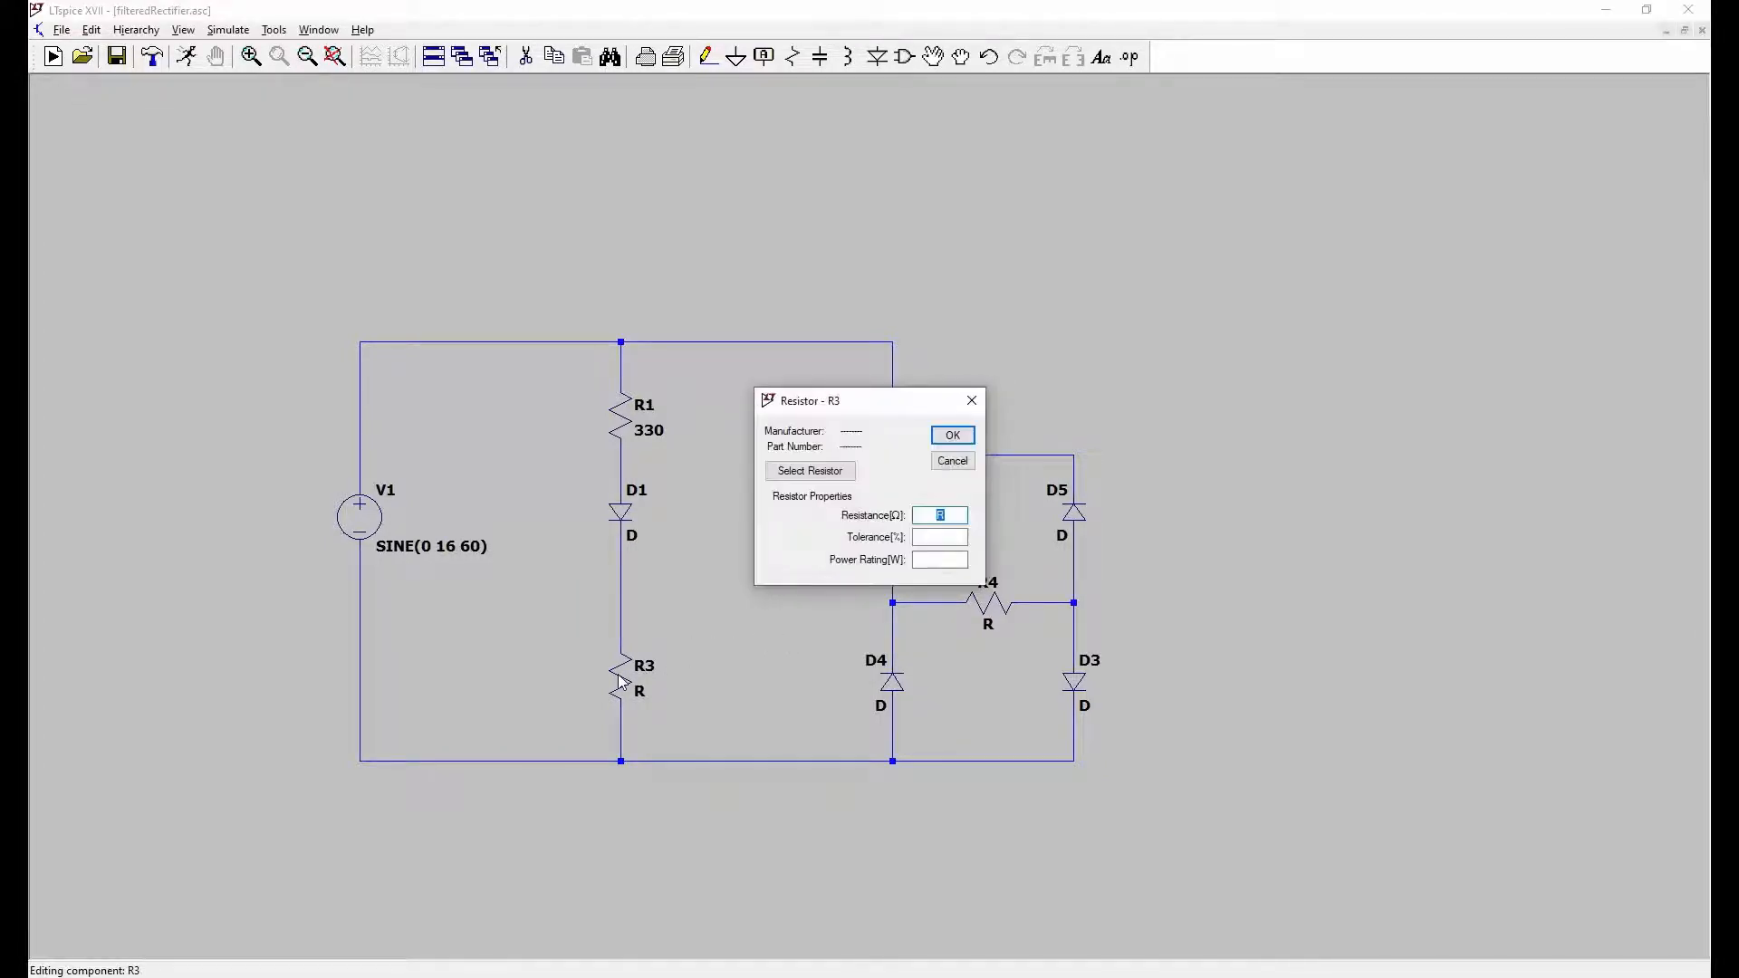
{"action": "type", "text": "1000"}
{"action": "key", "text": "Return"}
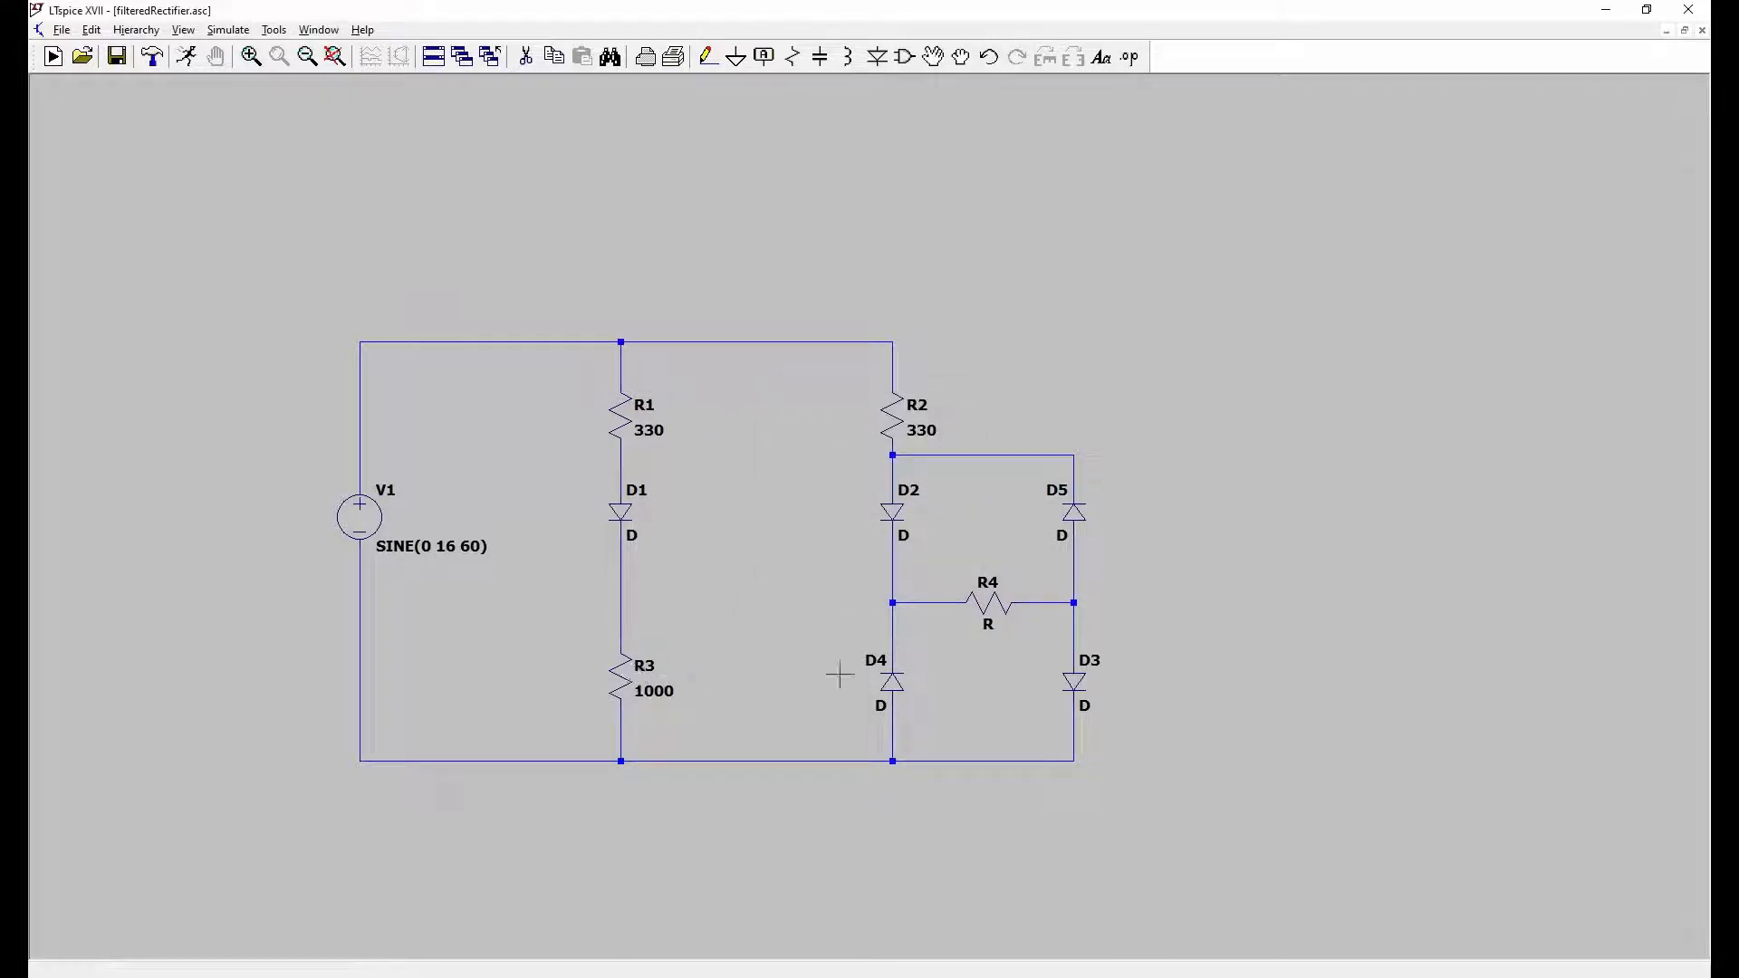
{"action": "right_click", "coordinate": [984, 604]}
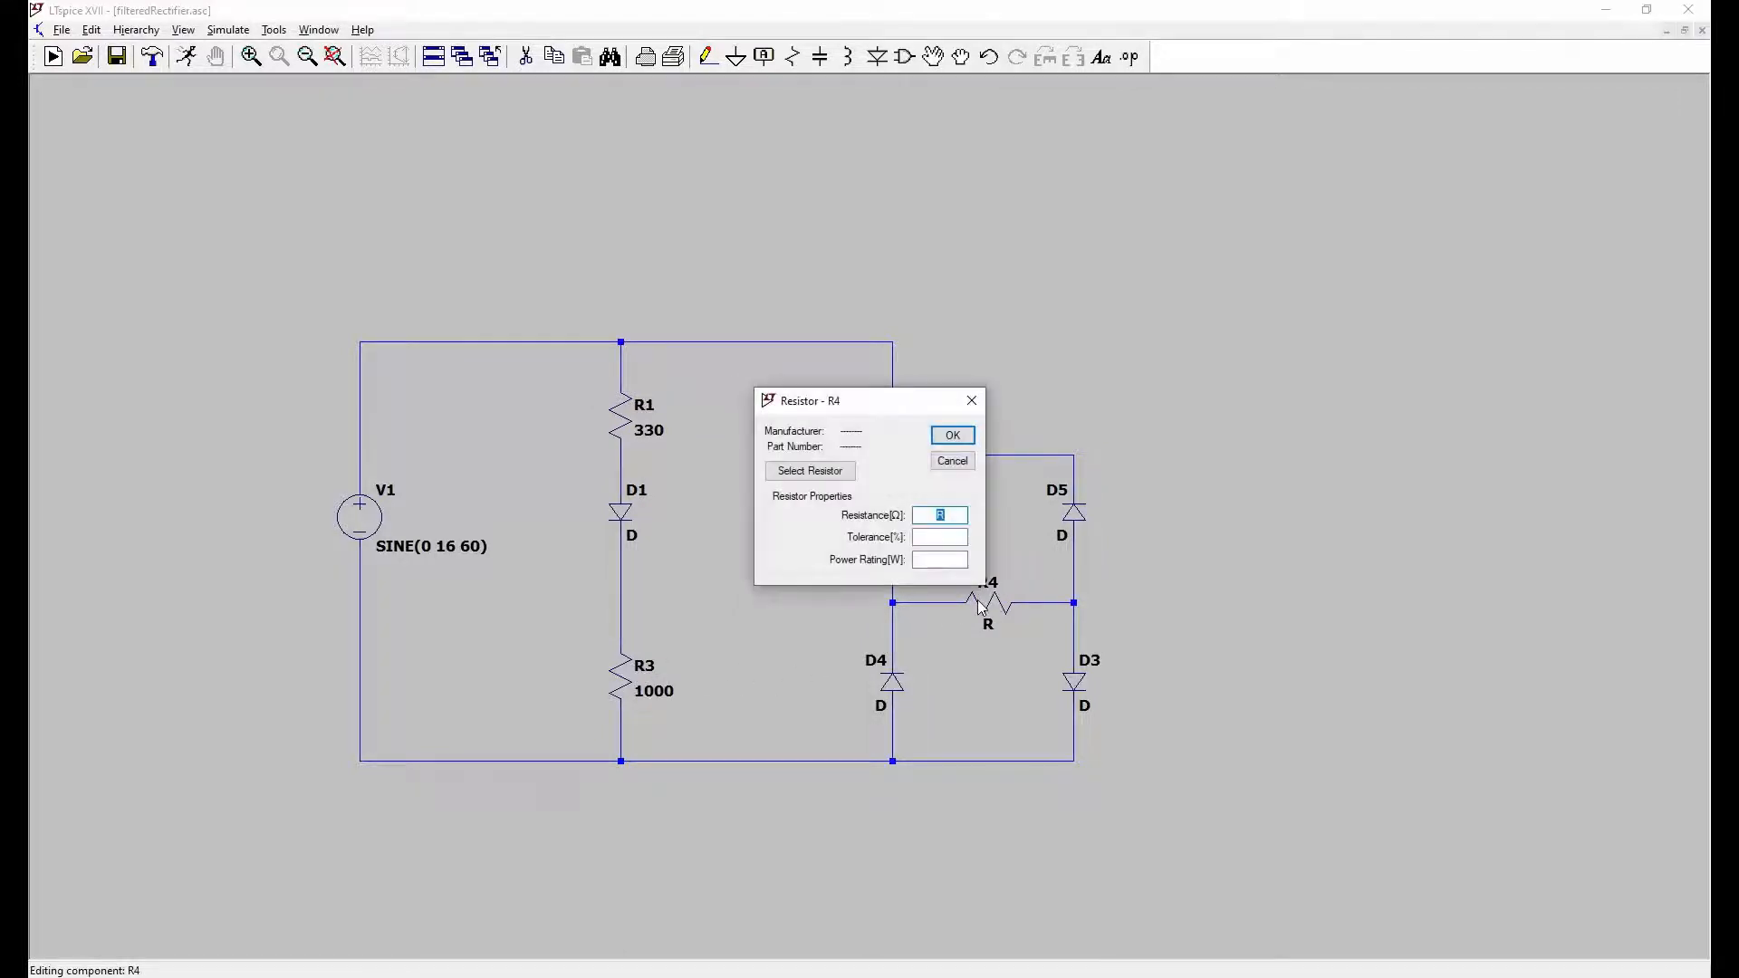
{"action": "type", "text": "1000"}
{"action": "key", "text": "Return"}
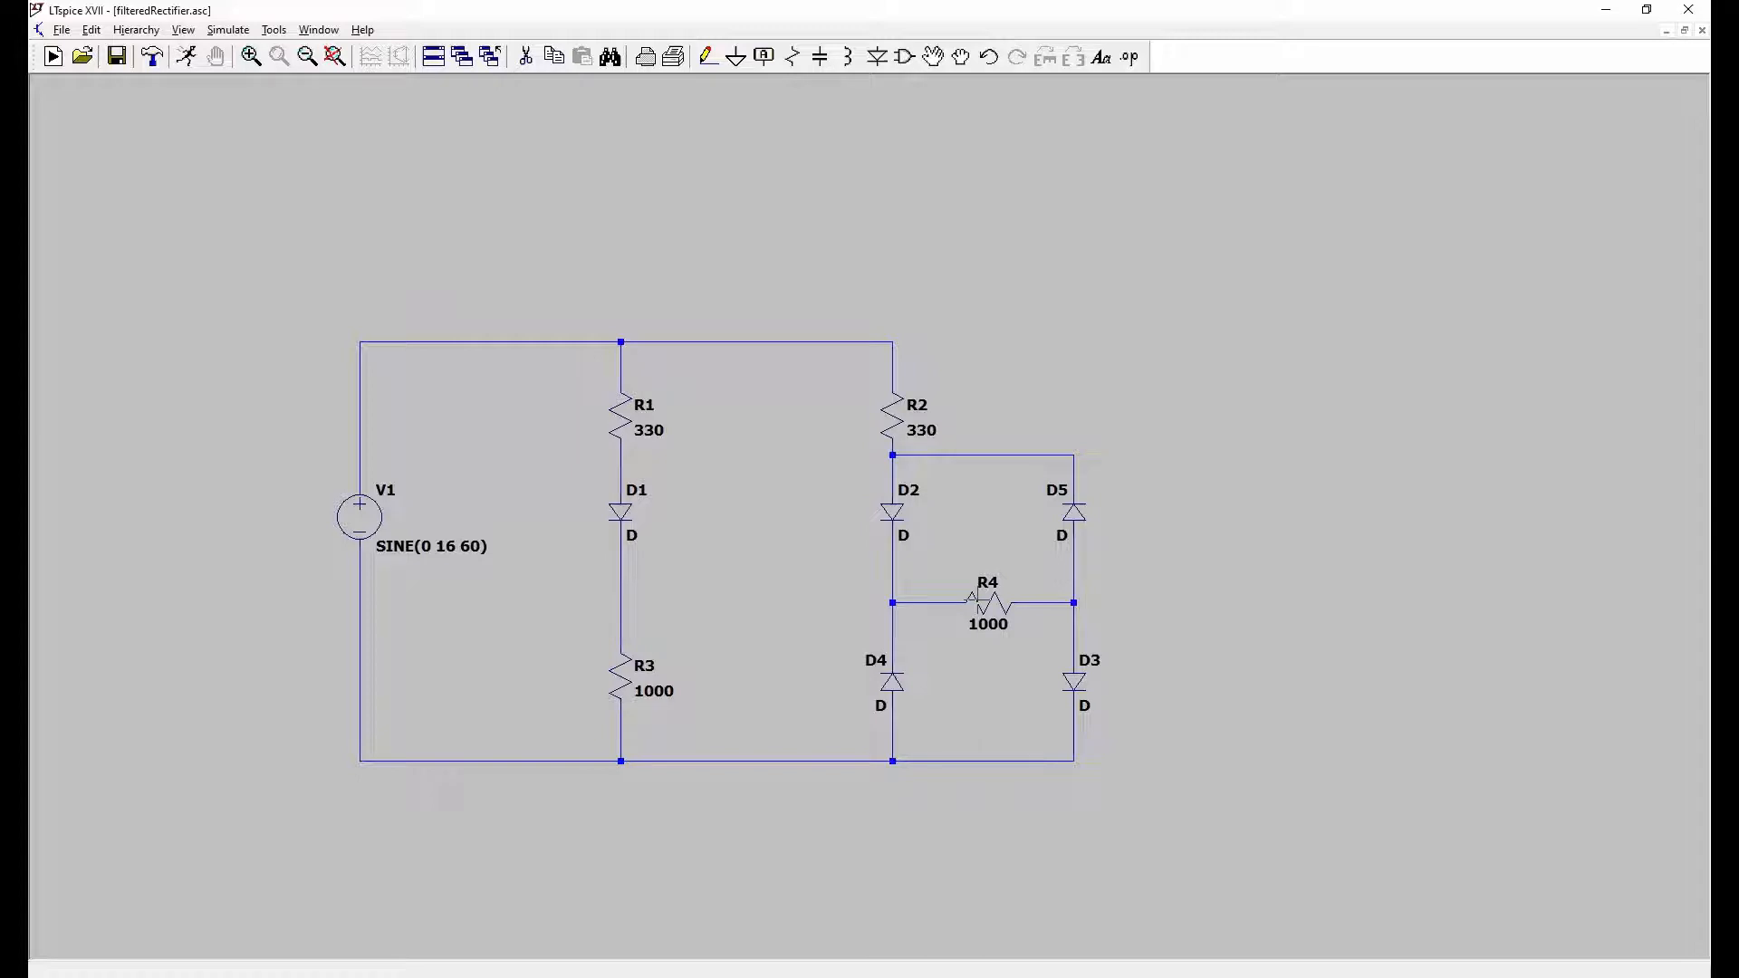
Step: Place a ground symbol below R3 and wire it to the bottom wire at R3's junction
{"action": "left_click", "coordinate": [737, 60]}
{"action": "left_click", "coordinate": [735, 68]}
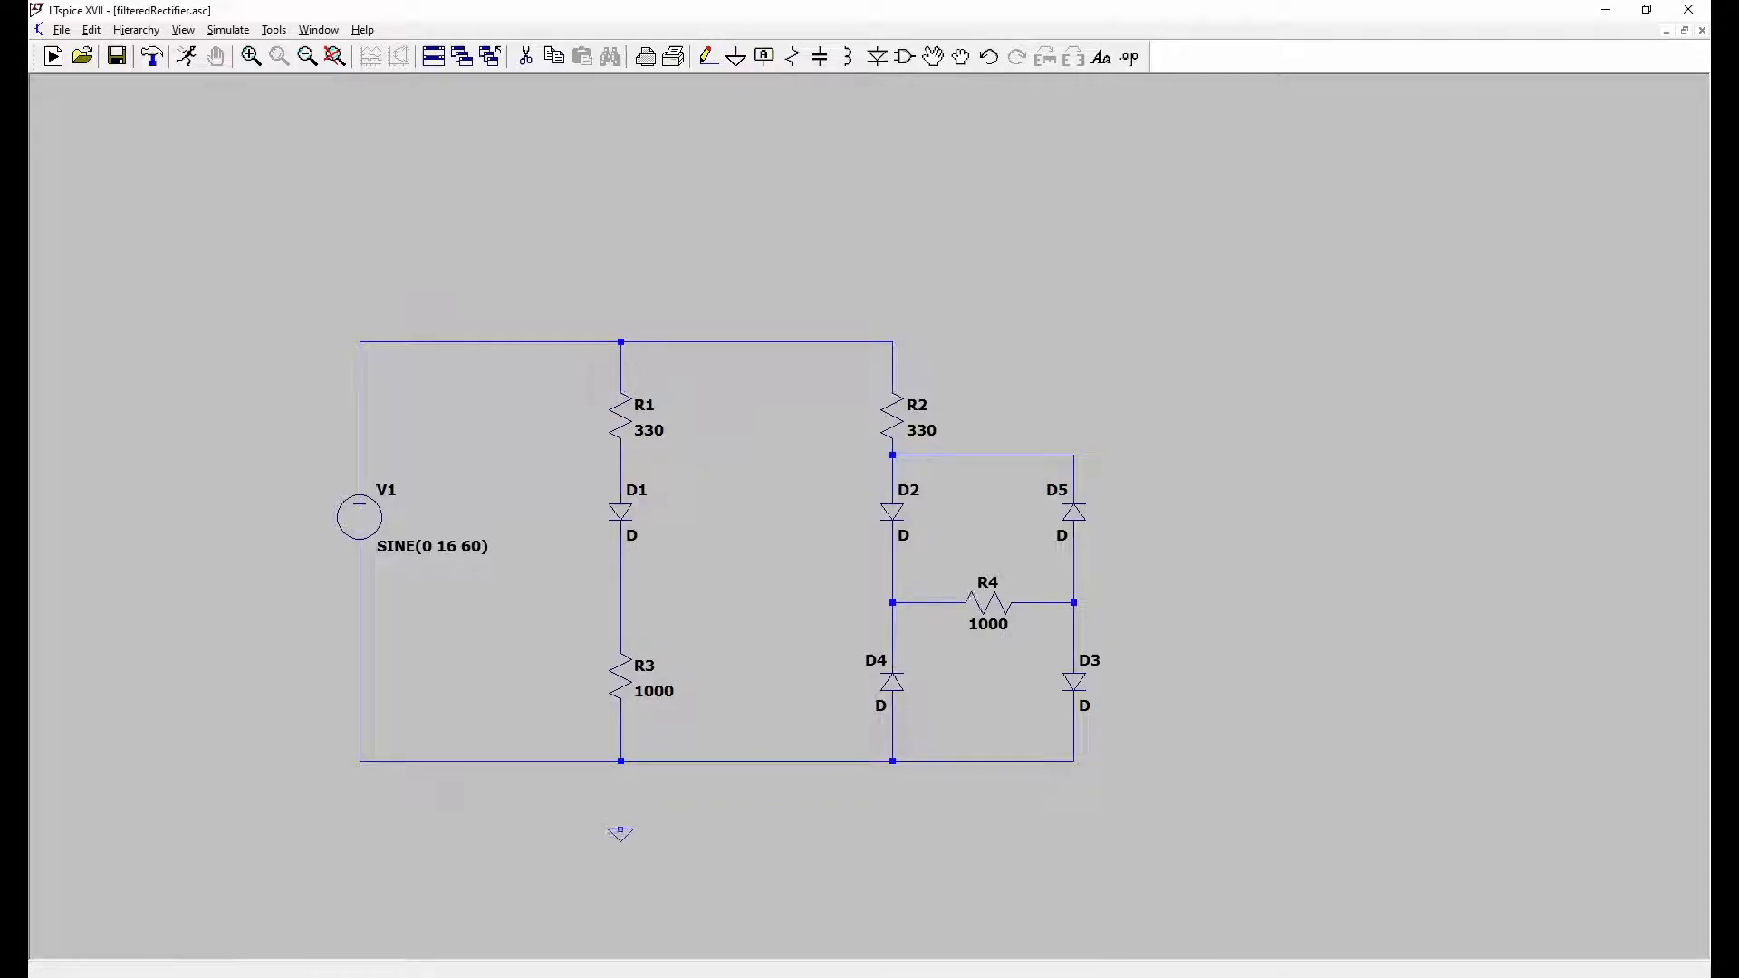
{"action": "left_click", "coordinate": [620, 829]}
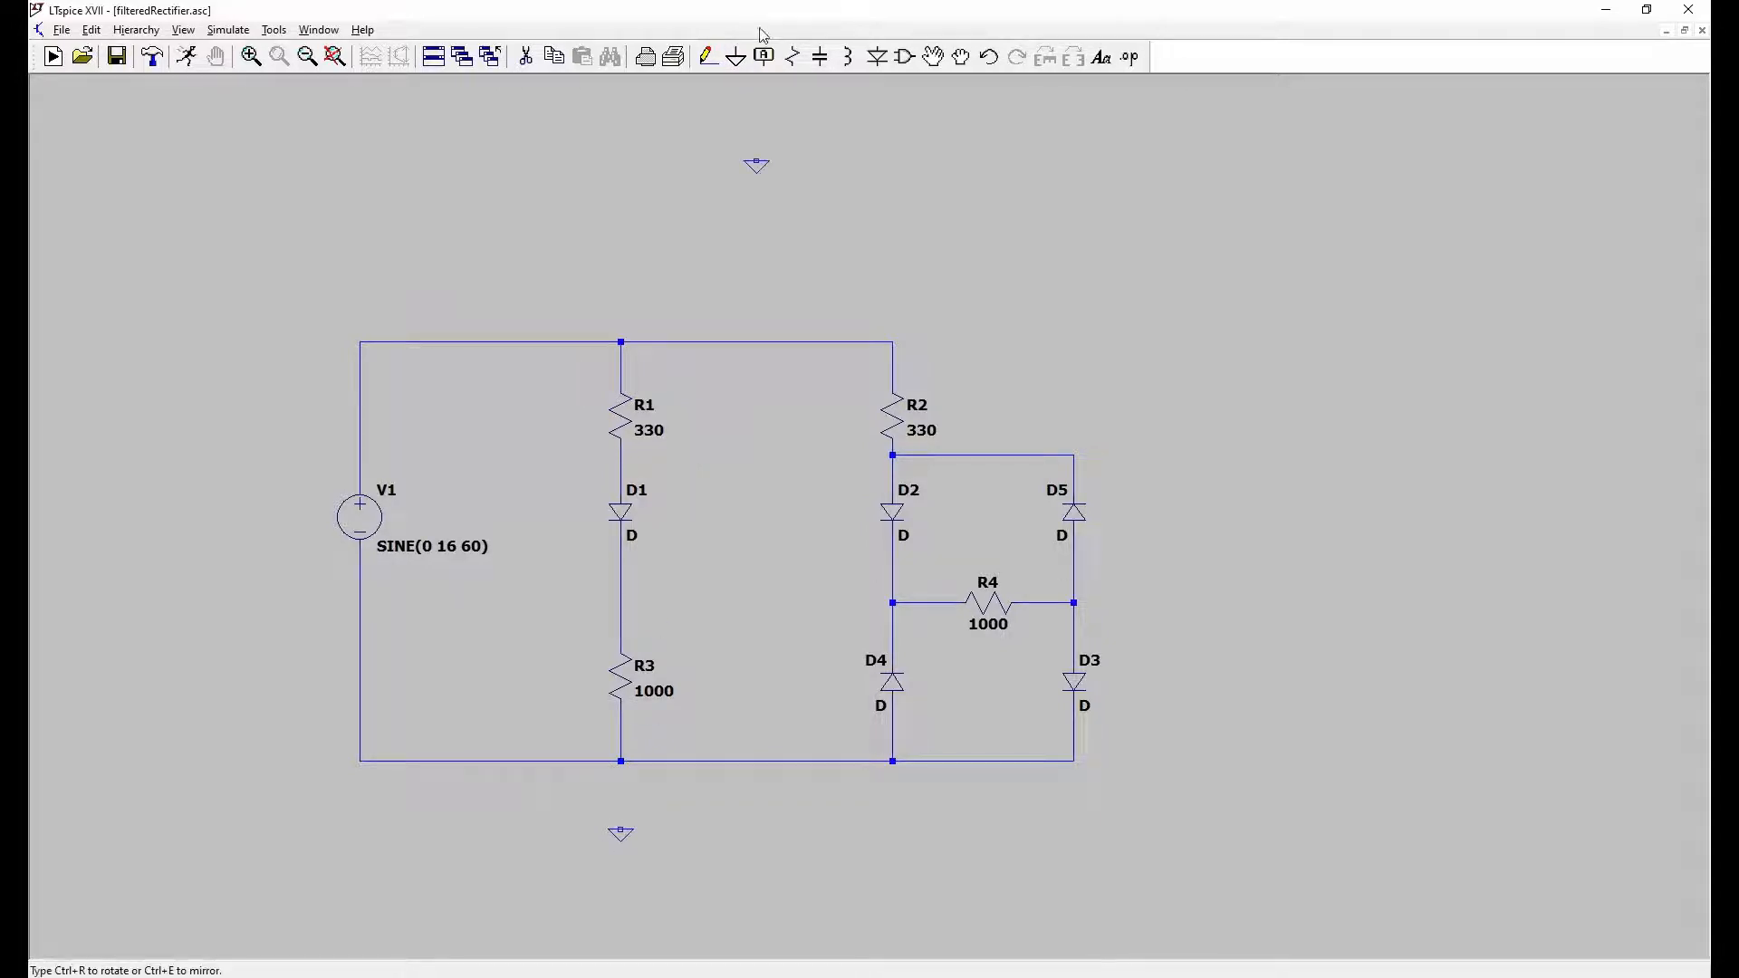
{"action": "left_click", "coordinate": [708, 57]}
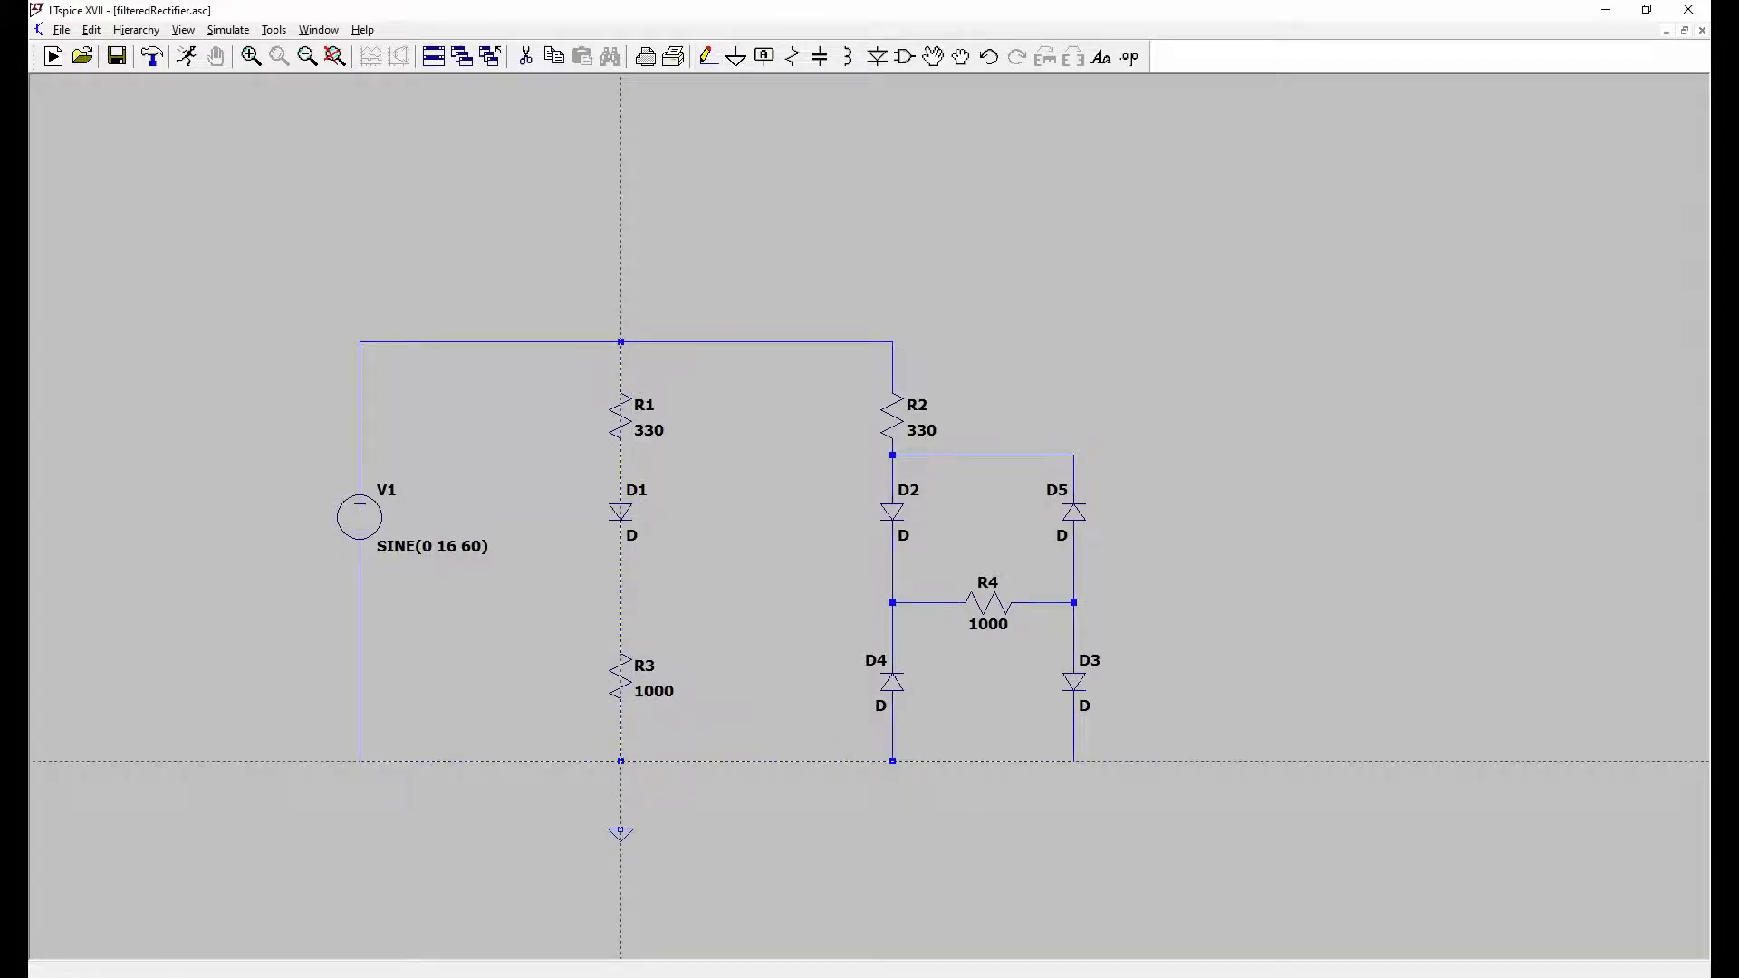
{"action": "left_click", "coordinate": [620, 760]}
{"action": "left_click", "coordinate": [620, 829]}
{"action": "key", "text": "Escape"}
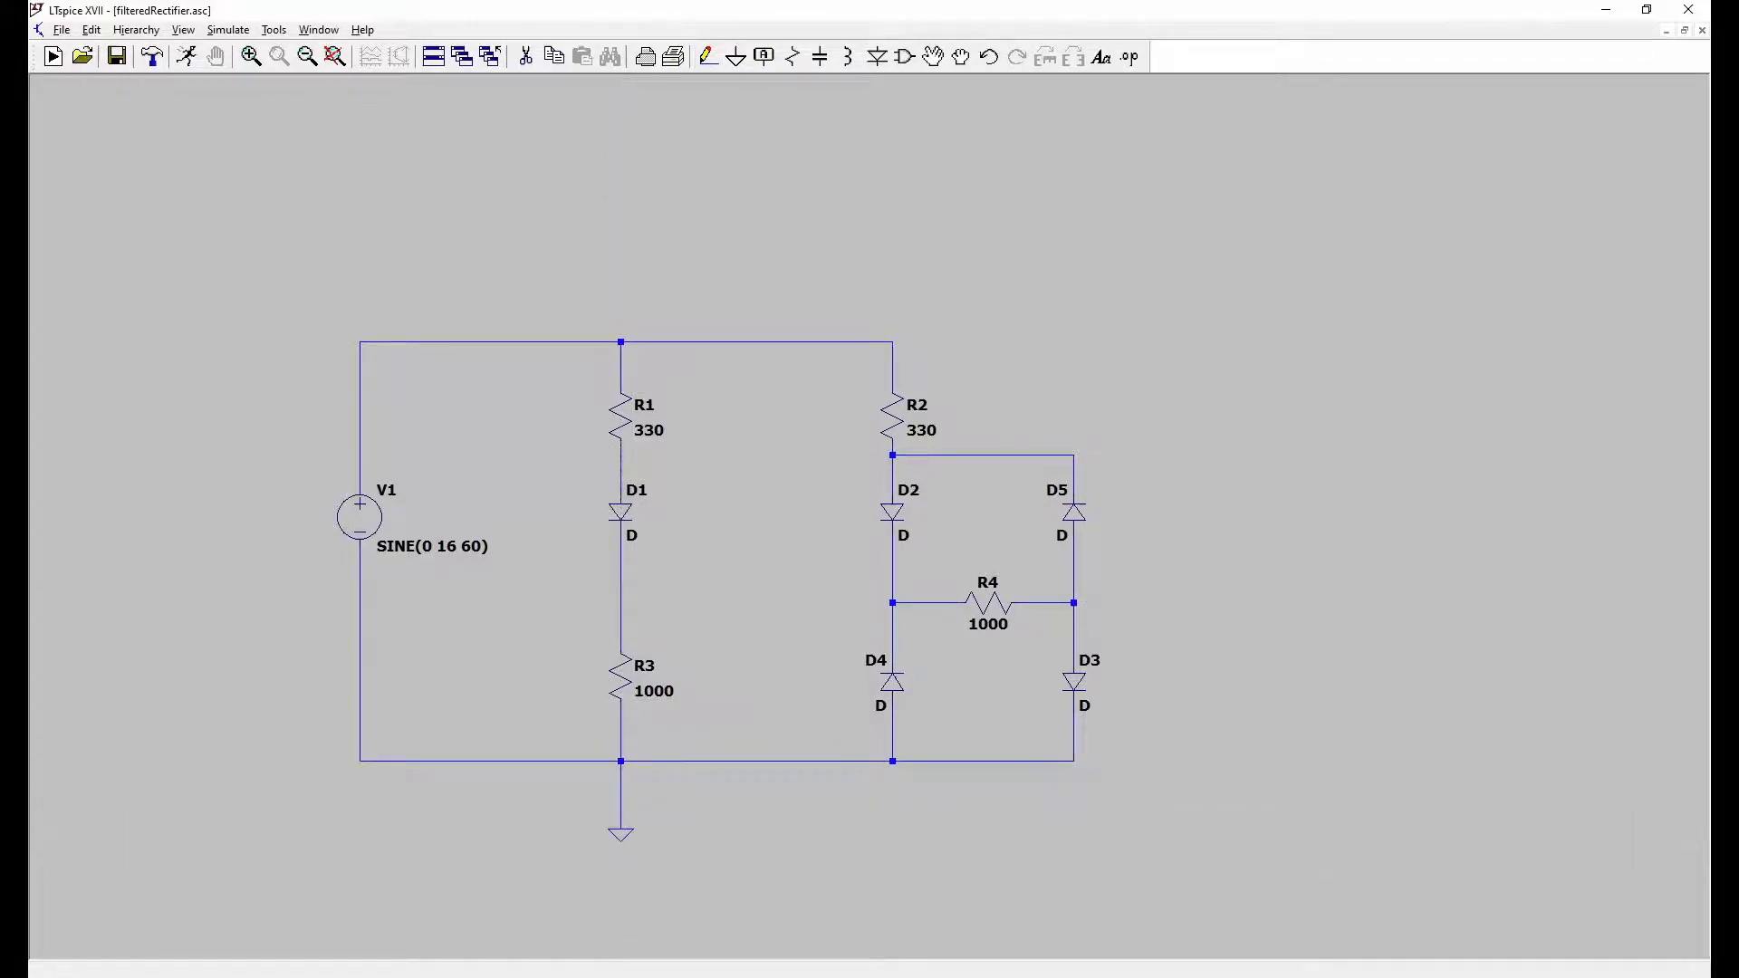
Step: Run a transient simulation of the circuit with a stop time of 0.1 s
{"action": "key", "text": "F3"}
{"action": "key", "text": "Up"}
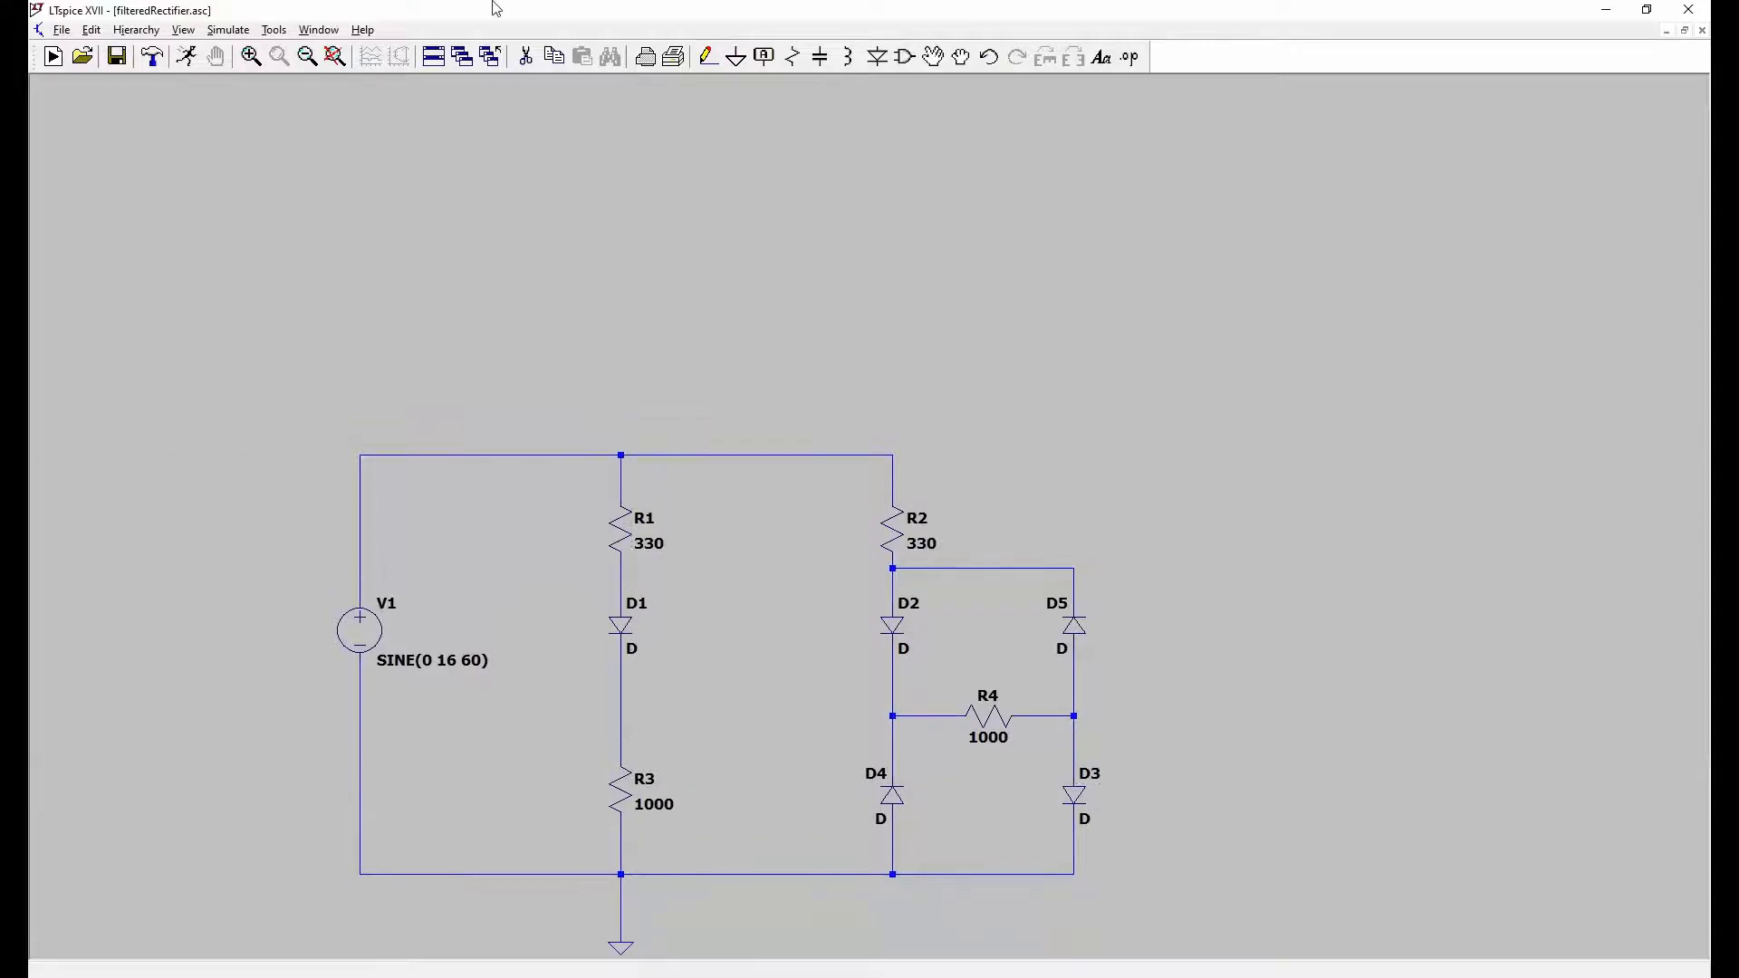
{"action": "left_click", "coordinate": [225, 30]}
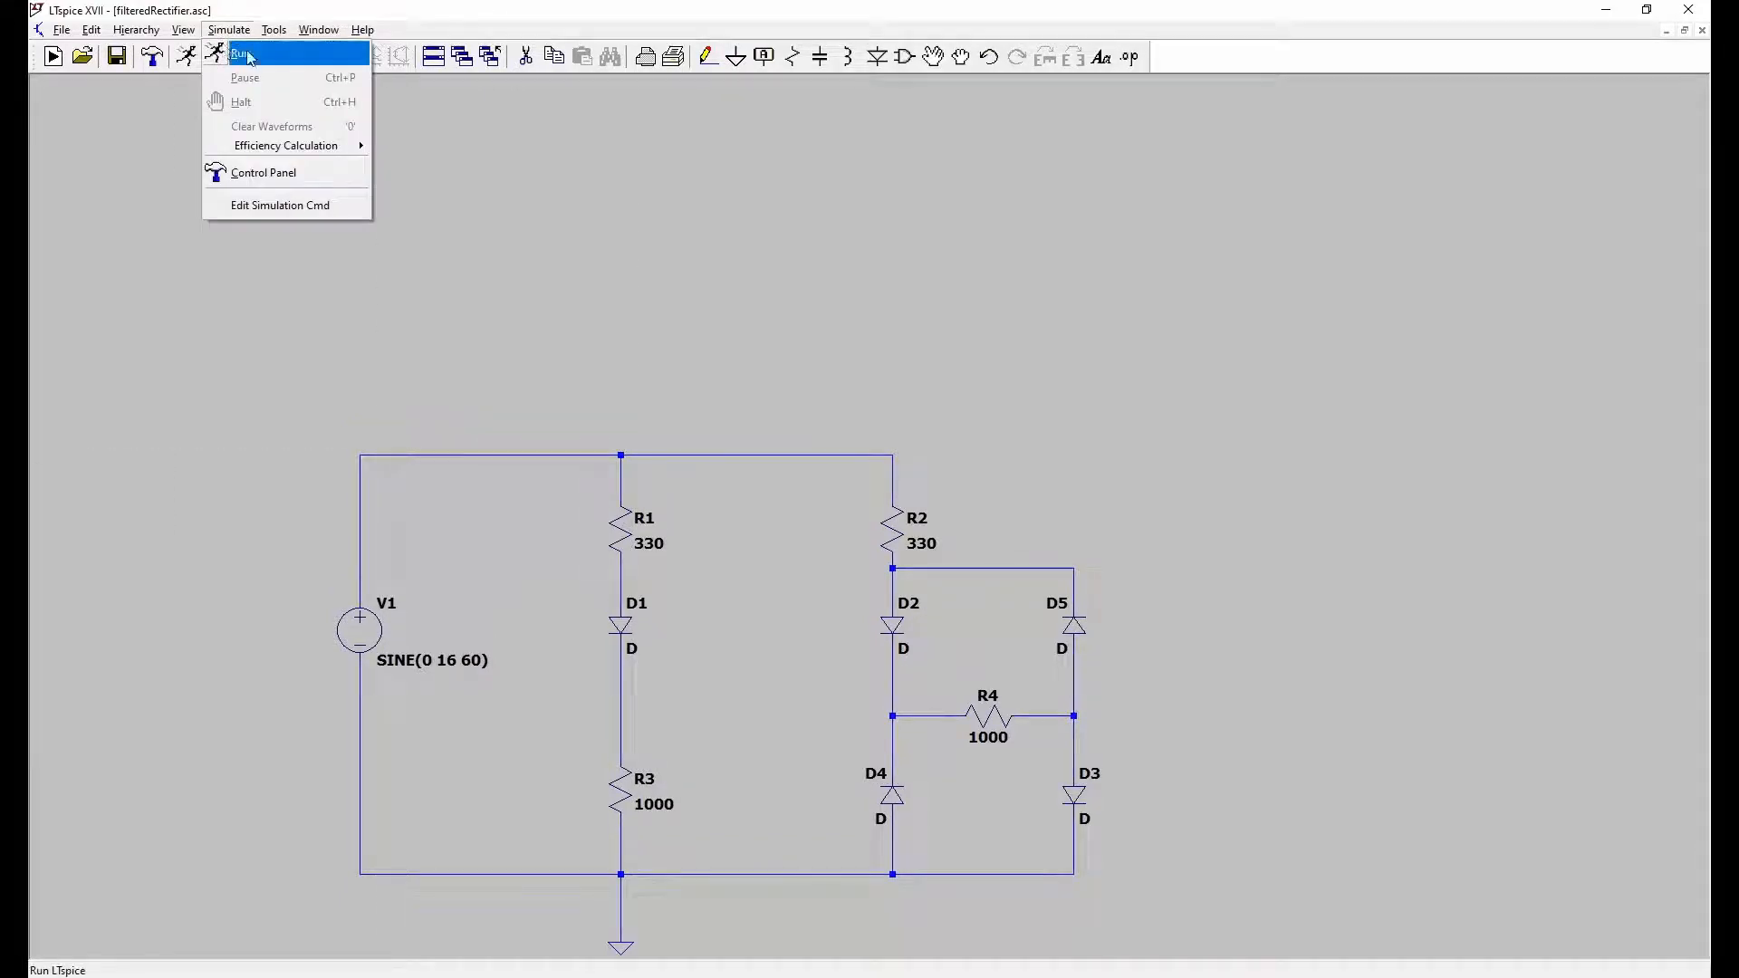
{"action": "left_click", "coordinate": [249, 57]}
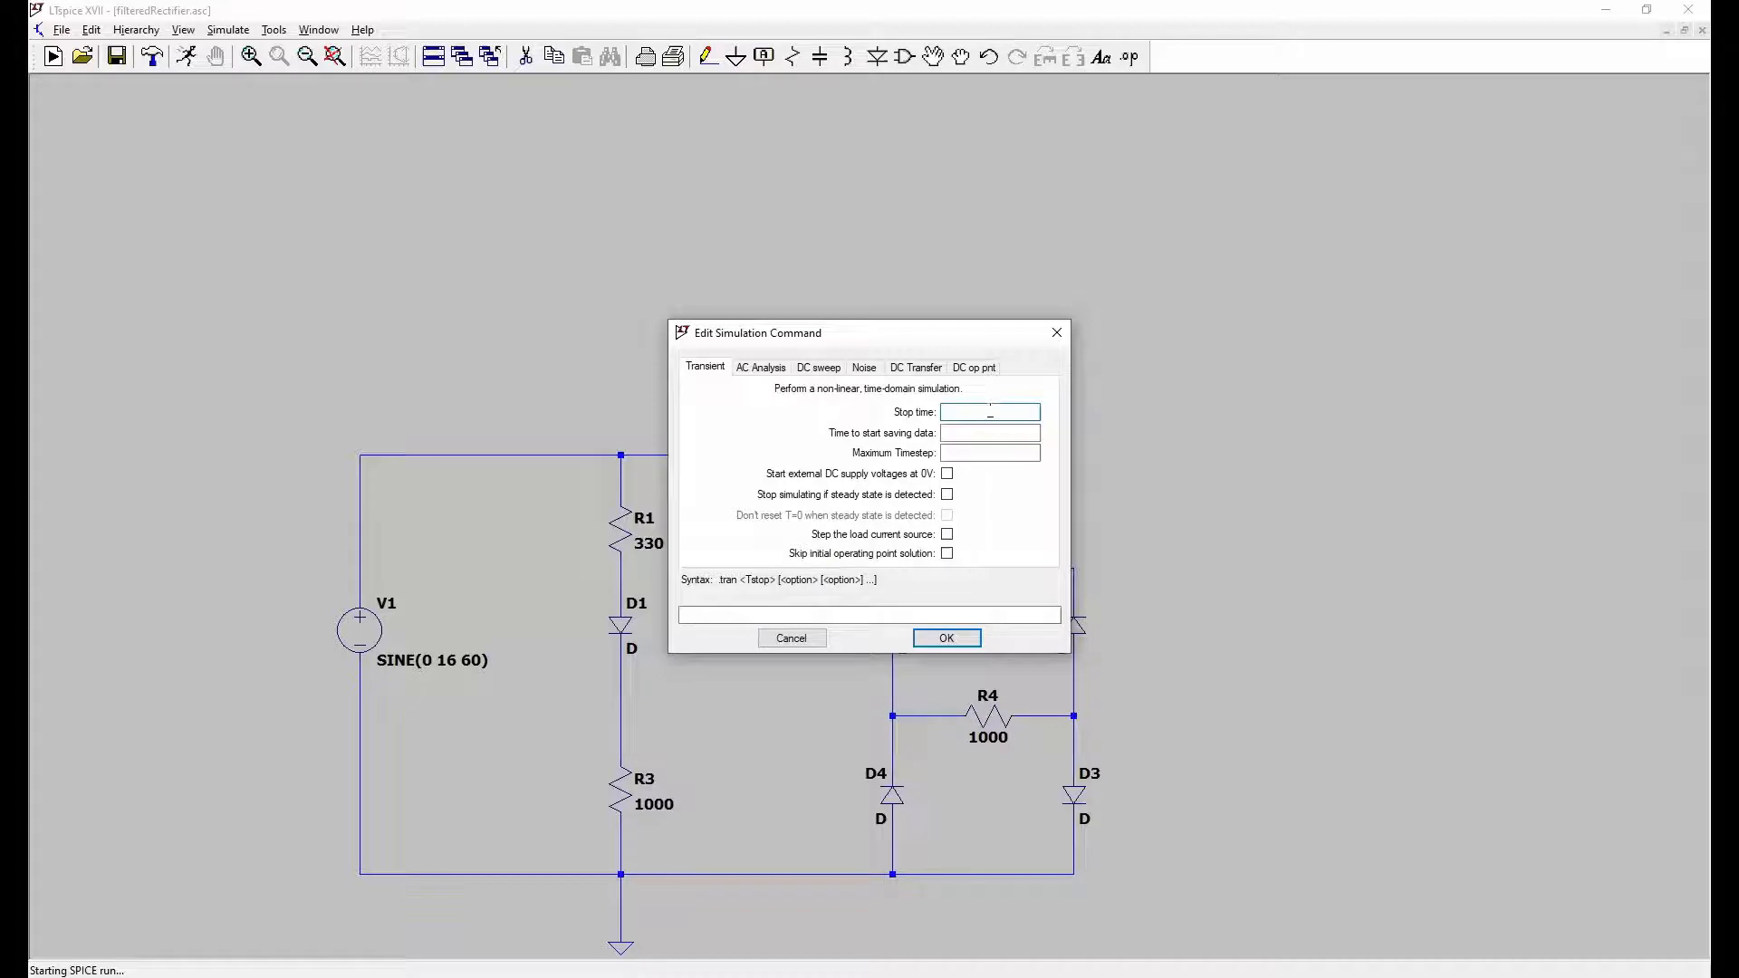
{"action": "type", "text": "0.1"}
{"action": "left_click", "coordinate": [946, 639]}
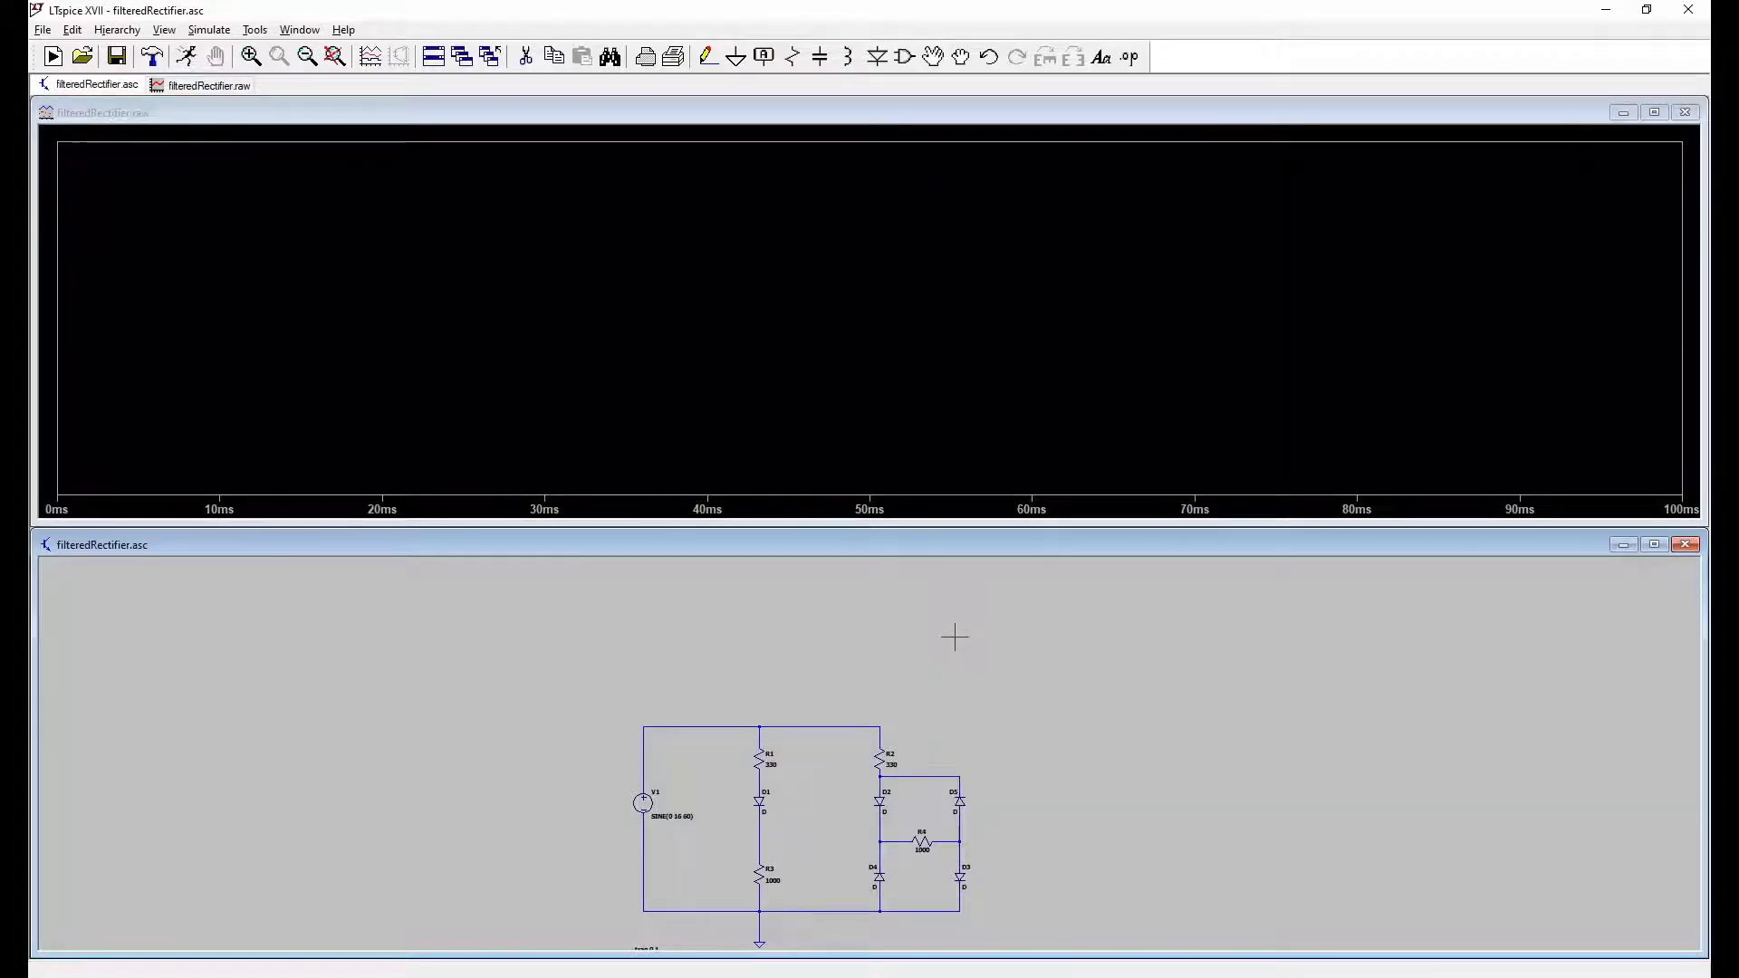
Step: Plot the voltages of V1's top wire, the node between R1 and D1, and the node between D1 and R3
{"action": "left_click_drag", "start_coordinate": [818, 803], "coordinate": [778, 722]}
{"action": "scroll", "coordinate": [778, 723], "scroll_direction": "down", "scroll_amount": 1}
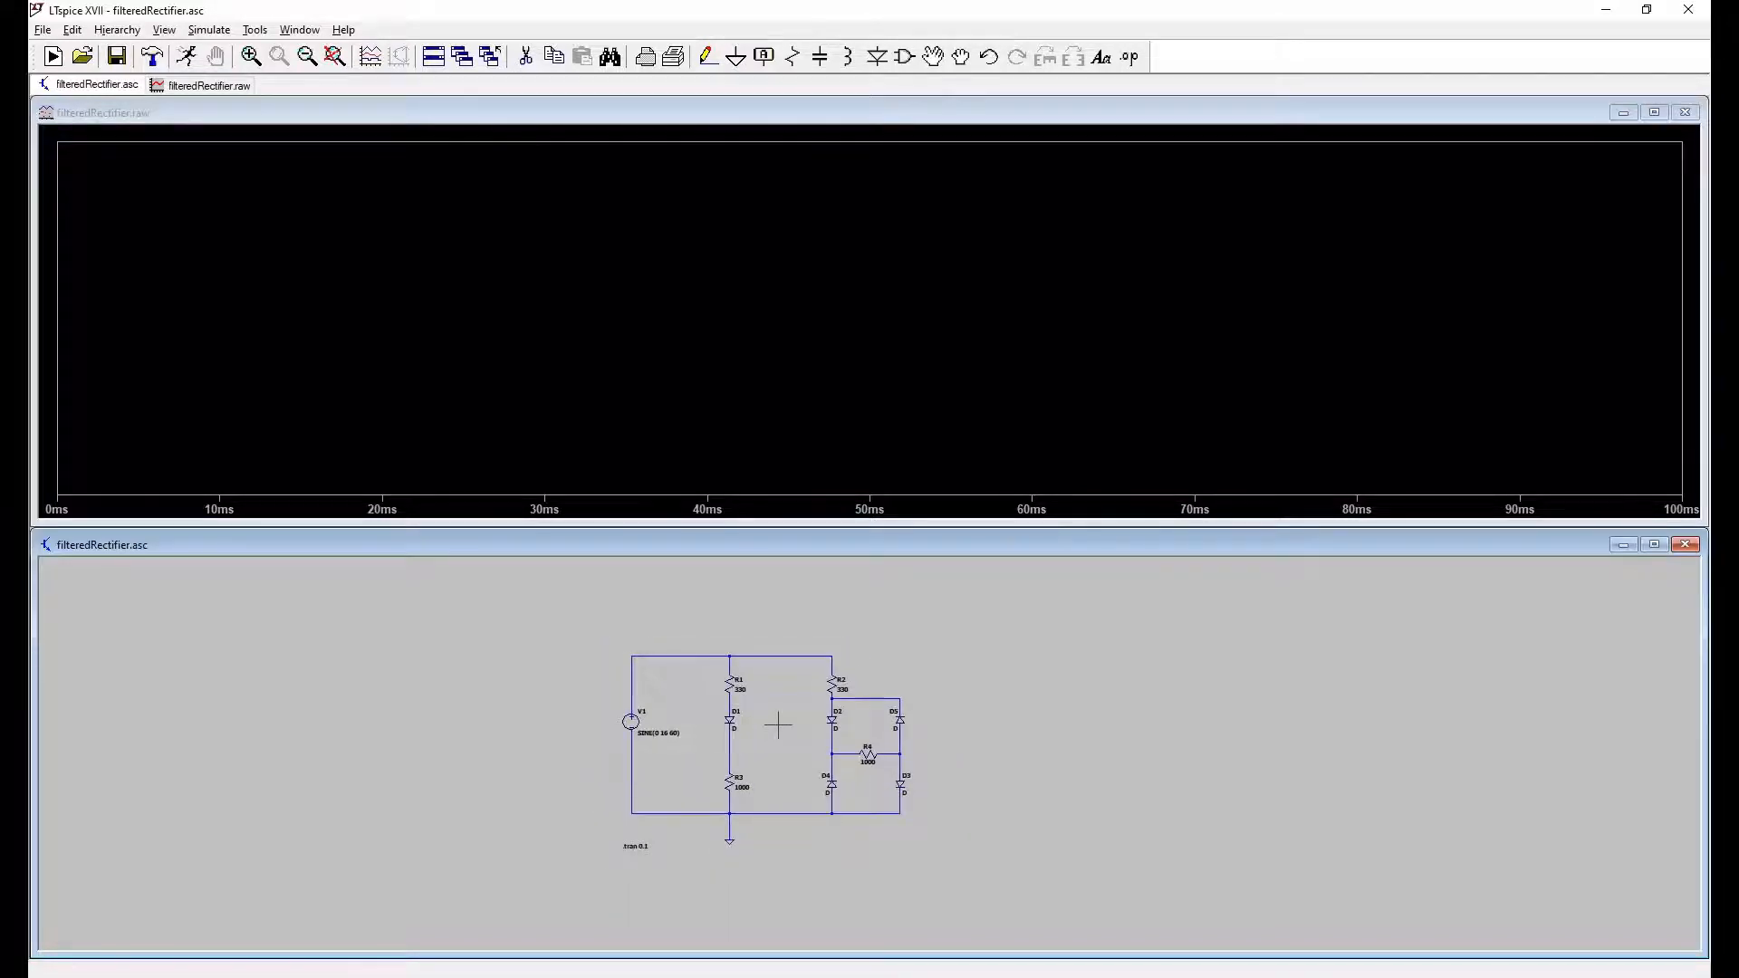
{"action": "scroll", "coordinate": [778, 722], "scroll_direction": "up", "scroll_amount": 1}
{"action": "scroll", "coordinate": [778, 722], "scroll_direction": "up", "scroll_amount": 2}
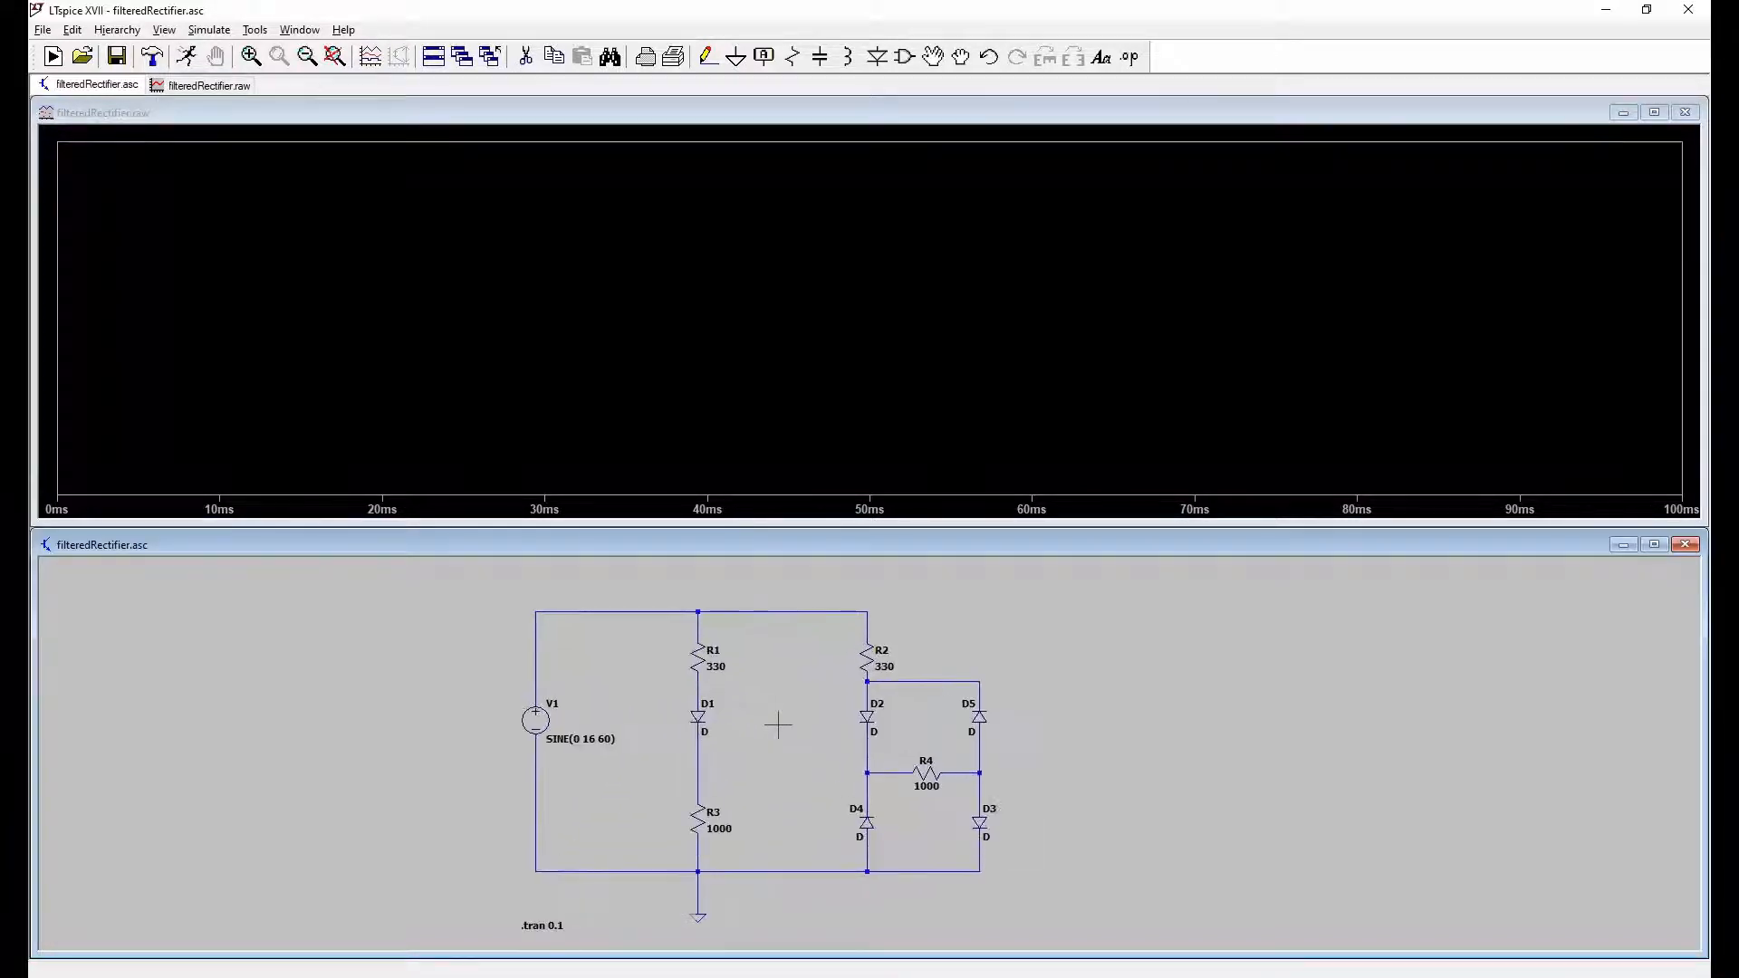
{"action": "scroll", "coordinate": [778, 722], "scroll_direction": "up", "scroll_amount": 1}
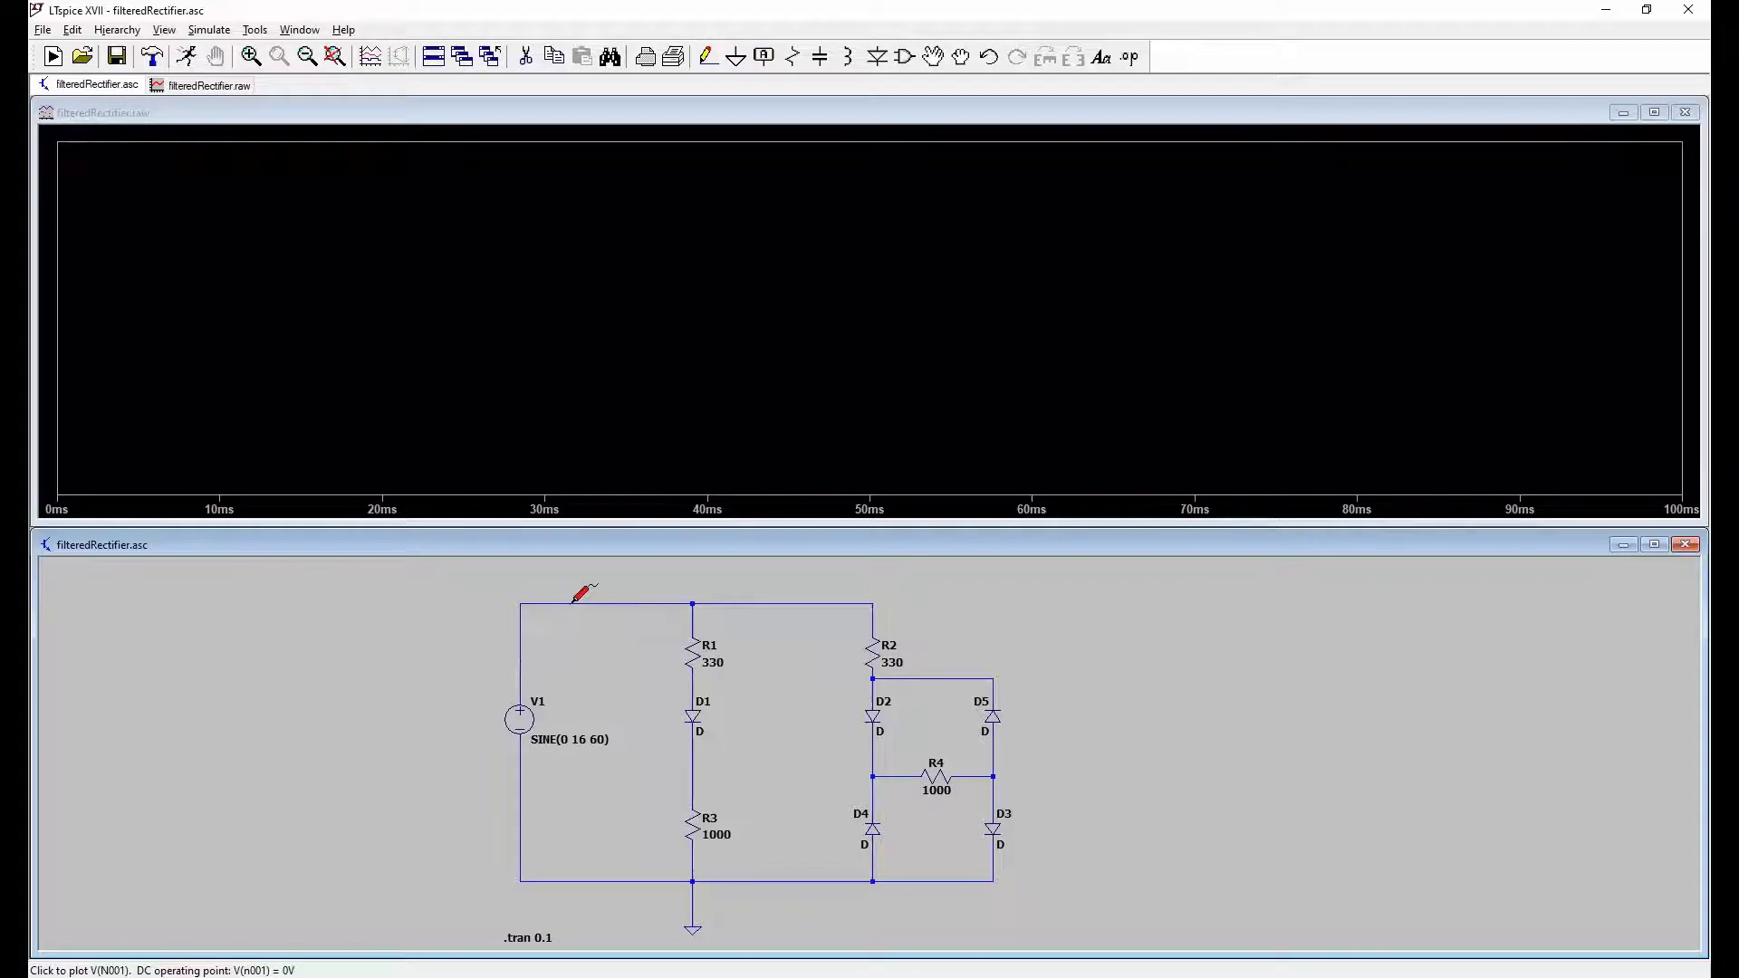
{"action": "left_click", "coordinate": [618, 604]}
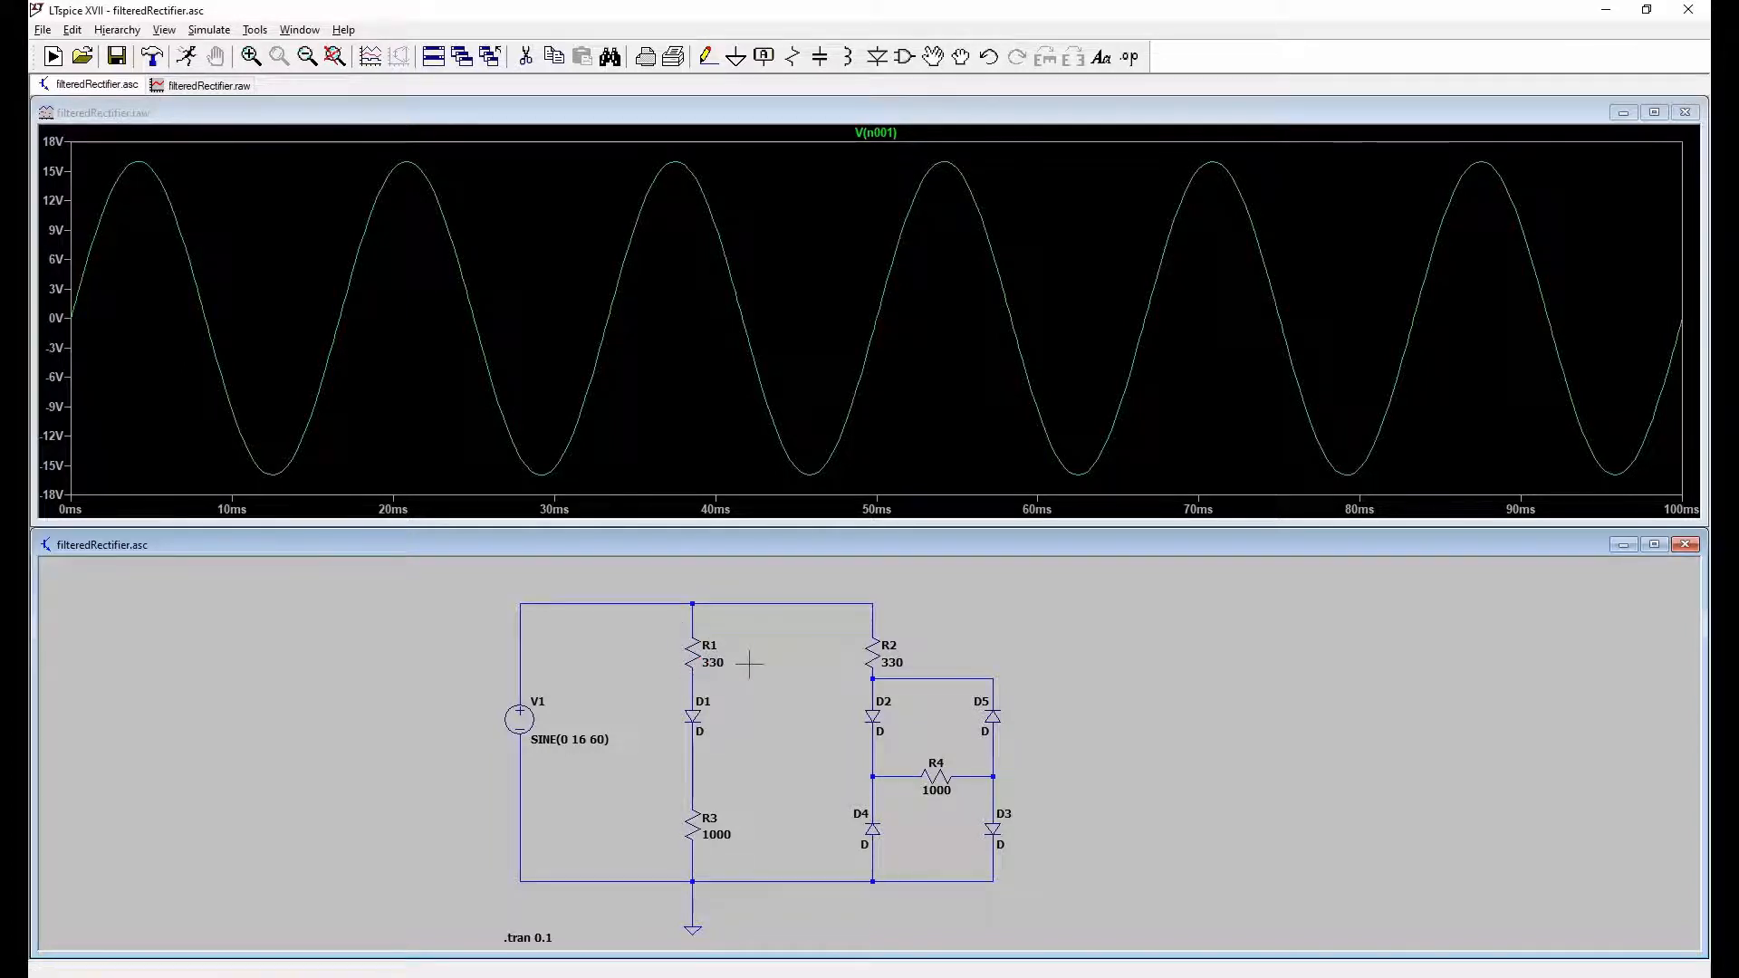
{"action": "left_click", "coordinate": [696, 680]}
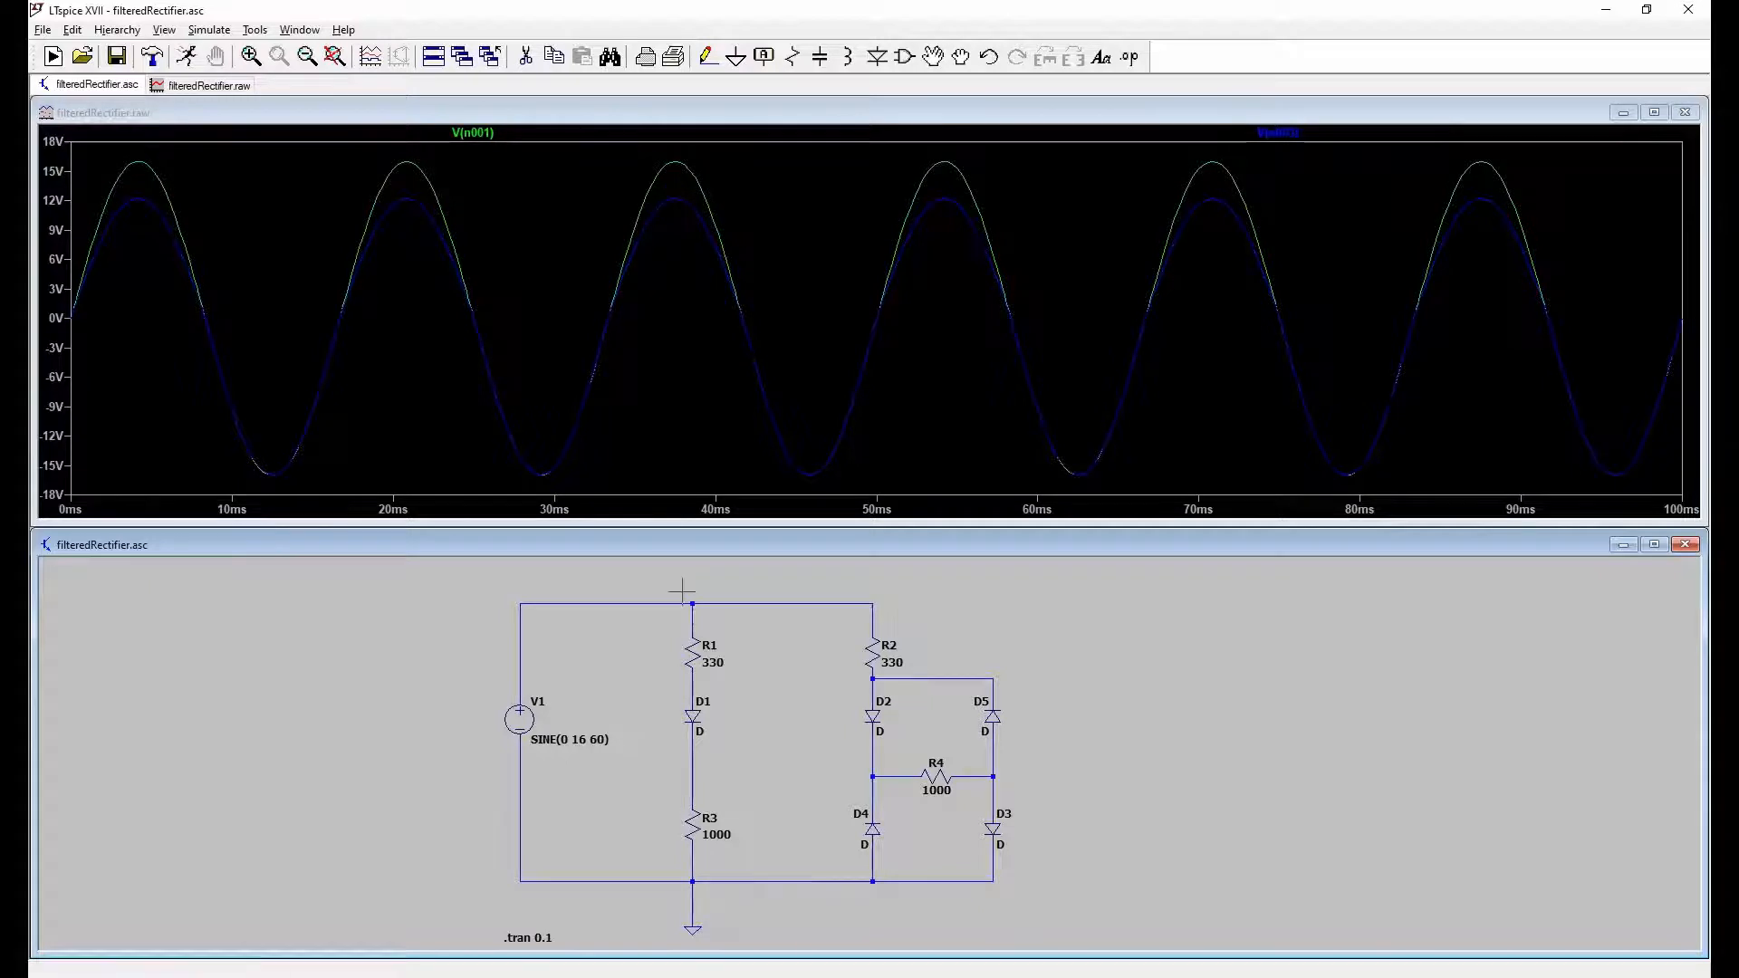
{"action": "left_click", "coordinate": [694, 763]}
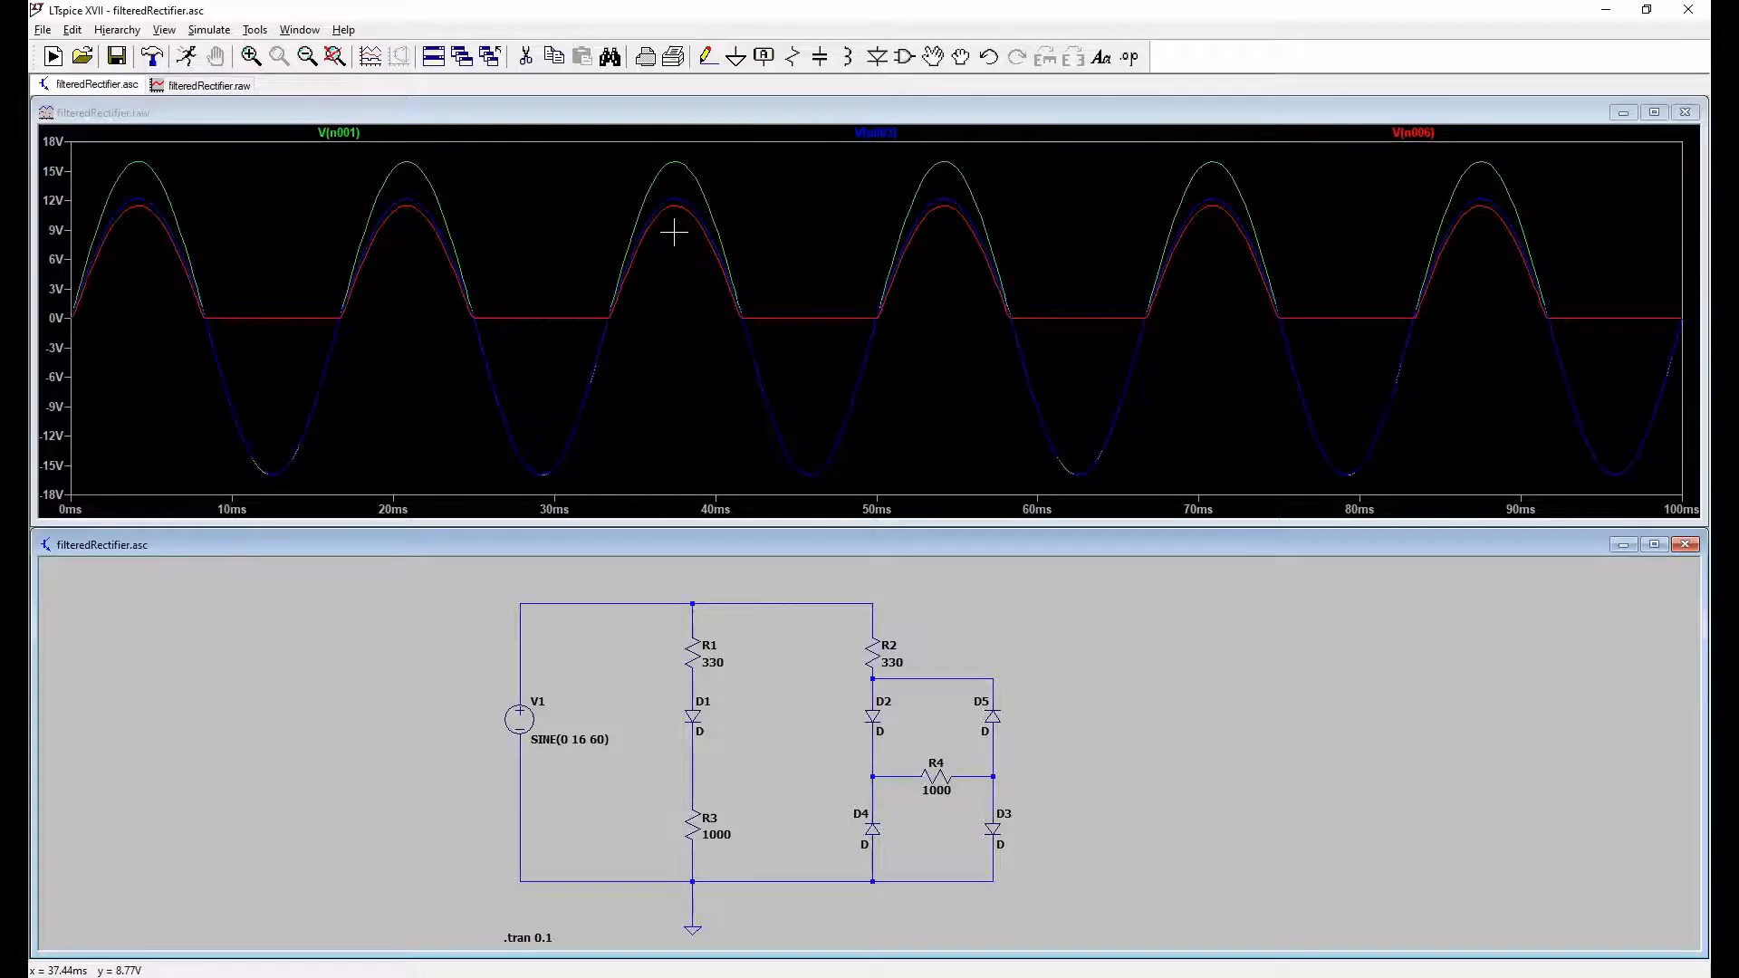
Step: Isolate the voltage between D1 and R3, then plot V1's top wire alone and add the node between R2 and D2
{"action": "left_click", "coordinate": [692, 763]}
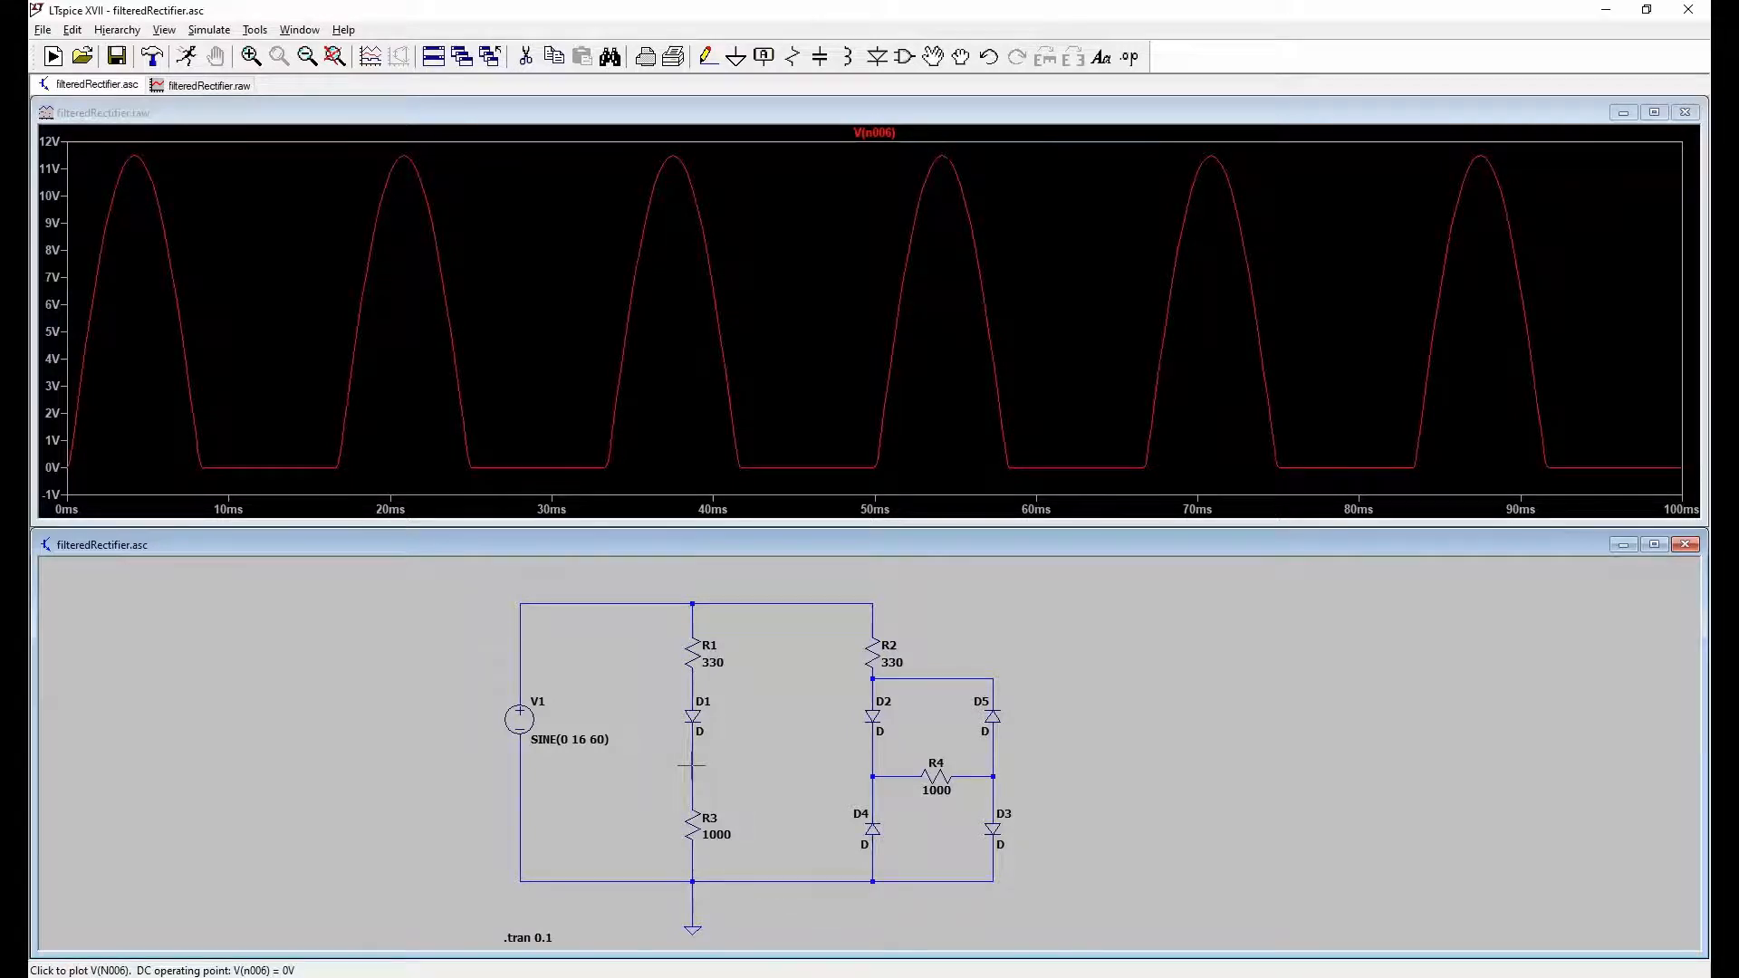
{"action": "left_click", "coordinate": [595, 602]}
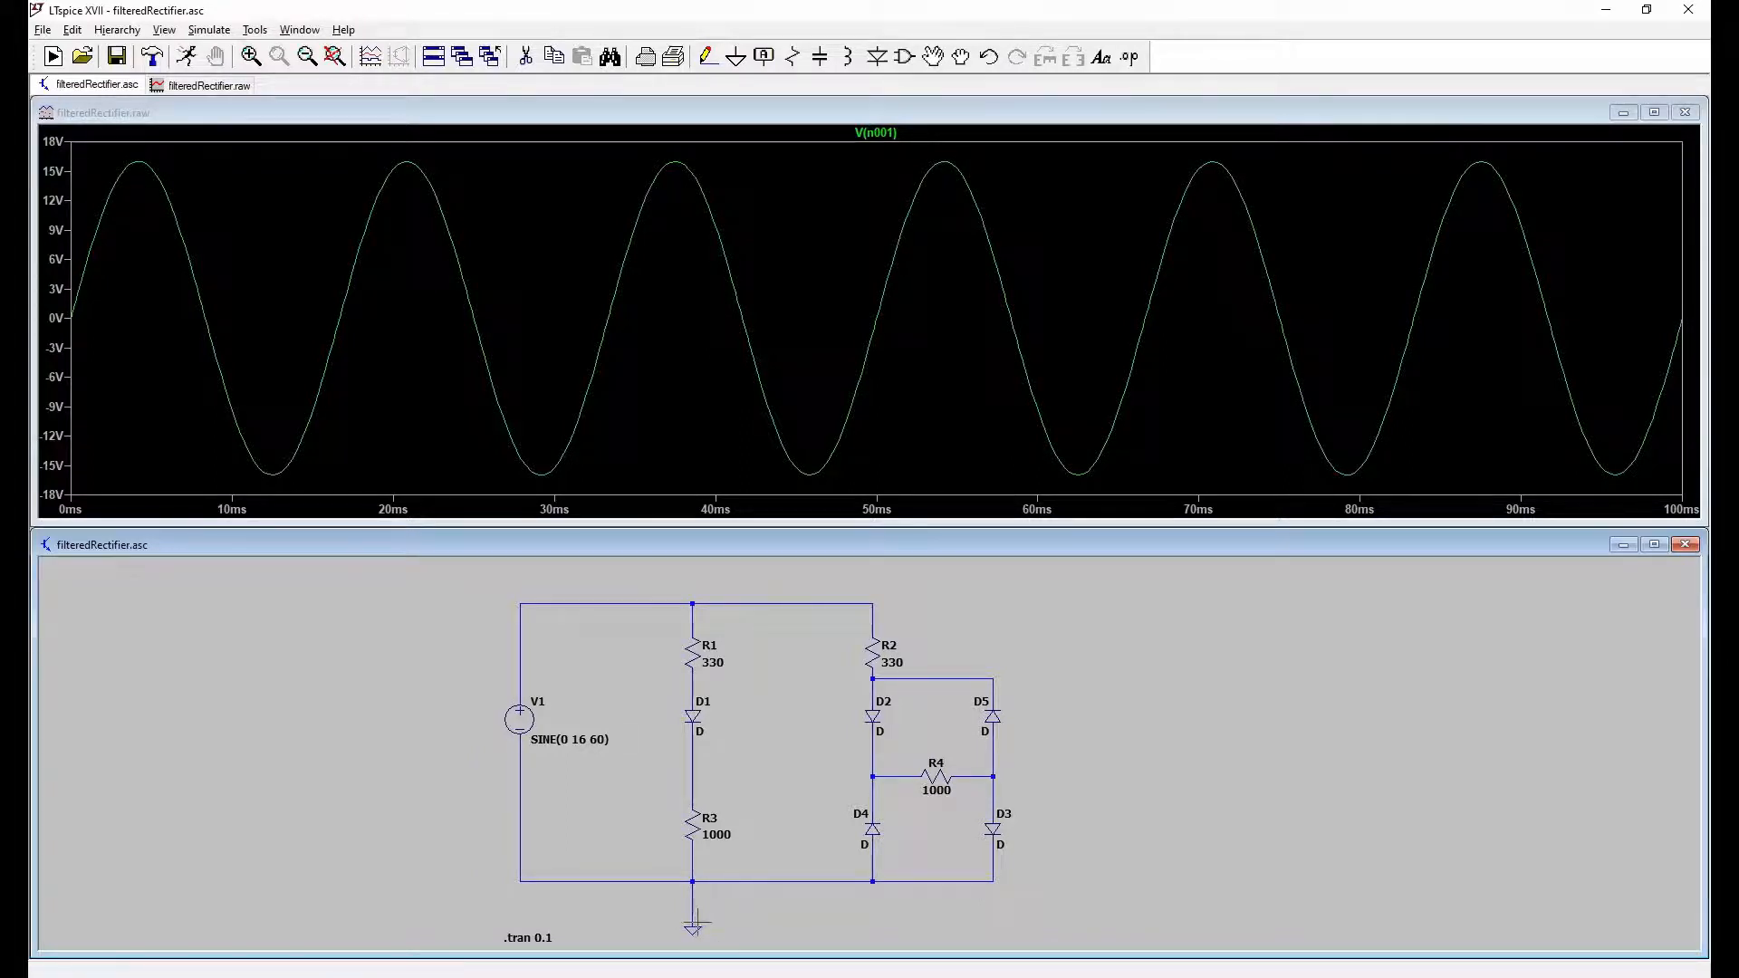
{"action": "left_click", "coordinate": [891, 677]}
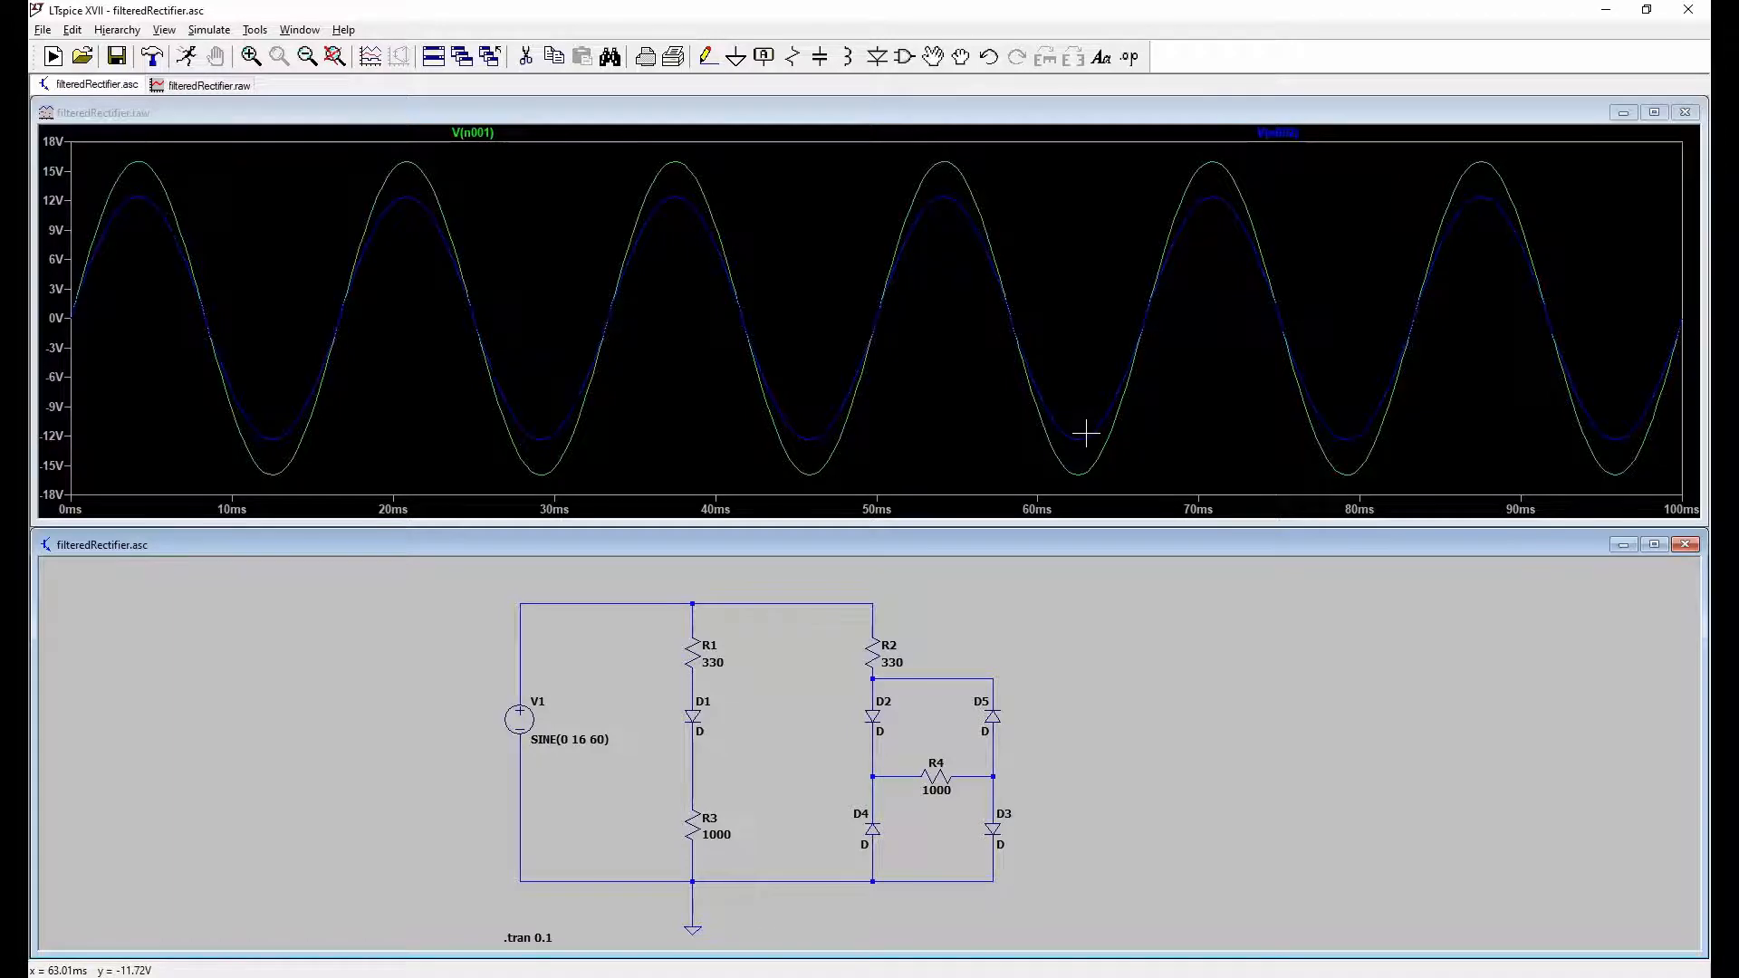
Step: Move the ground symbol from below R3 to the open area beside D3 and delete its leftover wire stub
{"action": "left_click", "coordinate": [74, 31]}
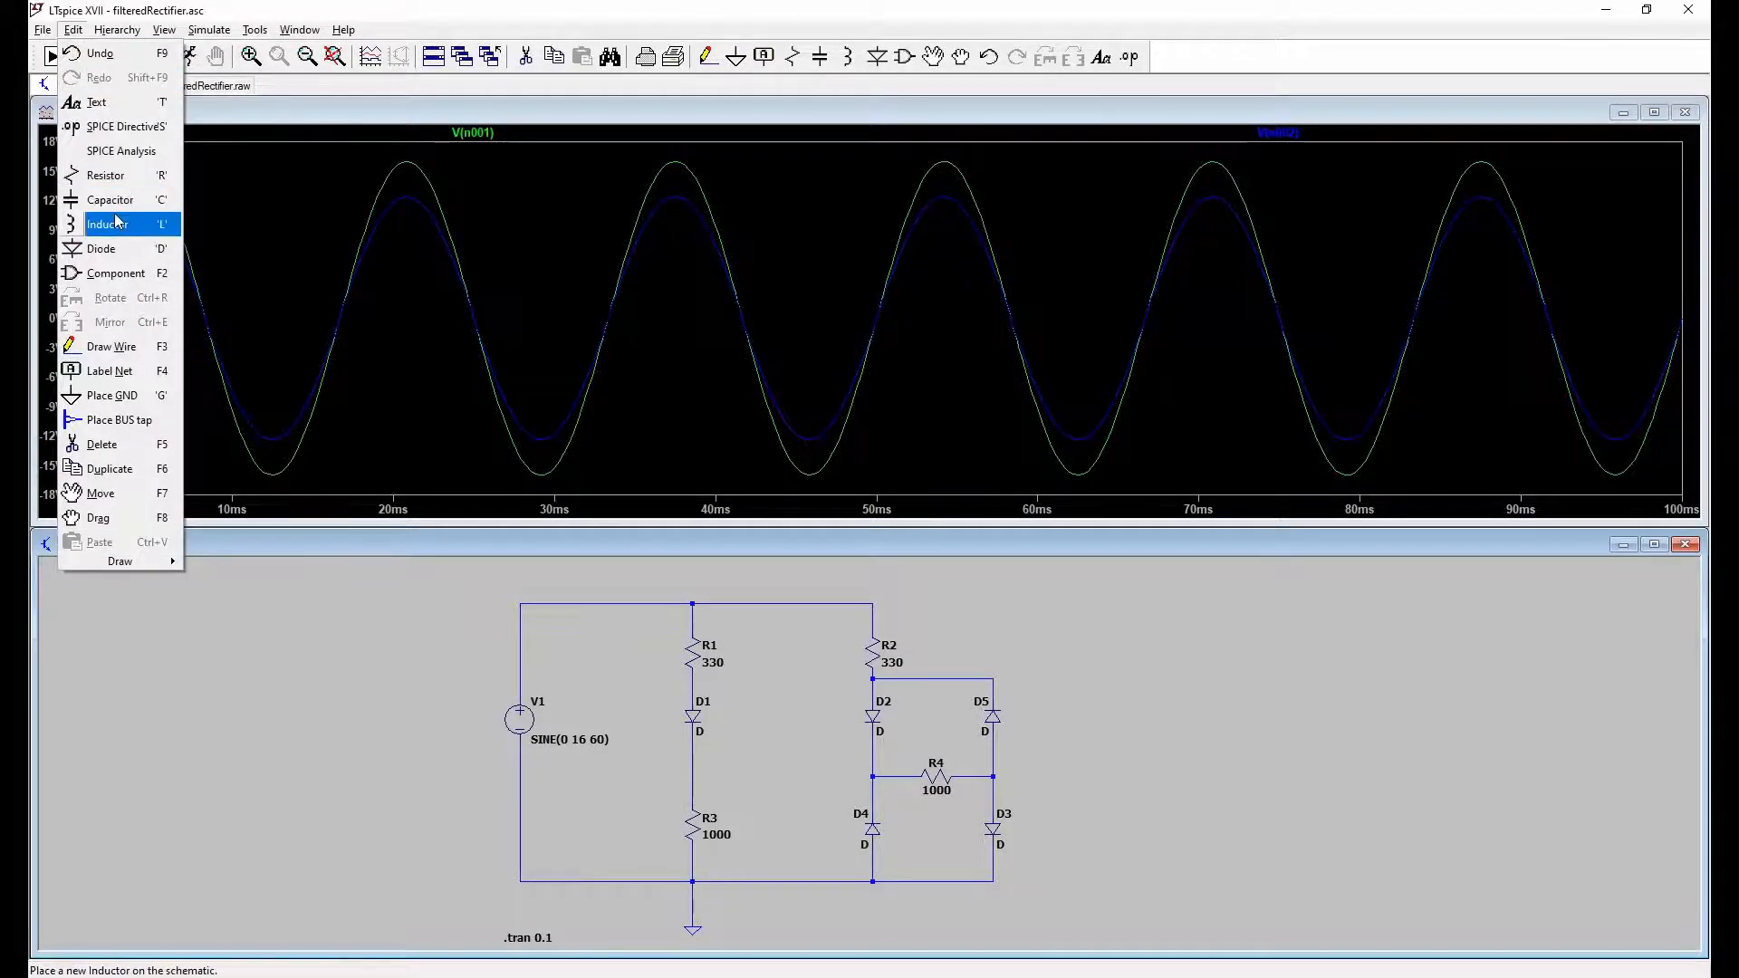
{"action": "left_click", "coordinate": [116, 492]}
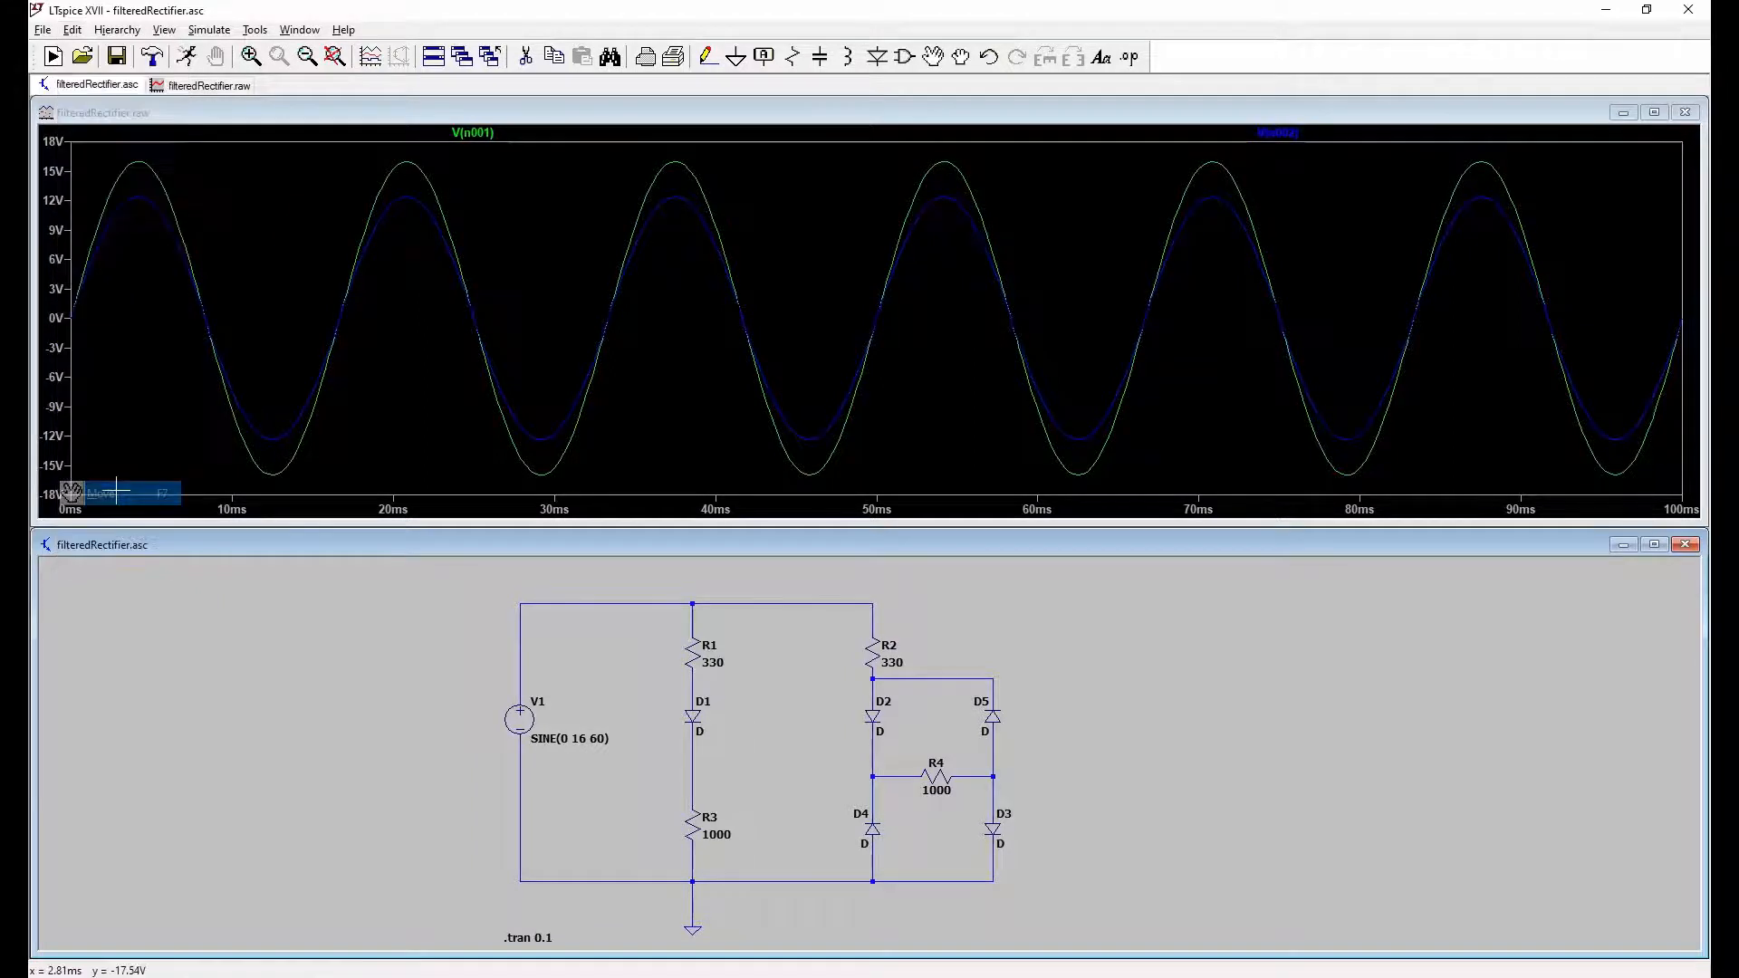
{"action": "left_click", "coordinate": [694, 929]}
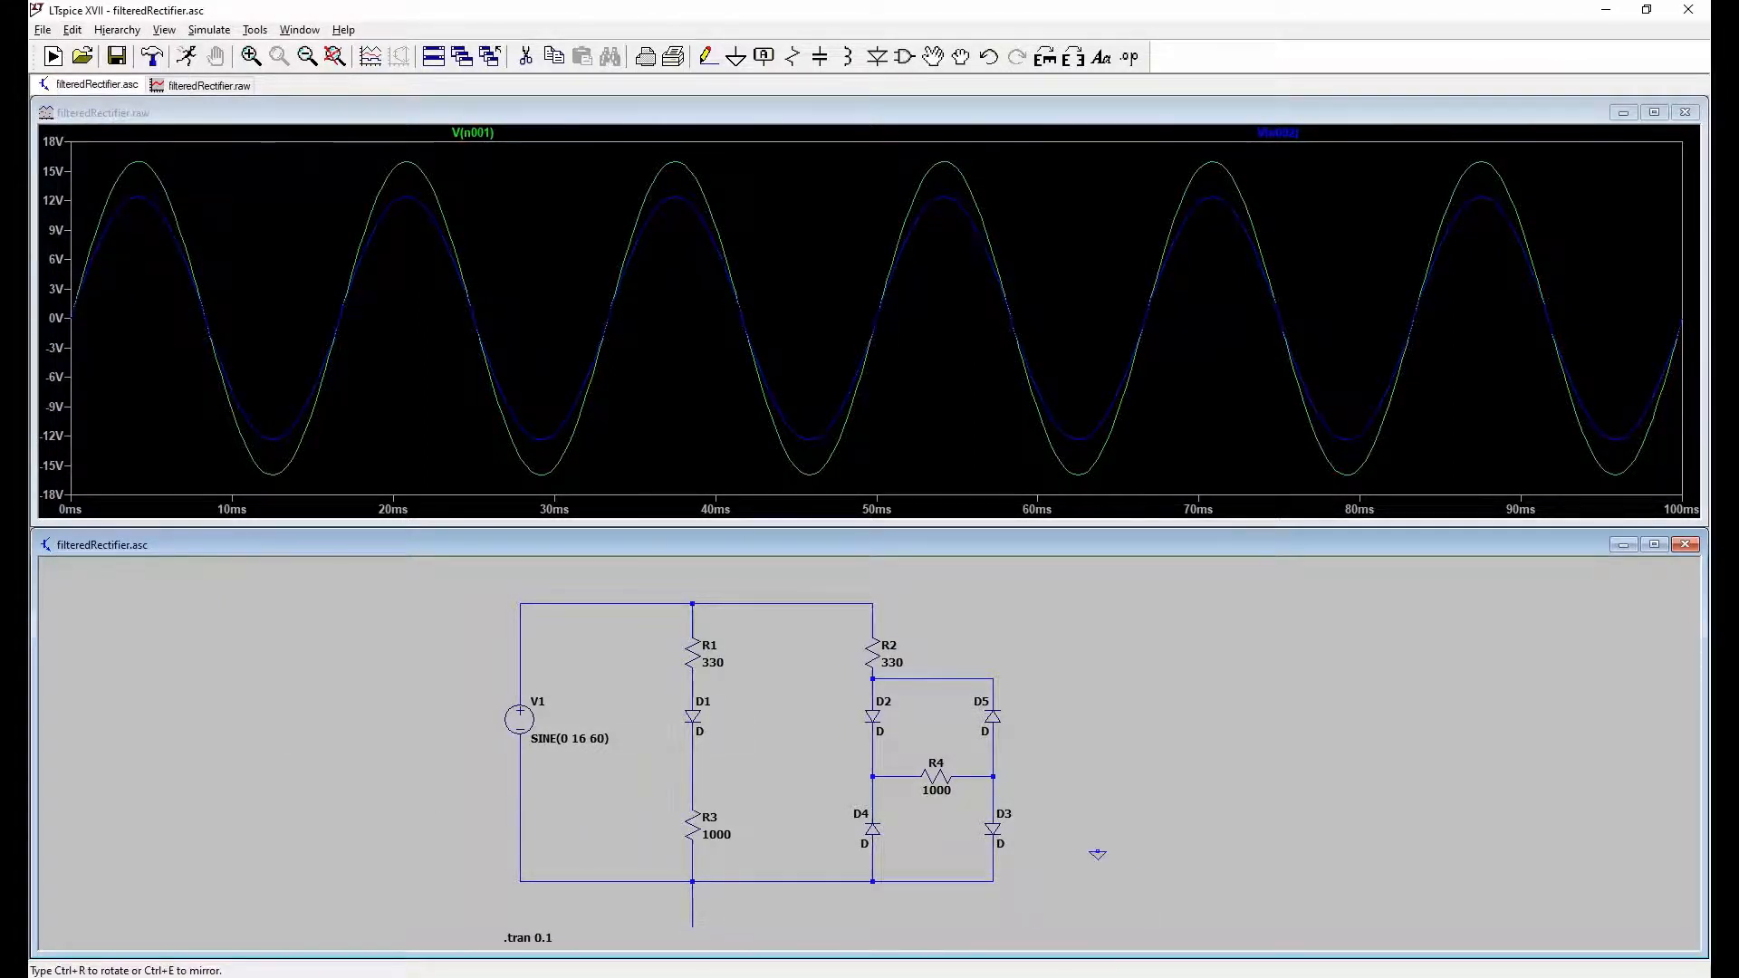
{"action": "left_click", "coordinate": [1065, 818]}
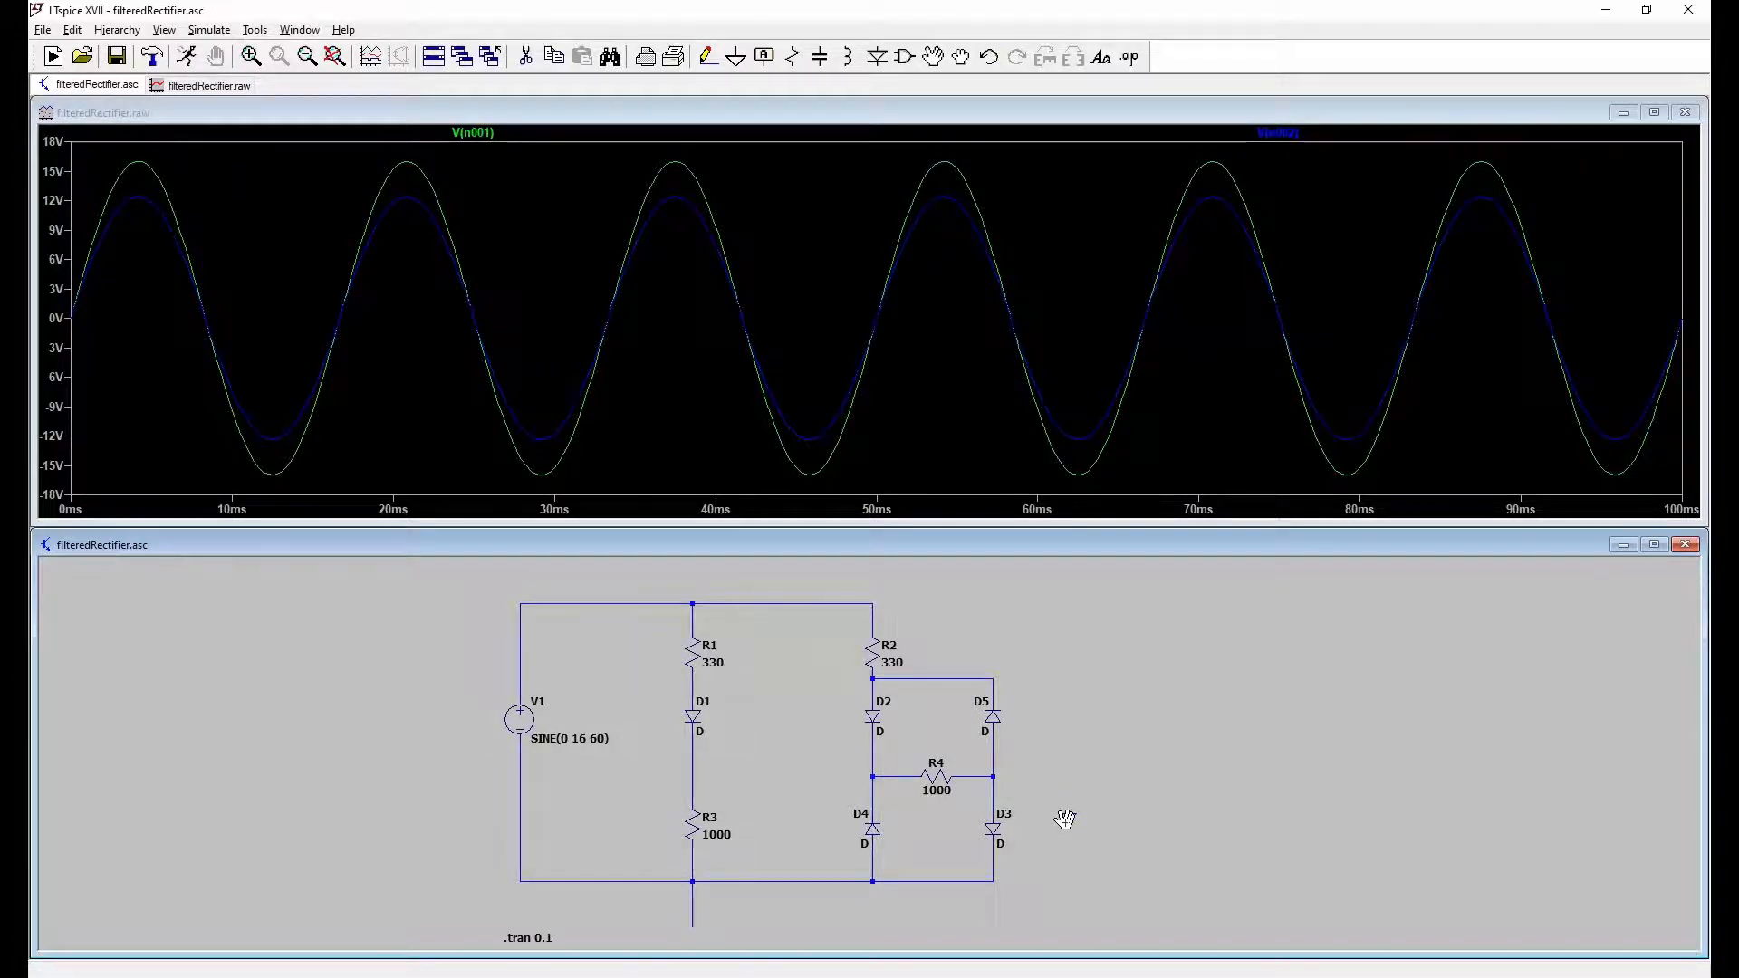
{"action": "key", "text": "Delete"}
{"action": "left_click", "coordinate": [692, 910]}
Step: Wire the junction of R4, D5 and D3 to the relocated ground symbol
{"action": "left_click", "coordinate": [709, 57]}
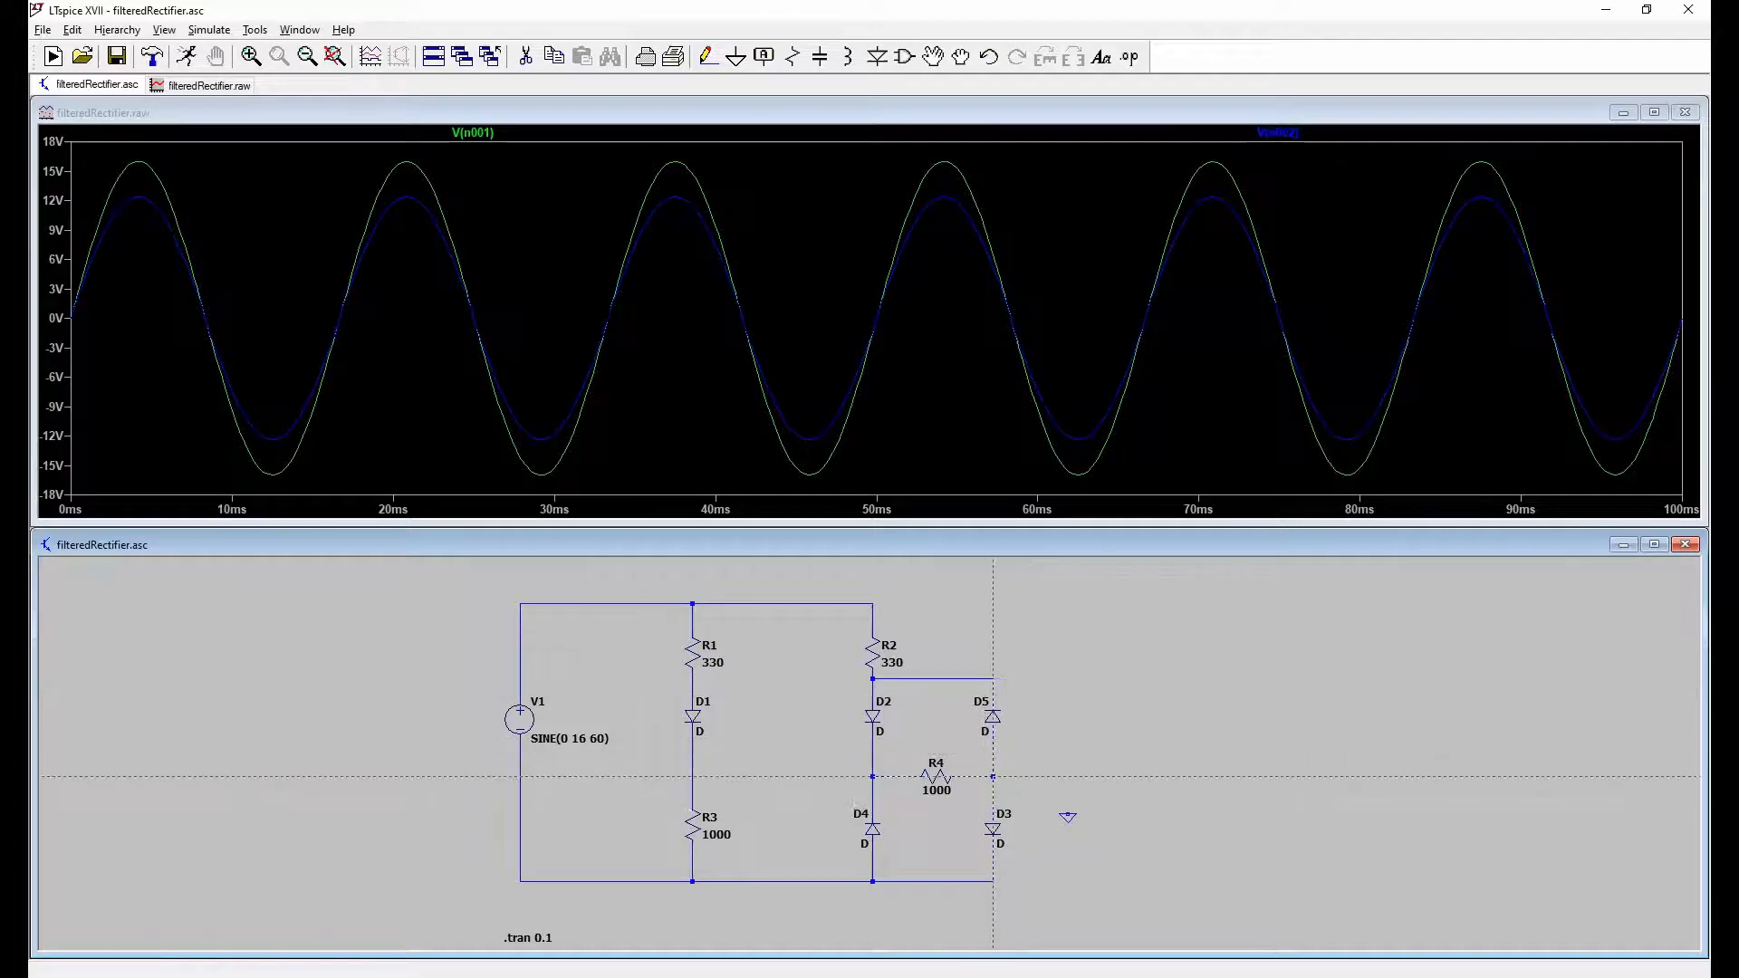
{"action": "left_click", "coordinate": [994, 776]}
{"action": "left_click", "coordinate": [1069, 776]}
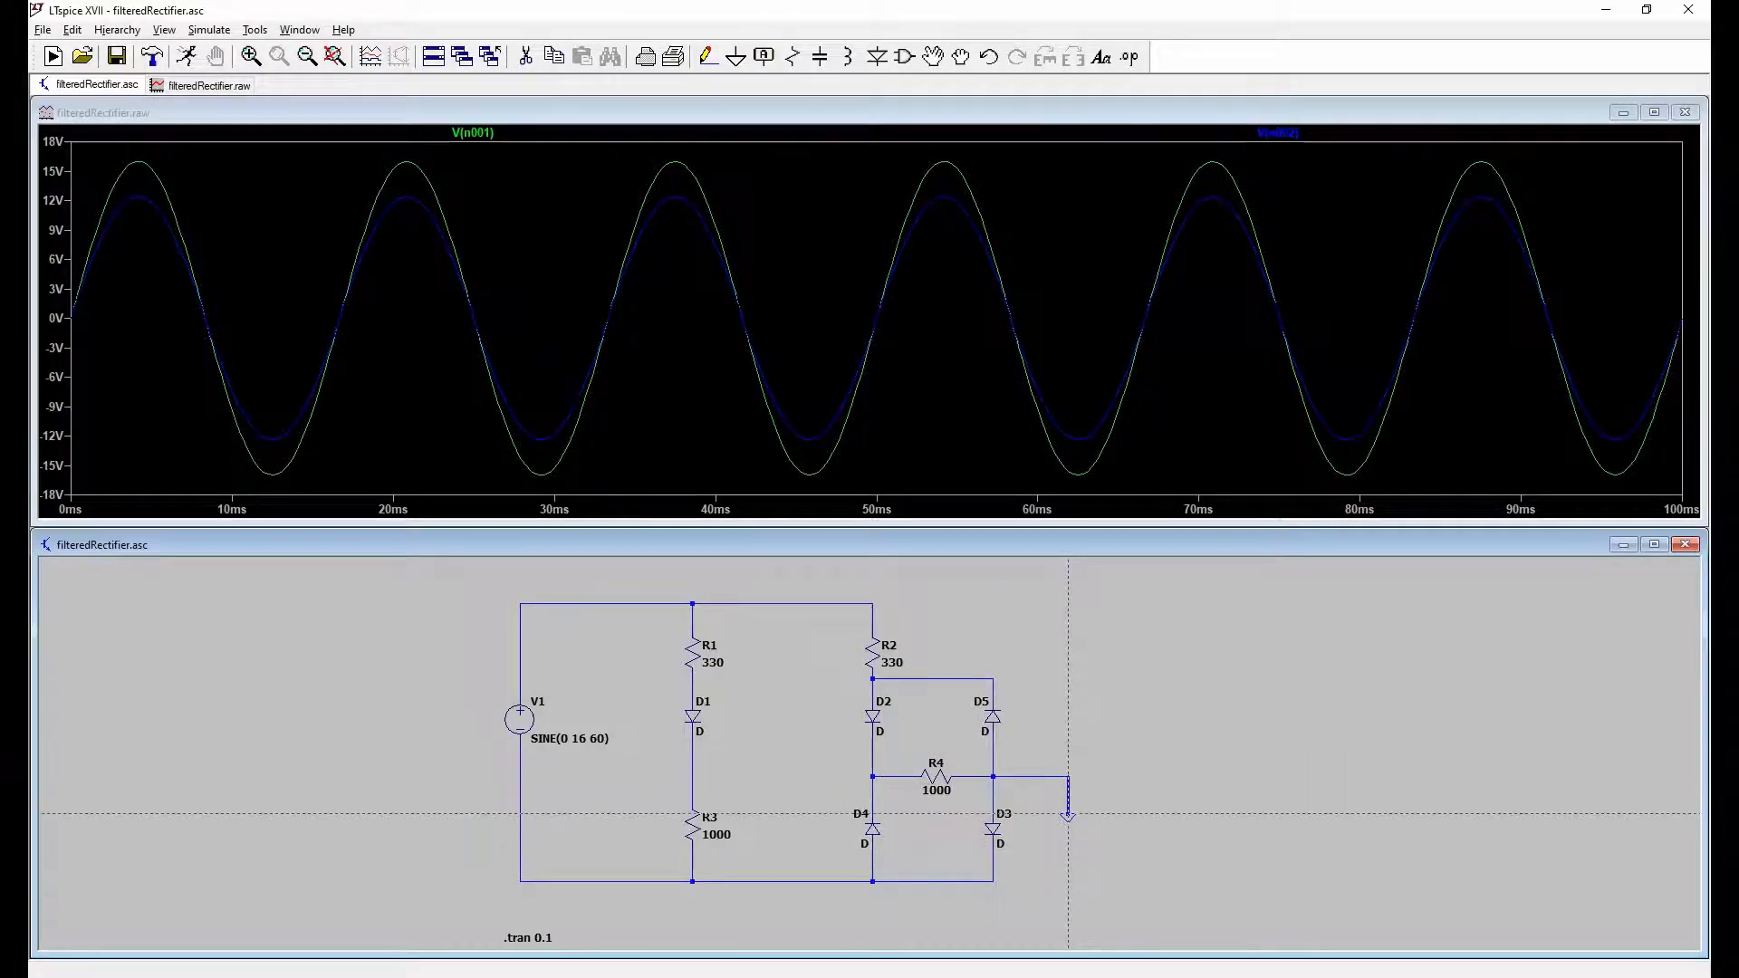
{"action": "left_click", "coordinate": [1069, 815]}
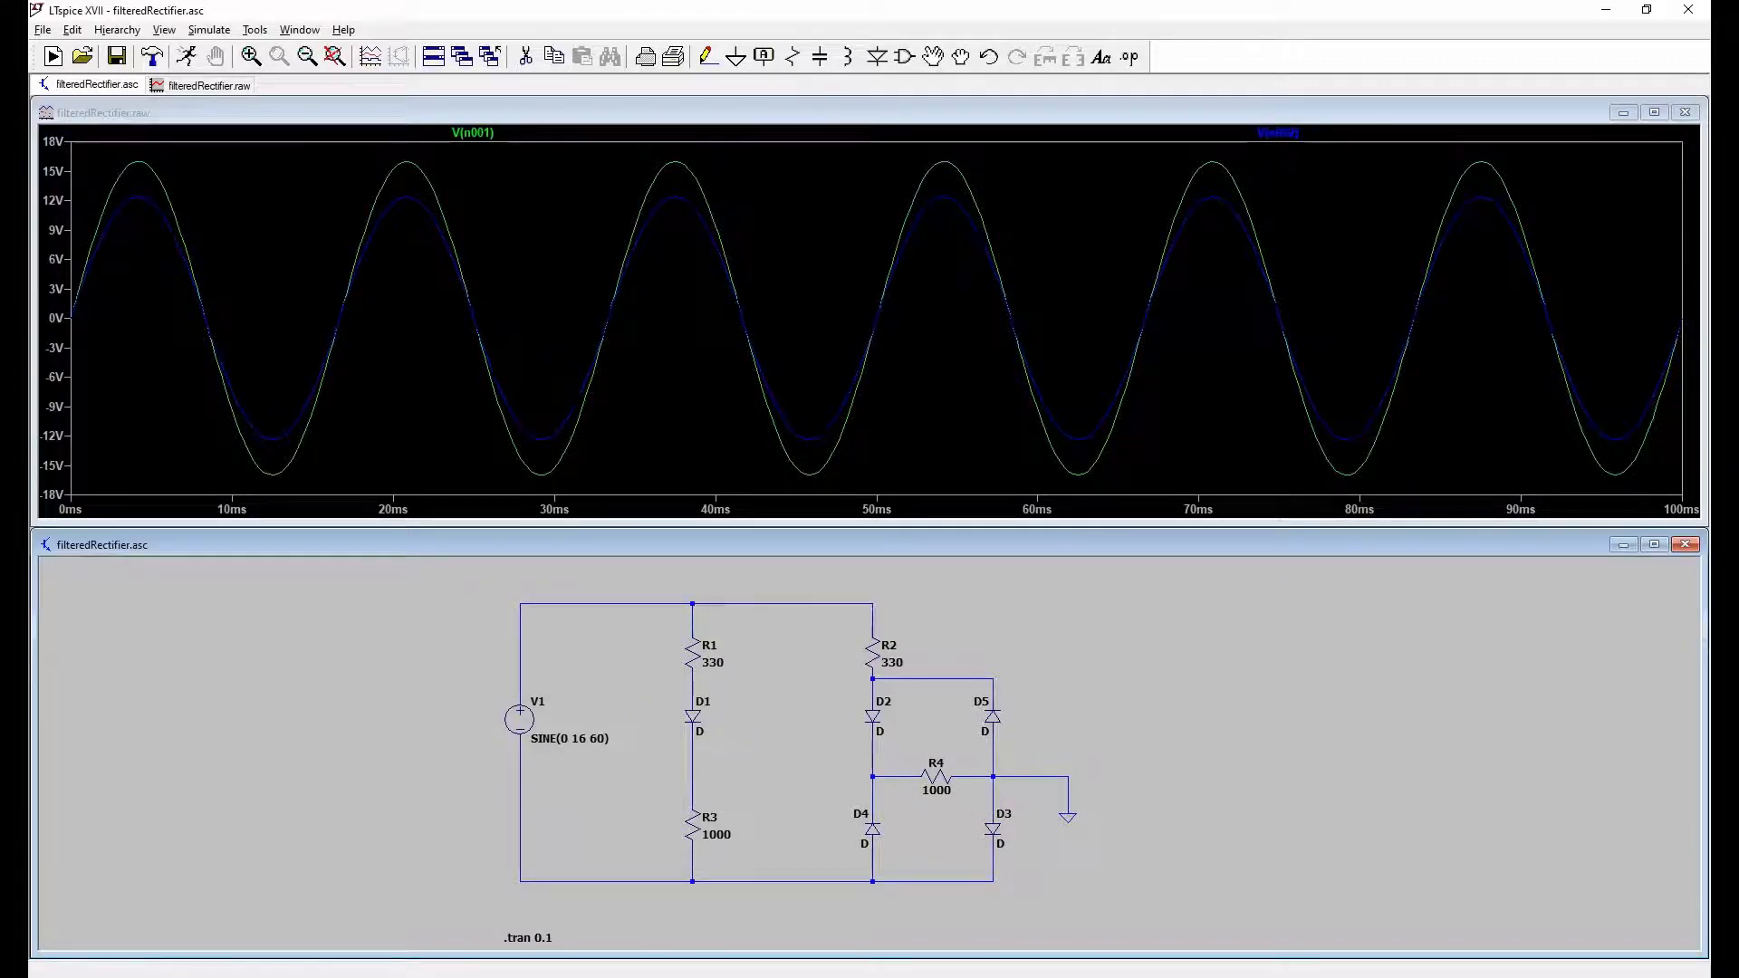
{"action": "key", "text": "Escape"}
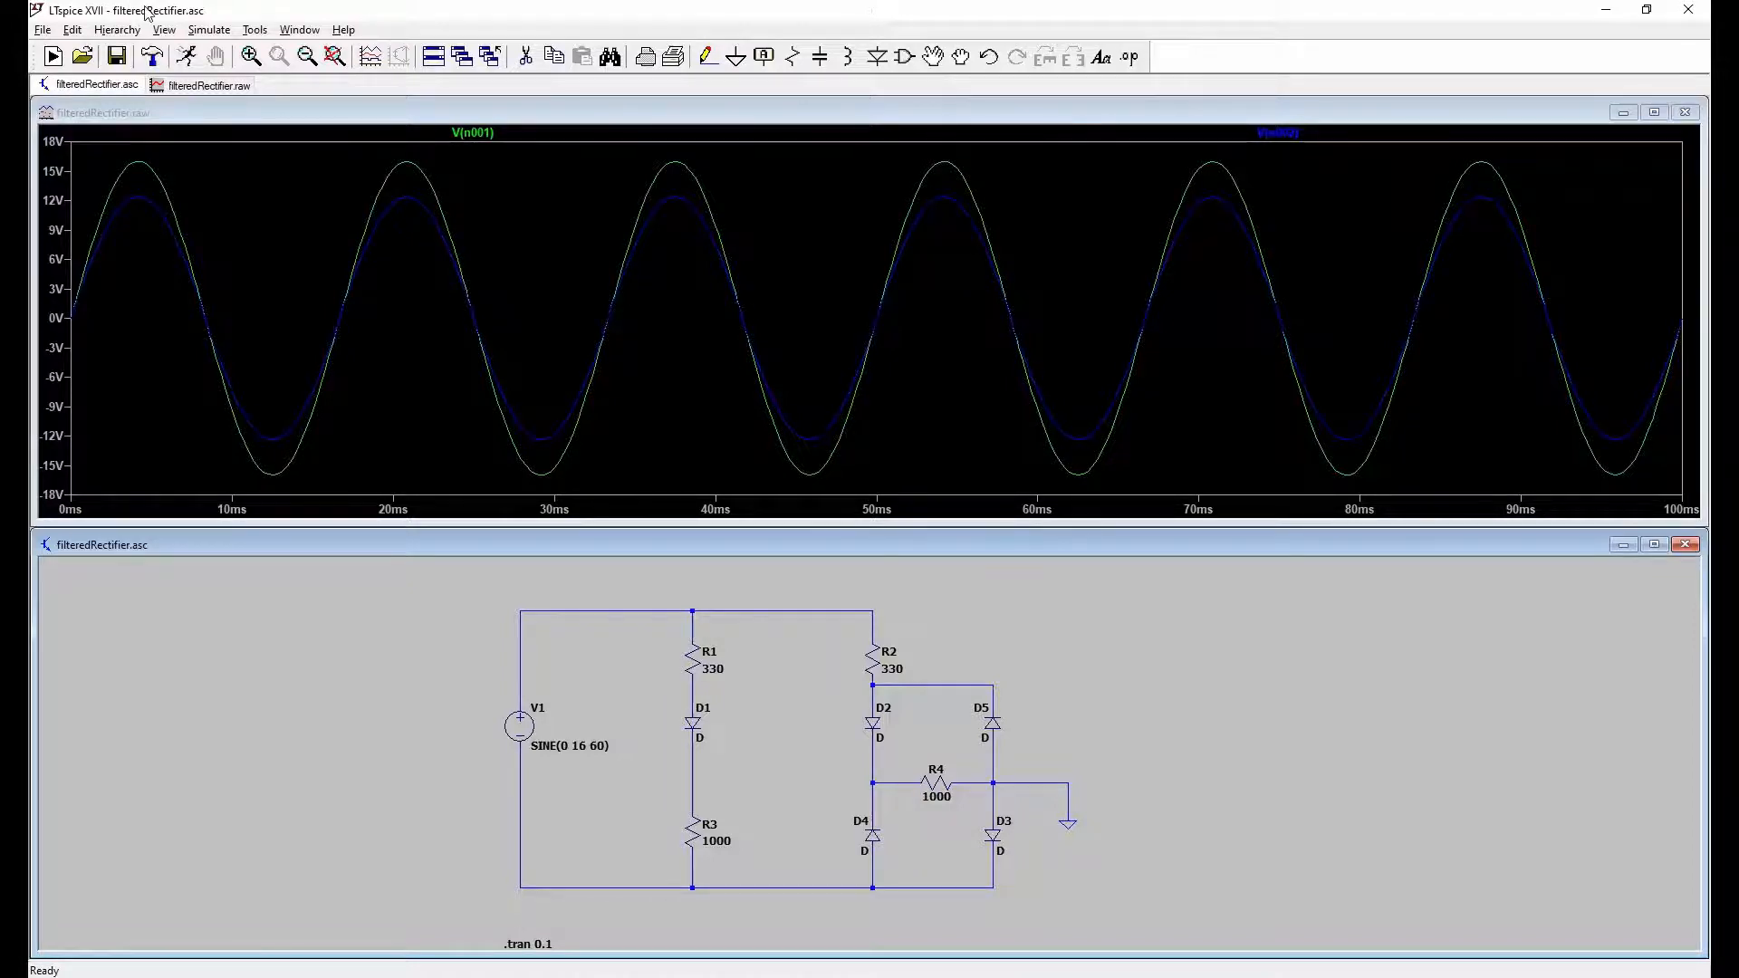
Step: Rerun the simulation and plot only the voltage at the junction of D2, D4 and R4
{"action": "left_click", "coordinate": [209, 30]}
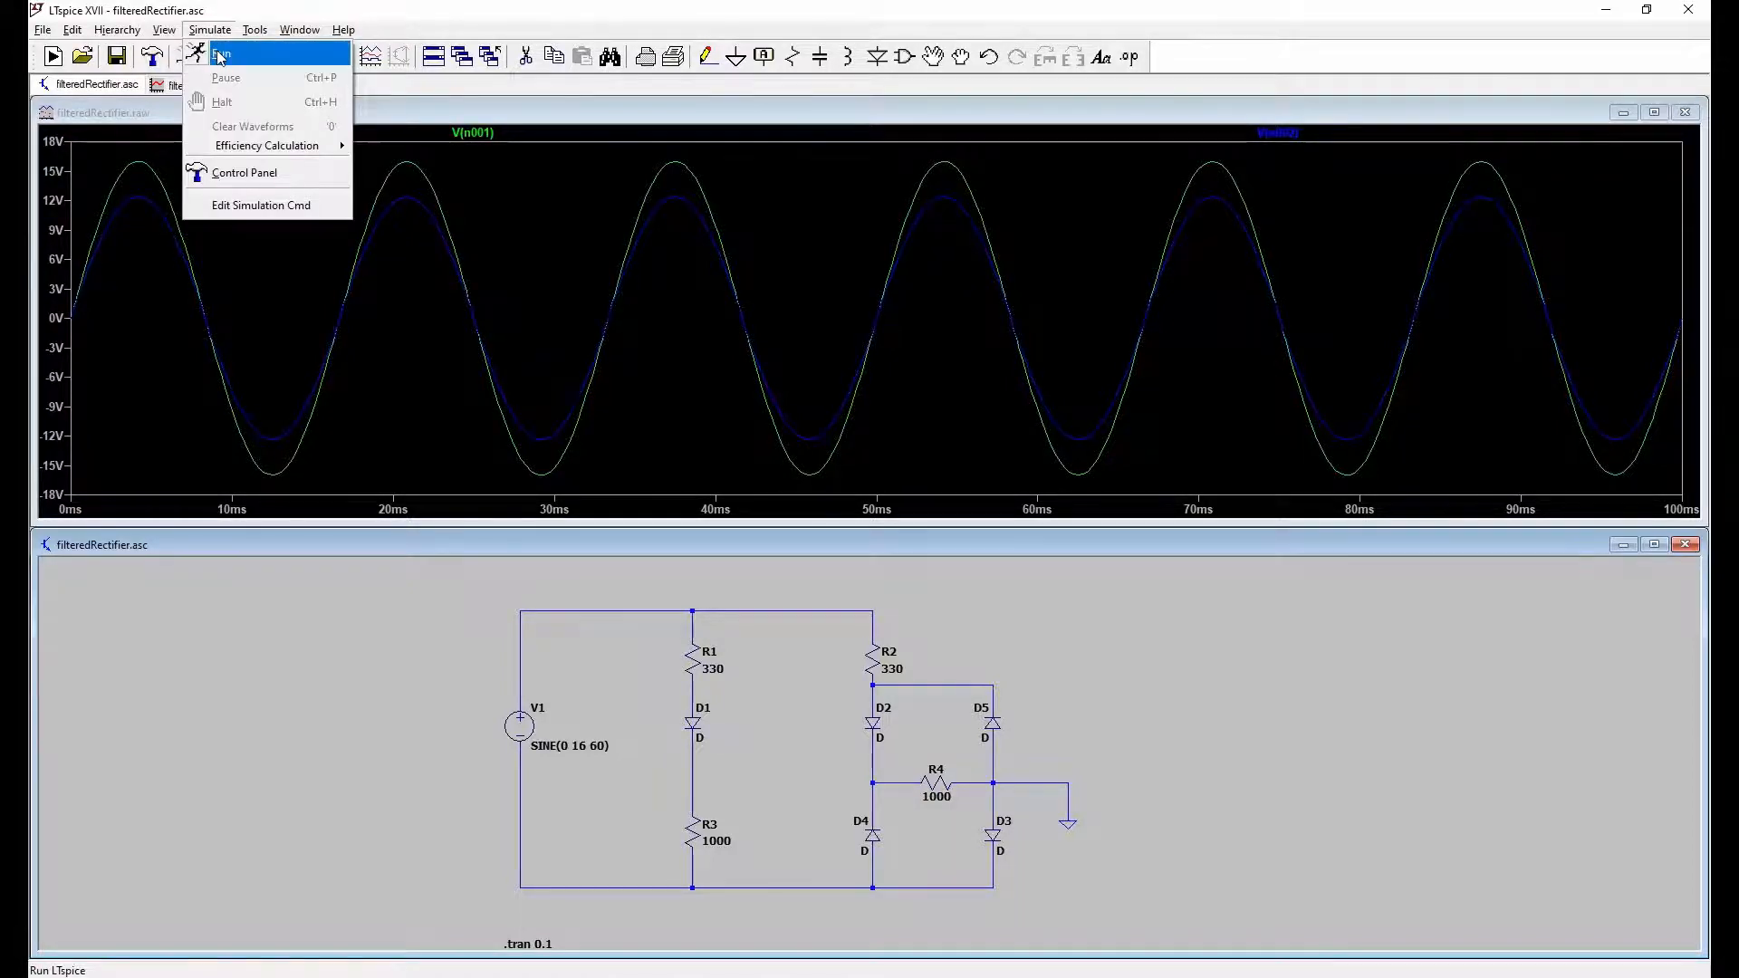
{"action": "left_click", "coordinate": [217, 52]}
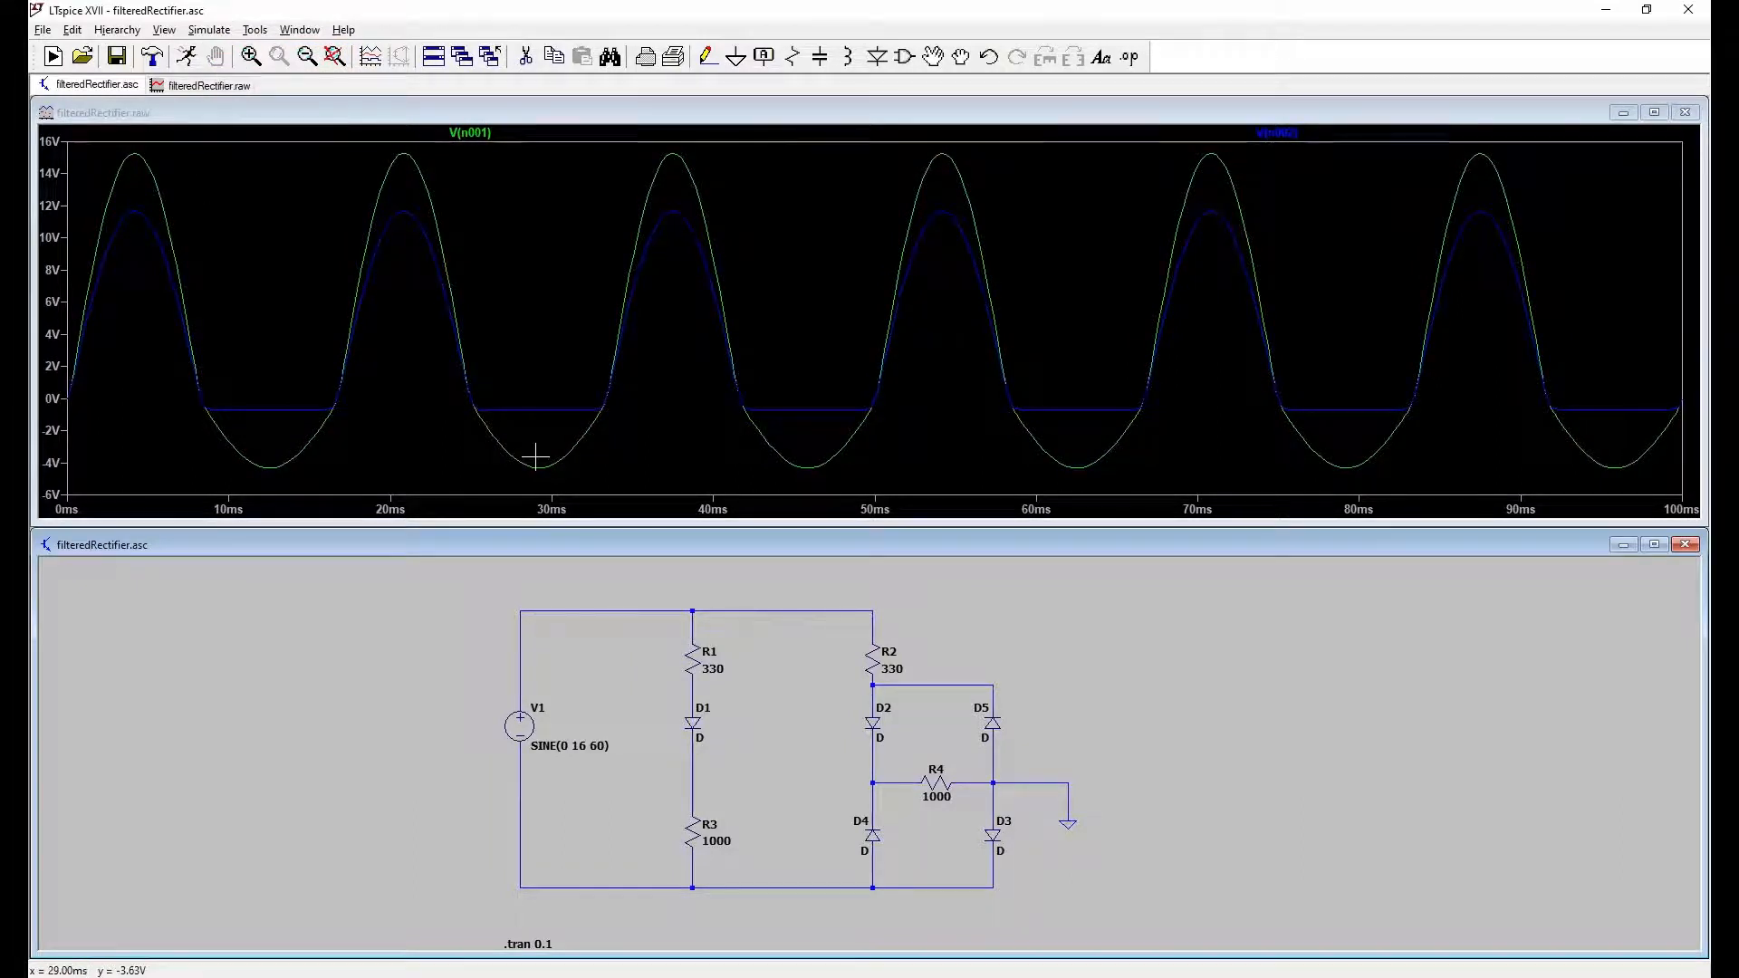
{"action": "left_click", "coordinate": [874, 779]}
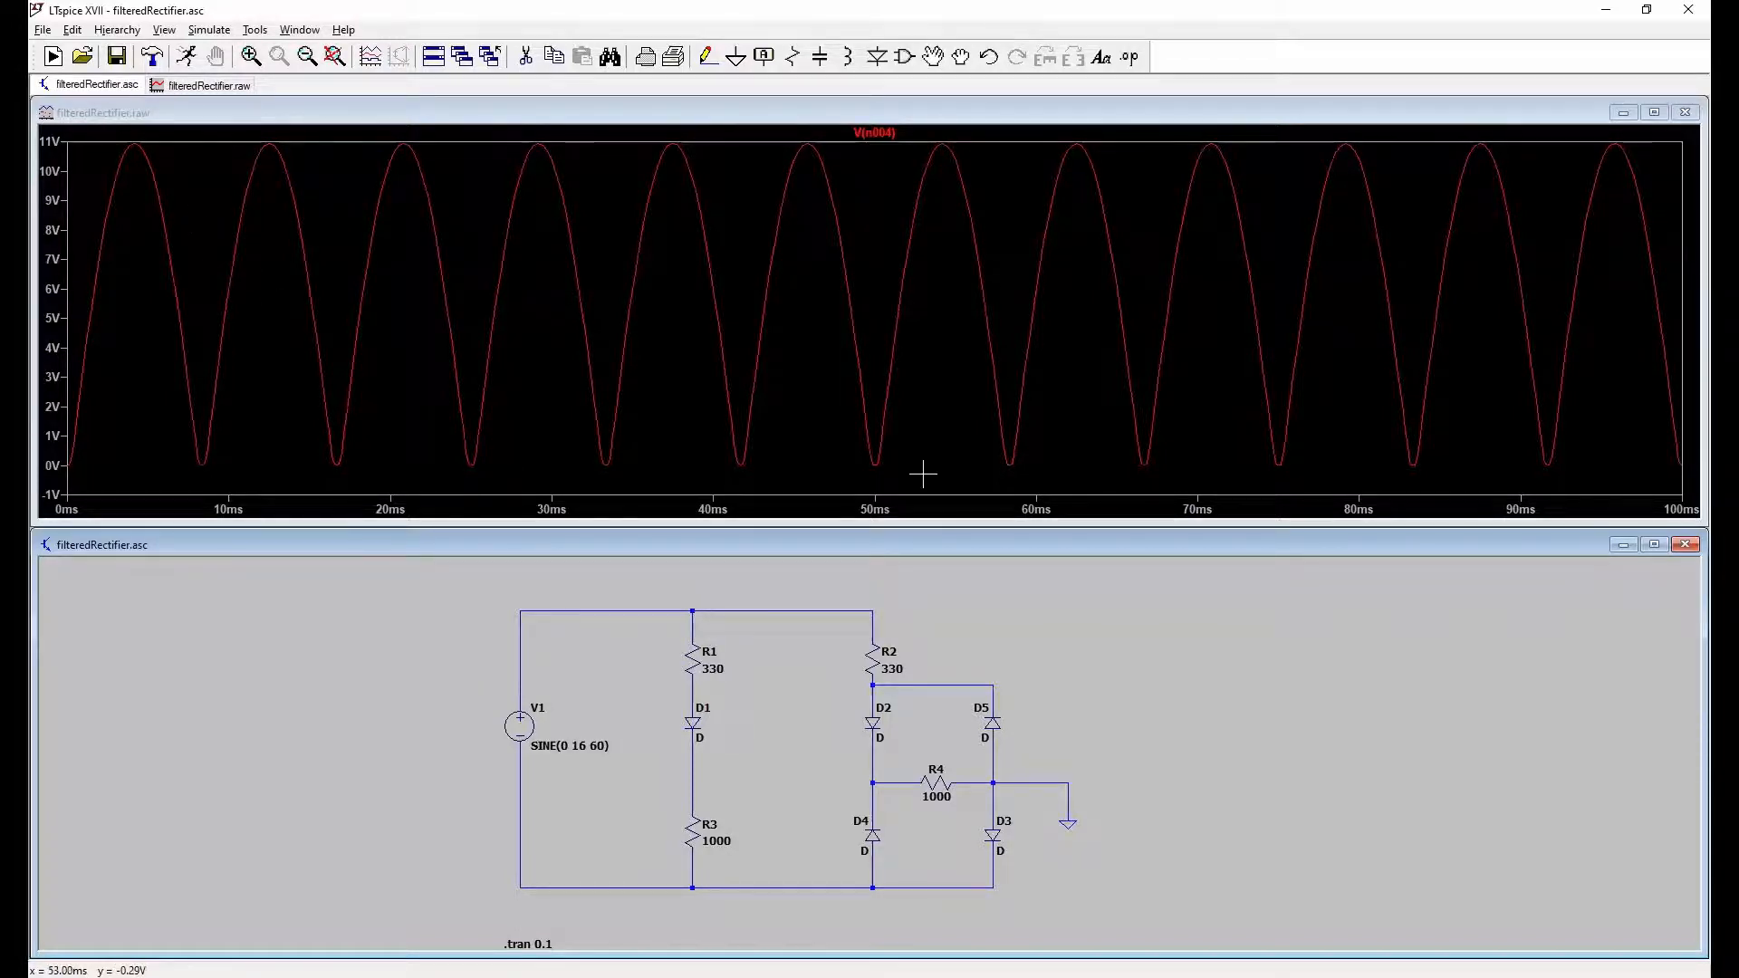
Step: Add R2's current to the plot, zoom in on its zero crossing near 50 ms, and fit the whole plot again
{"action": "left_click", "coordinate": [877, 649]}
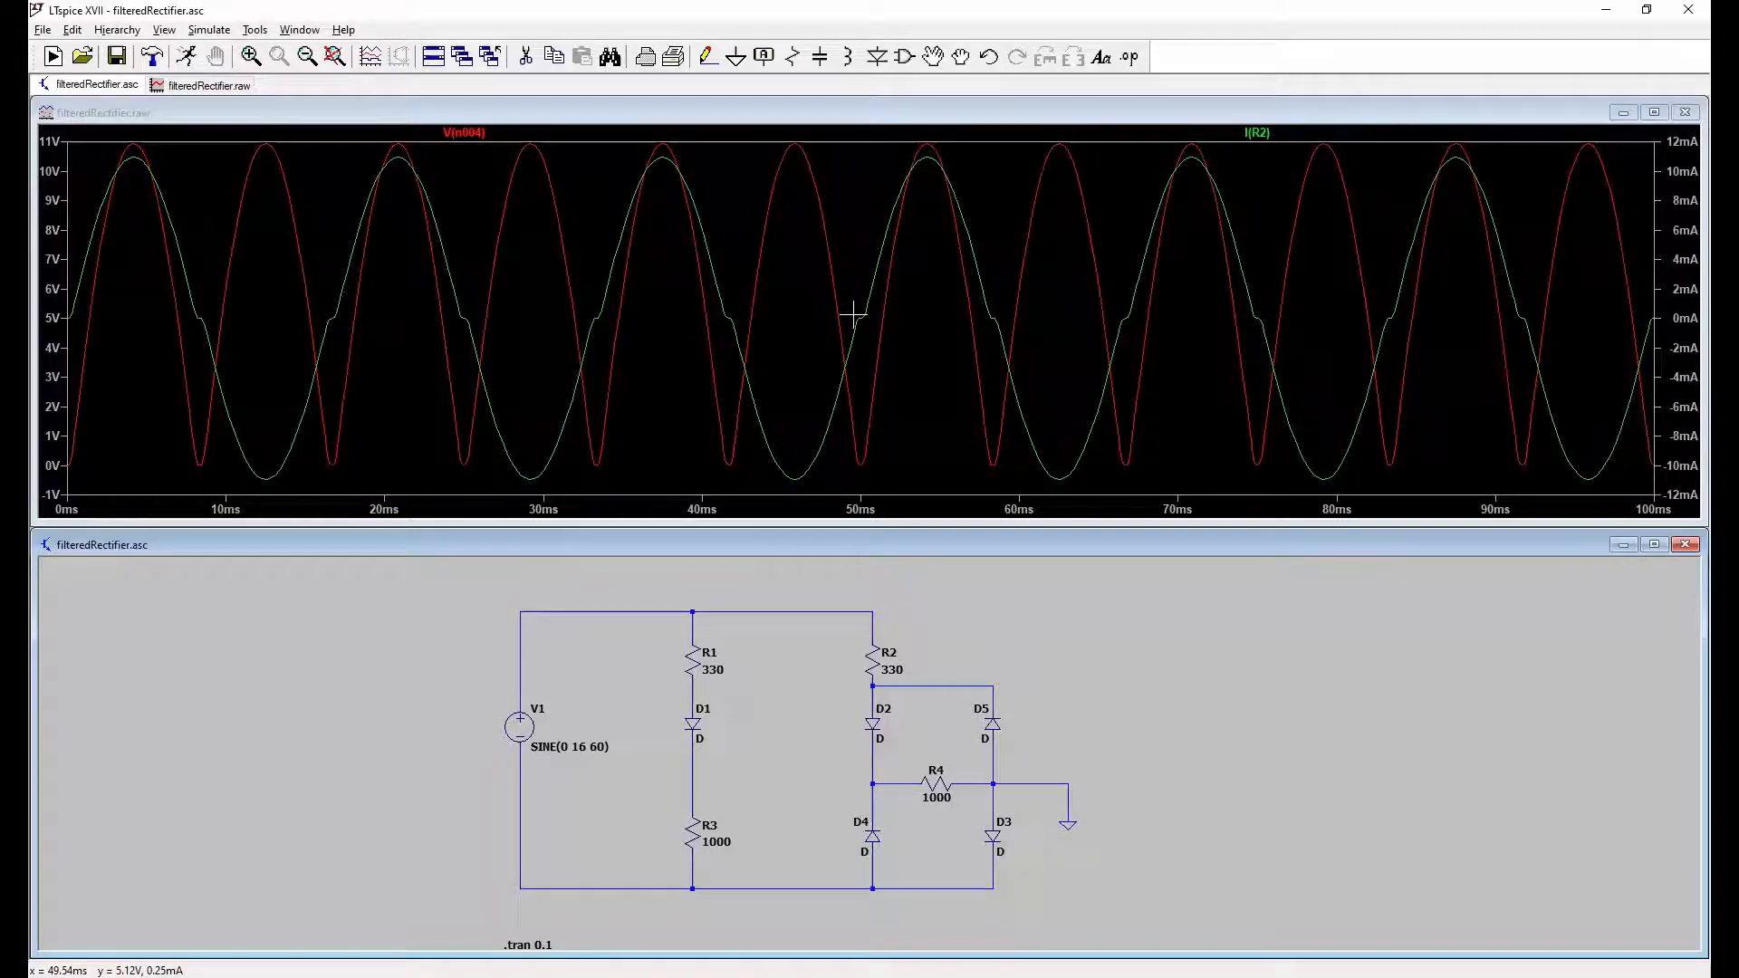
{"action": "left_click_drag", "start_coordinate": [834, 294], "coordinate": [885, 353]}
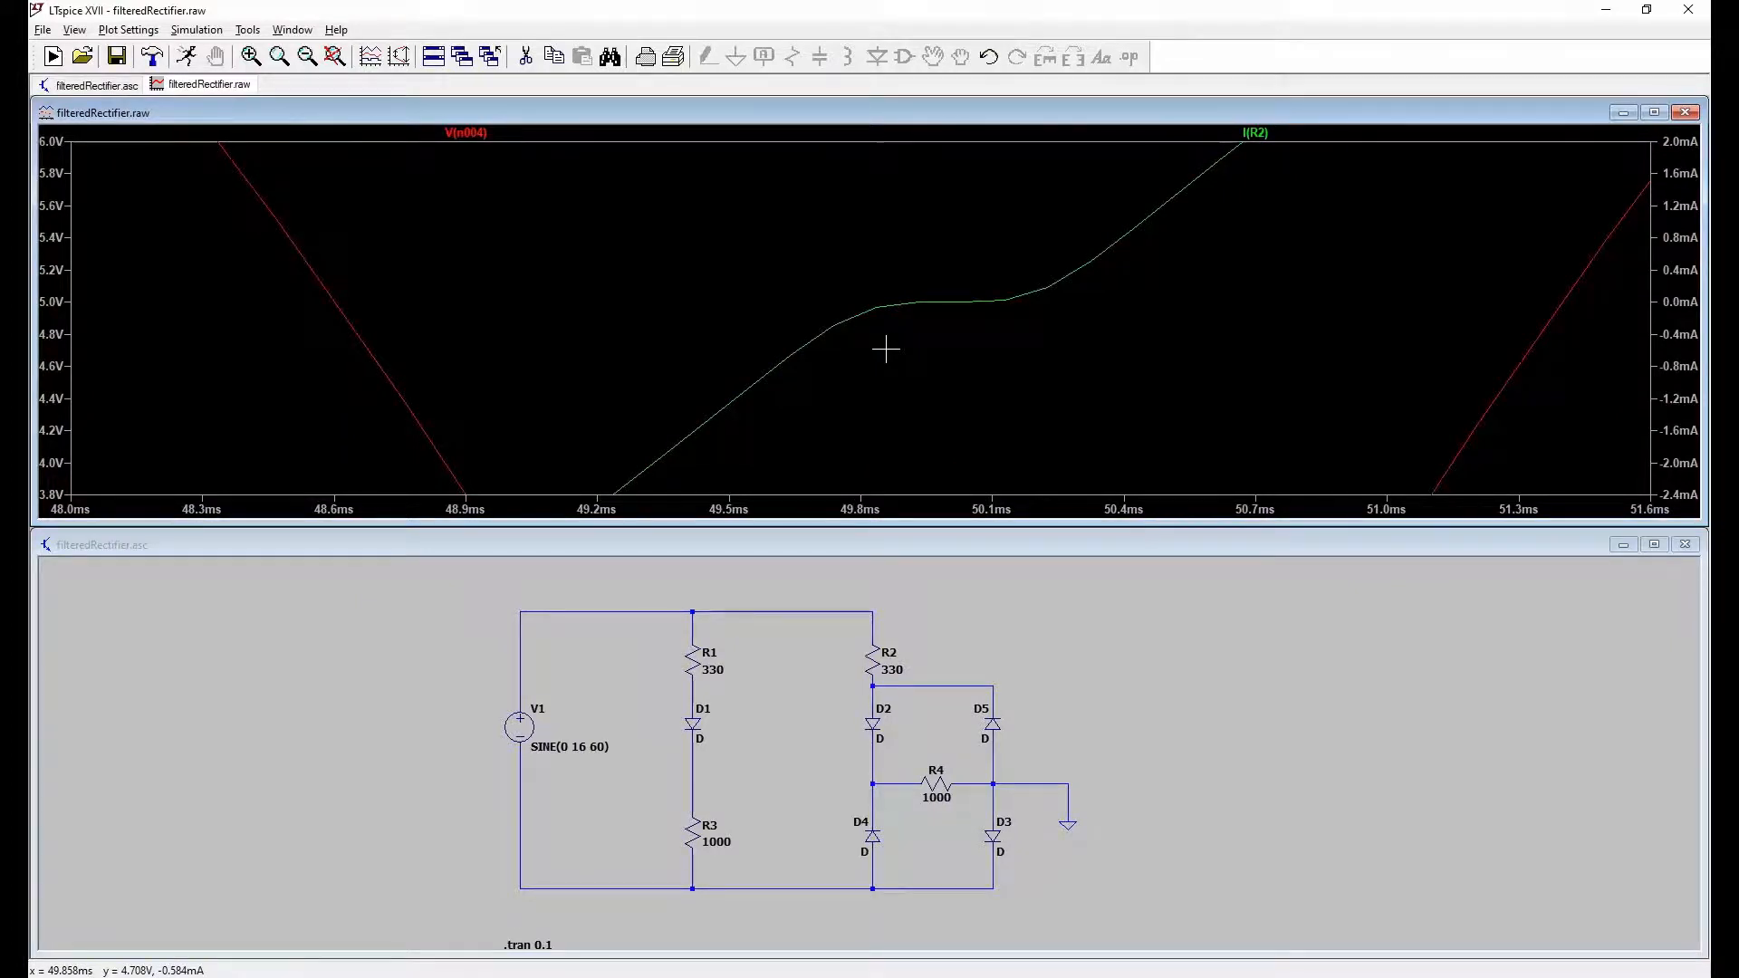
{"action": "right_click", "coordinate": [885, 349]}
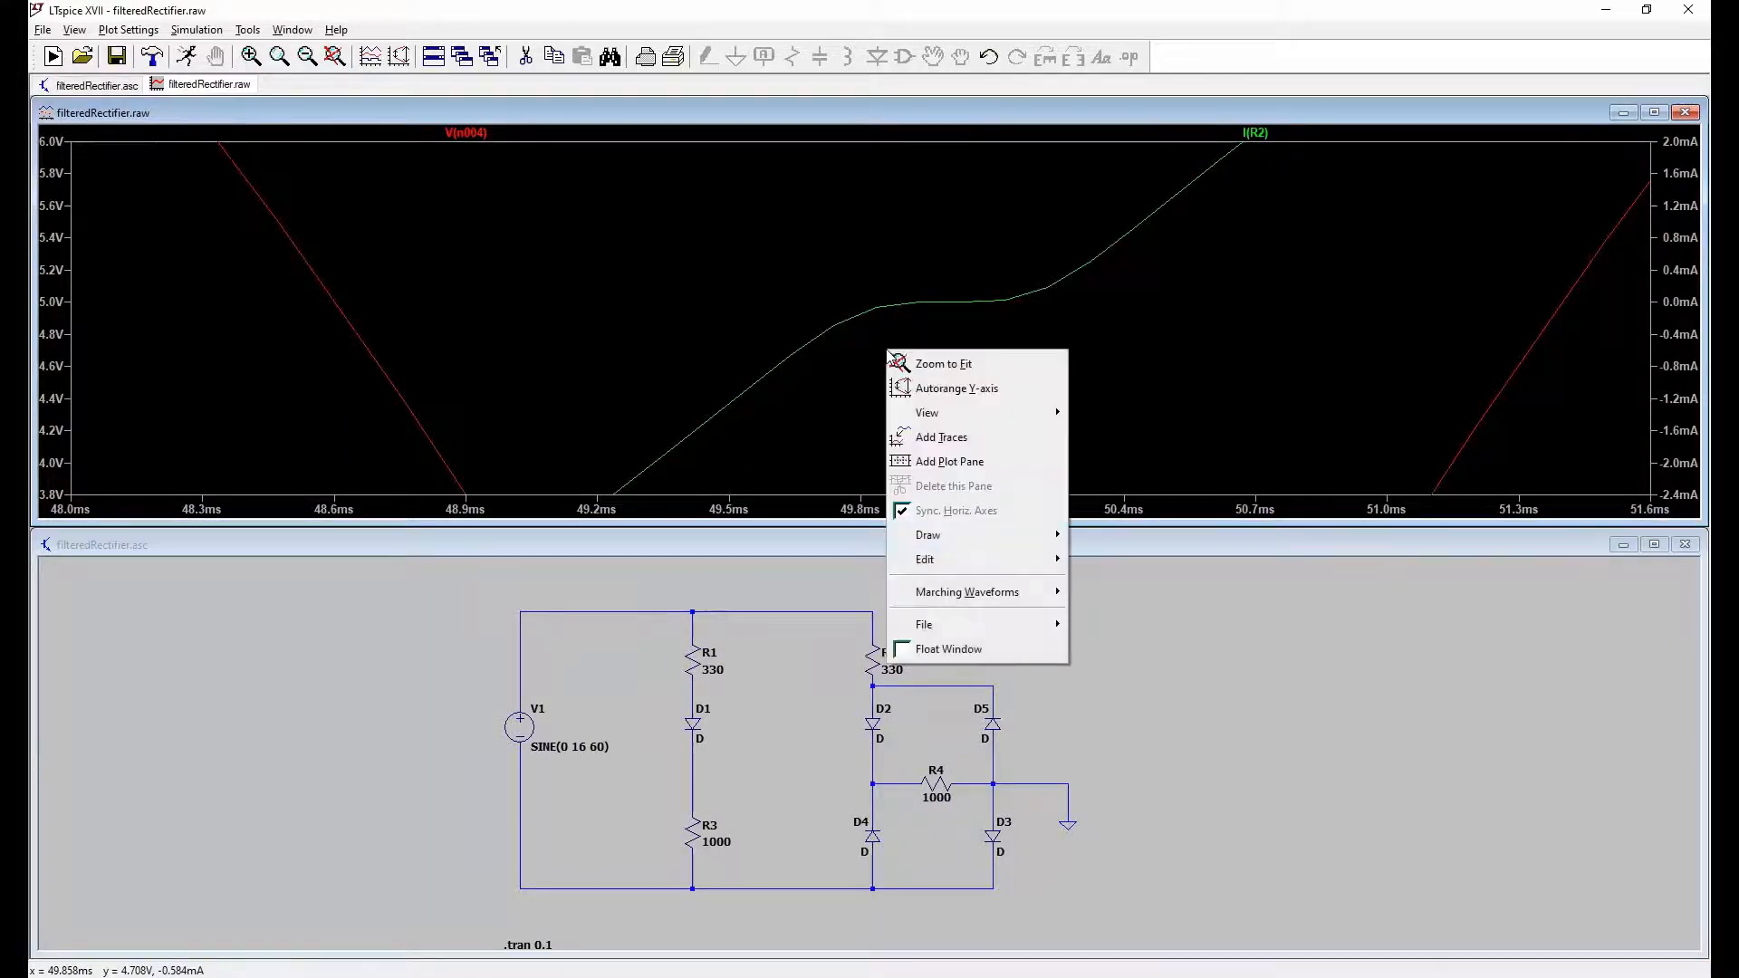
{"action": "left_click", "coordinate": [944, 367]}
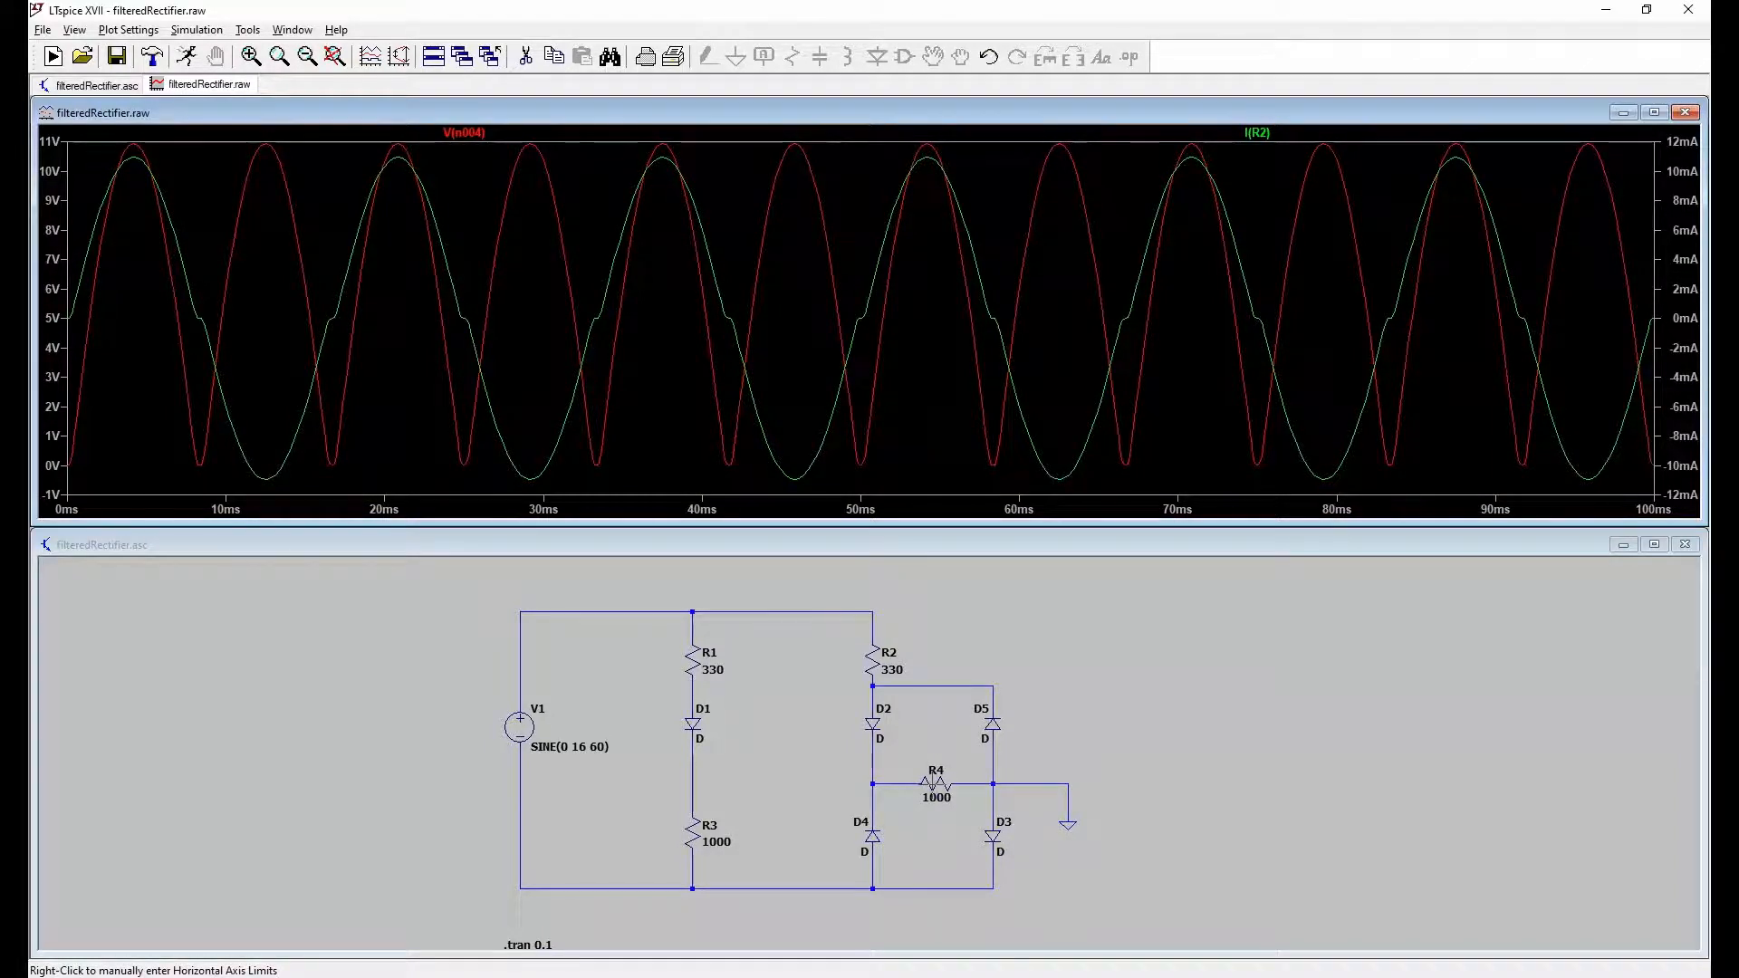
Step: Plot the current through R4 alone and add the current through R3 for comparison
{"action": "left_click", "coordinate": [933, 780]}
{"action": "left_click", "coordinate": [933, 781]}
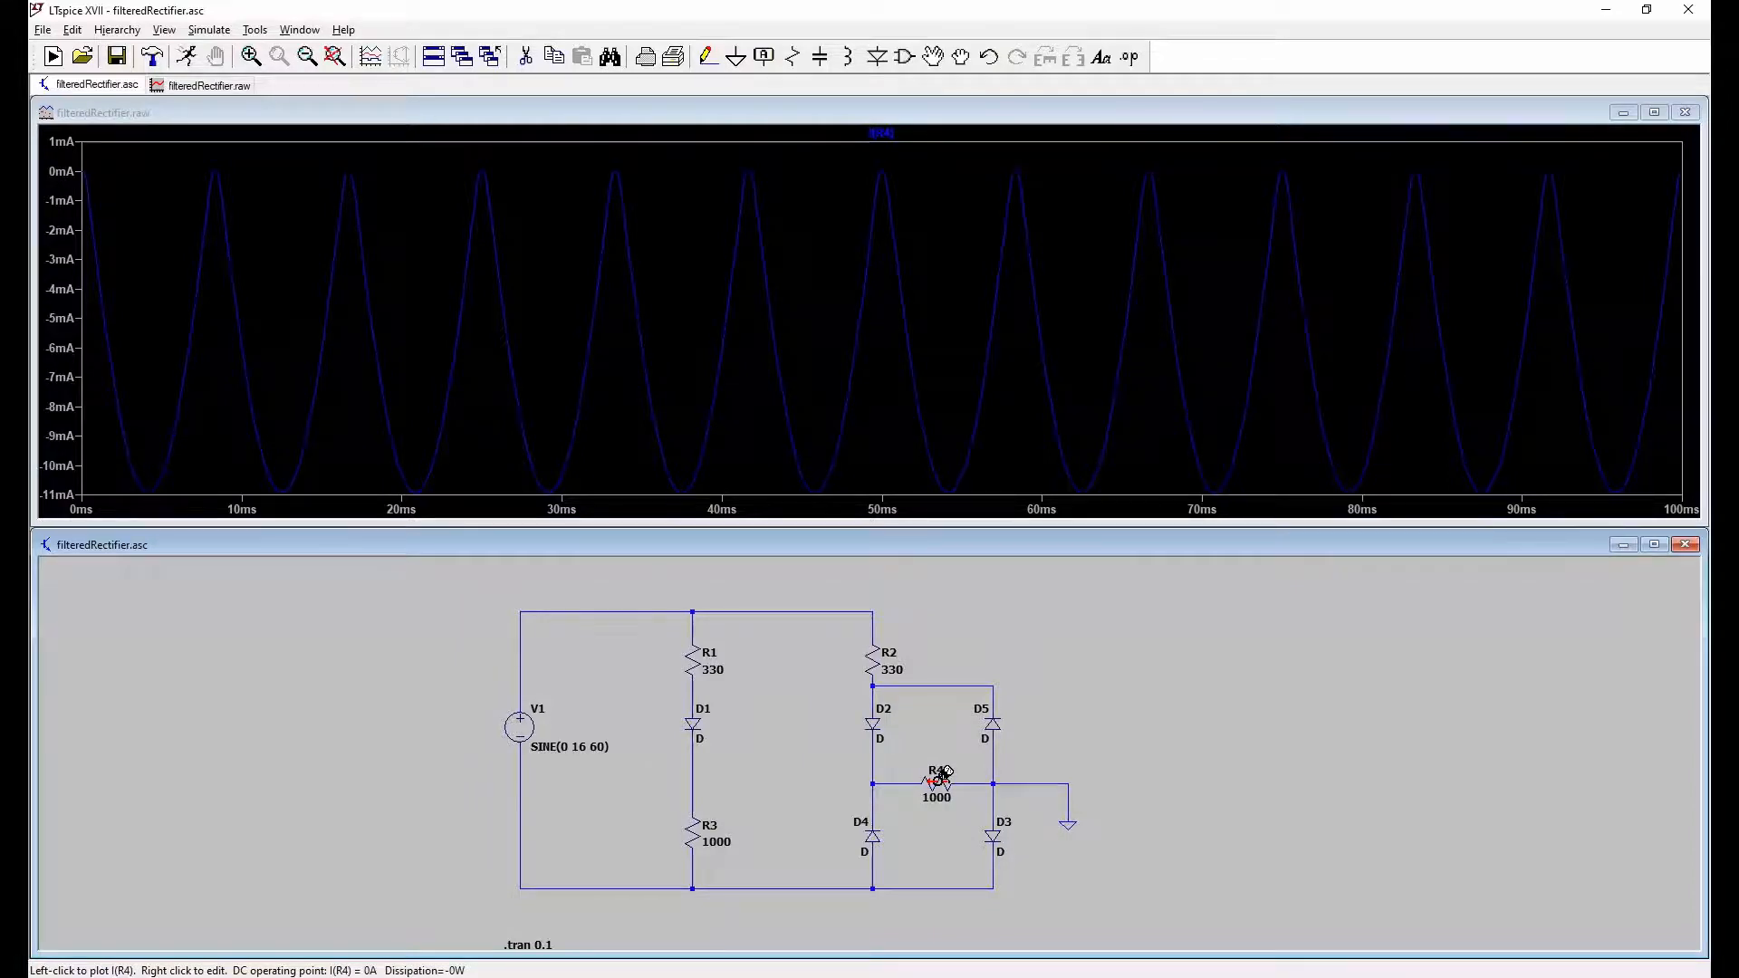
{"action": "left_click", "coordinate": [690, 831]}
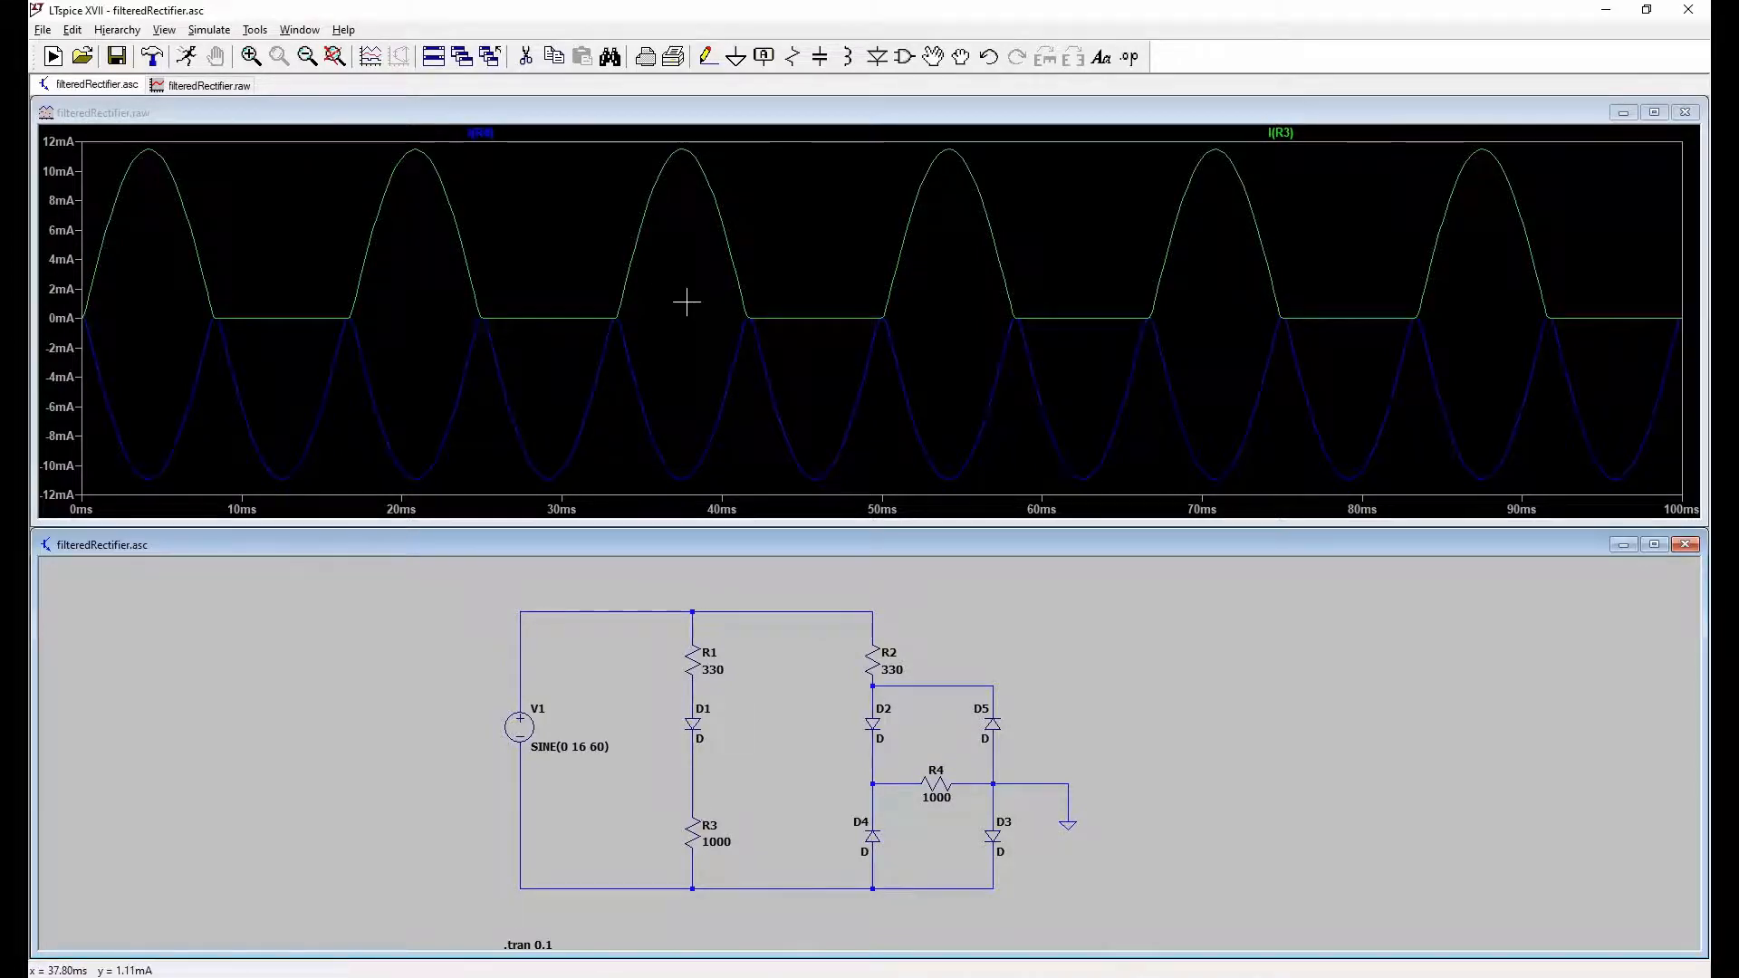
Step: Zoom in on the negative peak of R4's current between about 36.6 and 38.4 ms
{"action": "left_click", "coordinate": [641, 467]}
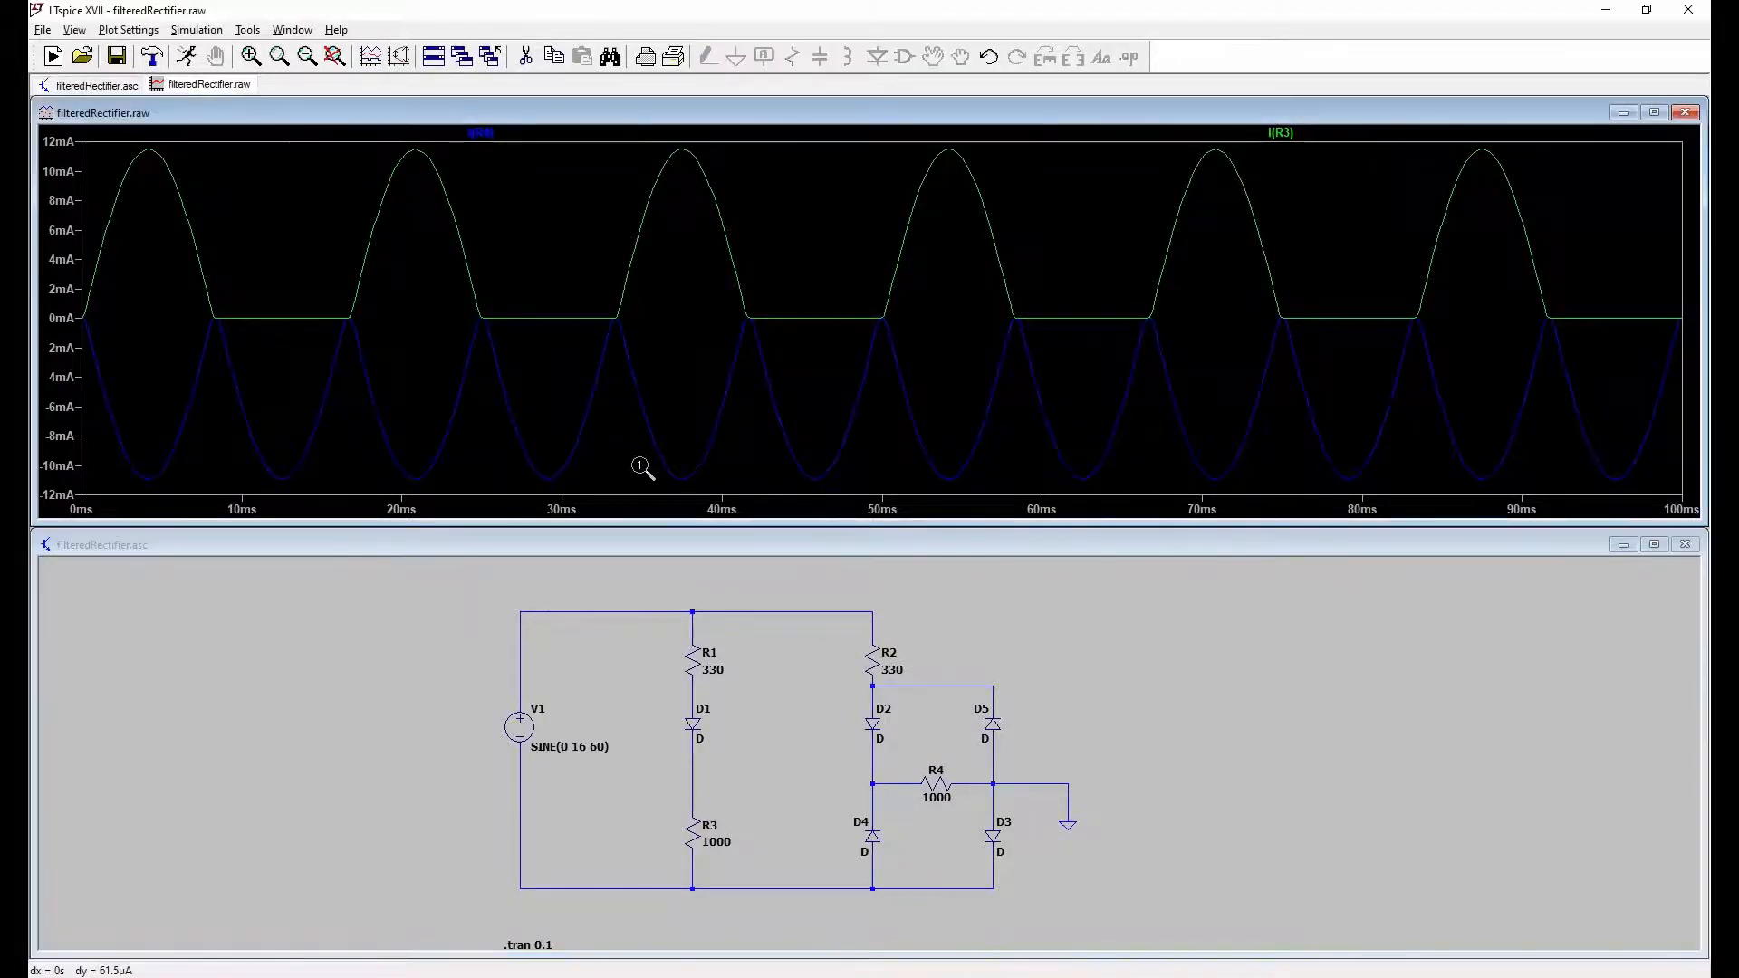
{"action": "left_click_drag", "start_coordinate": [641, 467], "coordinate": [733, 489]}
{"action": "left_click_drag", "start_coordinate": [674, 242], "coordinate": [1095, 435]}
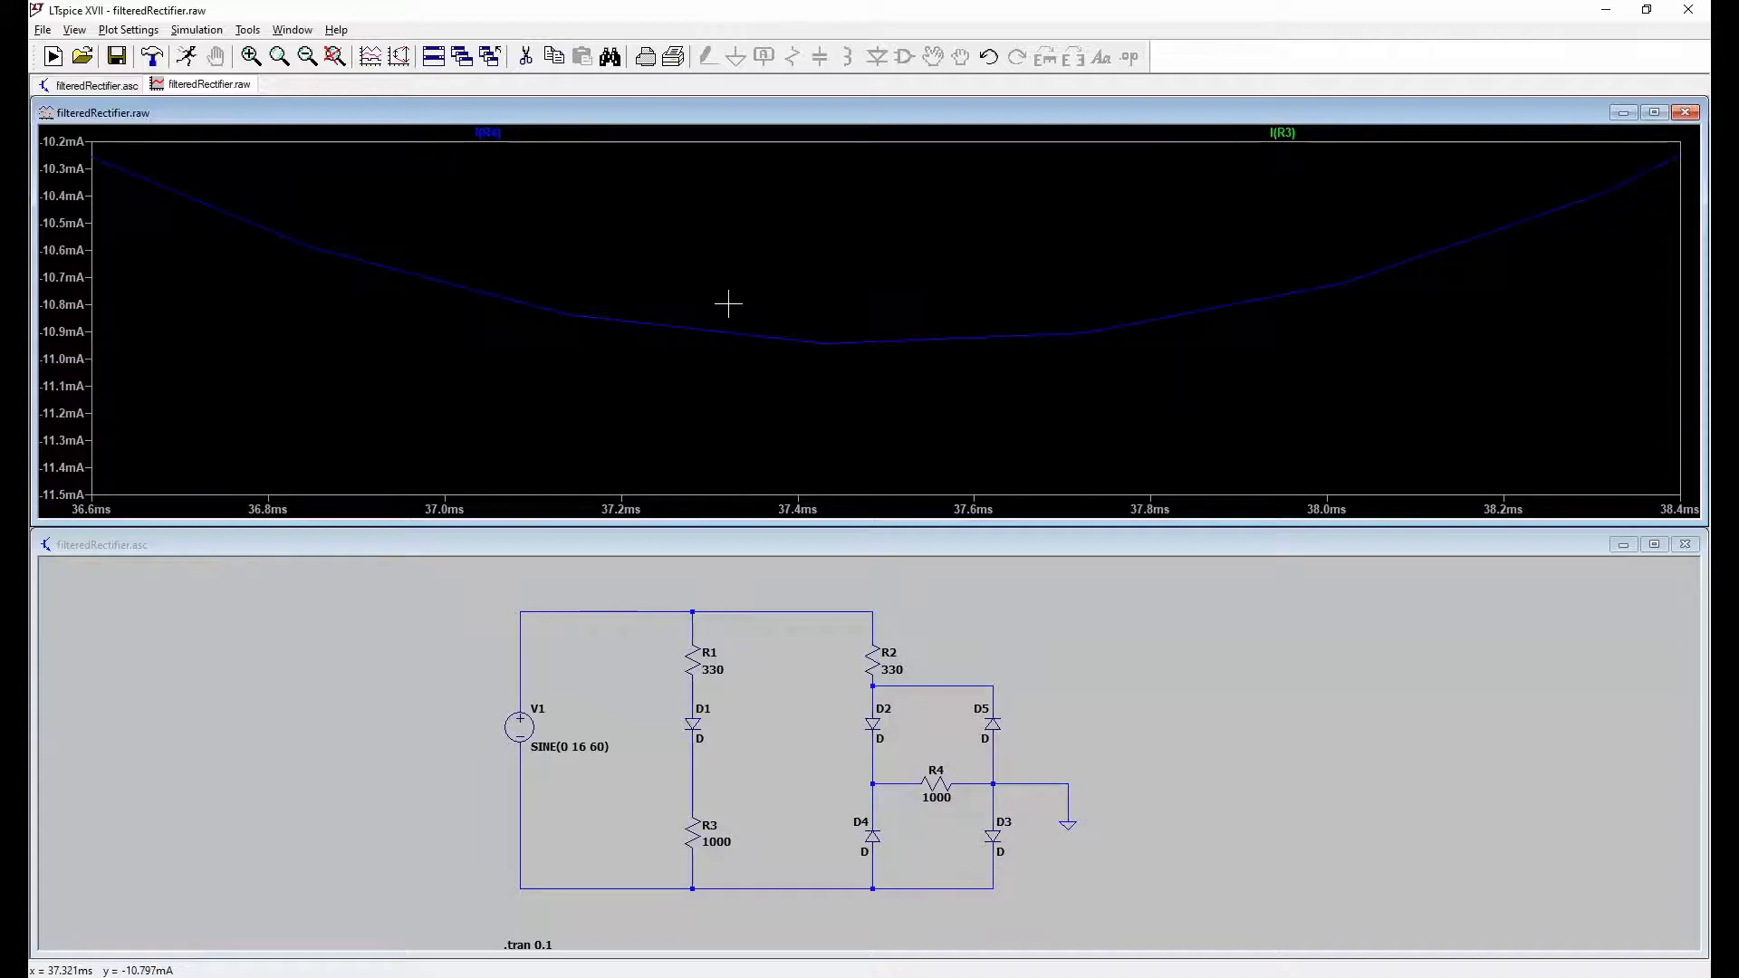
{"action": "left_click_drag", "start_coordinate": [728, 304], "coordinate": [1076, 369]}
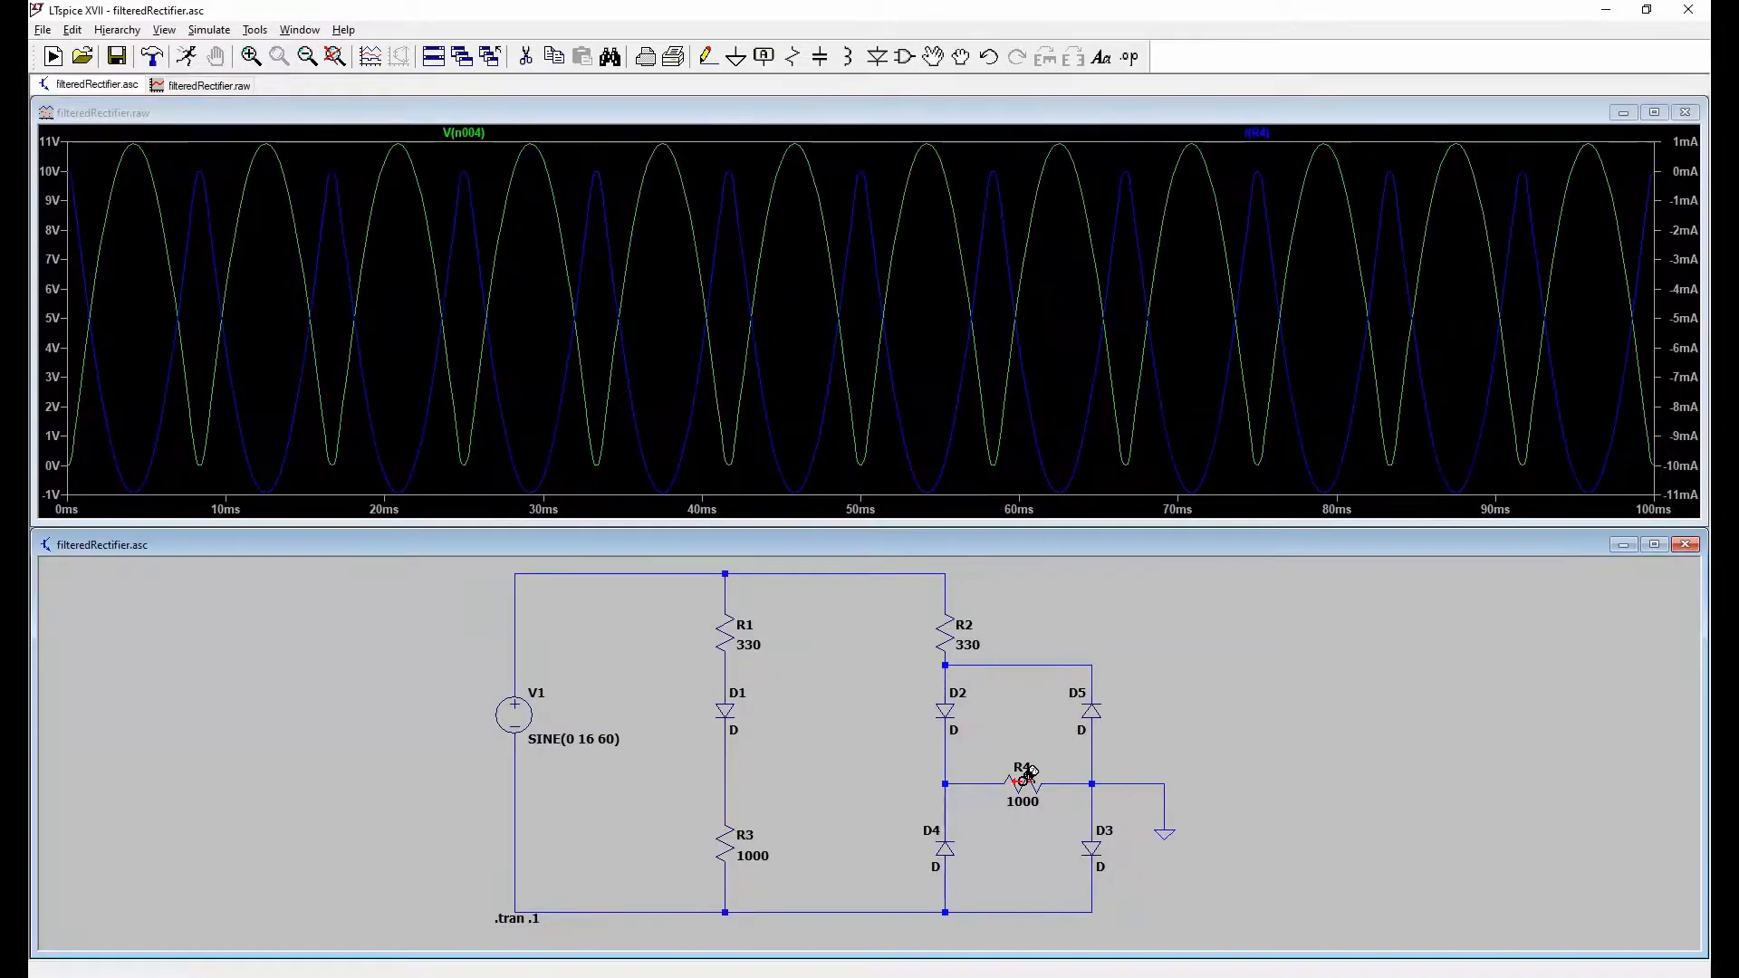
Step: Compare the voltages at the nodes above and below D2, then plot only the lower node's voltage with R4's current
{"action": "left_click", "coordinate": [947, 664]}
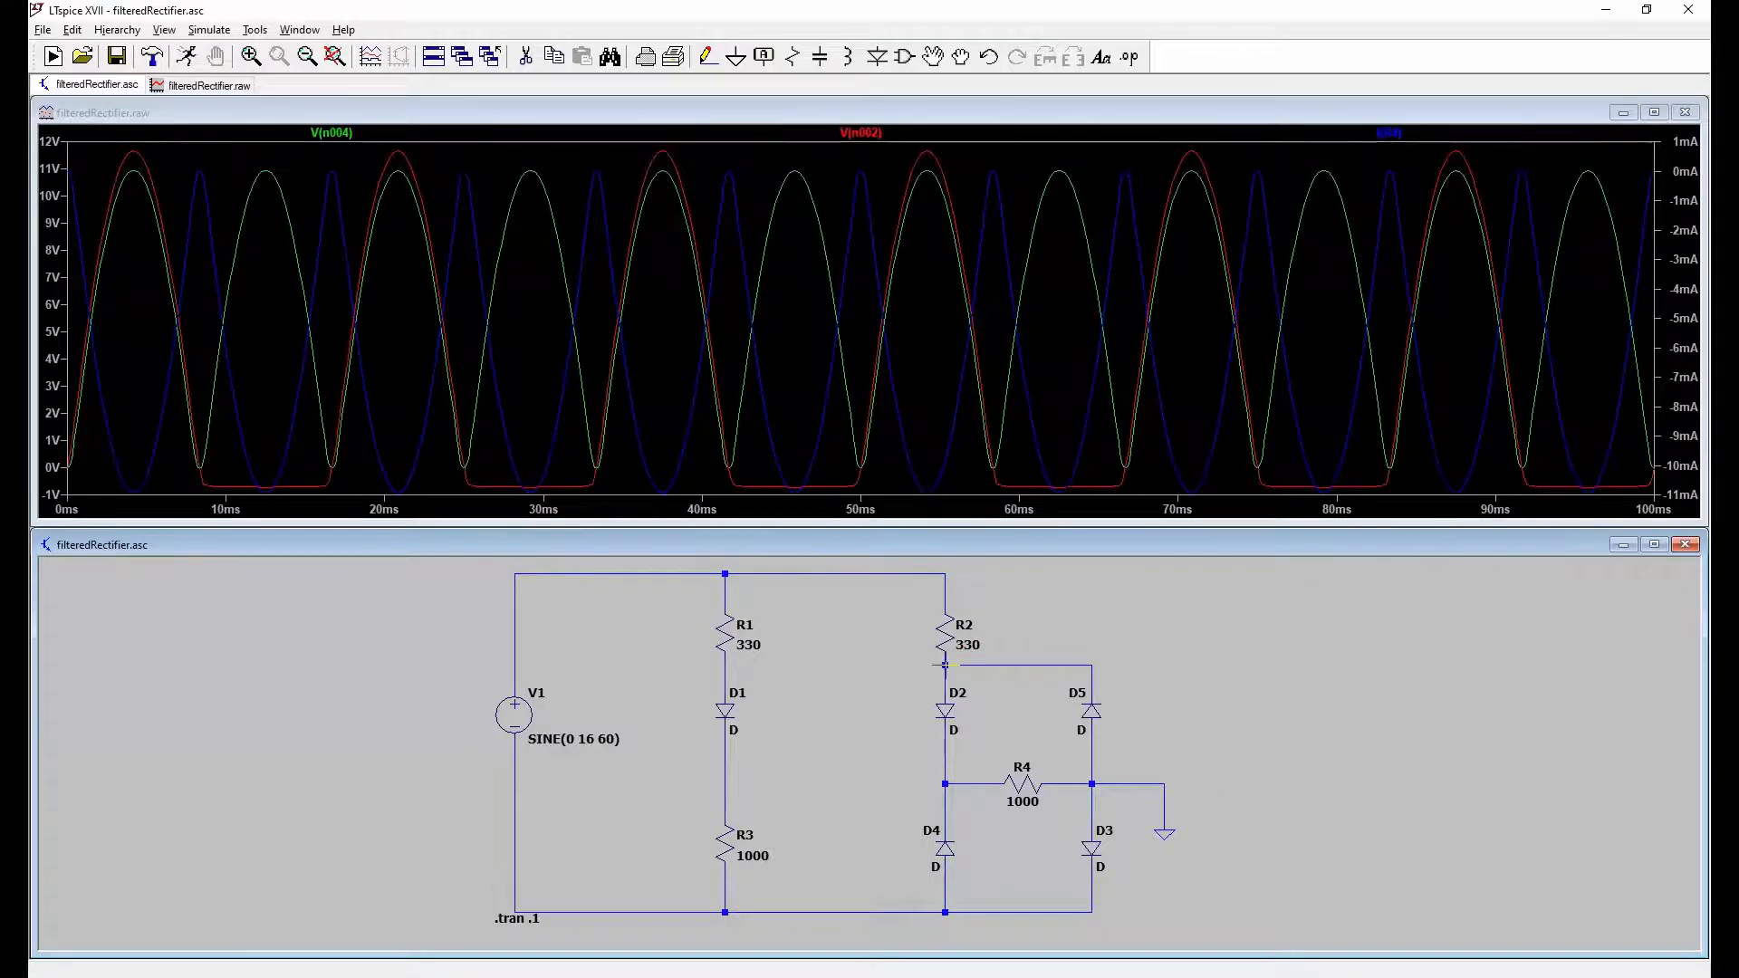
{"action": "left_click", "coordinate": [945, 665]}
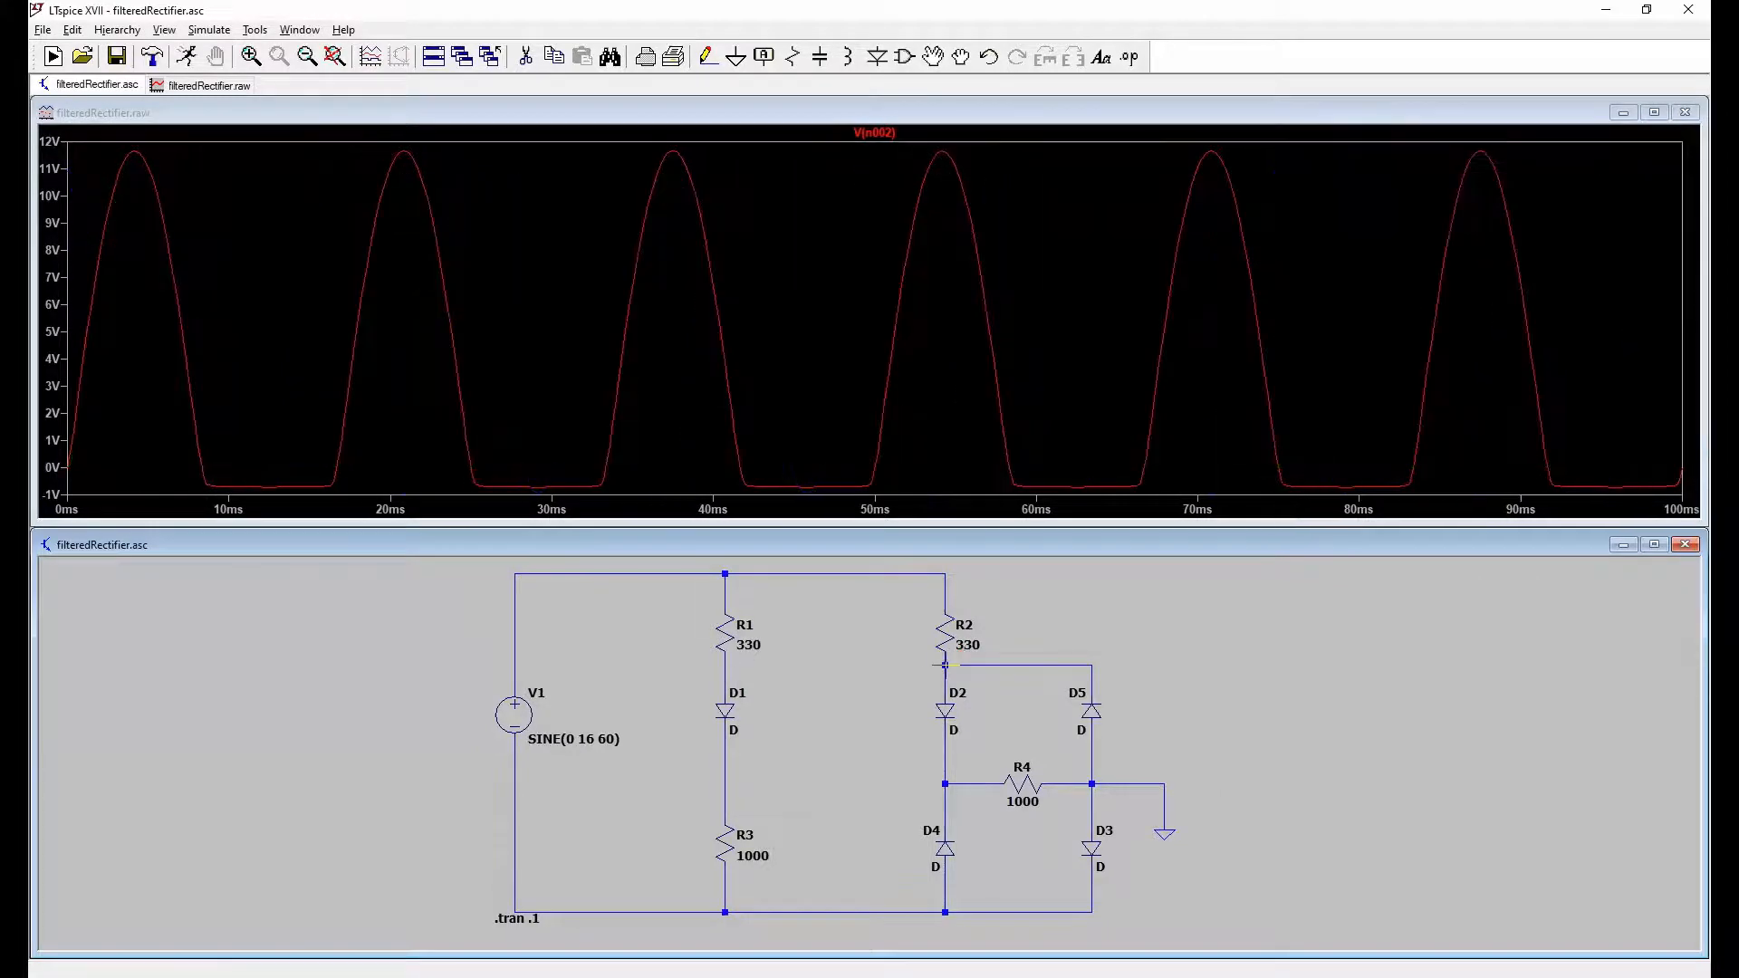
{"action": "left_click", "coordinate": [944, 784]}
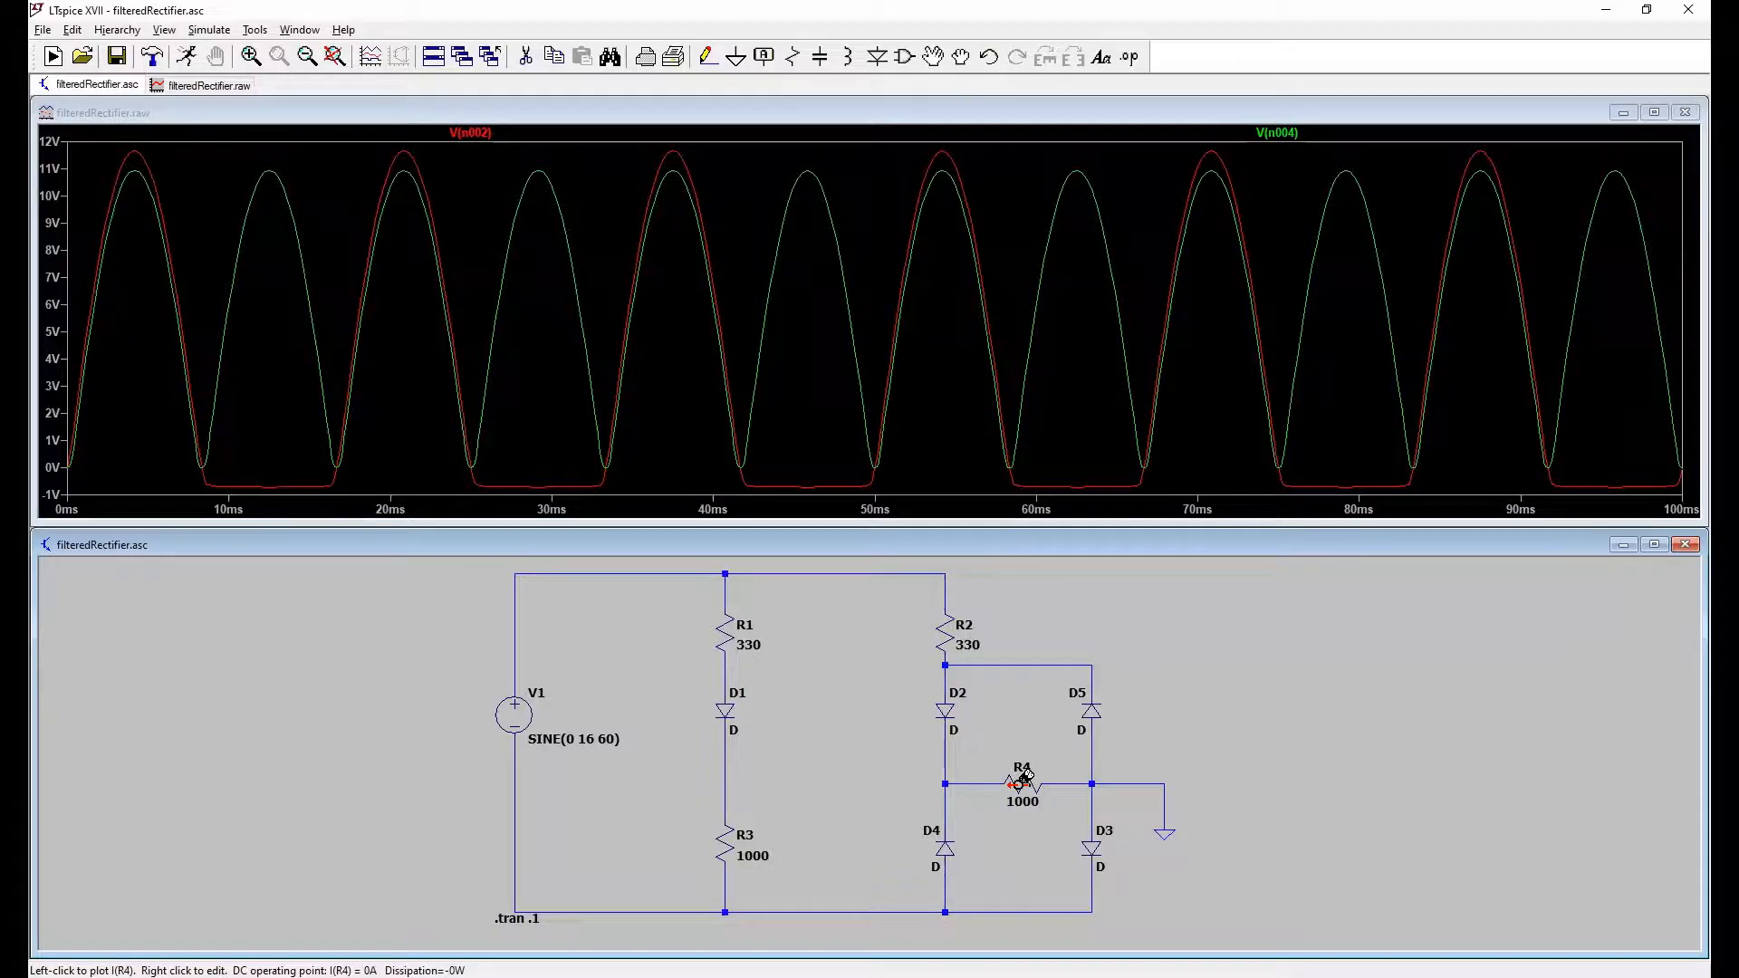
{"action": "left_click", "coordinate": [945, 784]}
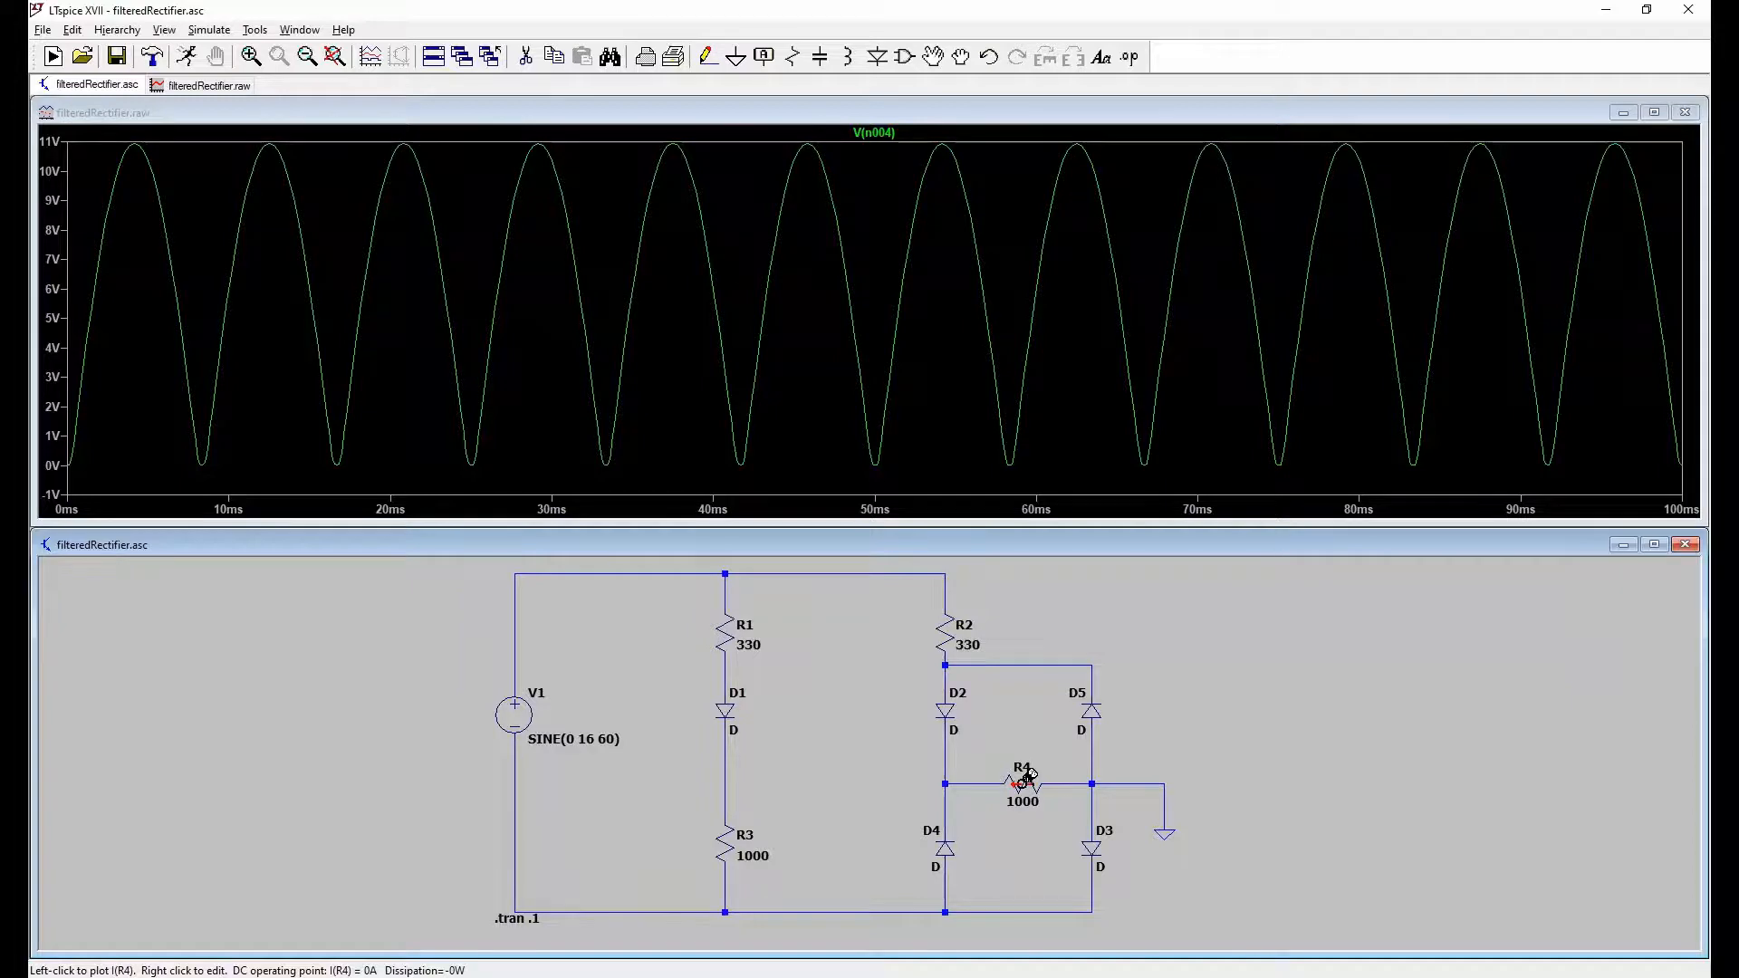
{"action": "left_click", "coordinate": [1026, 777]}
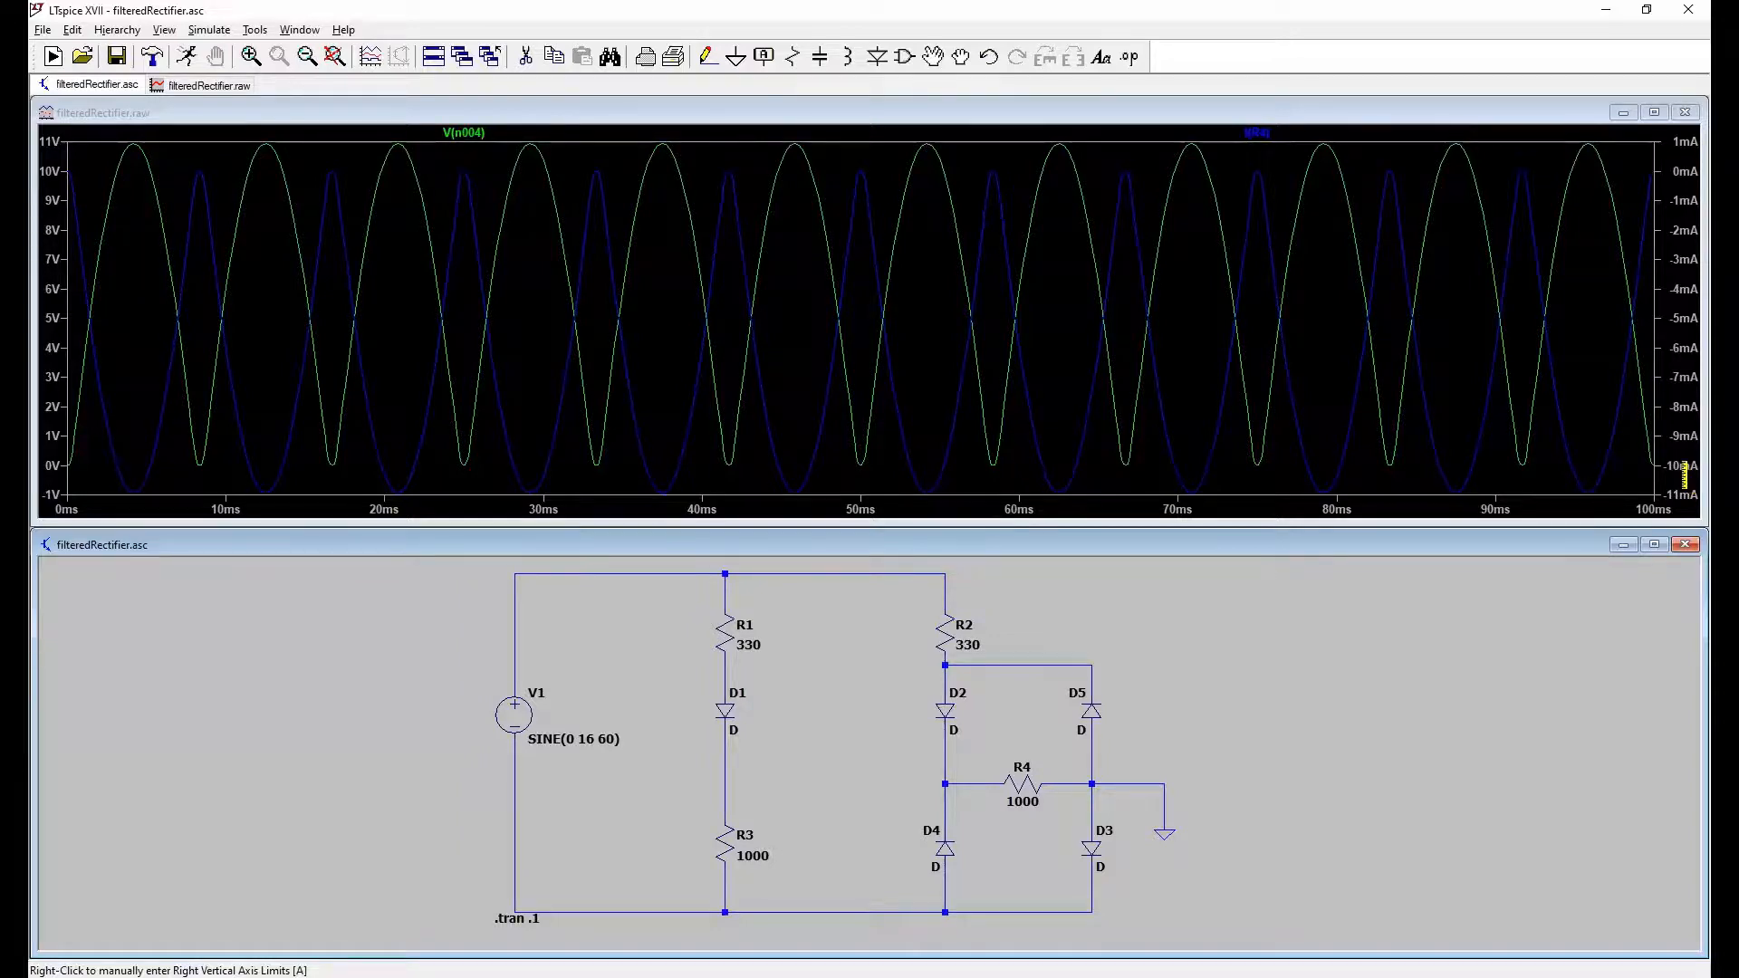
Step: Rotate R4 by 180 degrees and put it back in its gap between the two bridge nodes
{"action": "left_click", "coordinate": [68, 33]}
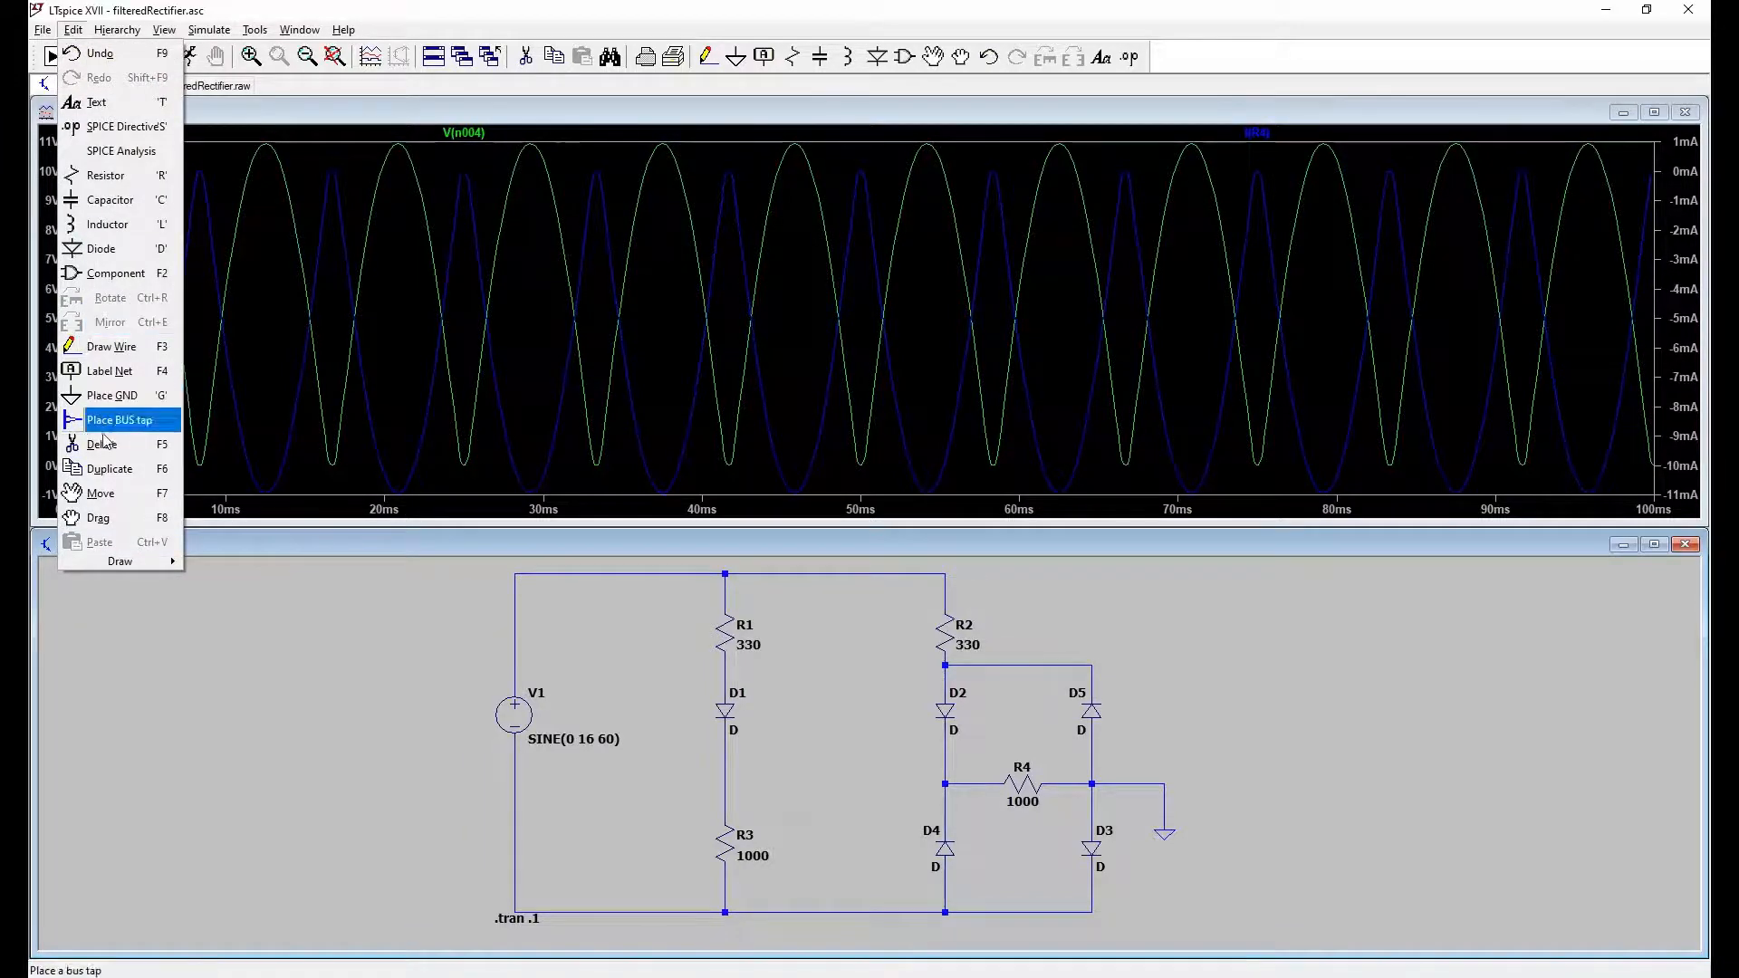
{"action": "left_click", "coordinate": [100, 494]}
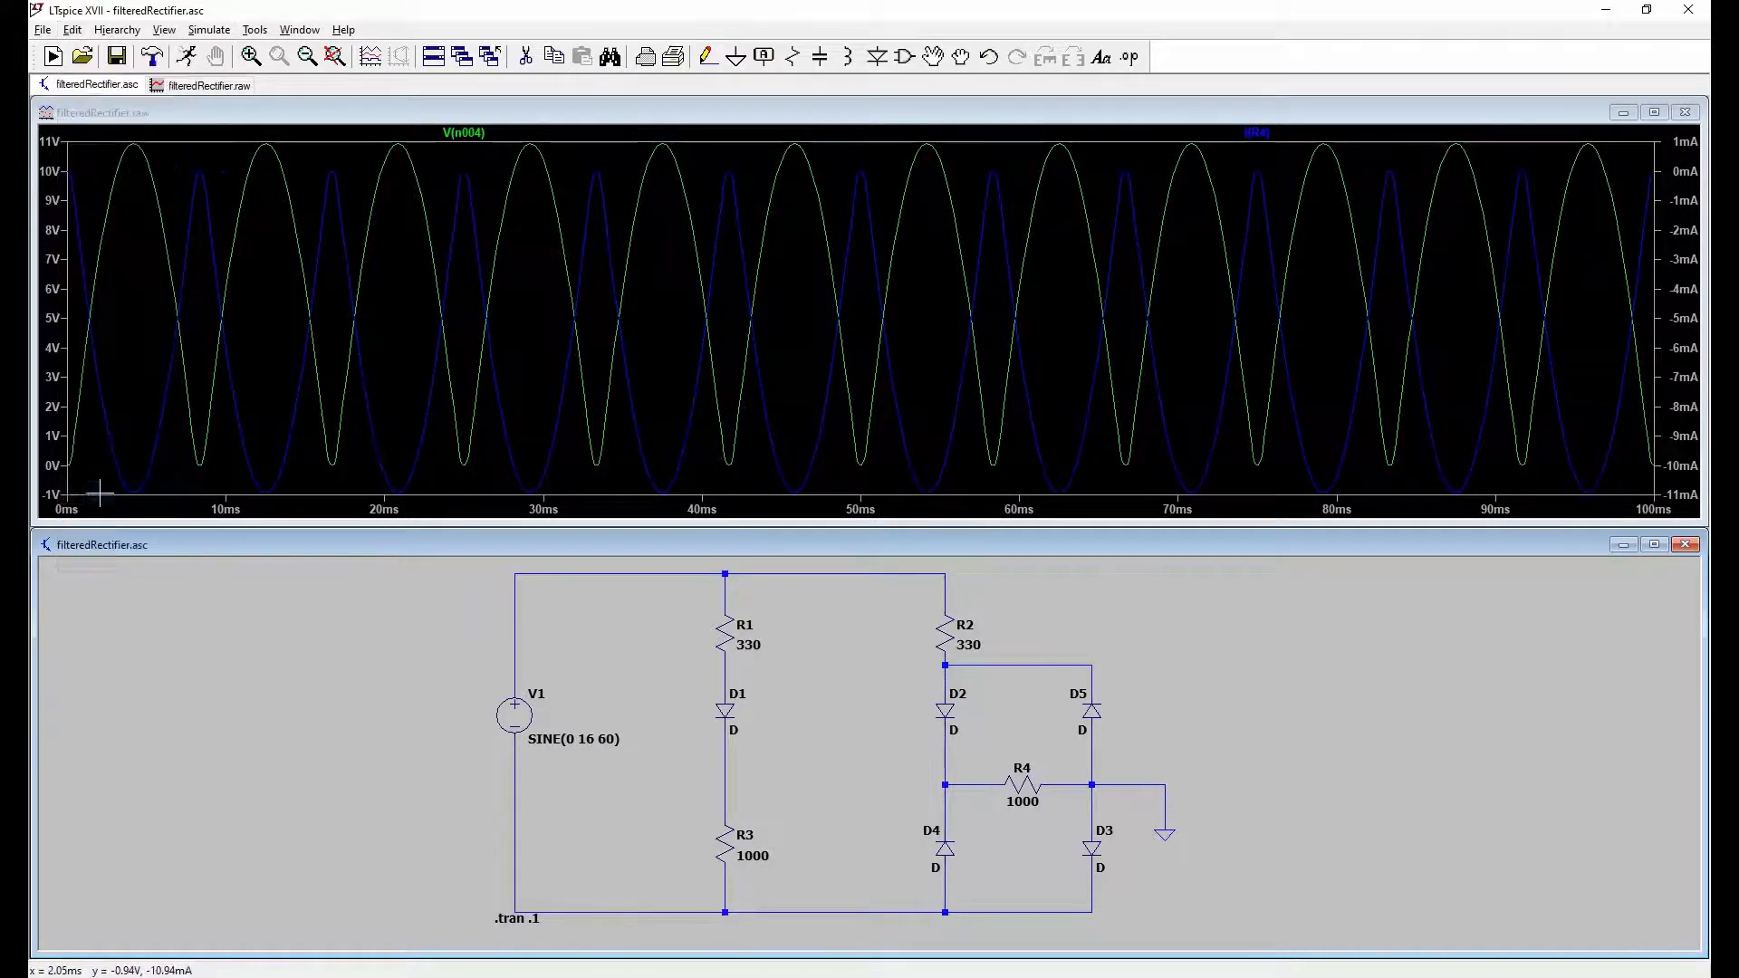
{"action": "left_click", "coordinate": [1022, 784]}
{"action": "left_click", "coordinate": [1016, 784]}
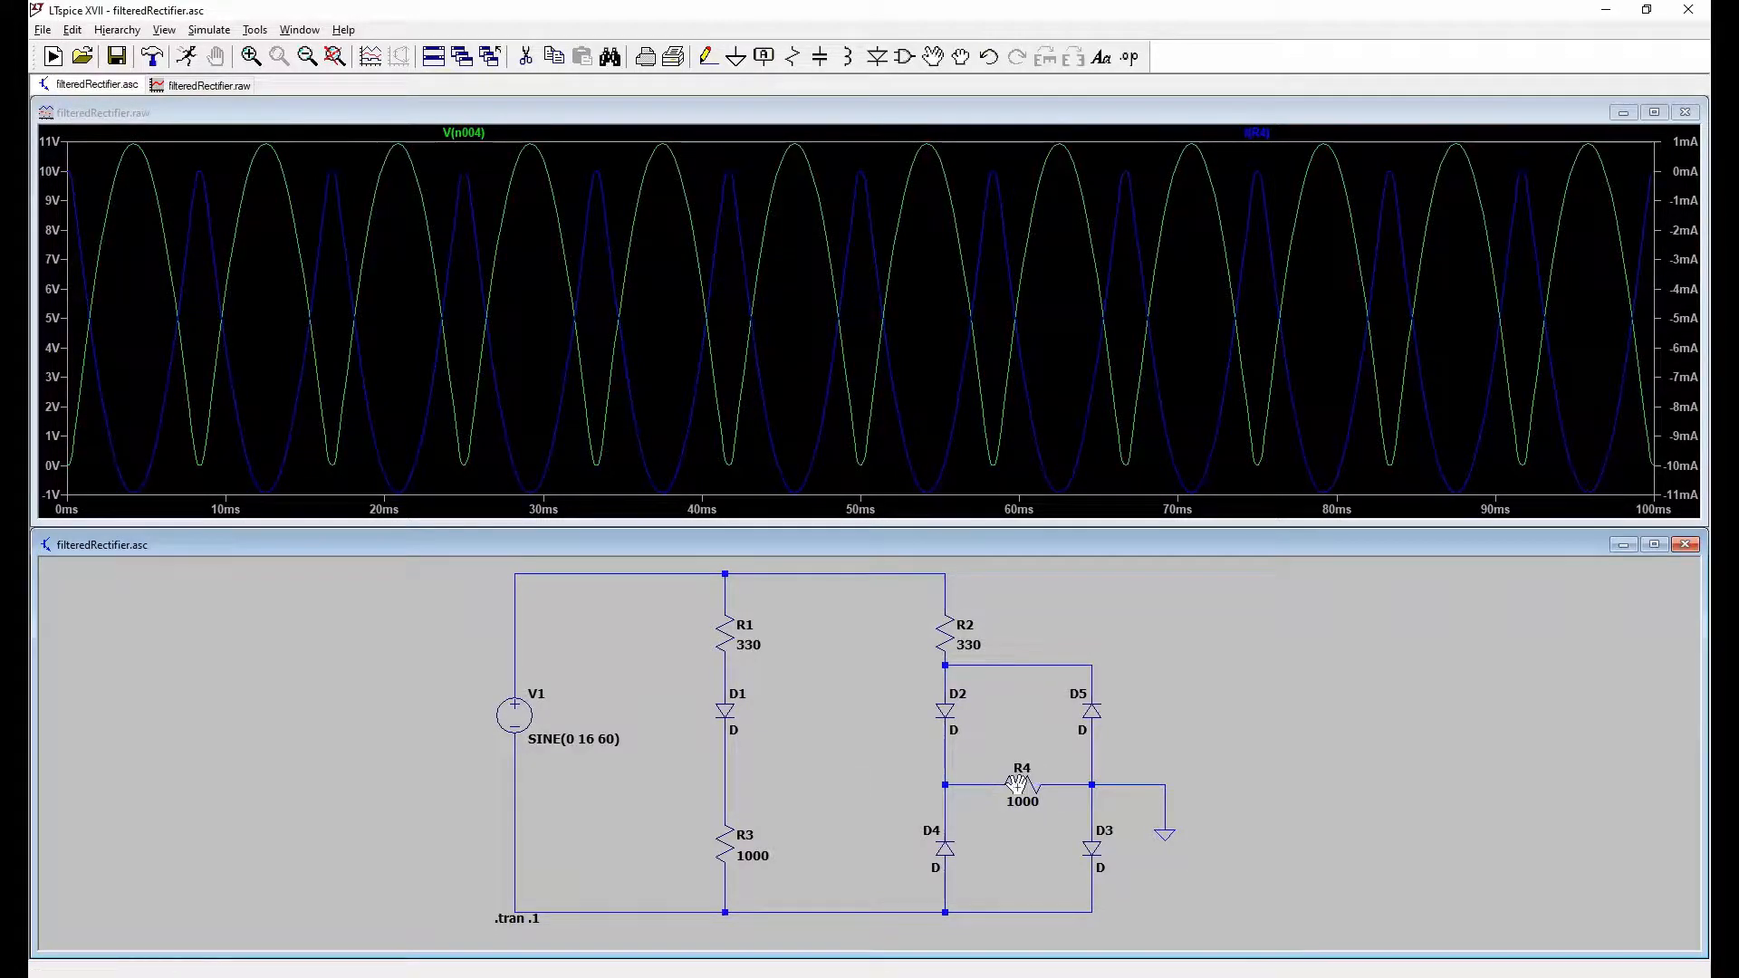
{"action": "left_click", "coordinate": [1016, 784]}
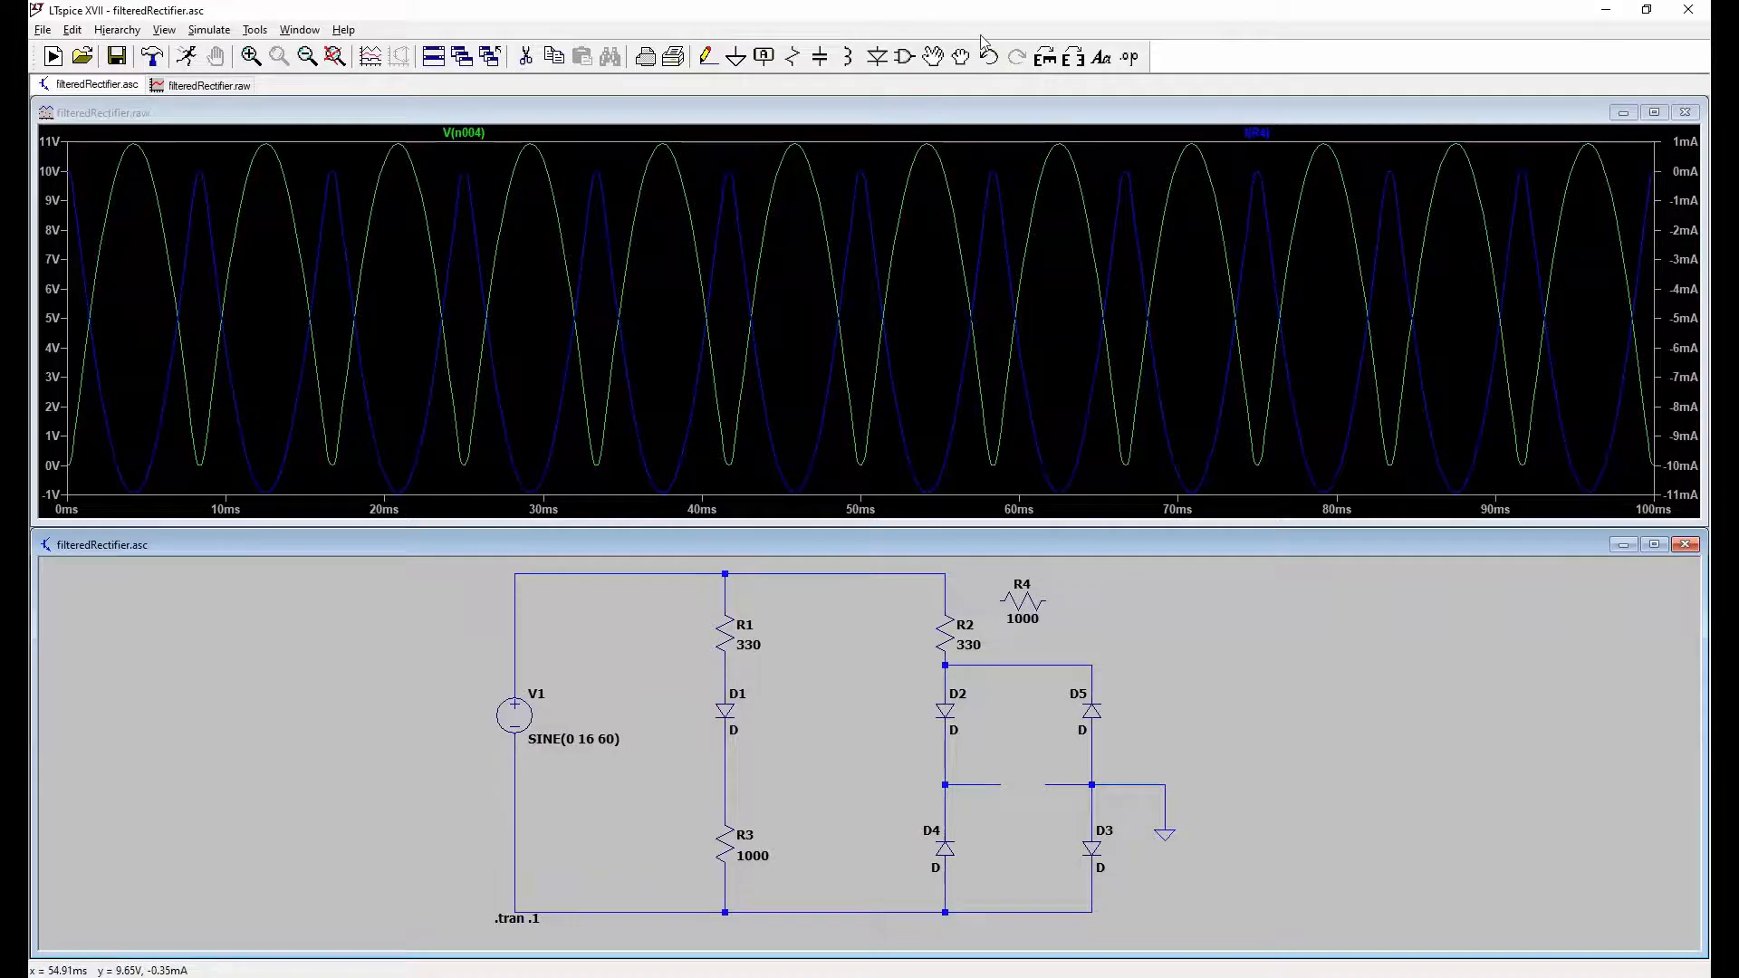
{"action": "left_click", "coordinate": [1047, 59]}
{"action": "left_click", "coordinate": [1046, 60]}
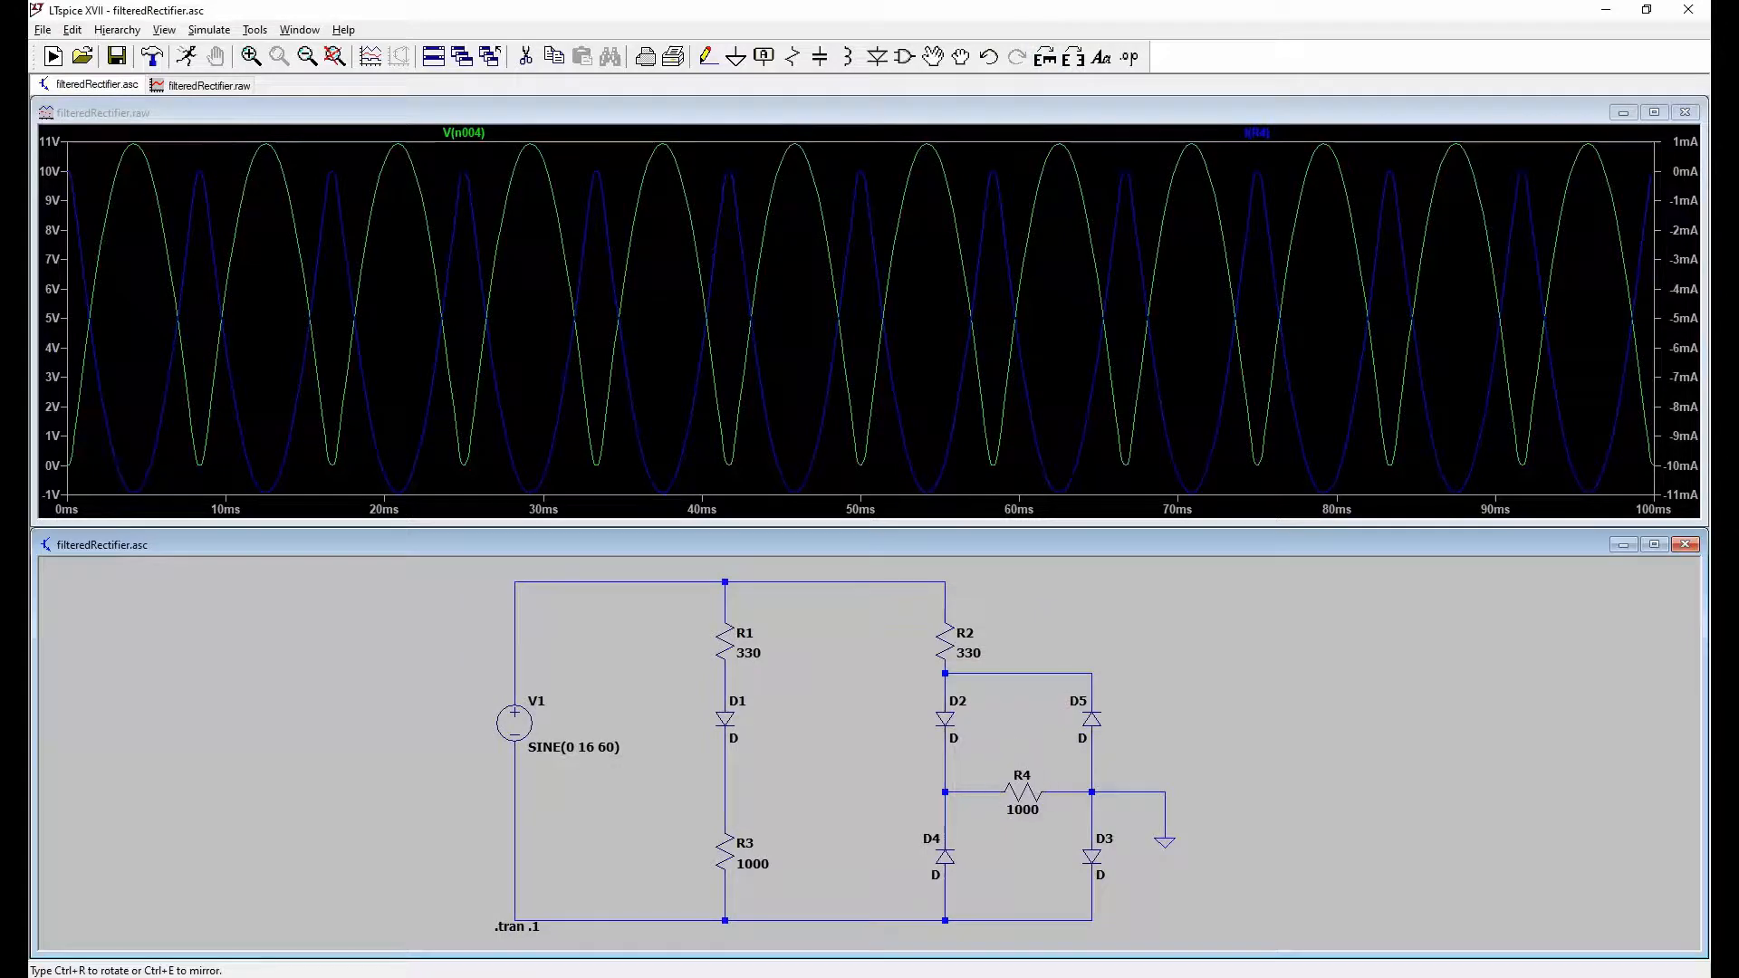
{"action": "left_click", "coordinate": [1022, 792]}
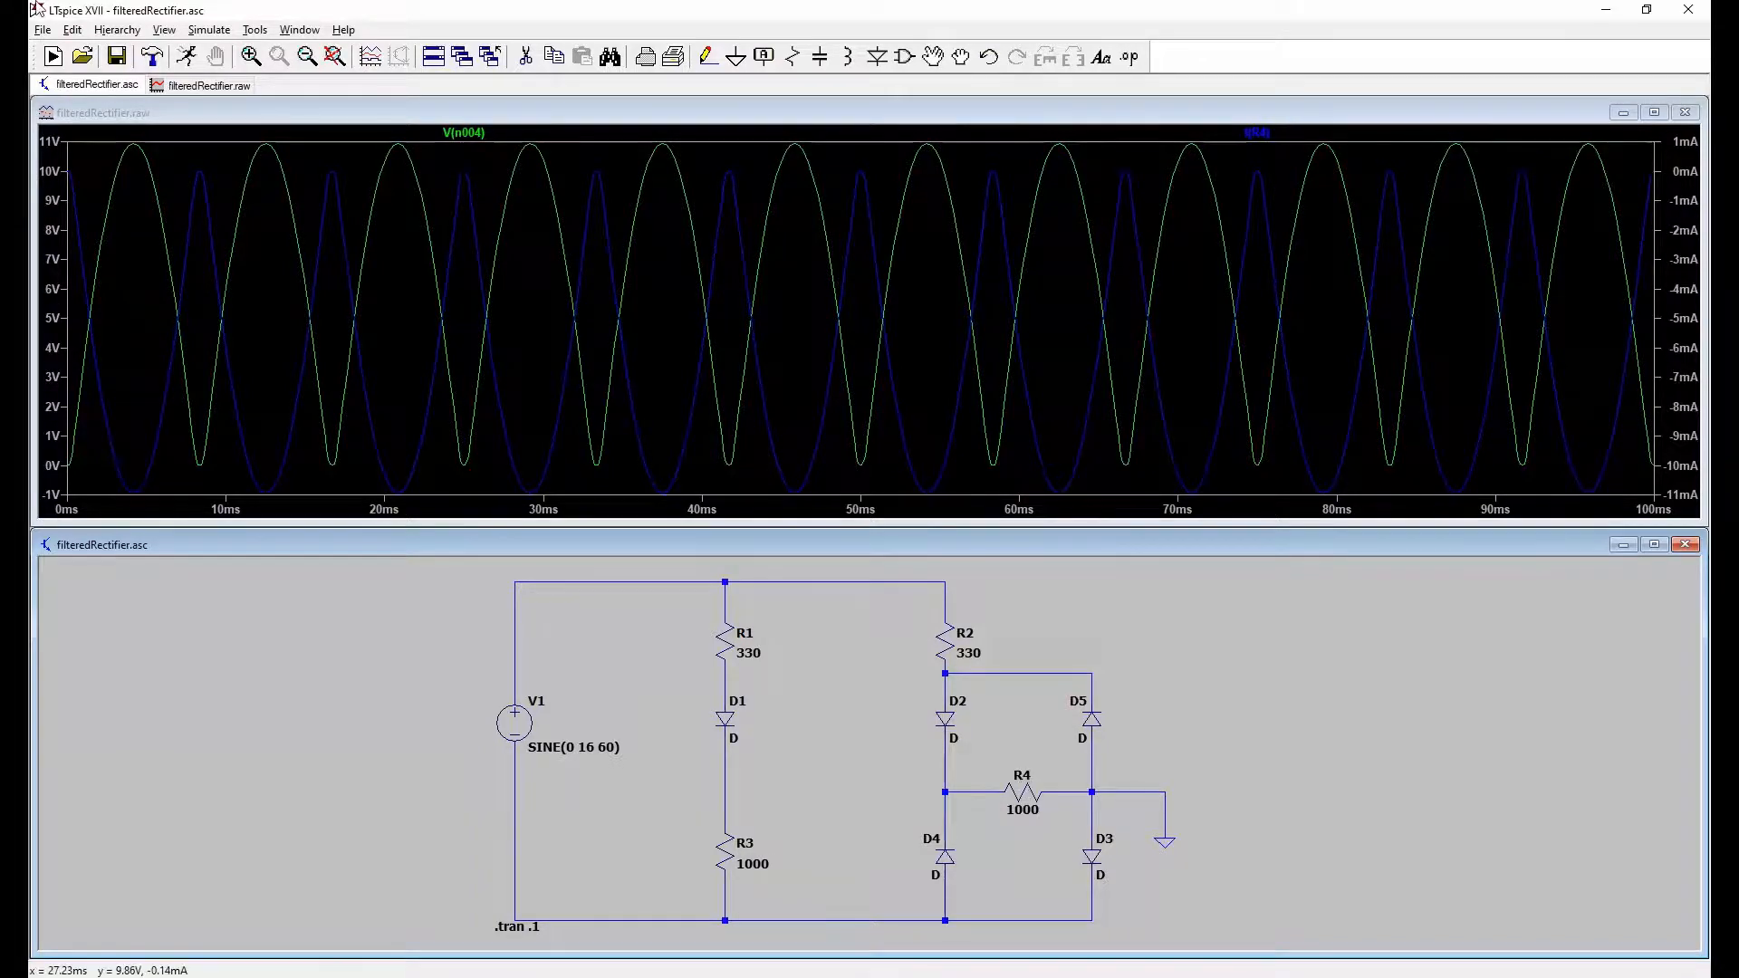
Step: Rerun the simulation and plot the current through R2 alone, adding the current through R4 for comparison
{"action": "left_click", "coordinate": [212, 31]}
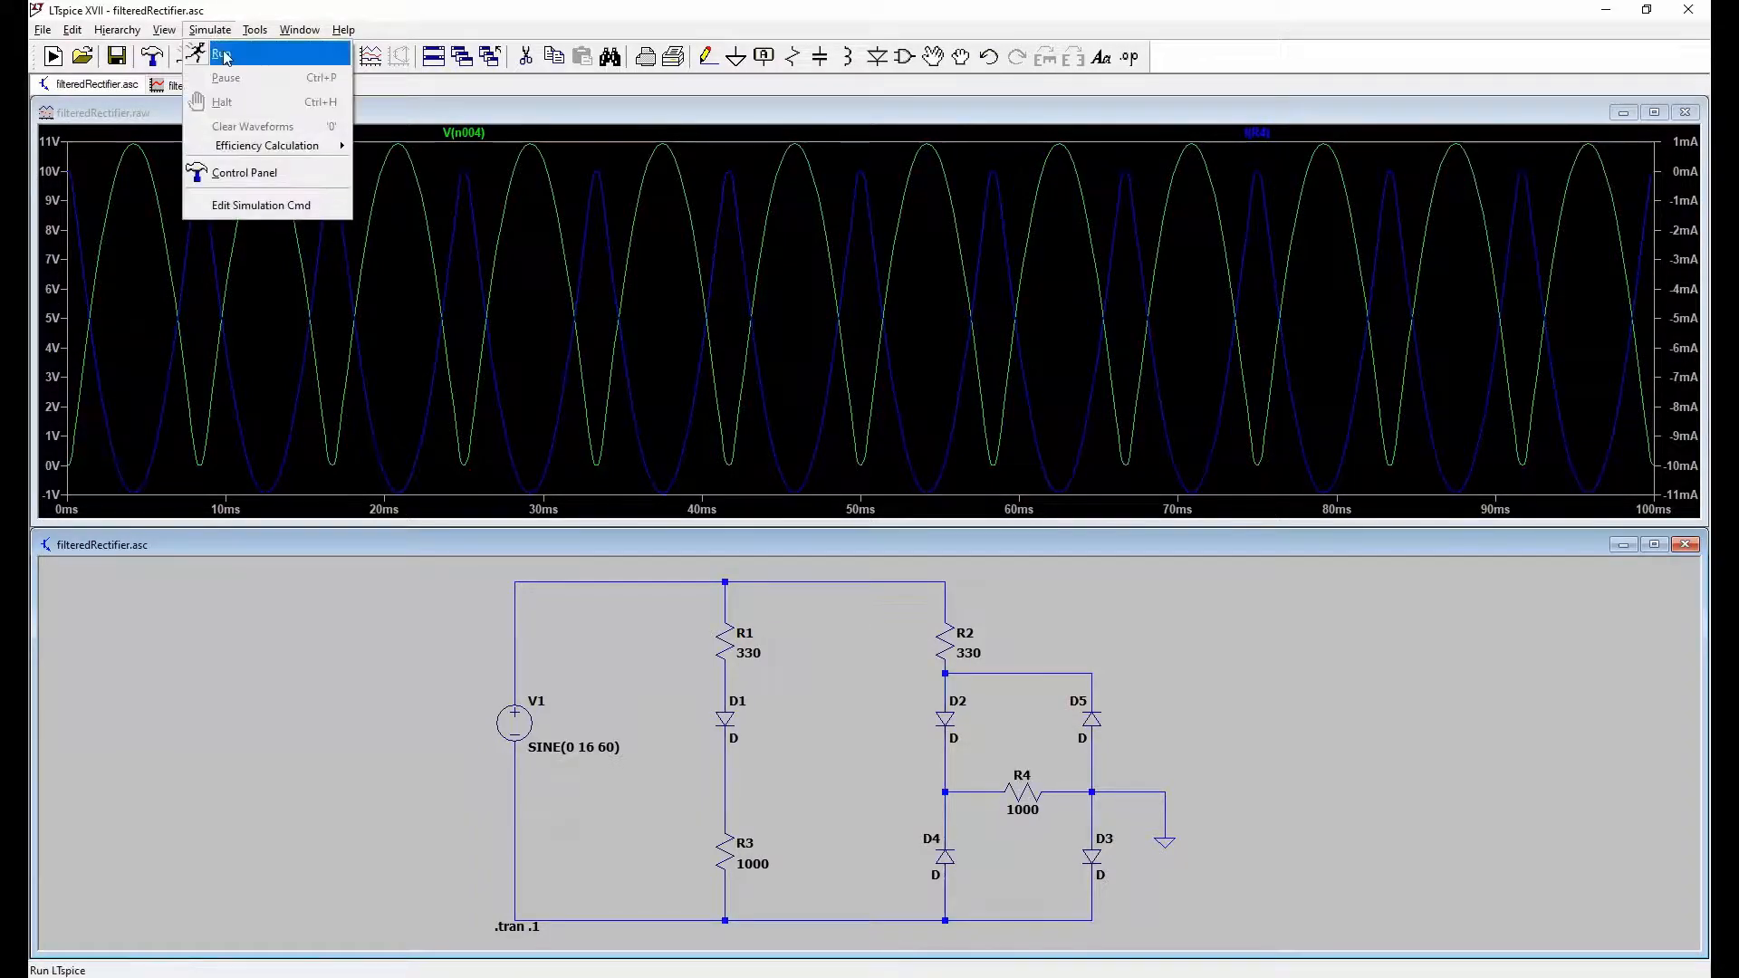
{"action": "left_click", "coordinate": [221, 54]}
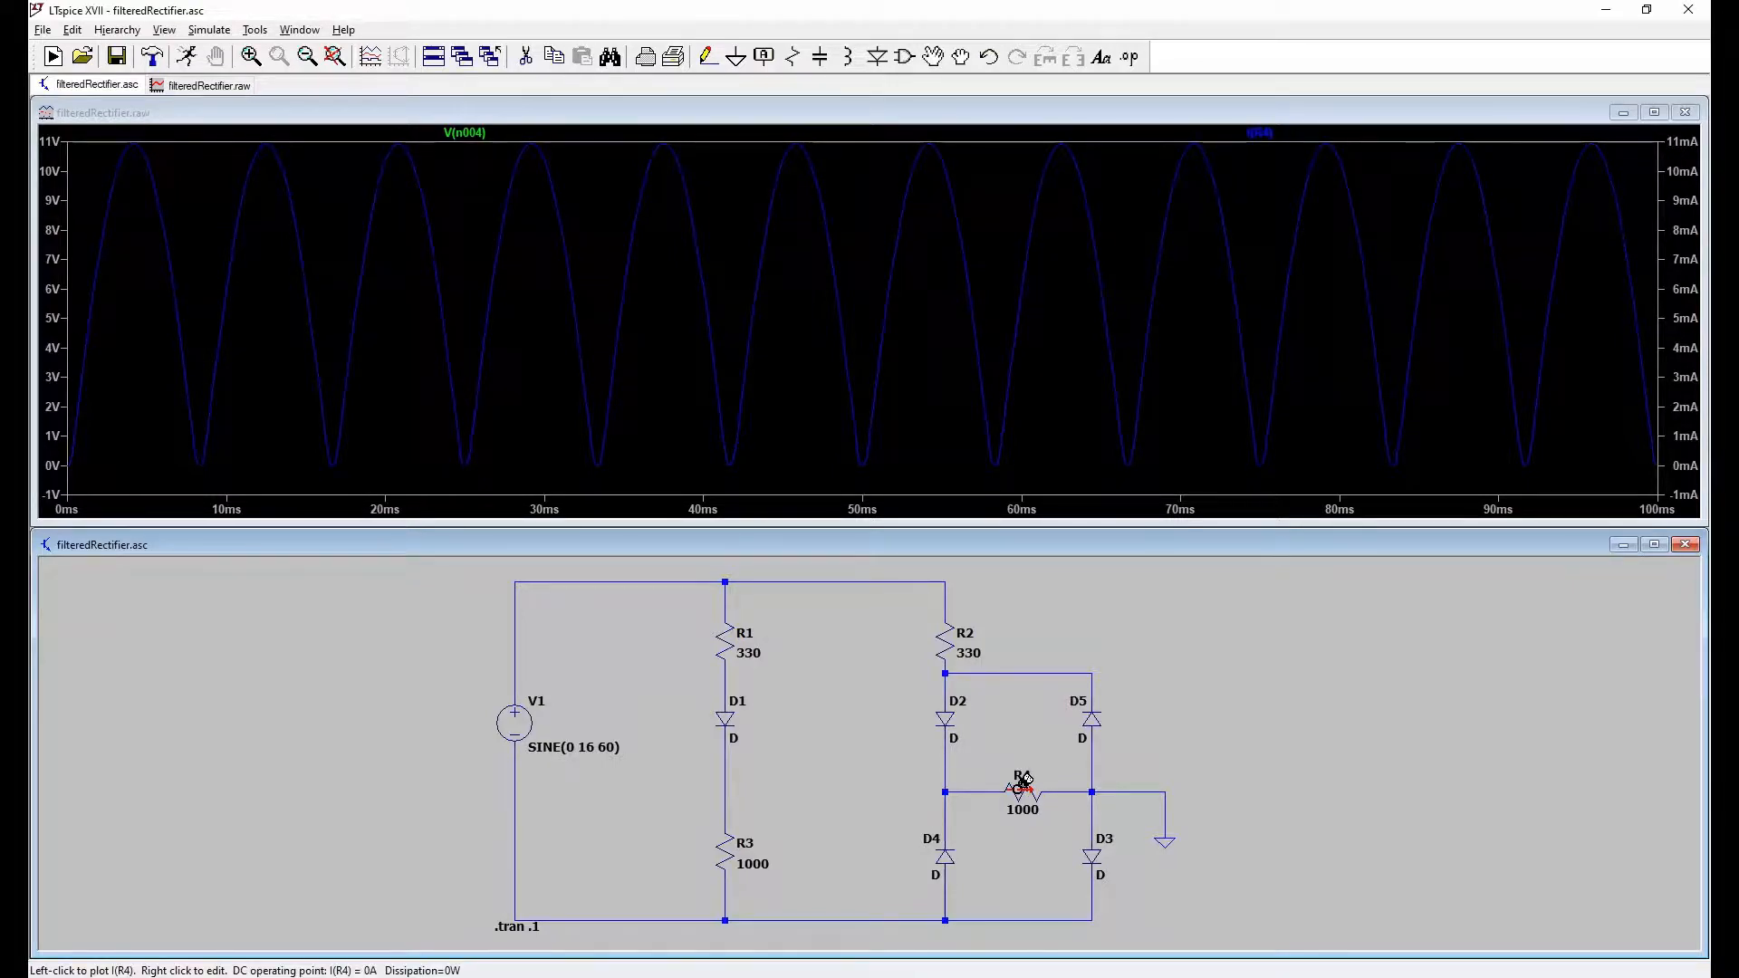
{"action": "left_click", "coordinate": [957, 631]}
{"action": "left_click", "coordinate": [956, 631]}
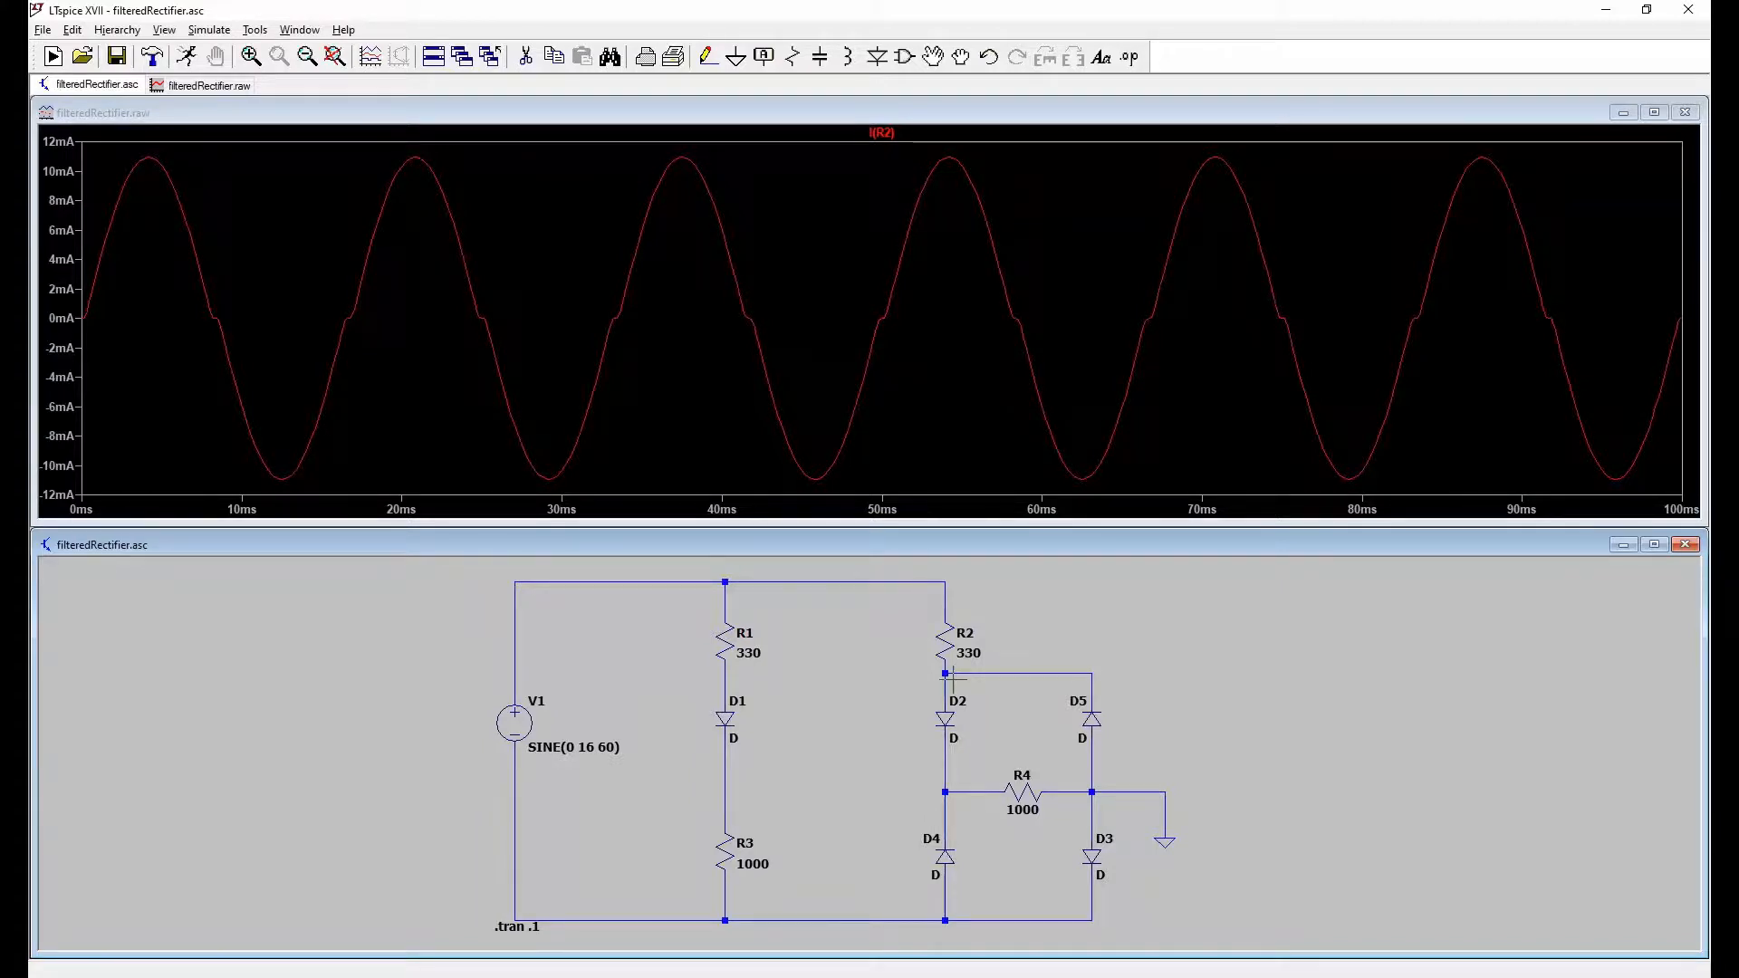
{"action": "left_click", "coordinate": [1023, 784]}
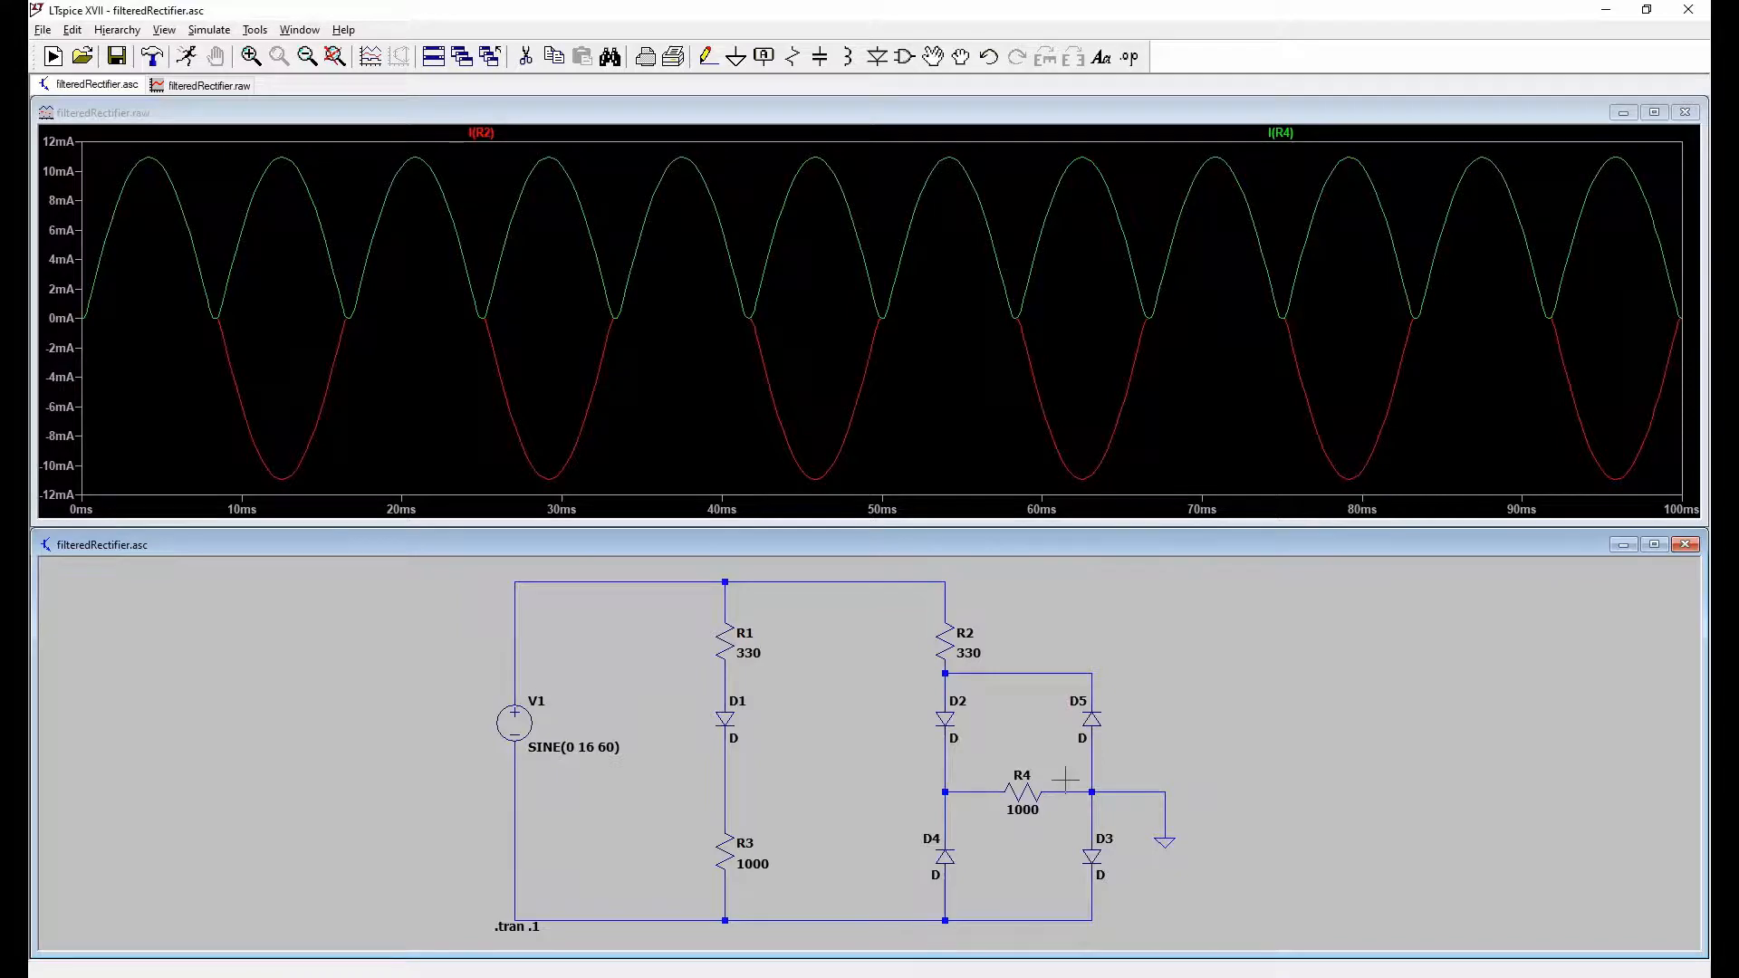
Step: Delete R4, the ground symbol and the wires joining them to the two middle nodes of the bridge
{"action": "key", "text": "Delete"}
{"action": "left_click", "coordinate": [1022, 795]}
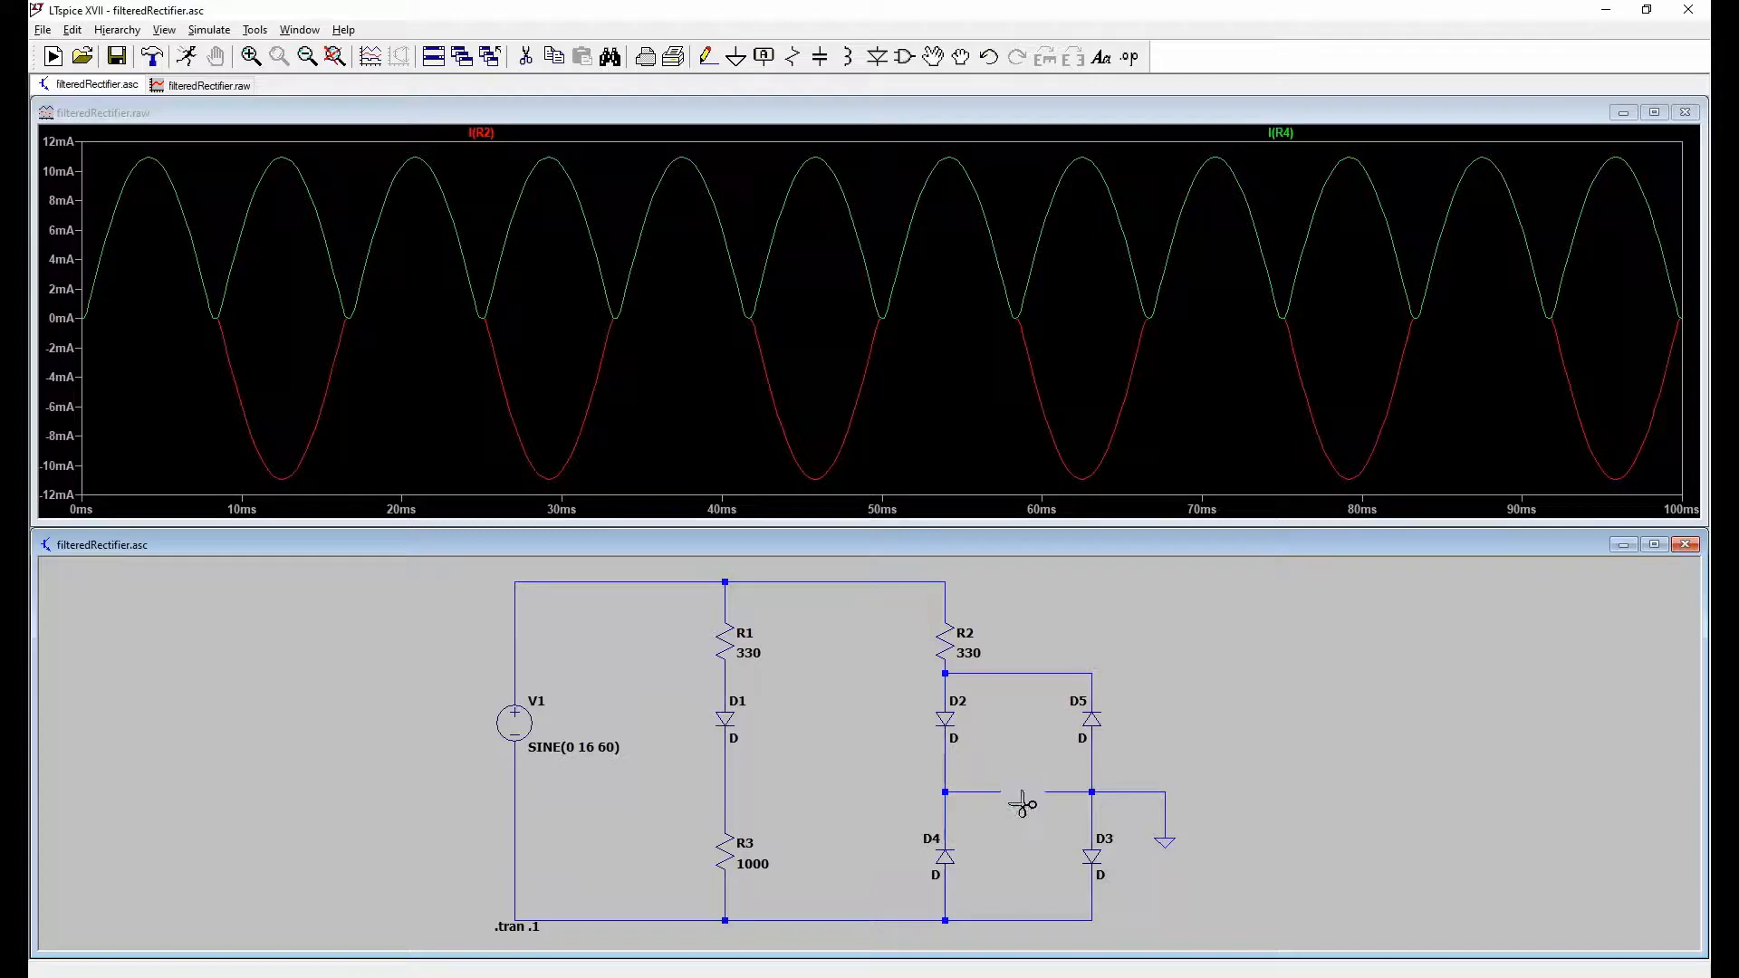
{"action": "left_click", "coordinate": [1168, 835]}
{"action": "left_click", "coordinate": [1164, 814]}
{"action": "left_click", "coordinate": [1140, 792]}
{"action": "left_click", "coordinate": [1055, 792]}
{"action": "left_click", "coordinate": [975, 792]}
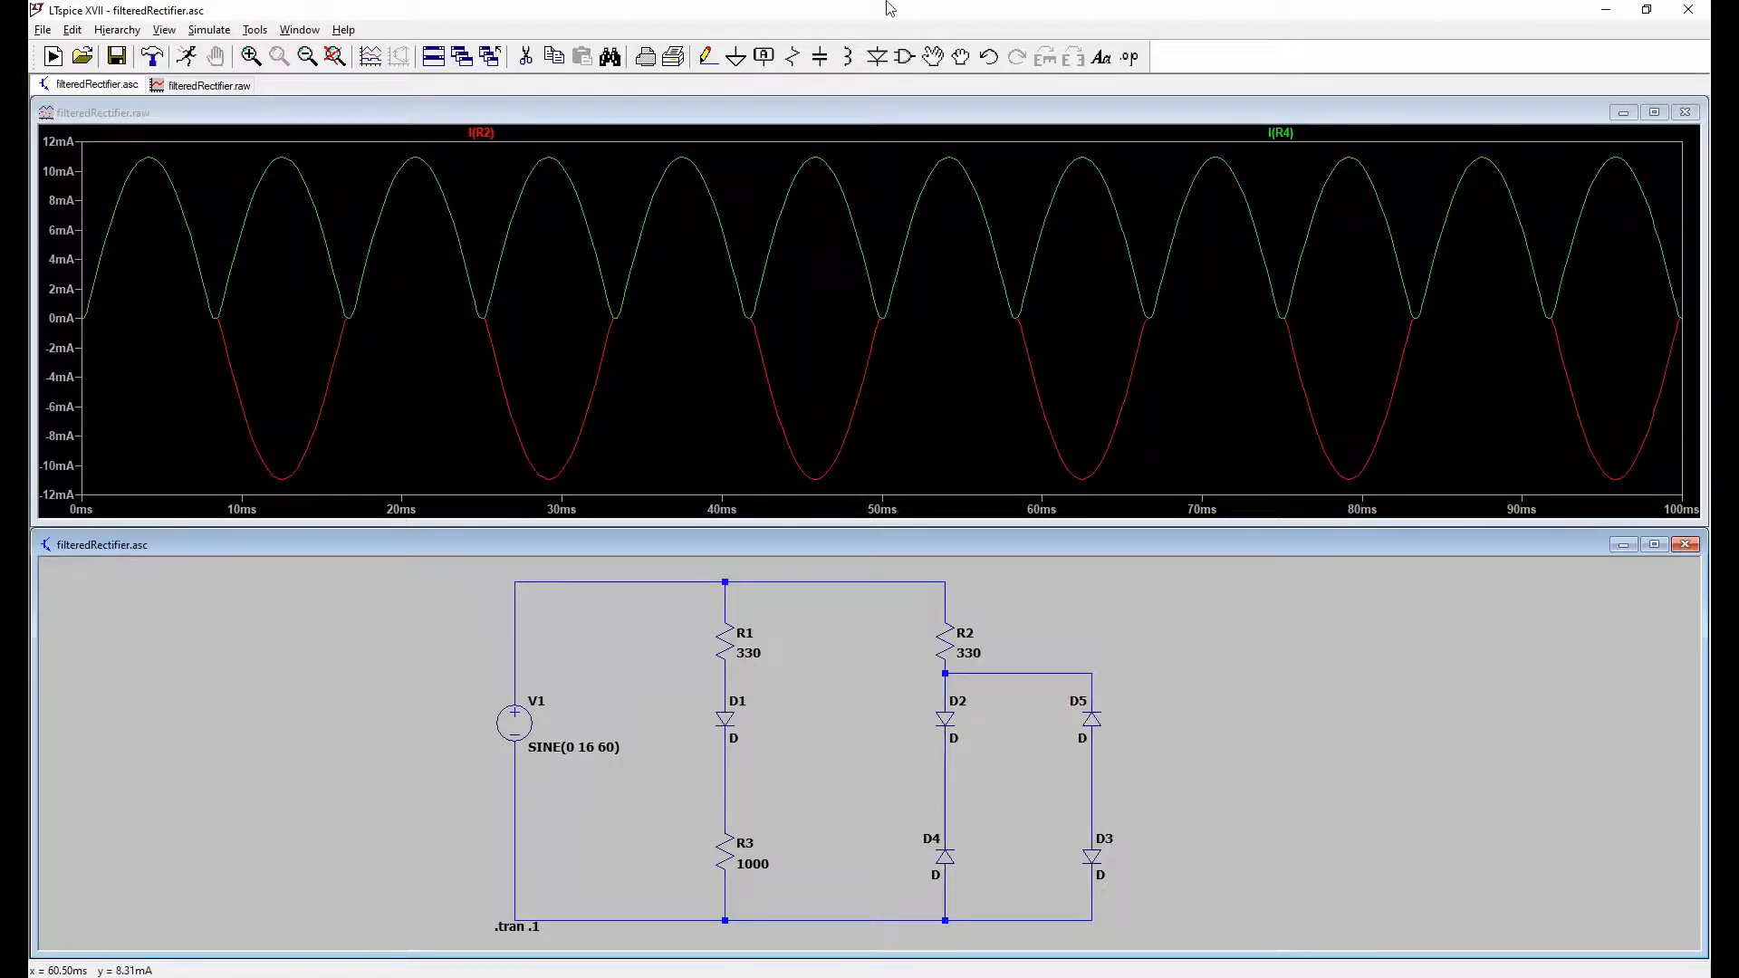
Step: Place a horizontal resistor to the right of the diode bridge and set its resistance to 330
{"action": "left_click", "coordinate": [790, 60]}
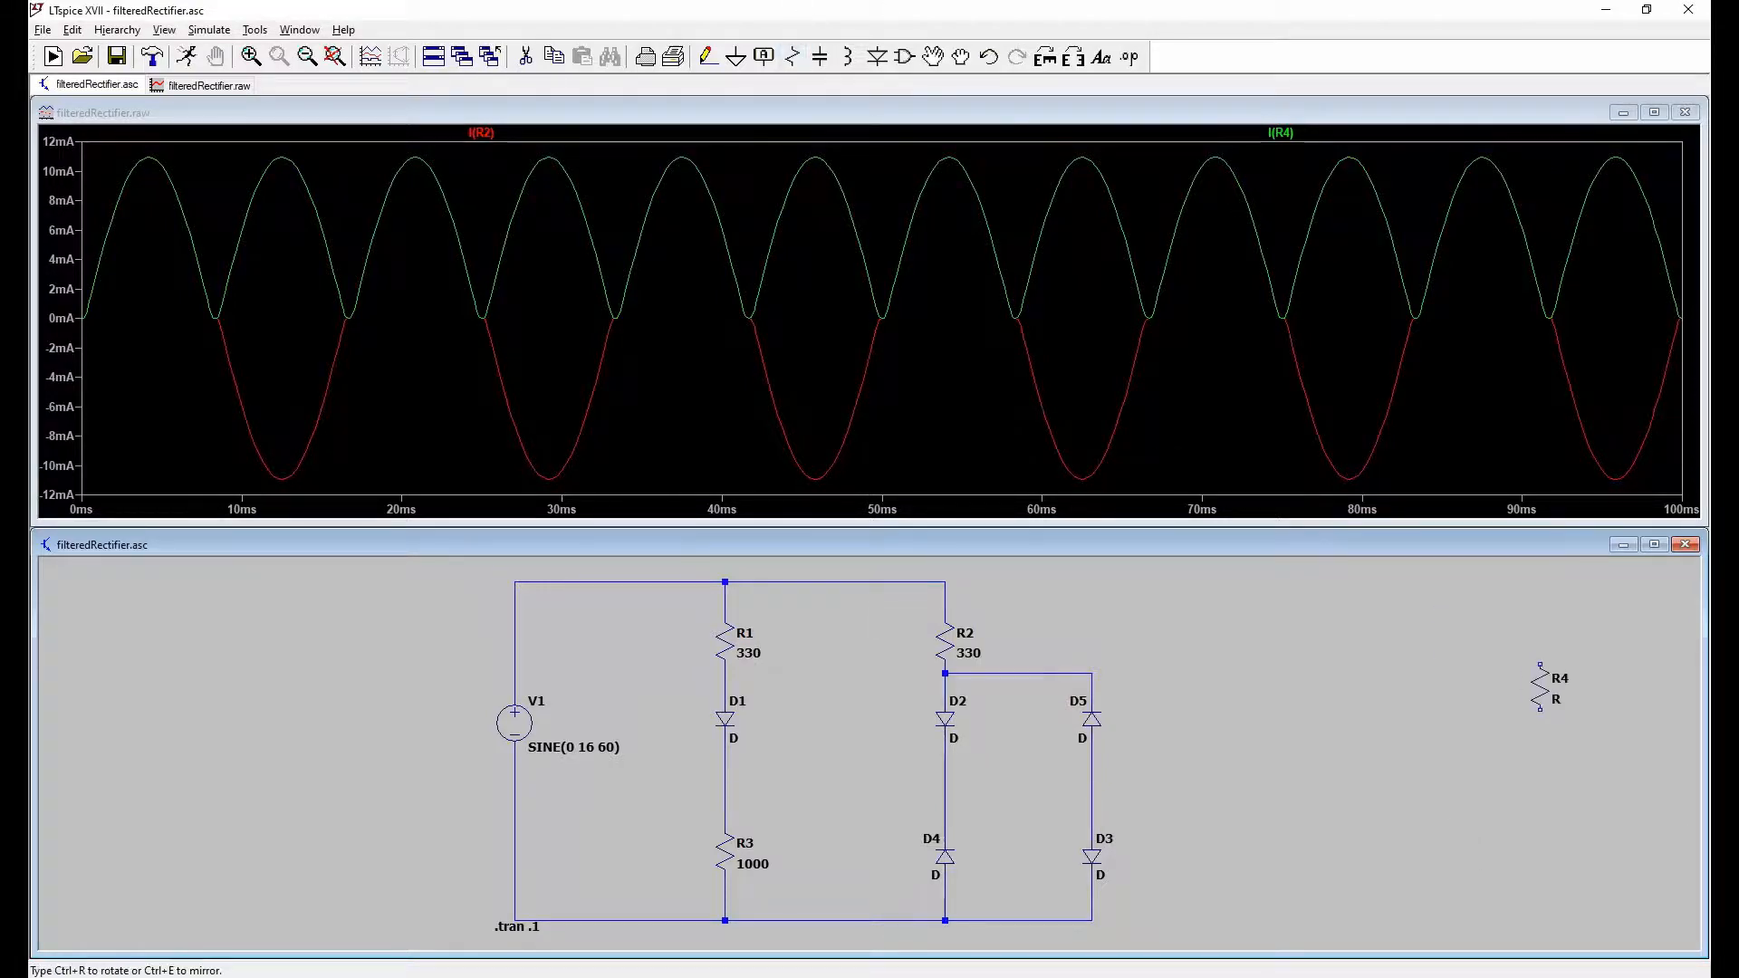
{"action": "left_click", "coordinate": [1045, 57]}
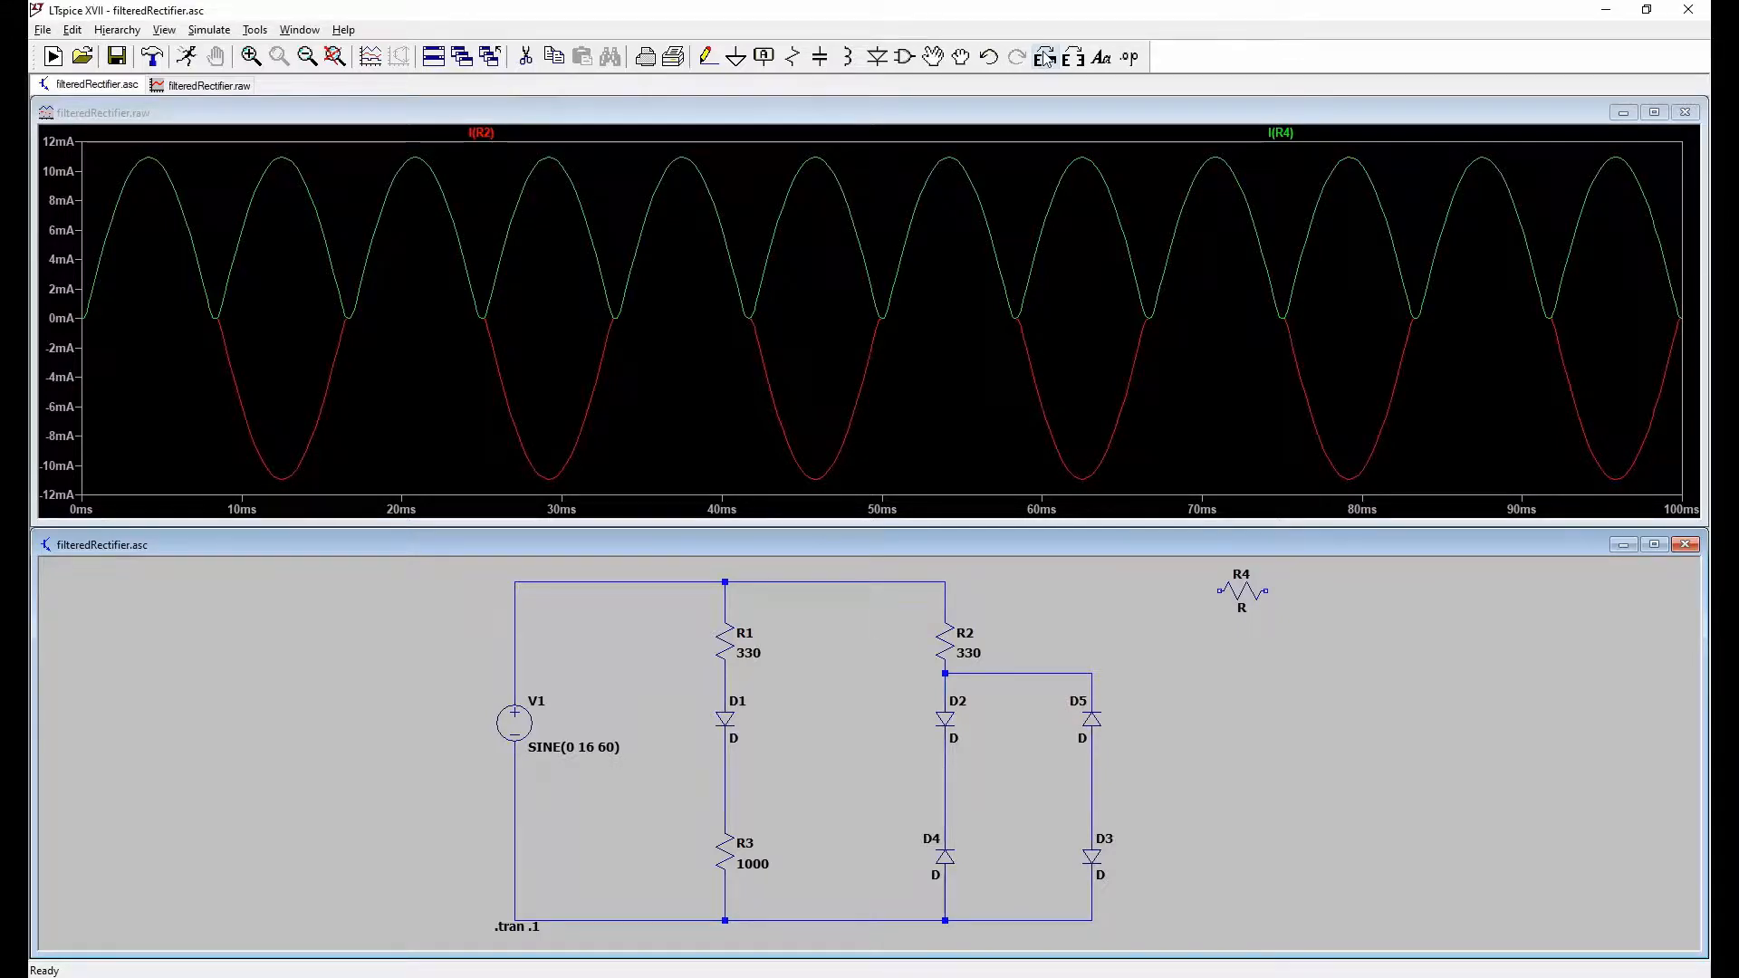
{"action": "left_click", "coordinate": [1044, 58]}
{"action": "left_click", "coordinate": [1044, 58]}
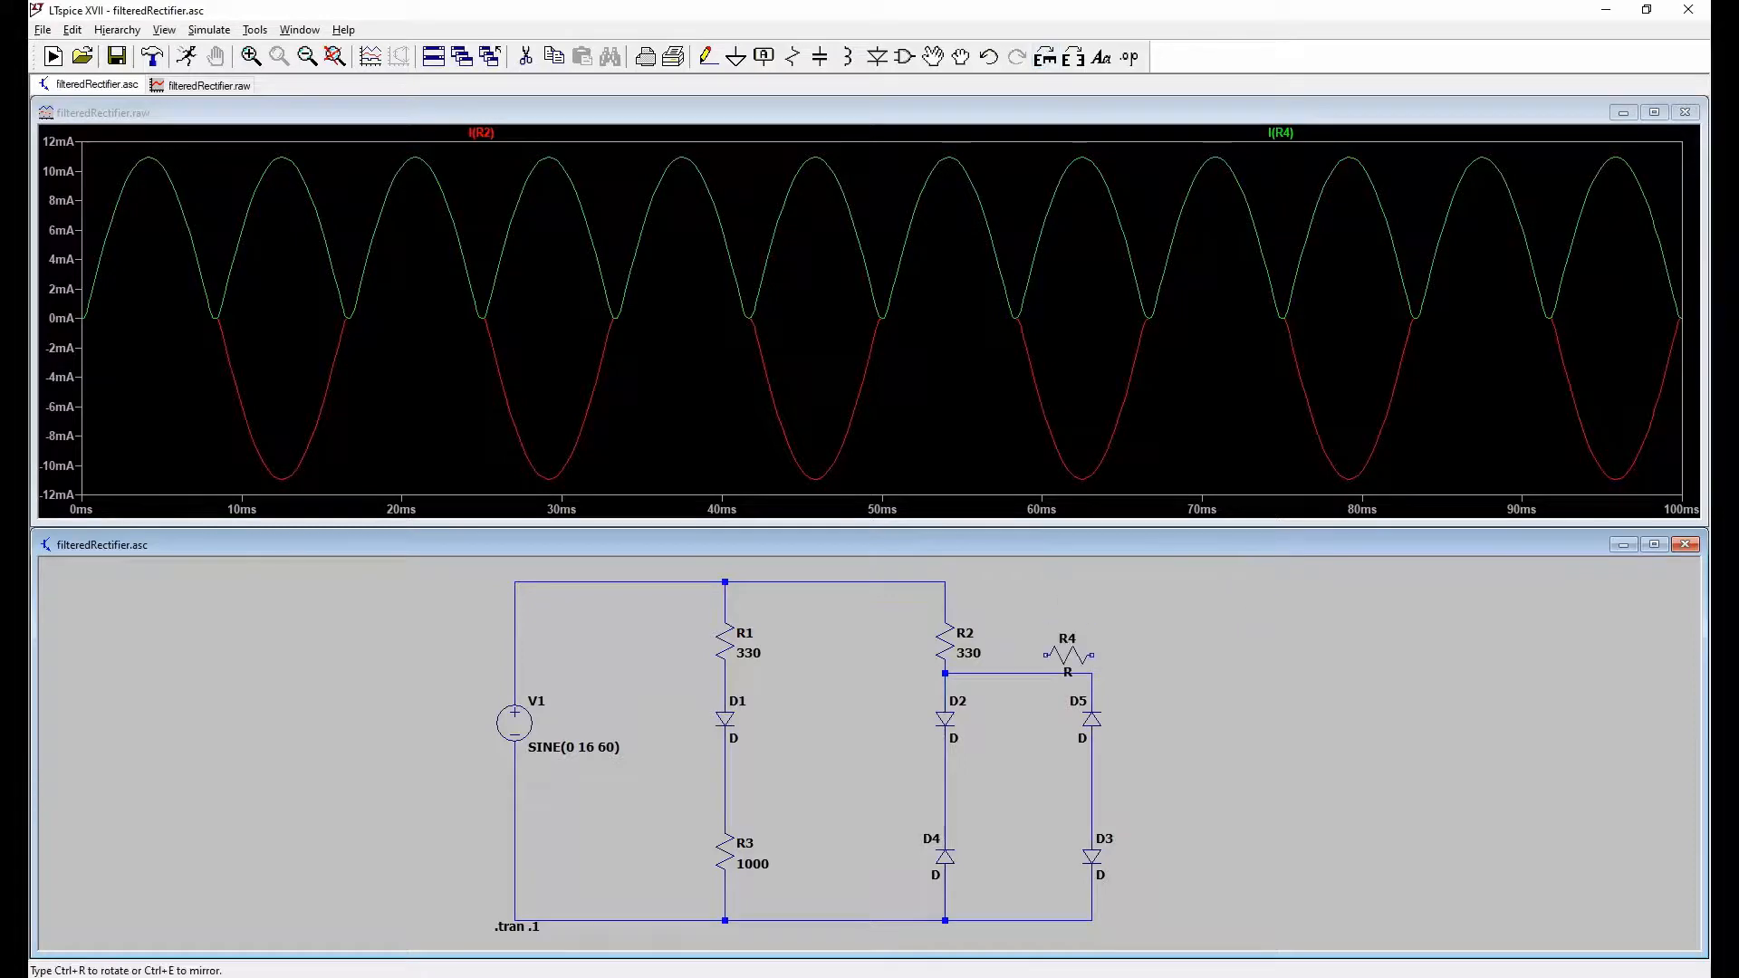
{"action": "left_click", "coordinate": [1241, 775]}
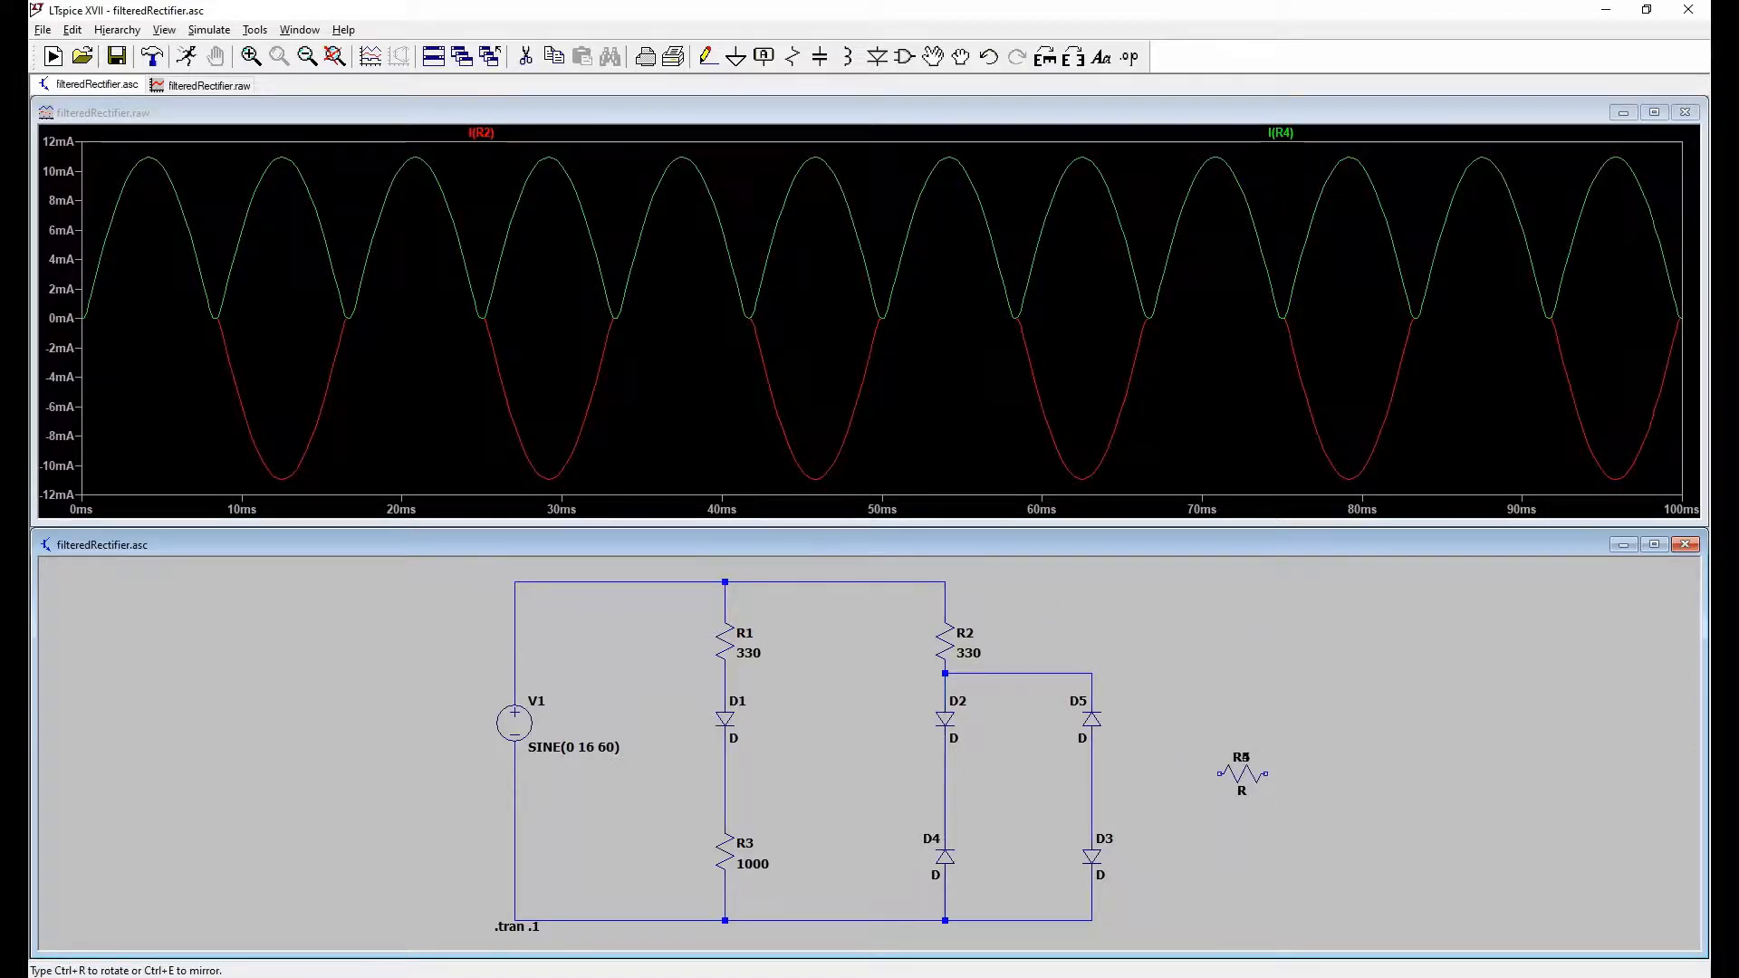
{"action": "key", "text": "Escape"}
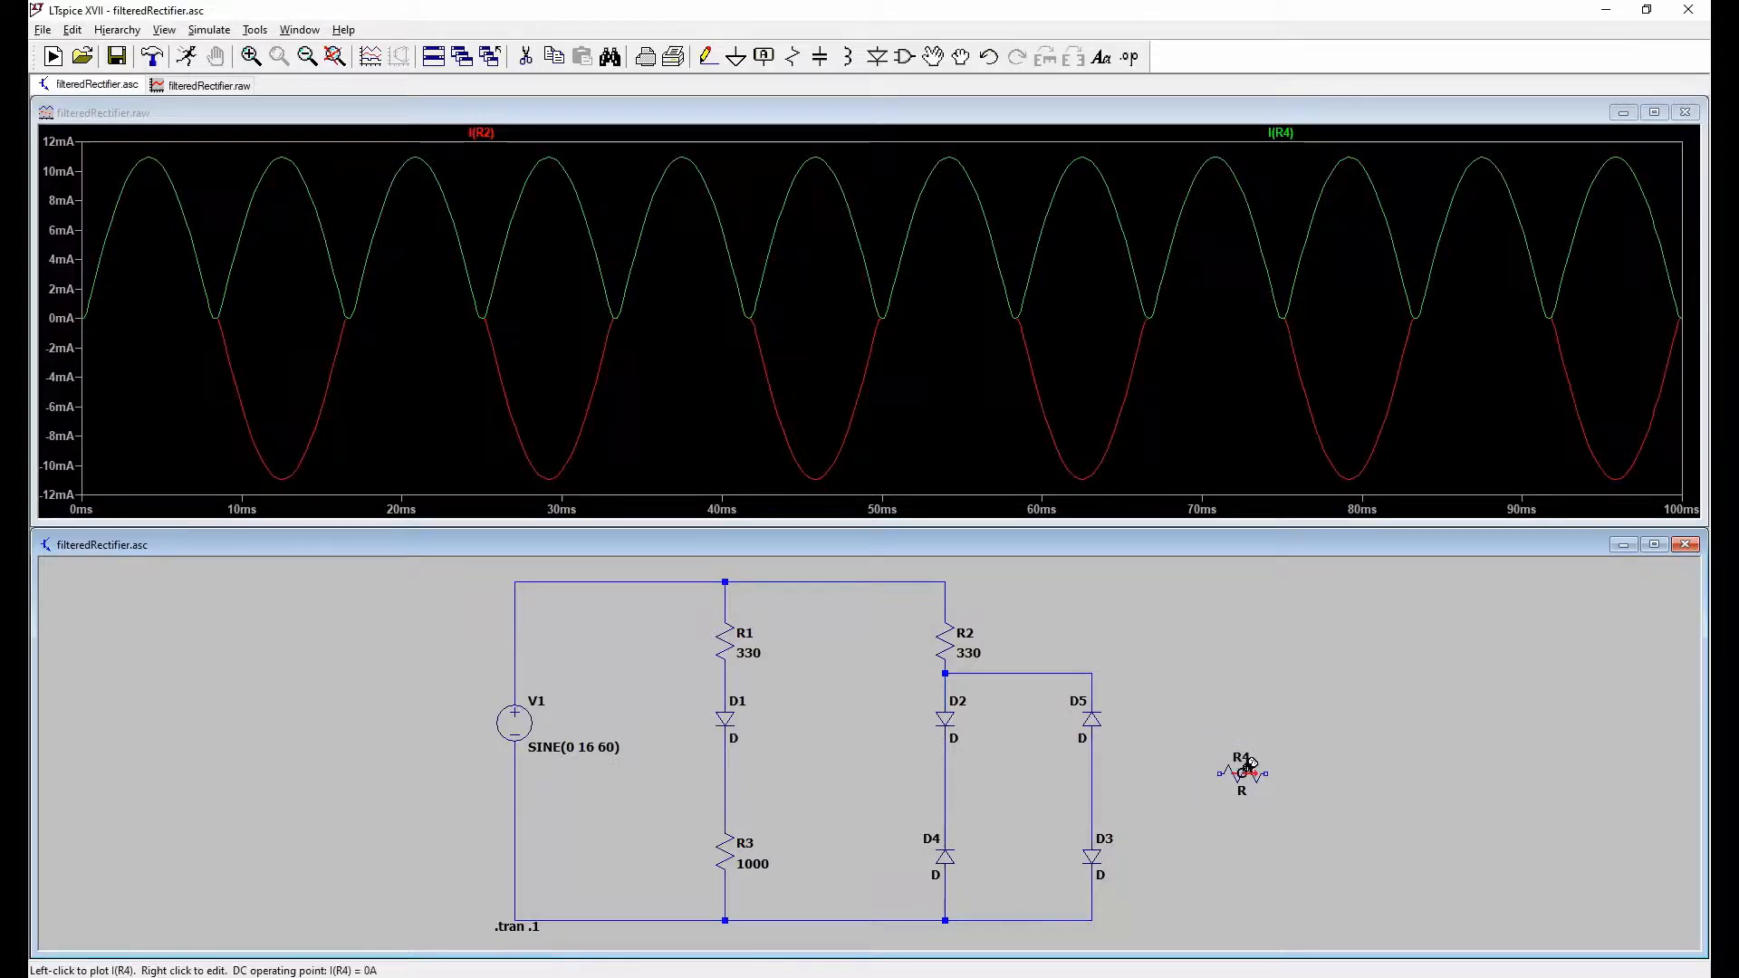
{"action": "right_click", "coordinate": [1242, 776]}
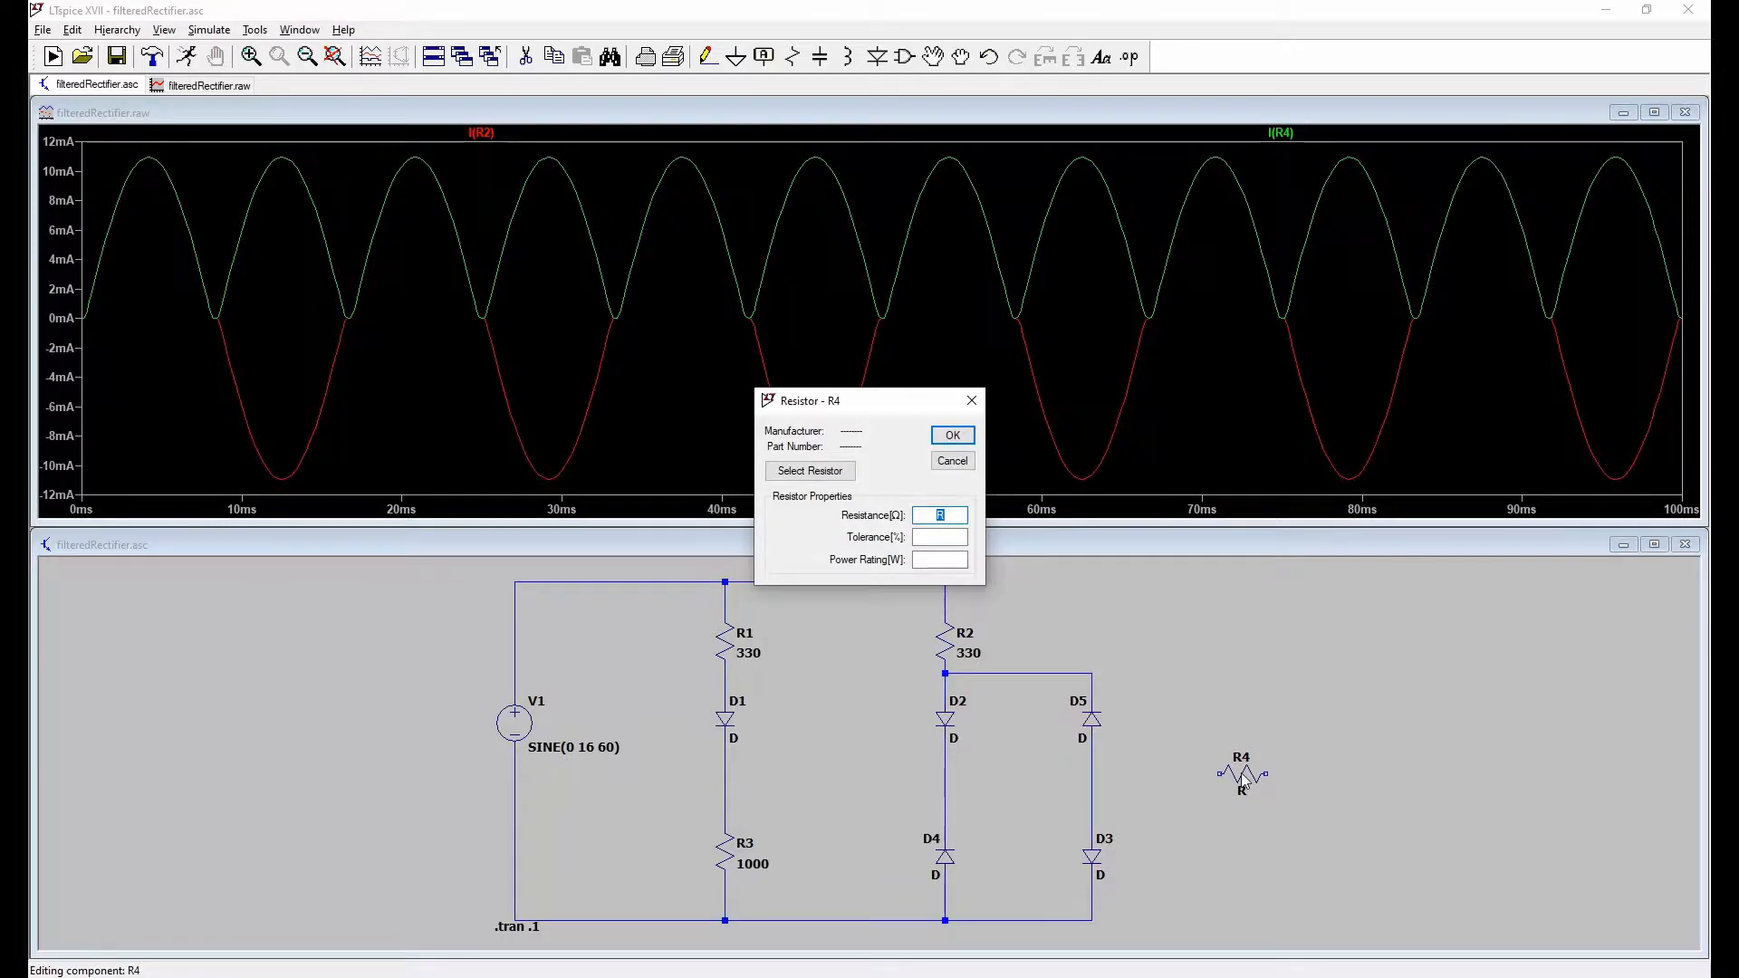
{"action": "type", "text": "330"}
{"action": "key", "text": "Return"}
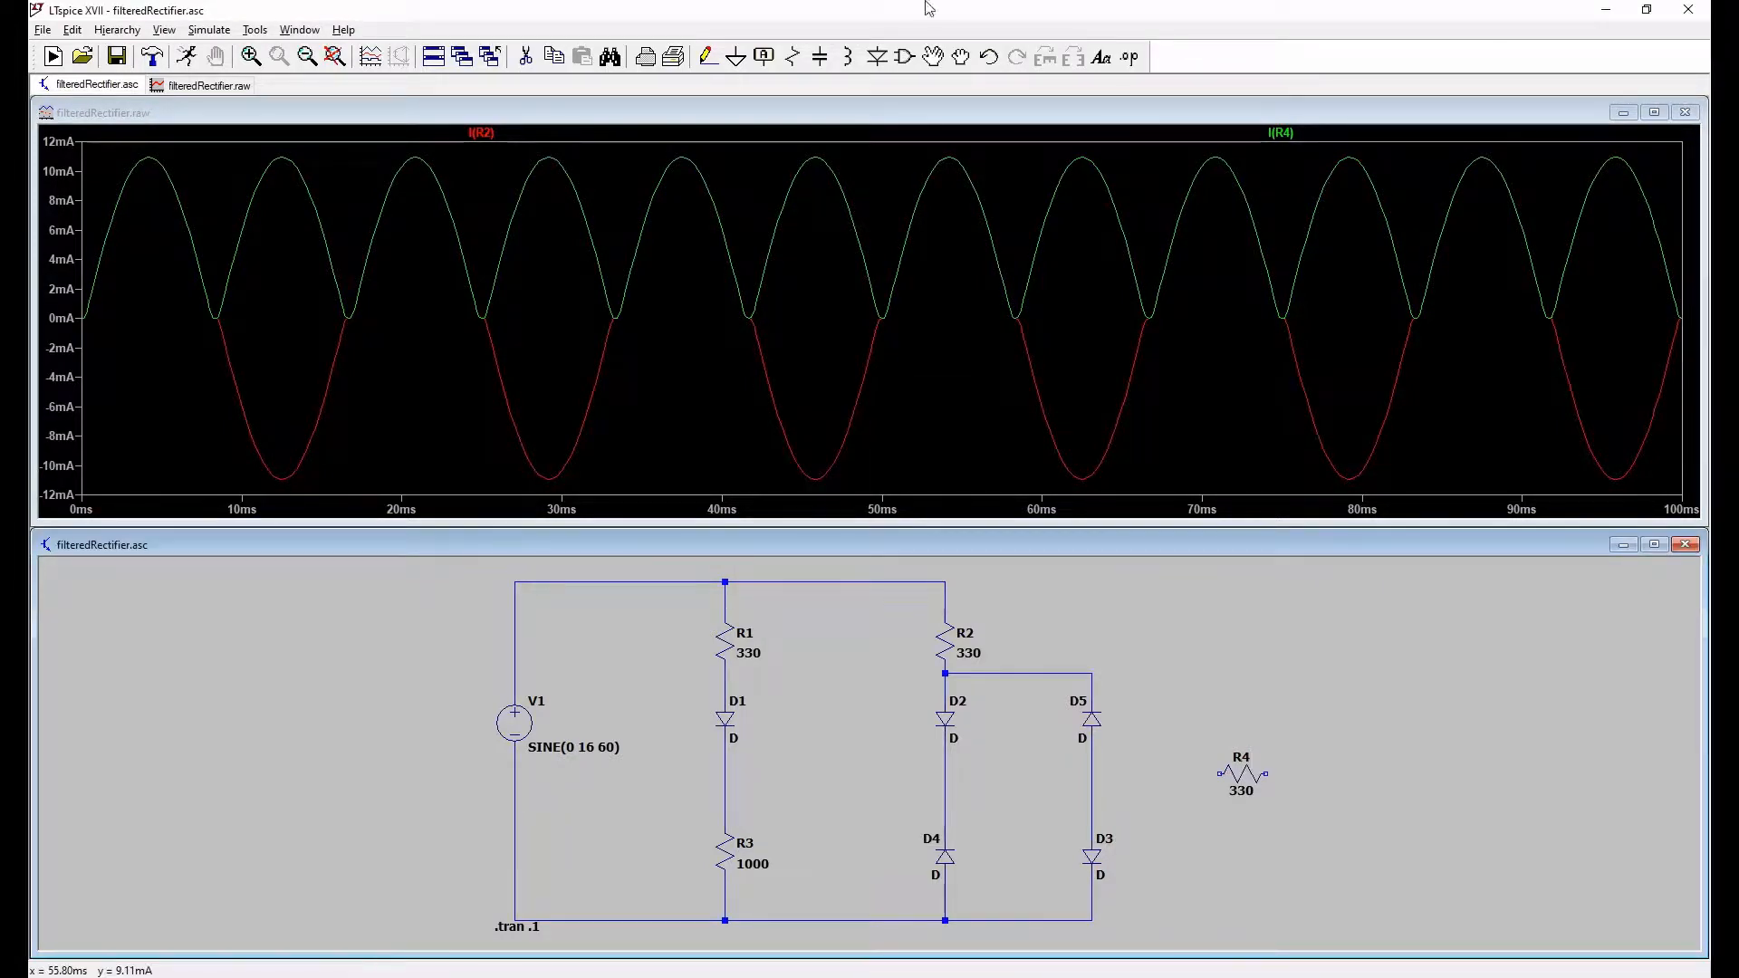
Step: Place a vertical capacitor to the lower right of R4 and set its capacitance to .0001
{"action": "left_click", "coordinate": [825, 65]}
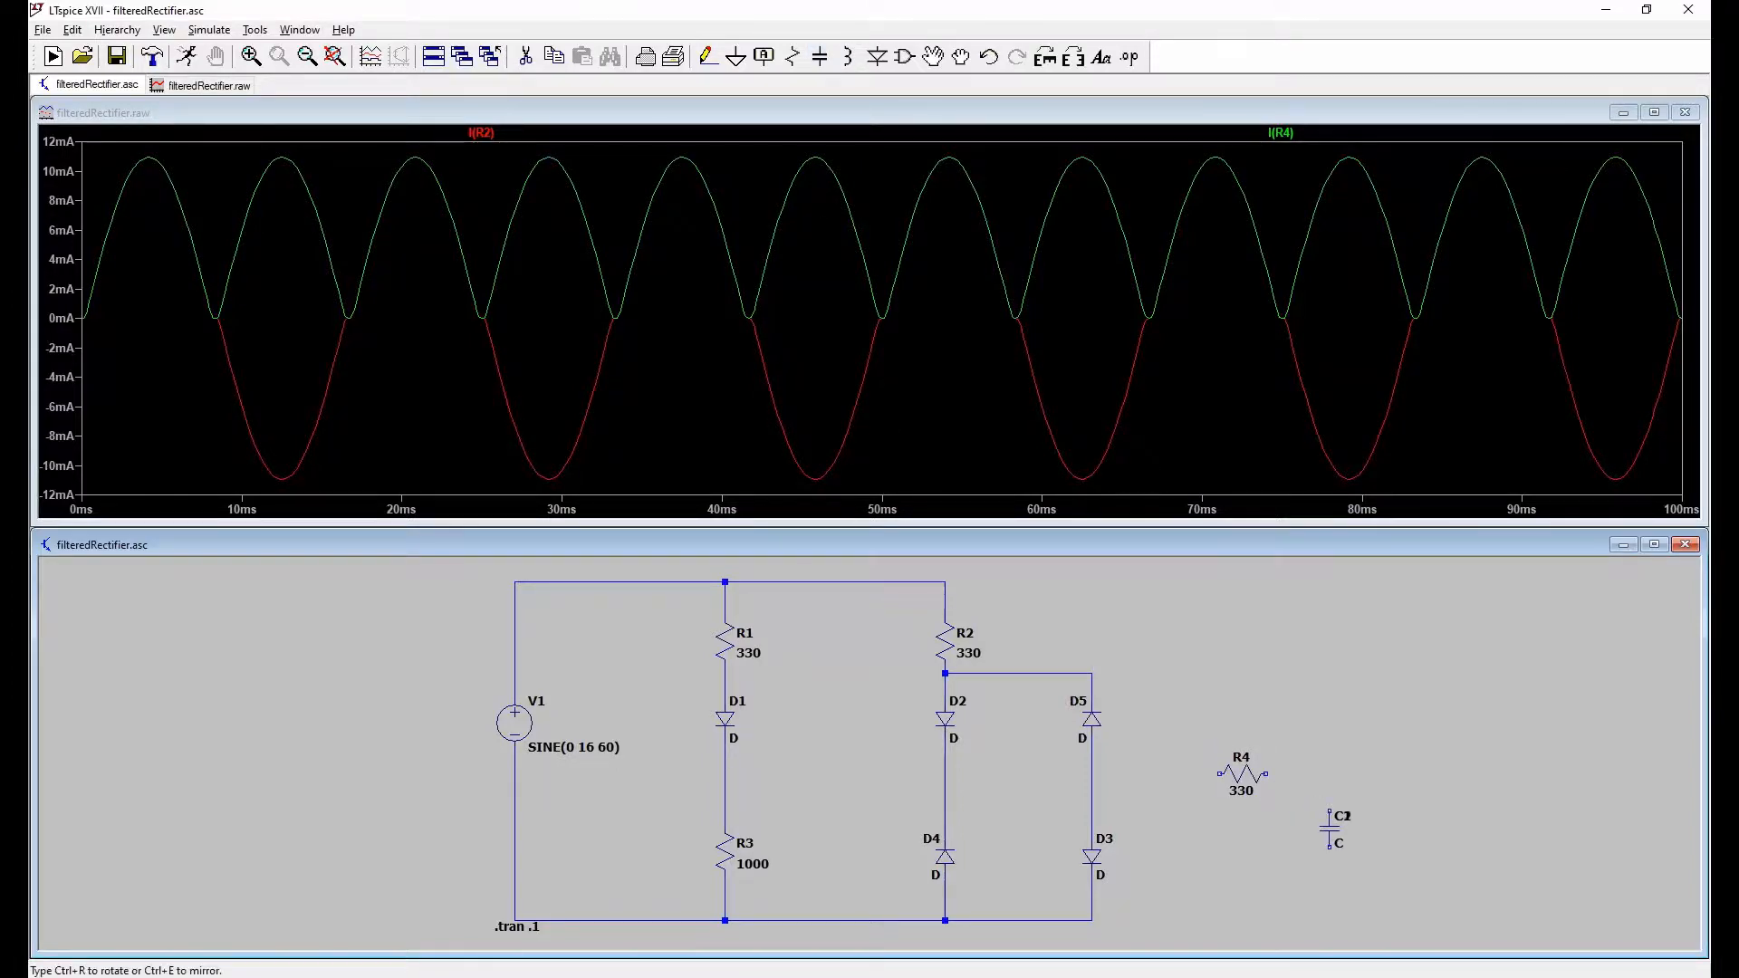
{"action": "key", "text": "Escape"}
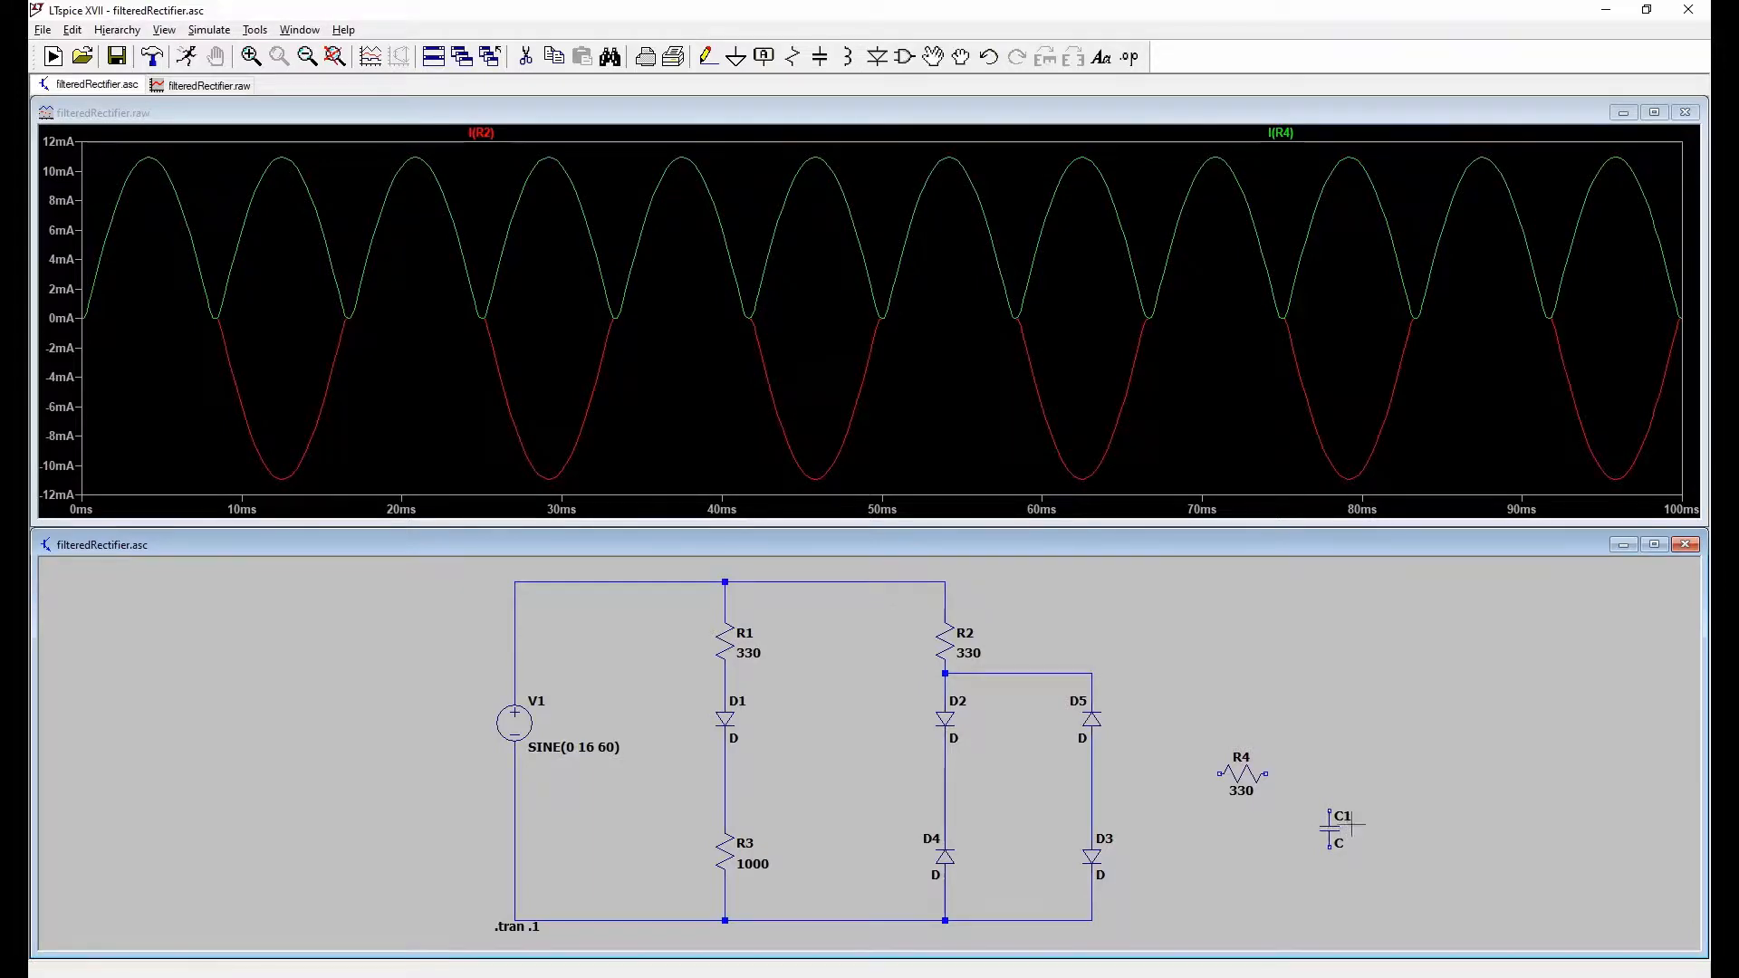
{"action": "right_click", "coordinate": [1328, 829]}
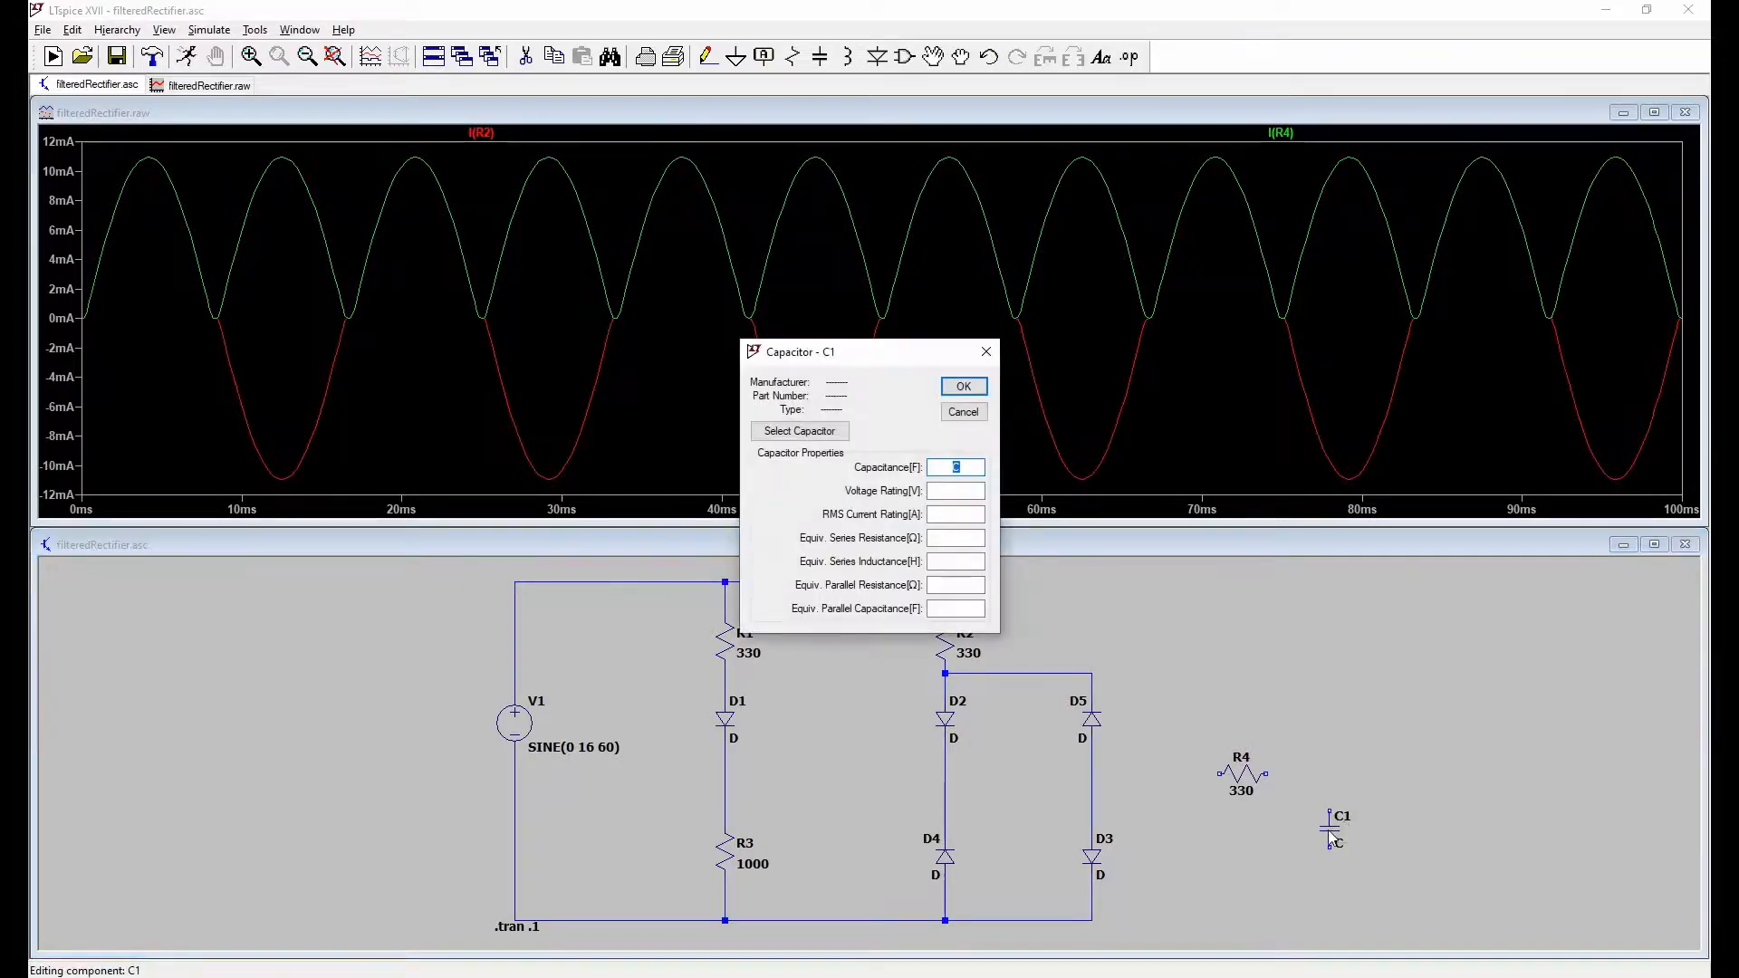
{"action": "type", "text": ".000"}
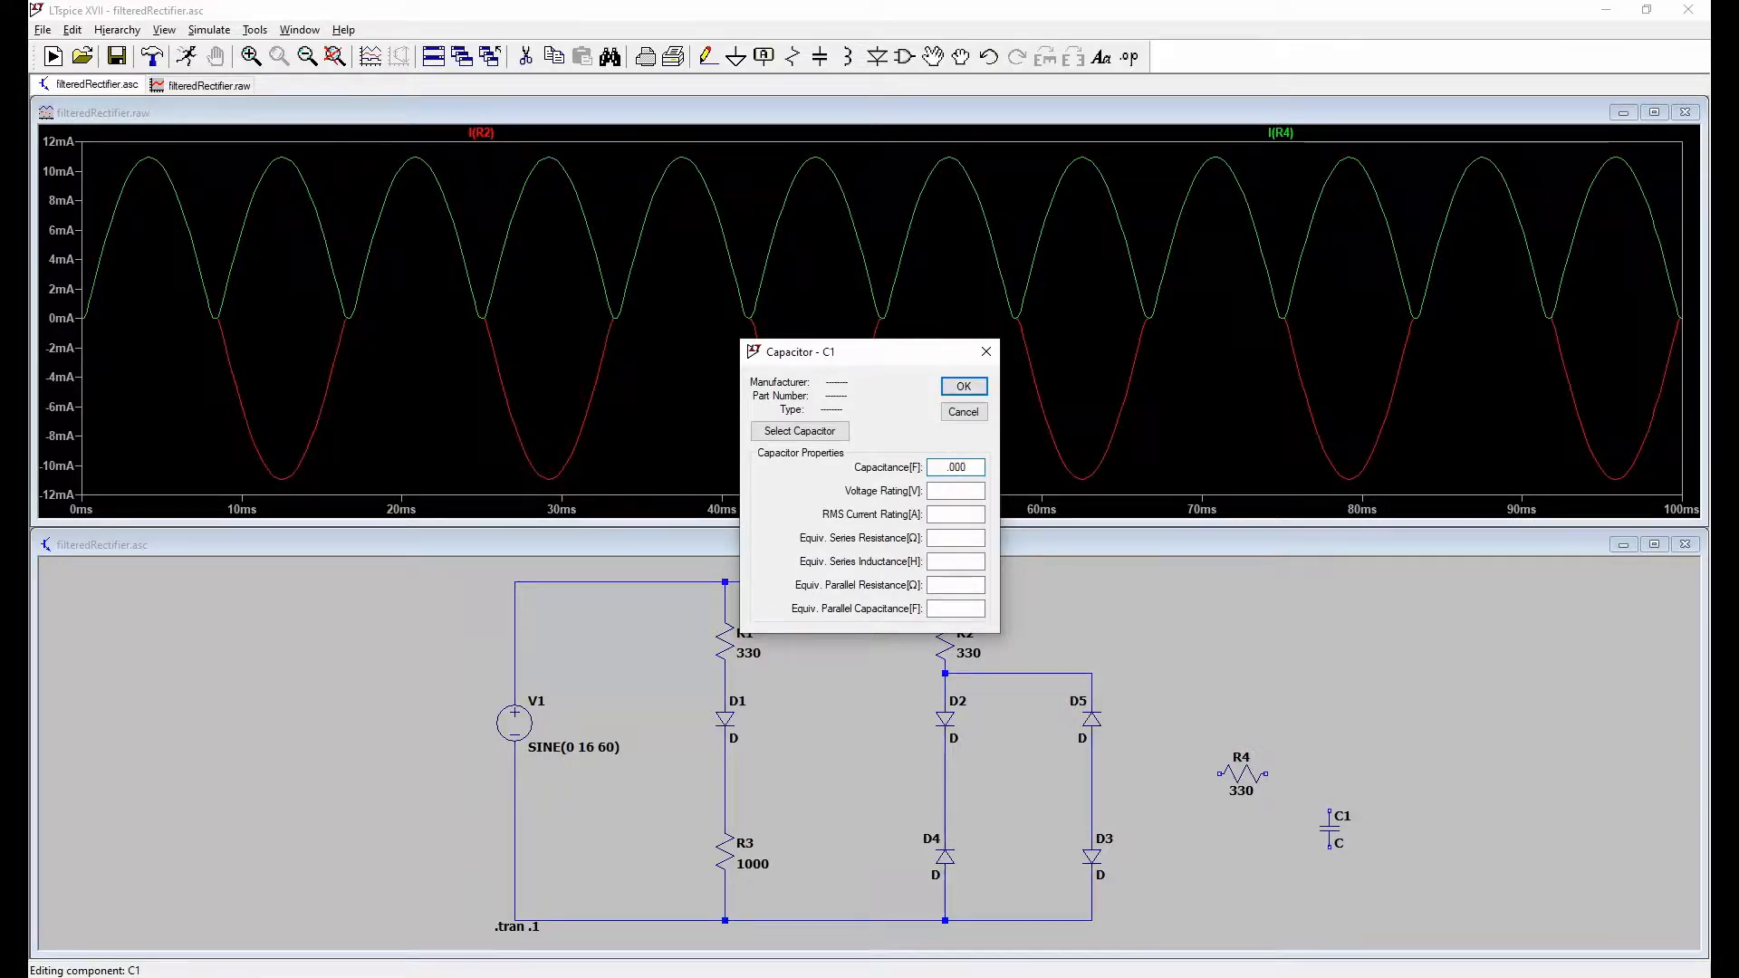
{"action": "type", "text": "1"}
{"action": "key", "text": "Return"}
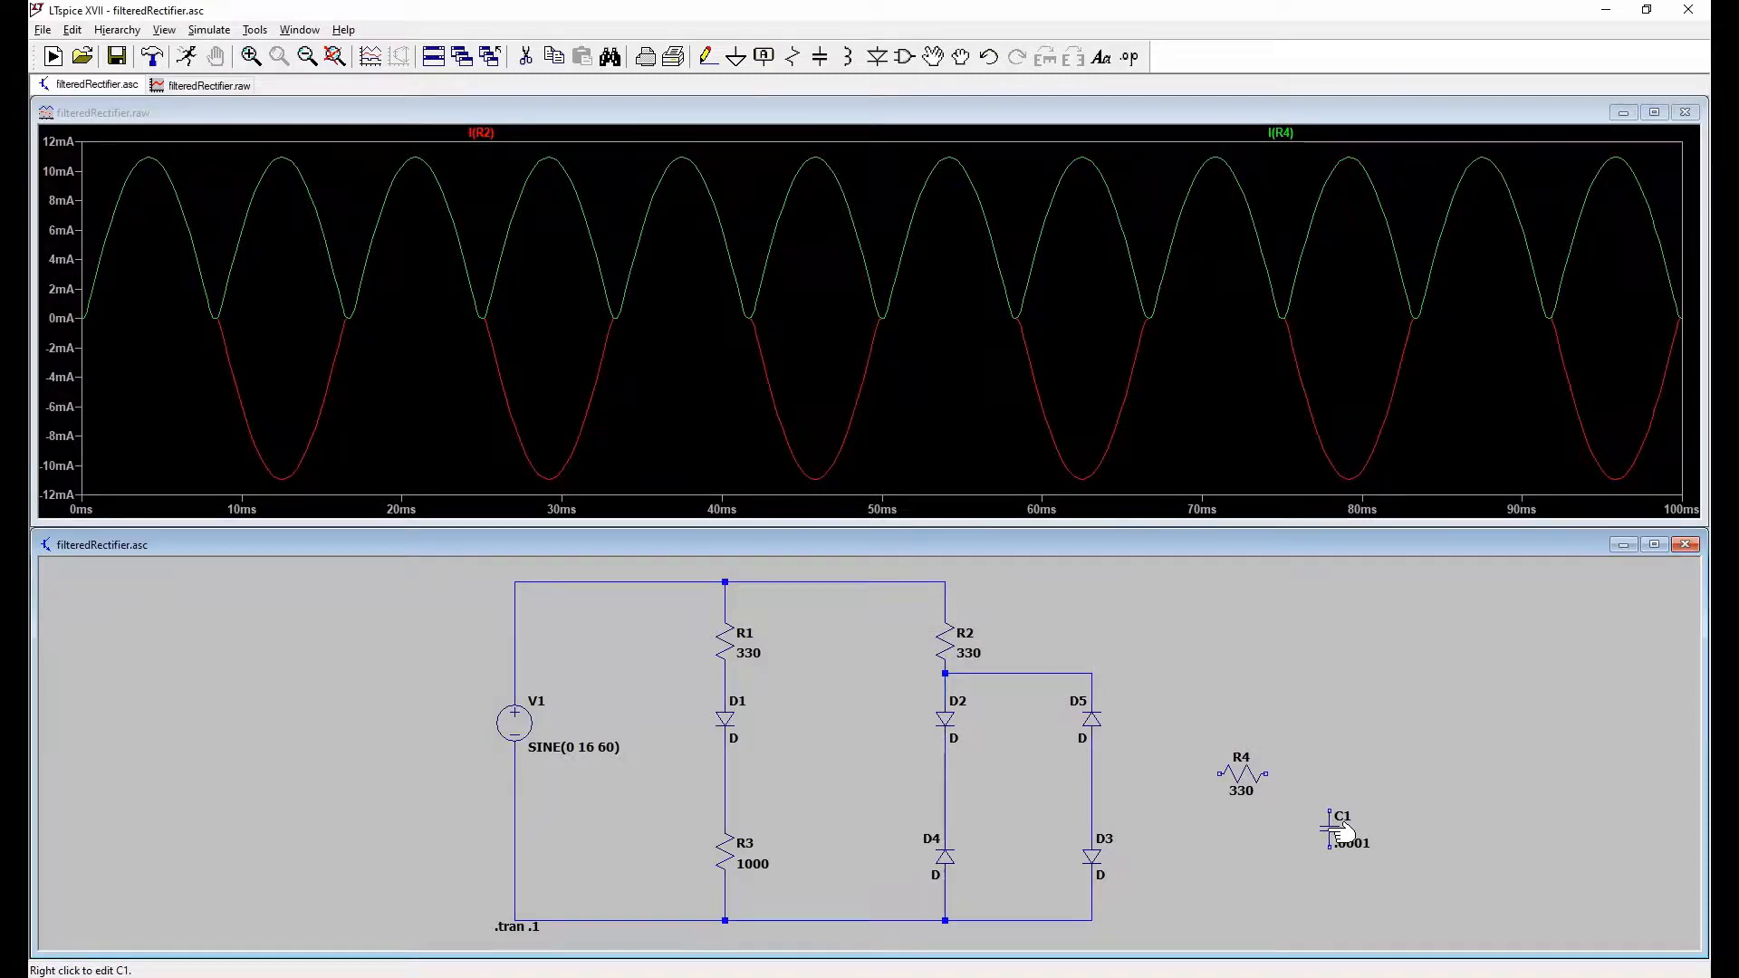
Step: Wire R4's left terminal straight across to the node between D2 and D4
{"action": "left_click", "coordinate": [707, 56]}
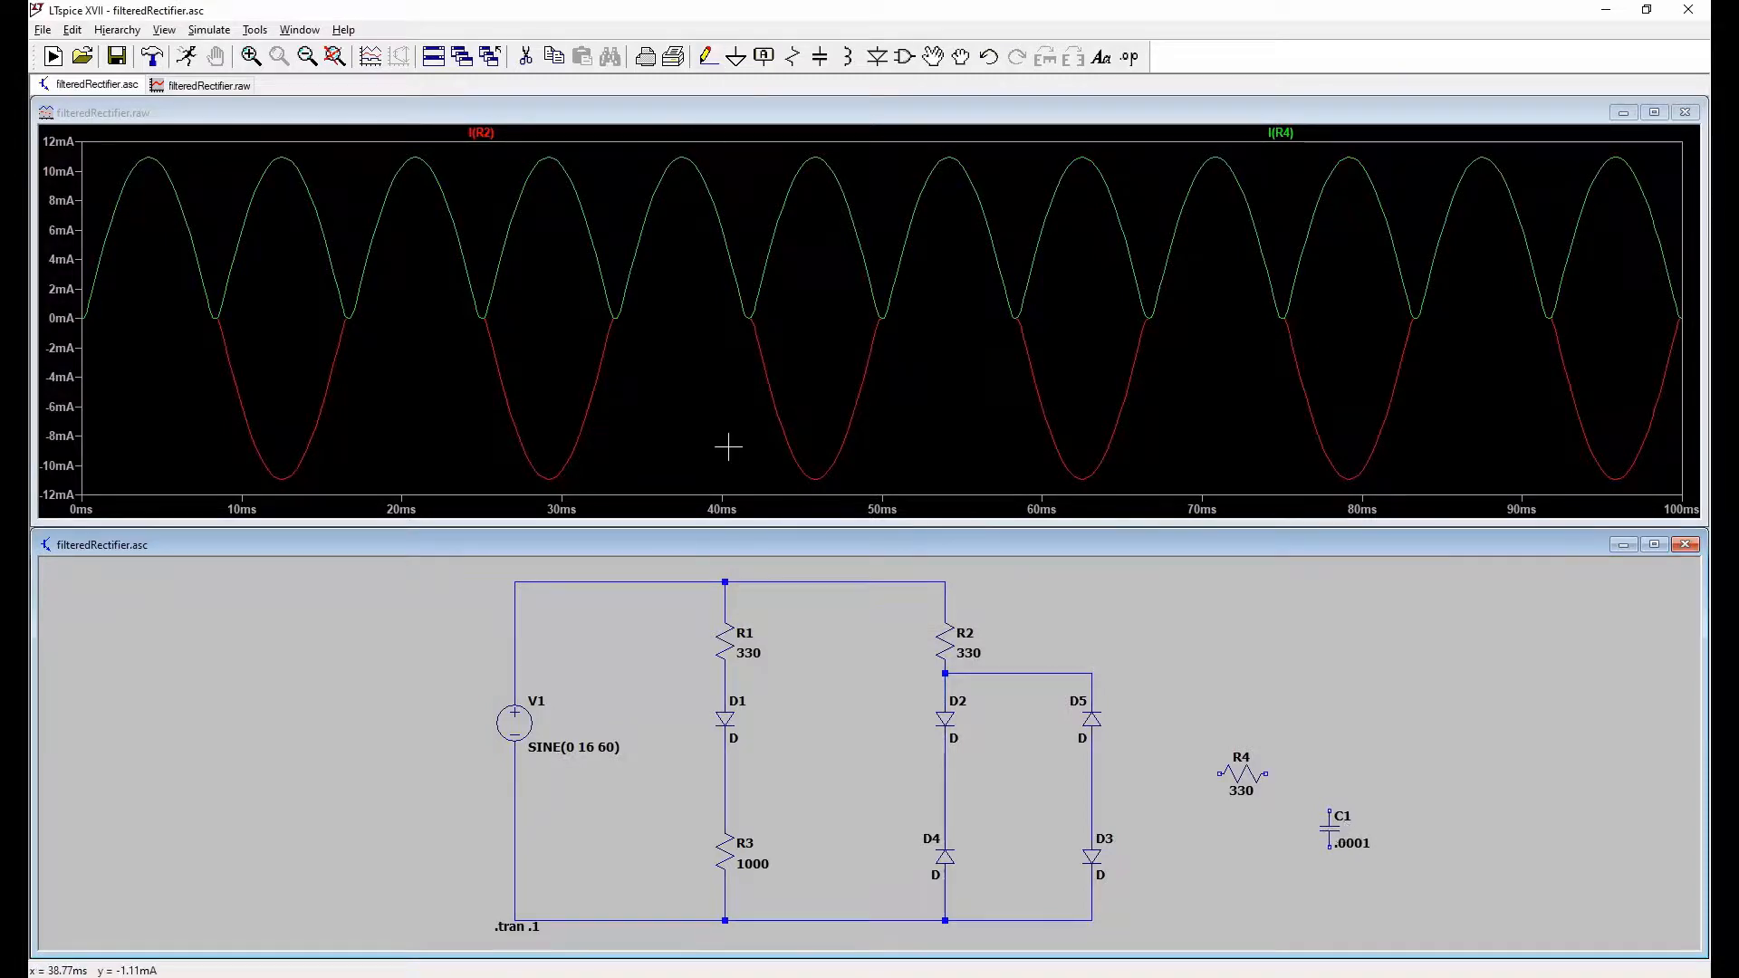
{"action": "left_click", "coordinate": [1220, 773]}
{"action": "left_click", "coordinate": [944, 773]}
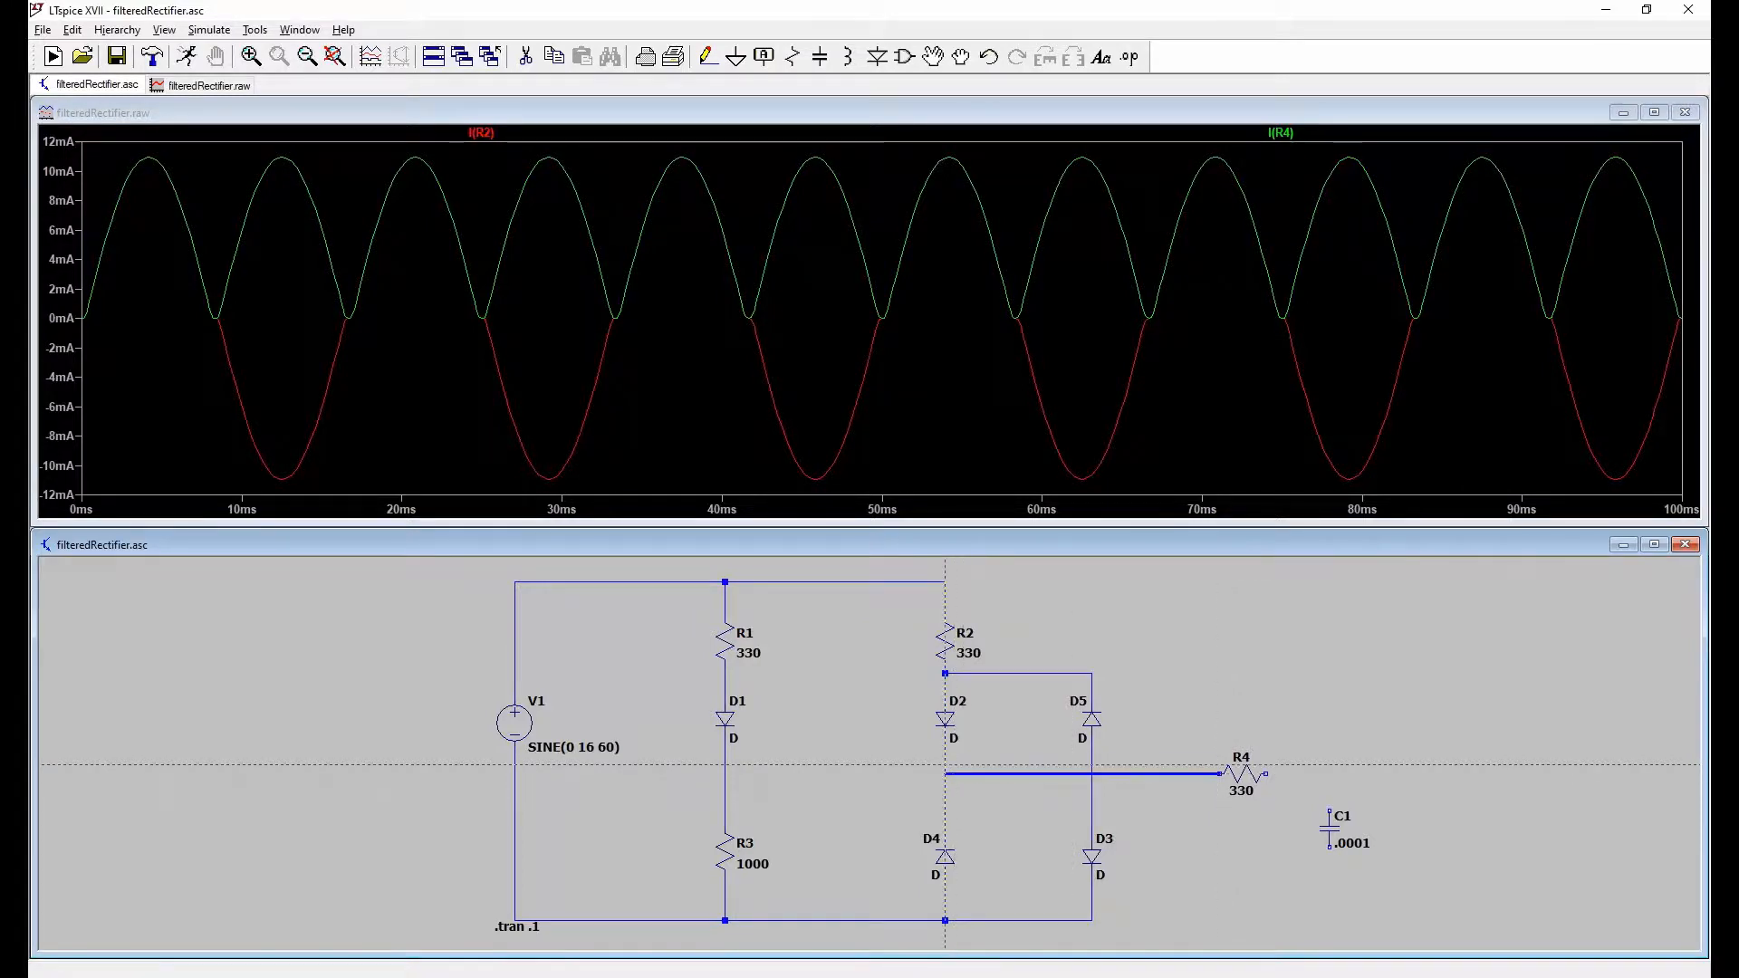
{"action": "key", "text": "Escape"}
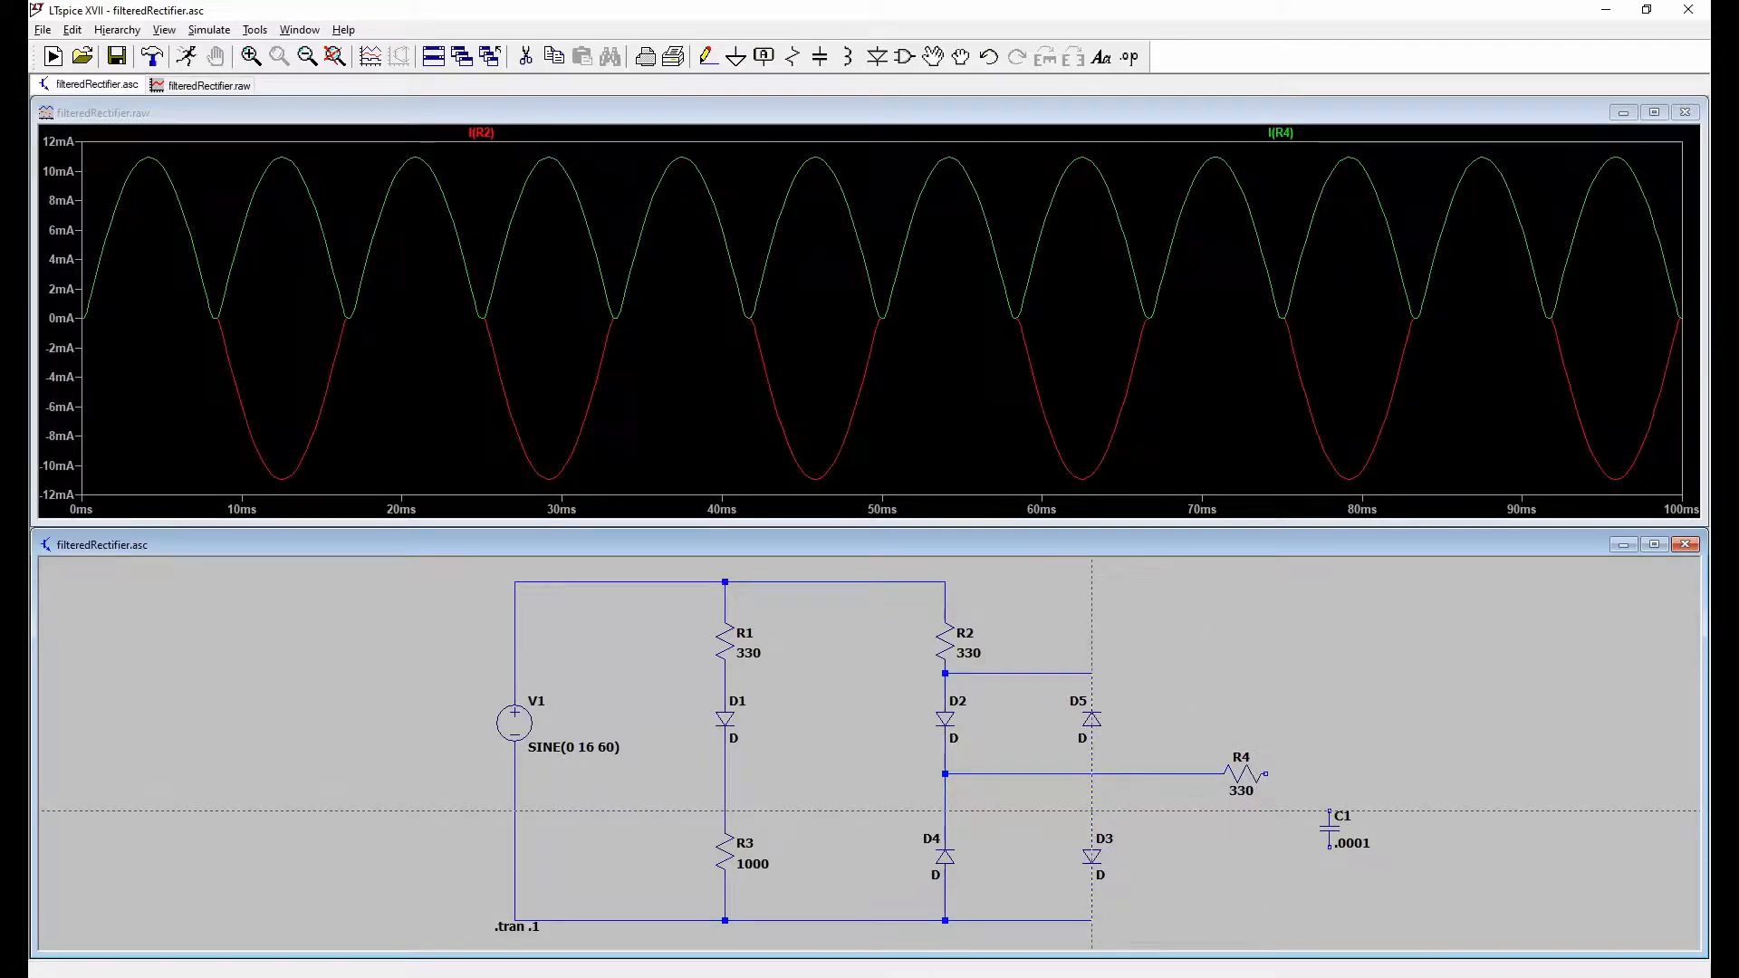
Step: Wire the node between D5 and D3 down and around to the lower terminal of C1
{"action": "left_click", "coordinate": [1091, 809]}
{"action": "left_click", "coordinate": [1173, 920]}
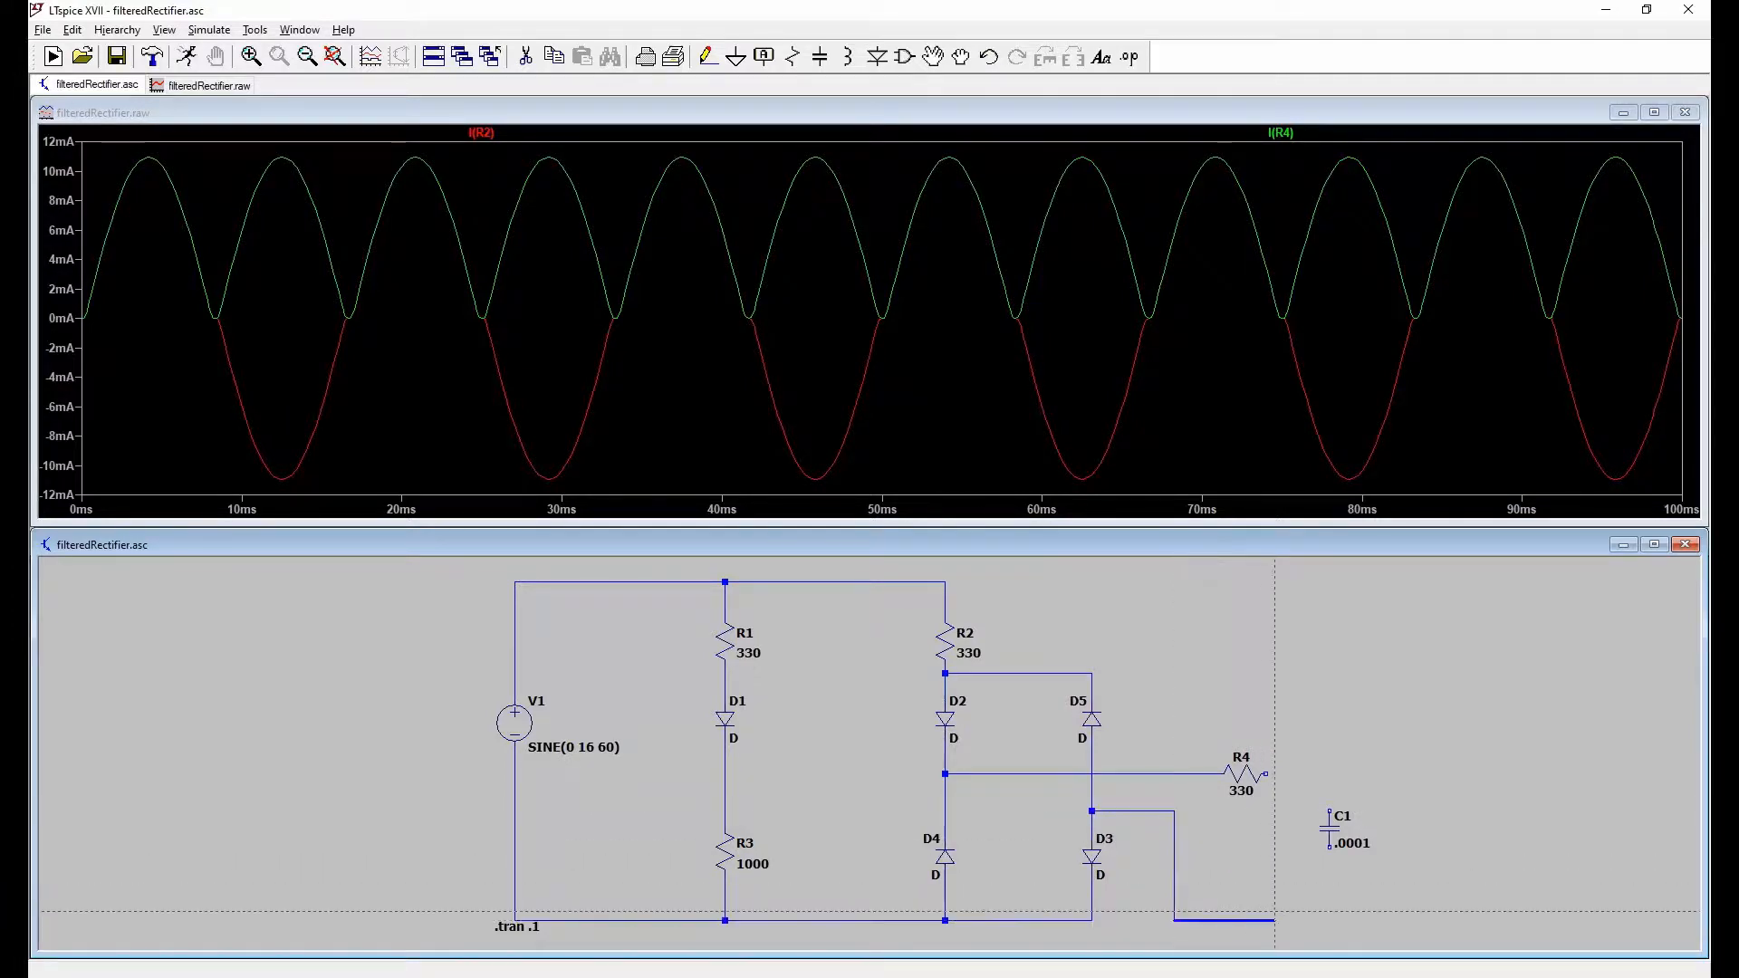
{"action": "left_click", "coordinate": [1328, 920]}
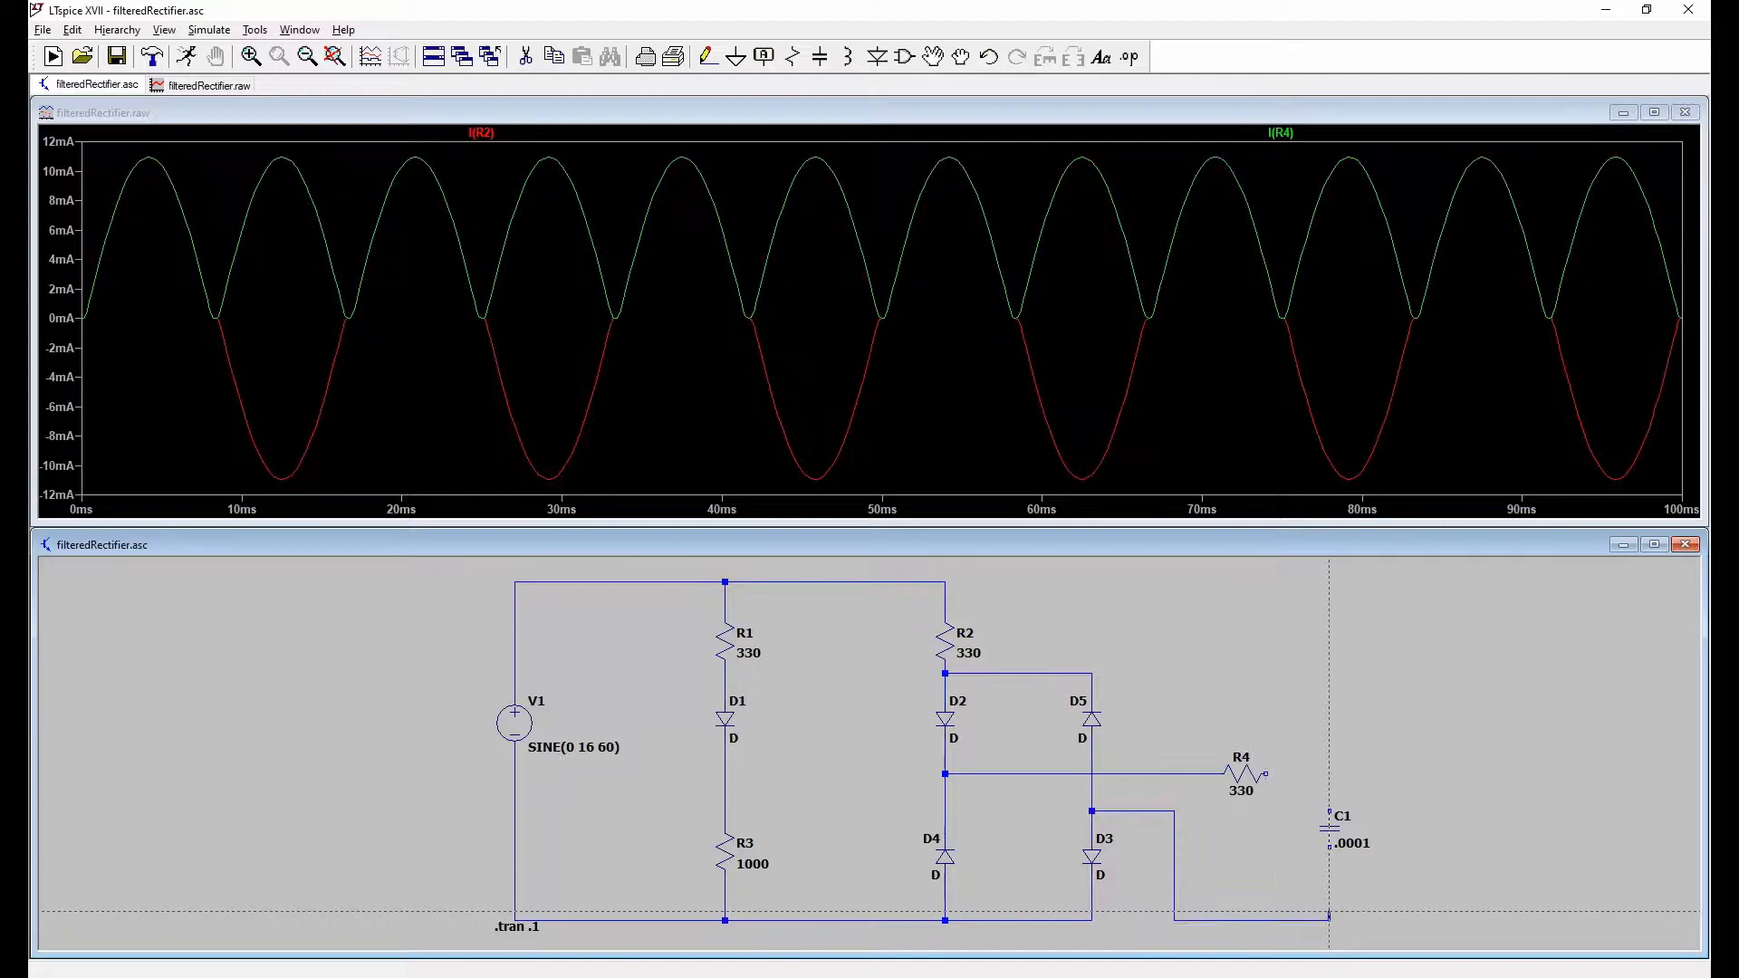
{"action": "left_click", "coordinate": [1328, 840]}
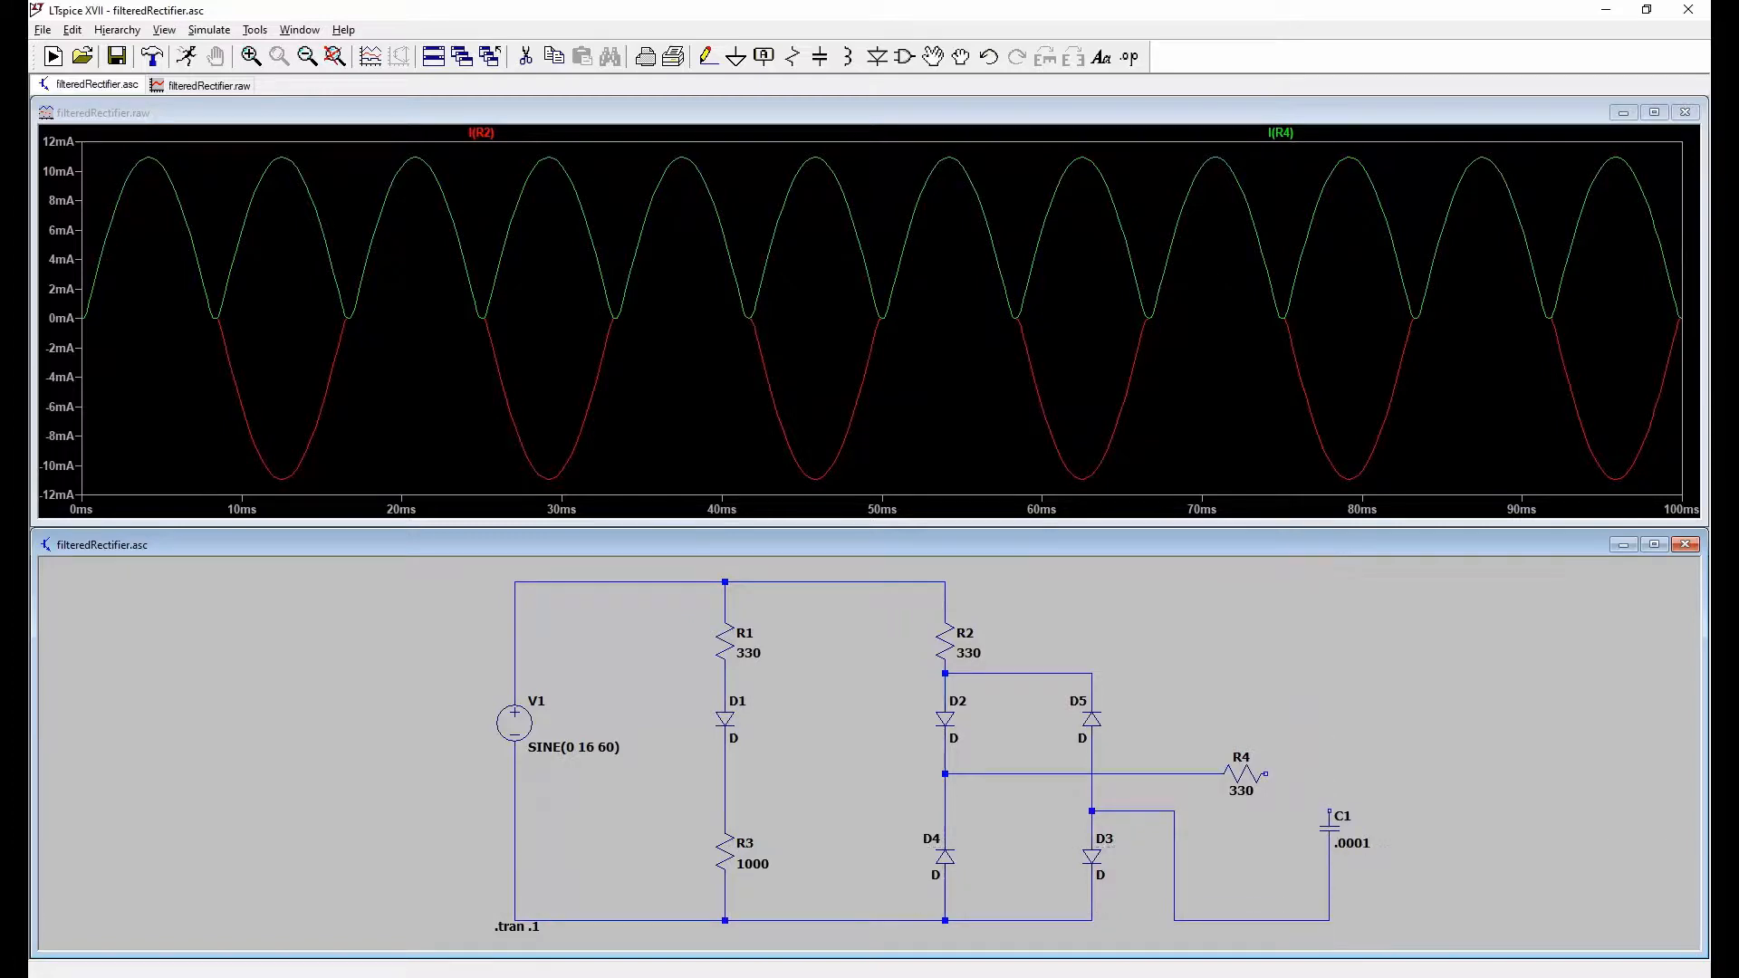
Step: Wire the upper terminal of C1 to the right terminal of R4
{"action": "left_click", "coordinate": [1328, 810]}
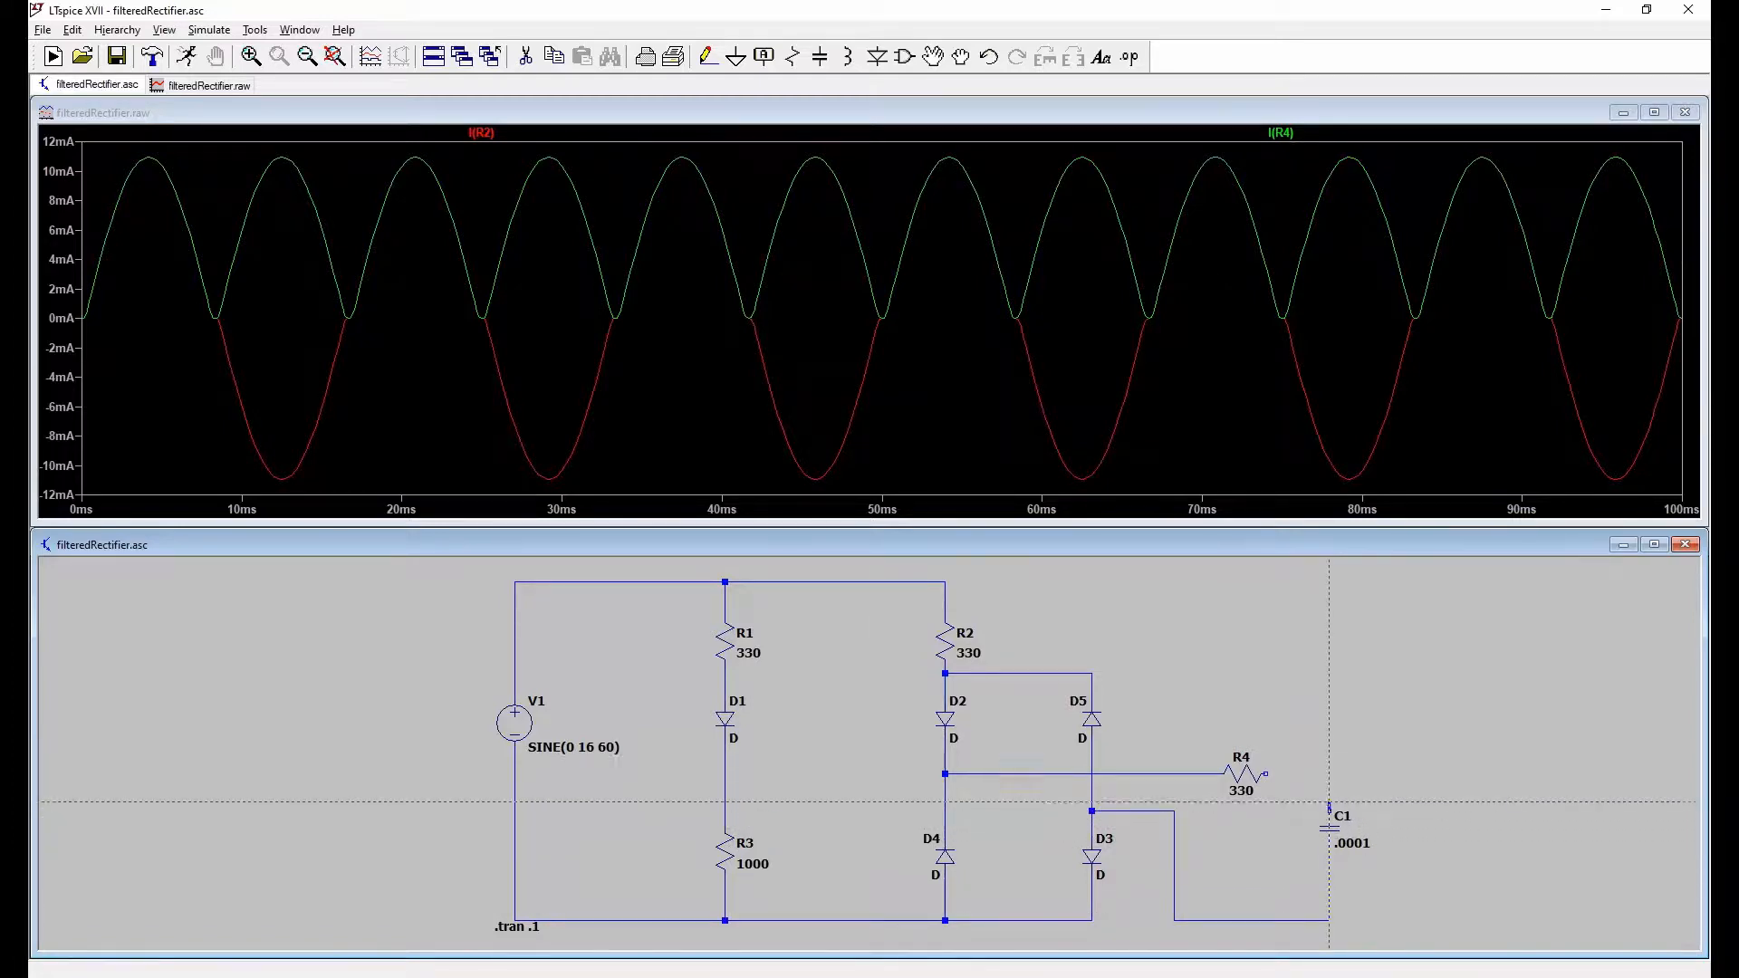
{"action": "left_click", "coordinate": [1328, 773]}
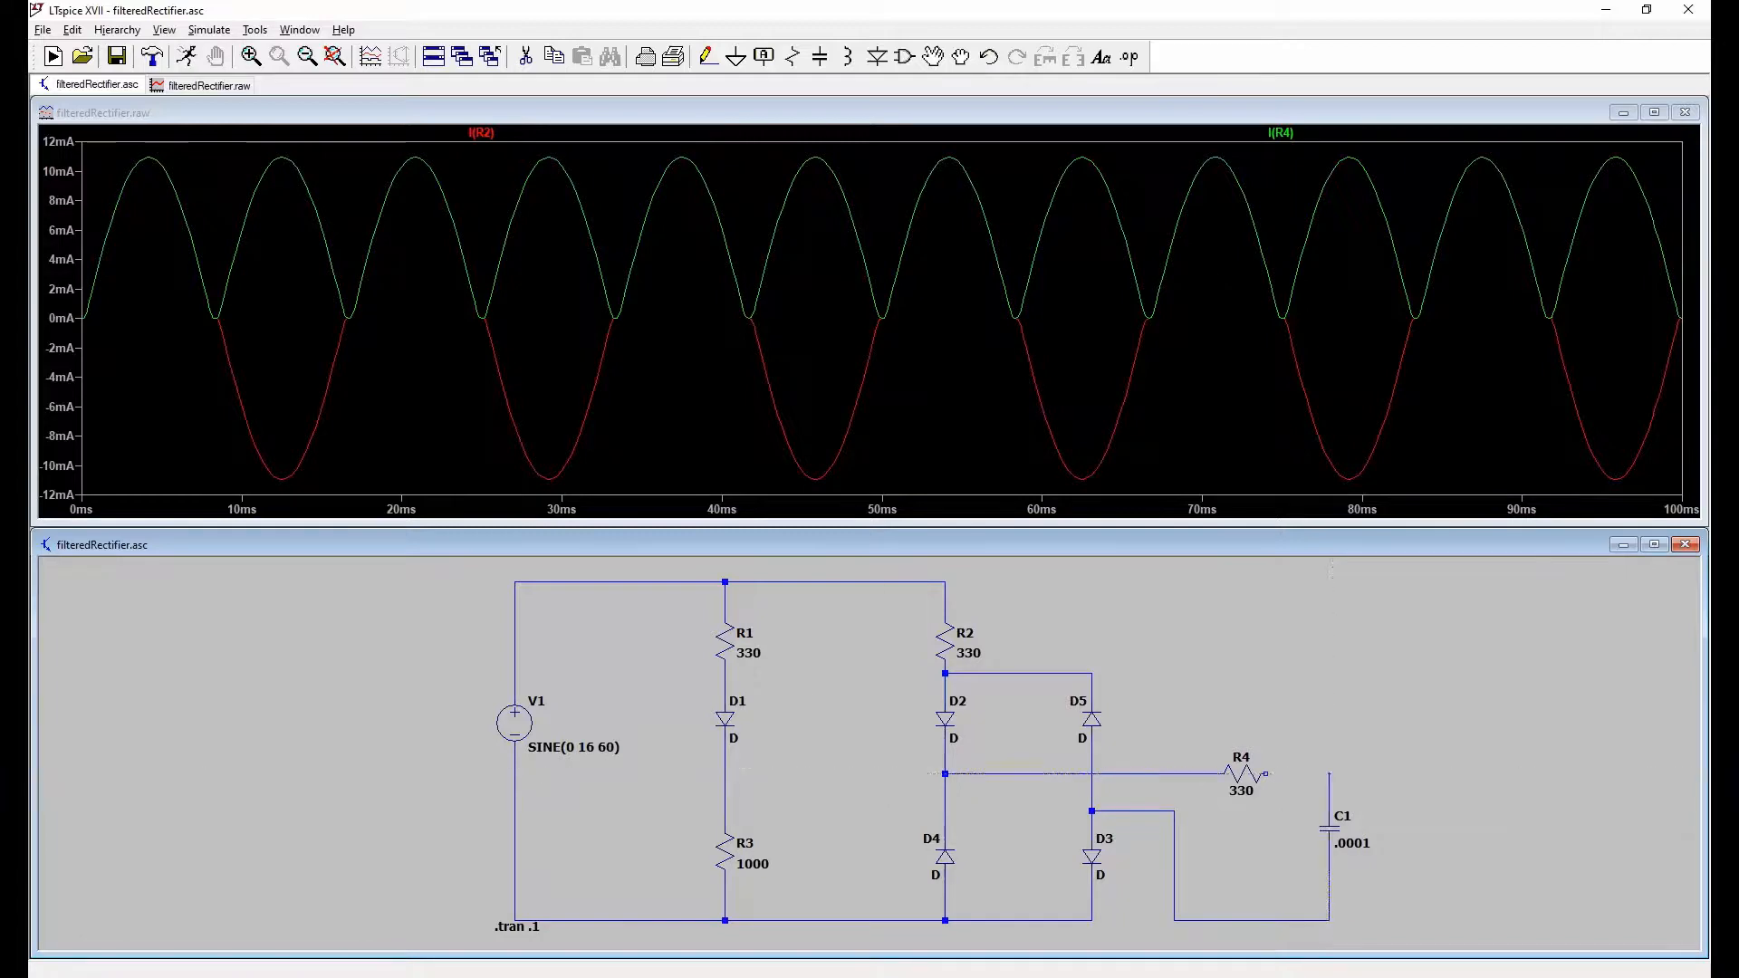
{"action": "left_click", "coordinate": [1265, 773]}
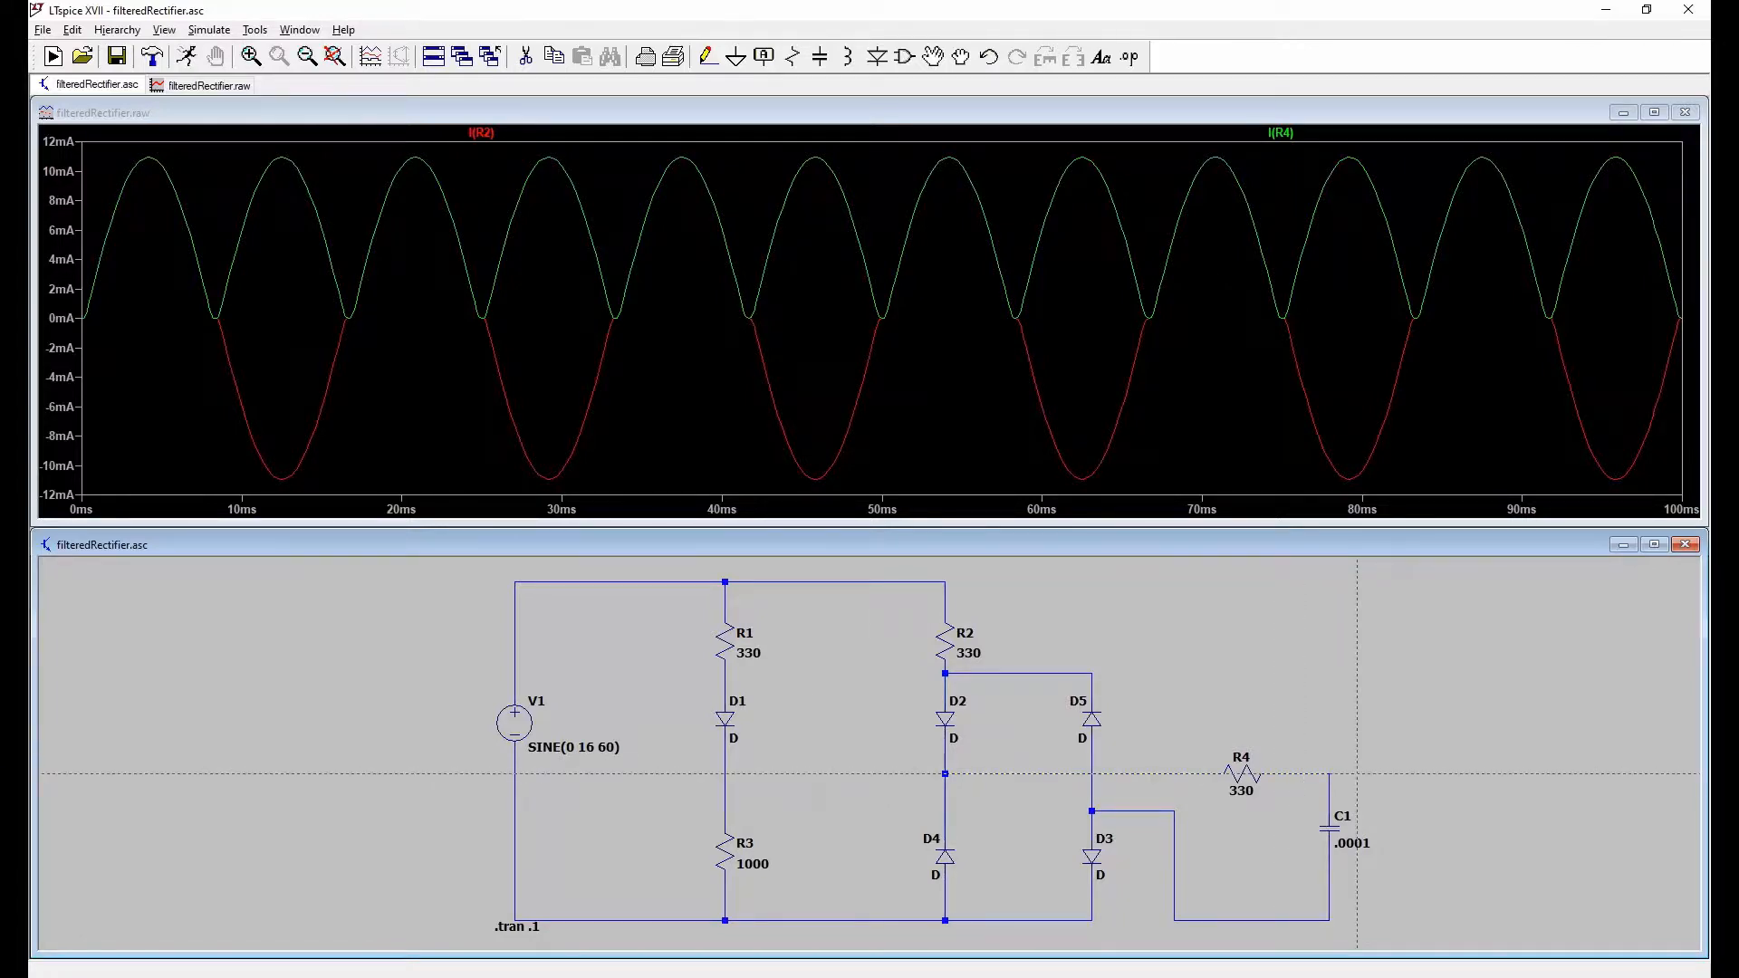
{"action": "left_click", "coordinate": [1225, 774]}
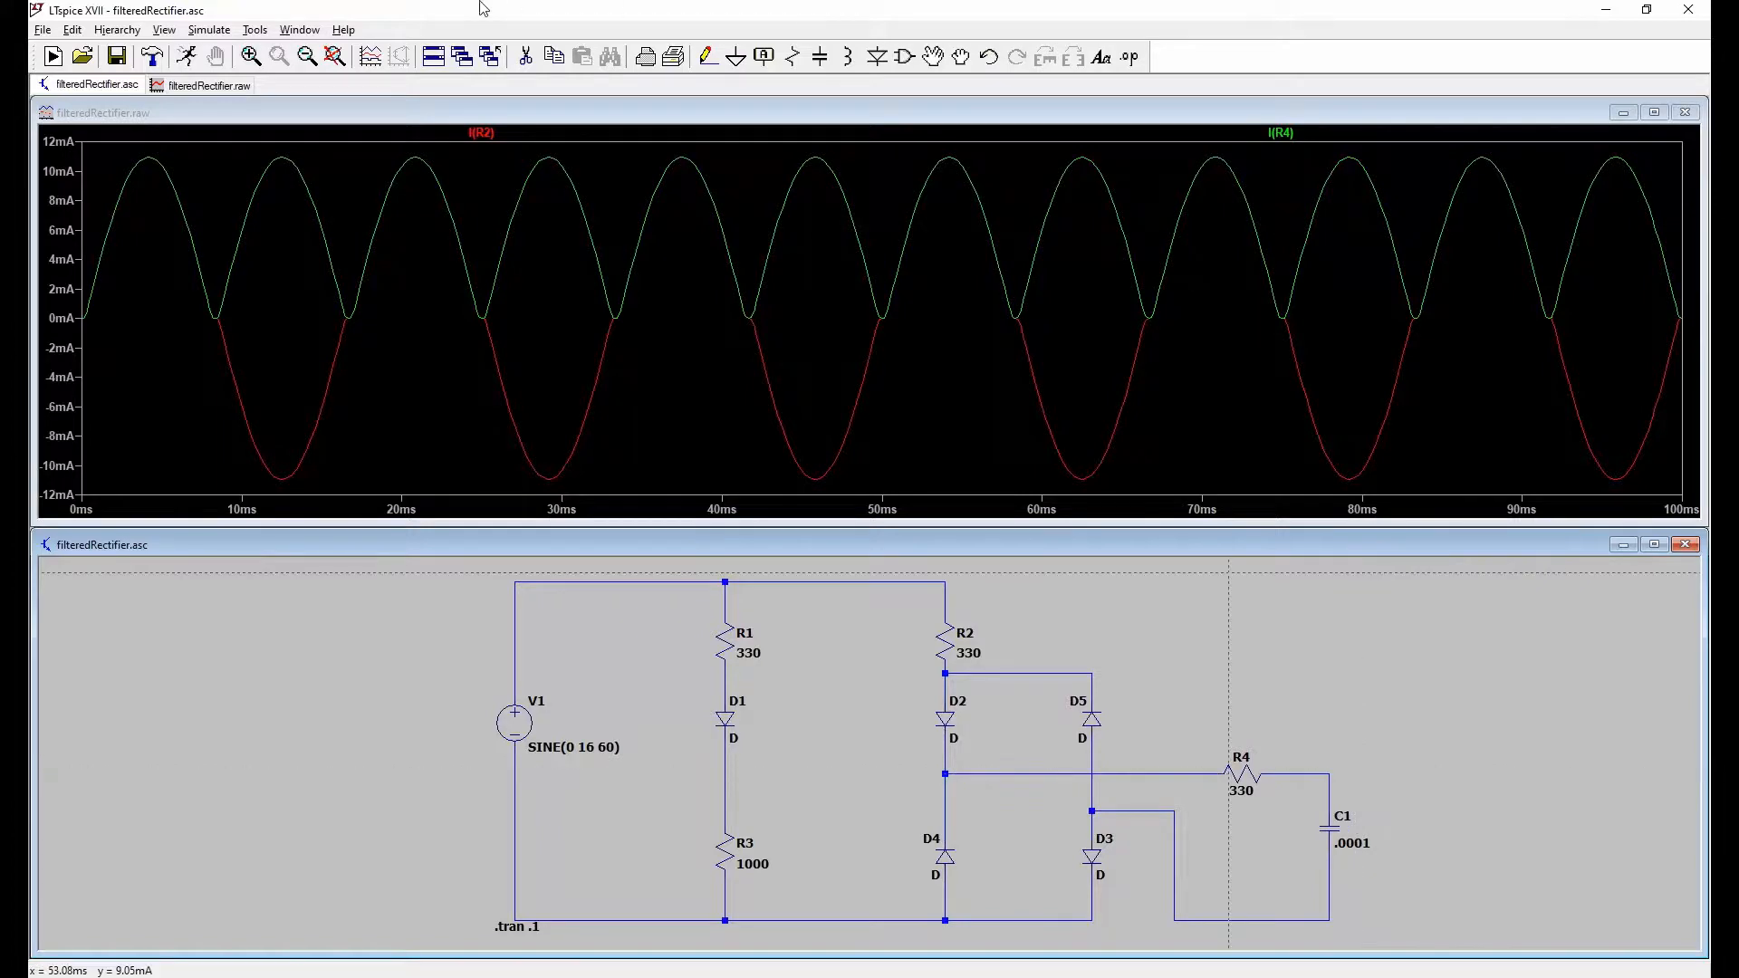
Step: Place a vertical resistor to the right of C1 and set its resistance to 1000
{"action": "left_click", "coordinate": [793, 58]}
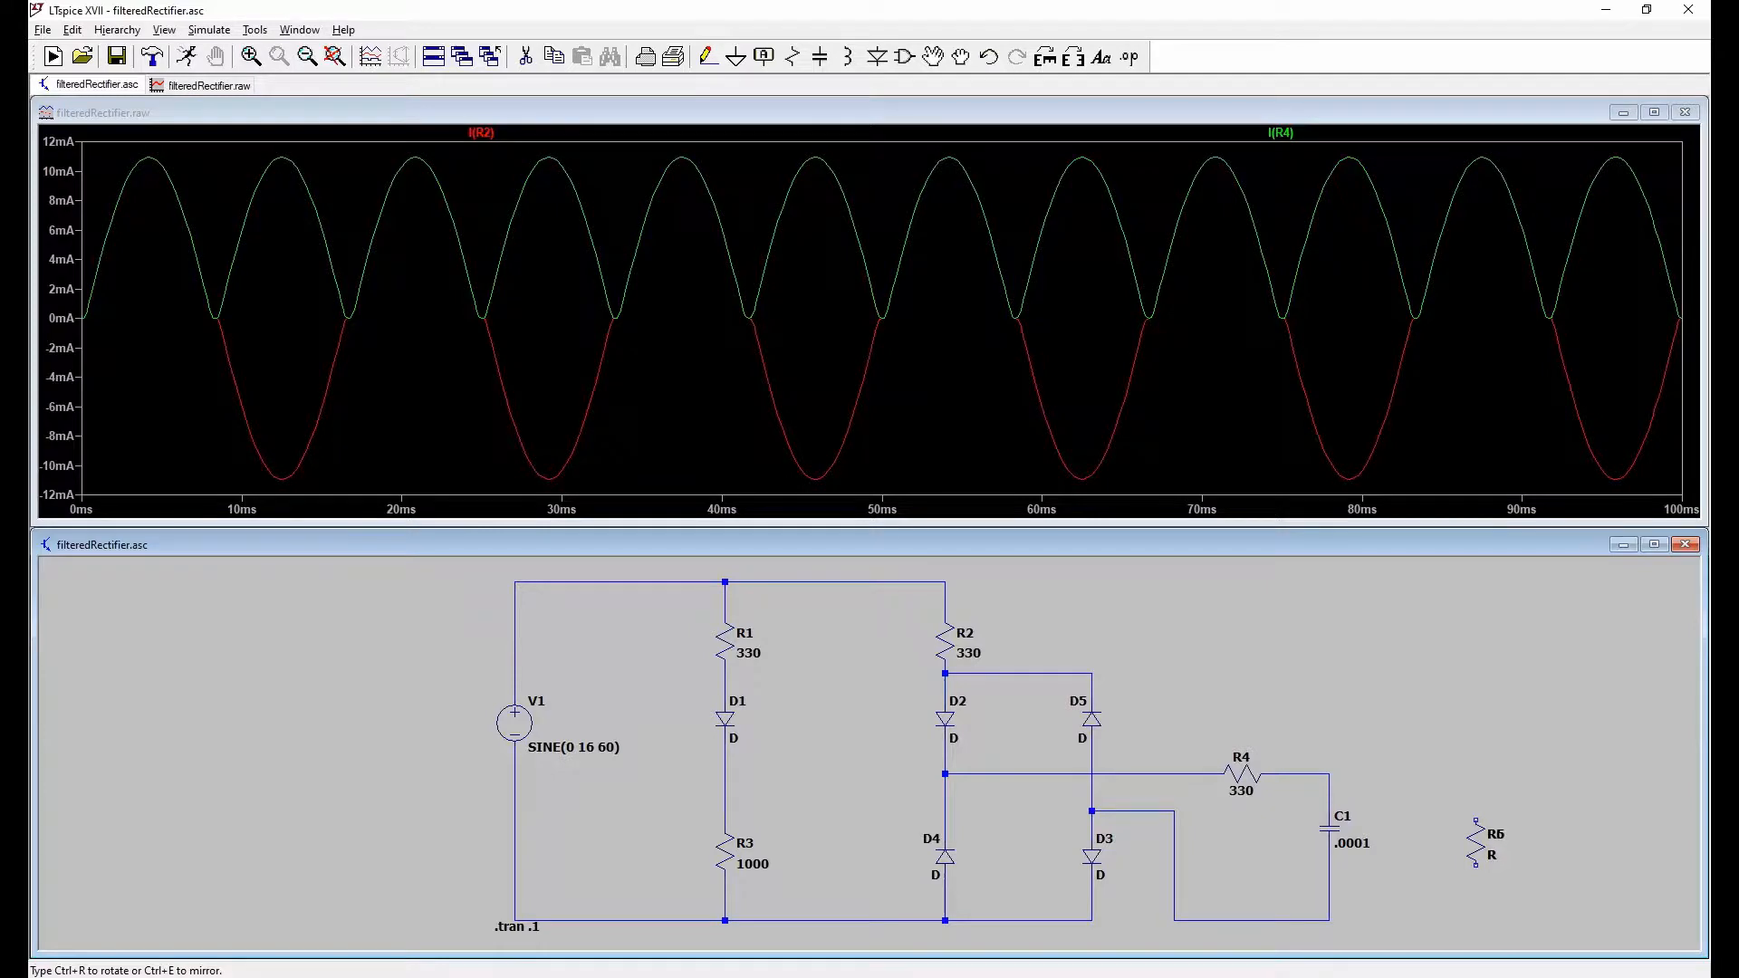
{"action": "left_click", "coordinate": [1476, 824]}
{"action": "right_click", "coordinate": [1460, 826]}
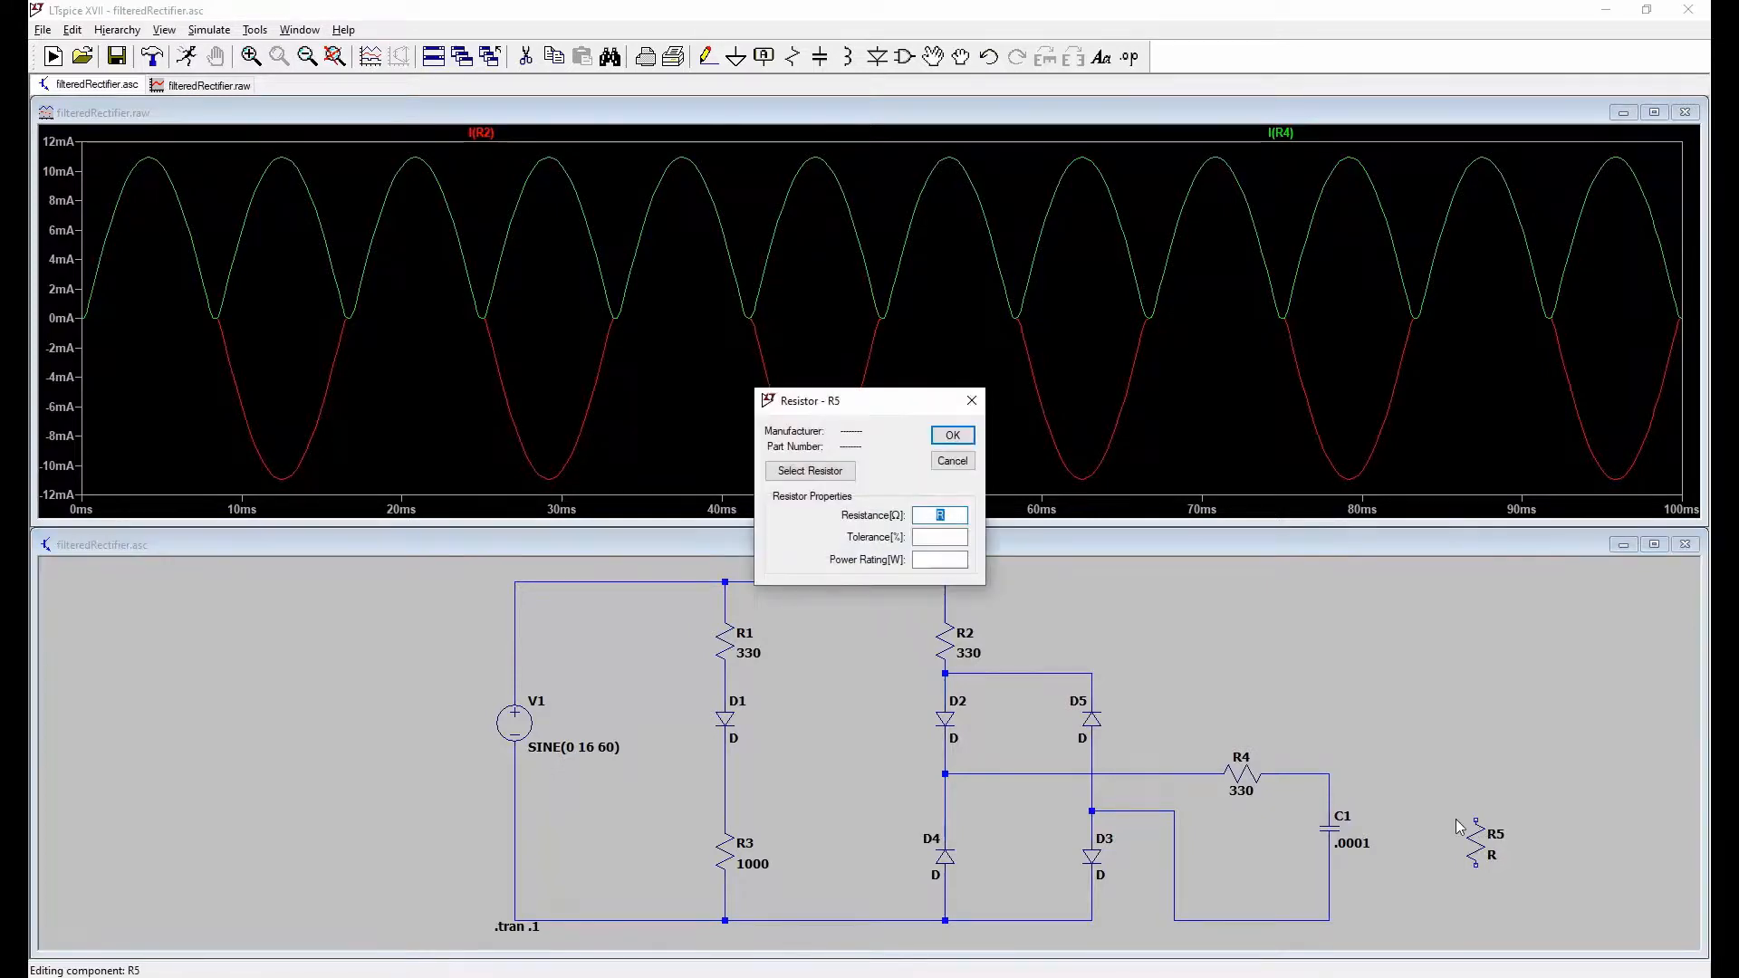
{"action": "type", "text": "1000"}
{"action": "key", "text": "Return"}
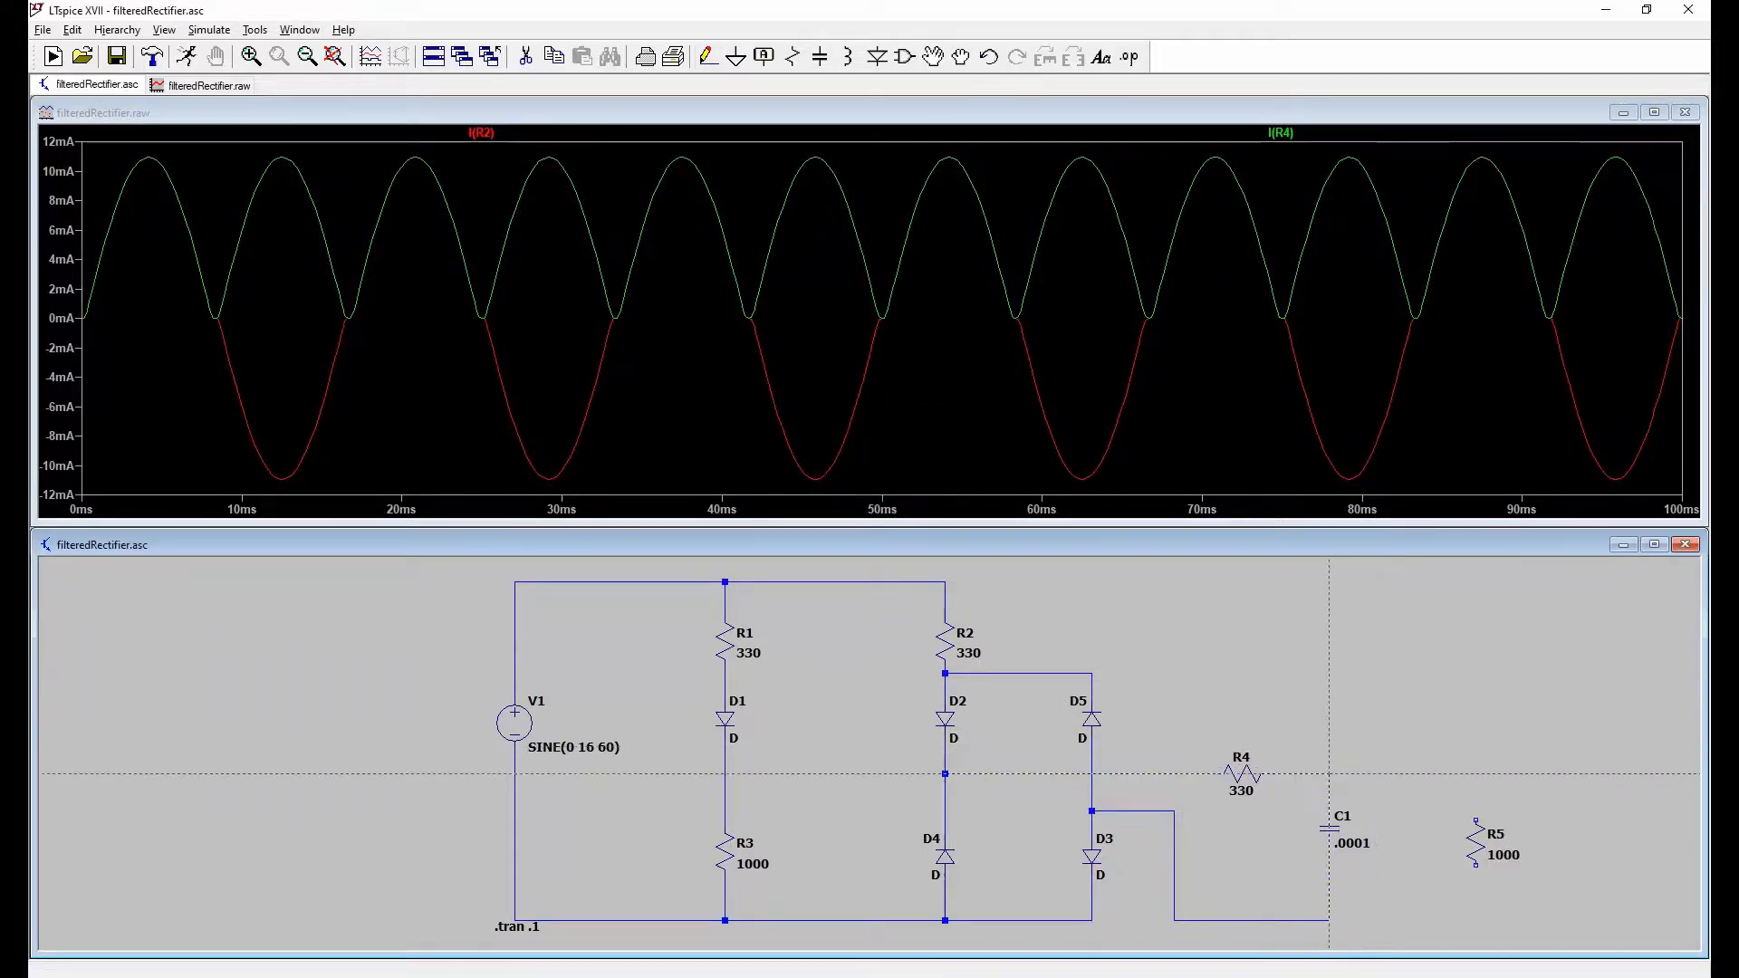
Step: Wire R5 in parallel with C1, joining its upper end to R4's output and its lower end to the return wire
{"action": "left_click", "coordinate": [1329, 773]}
{"action": "left_click", "coordinate": [1475, 819]}
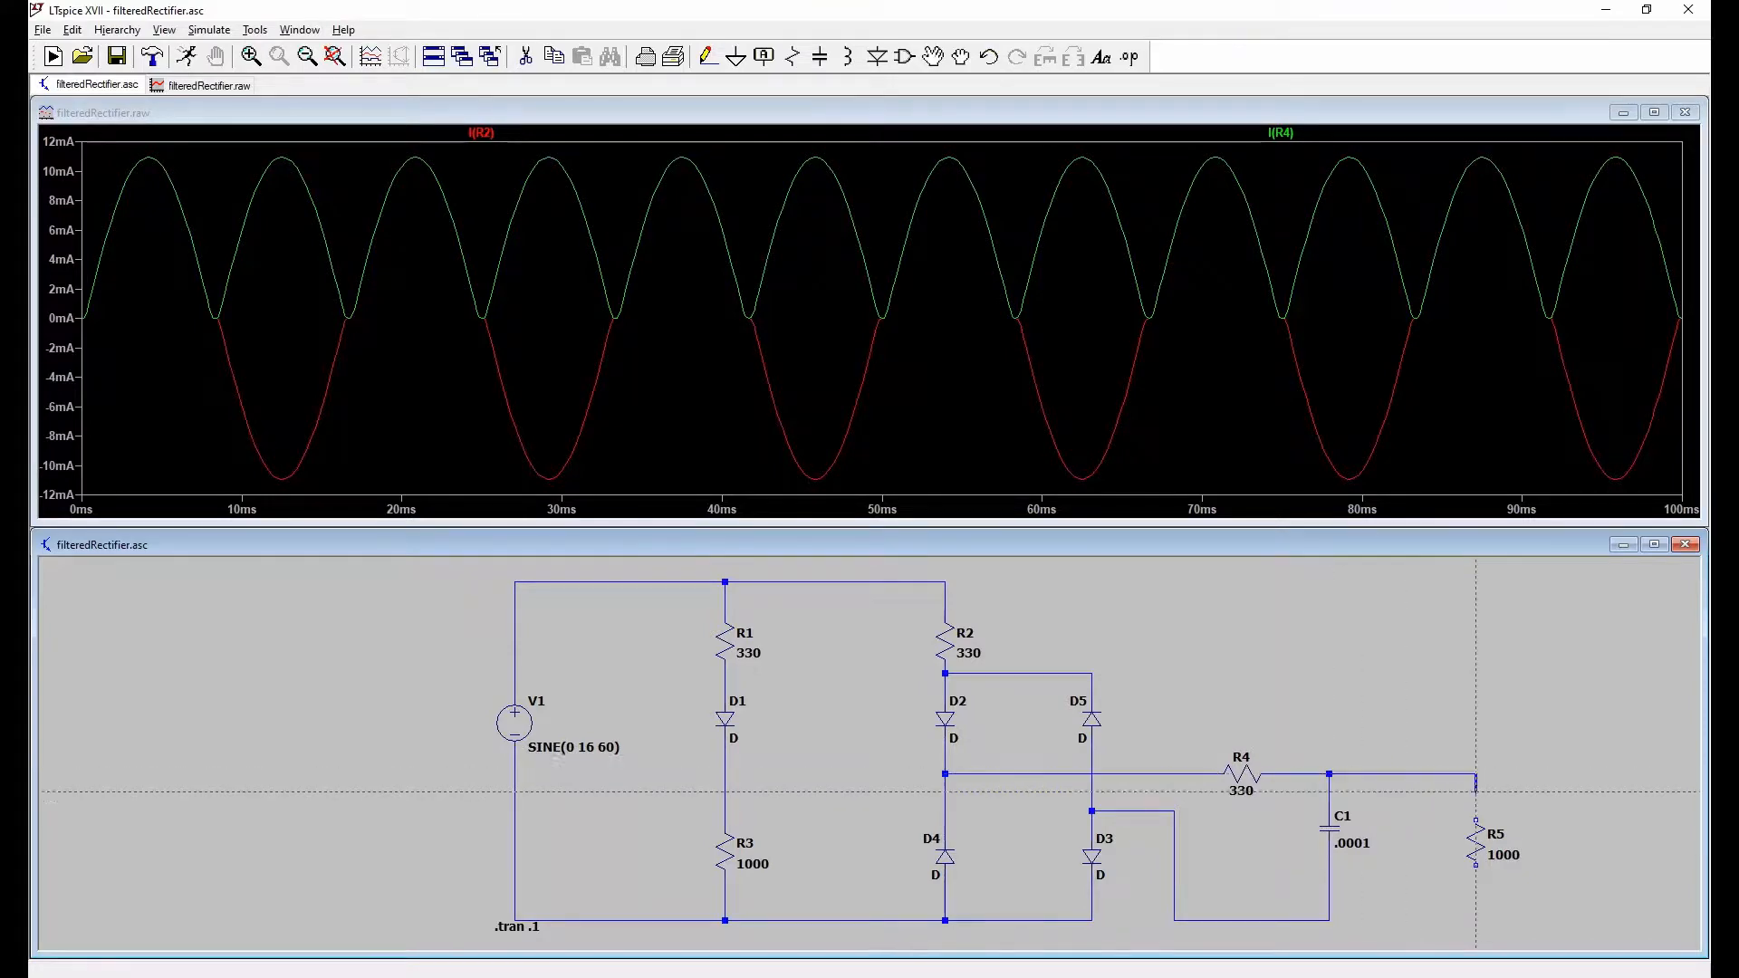
{"action": "left_click", "coordinate": [1475, 865]}
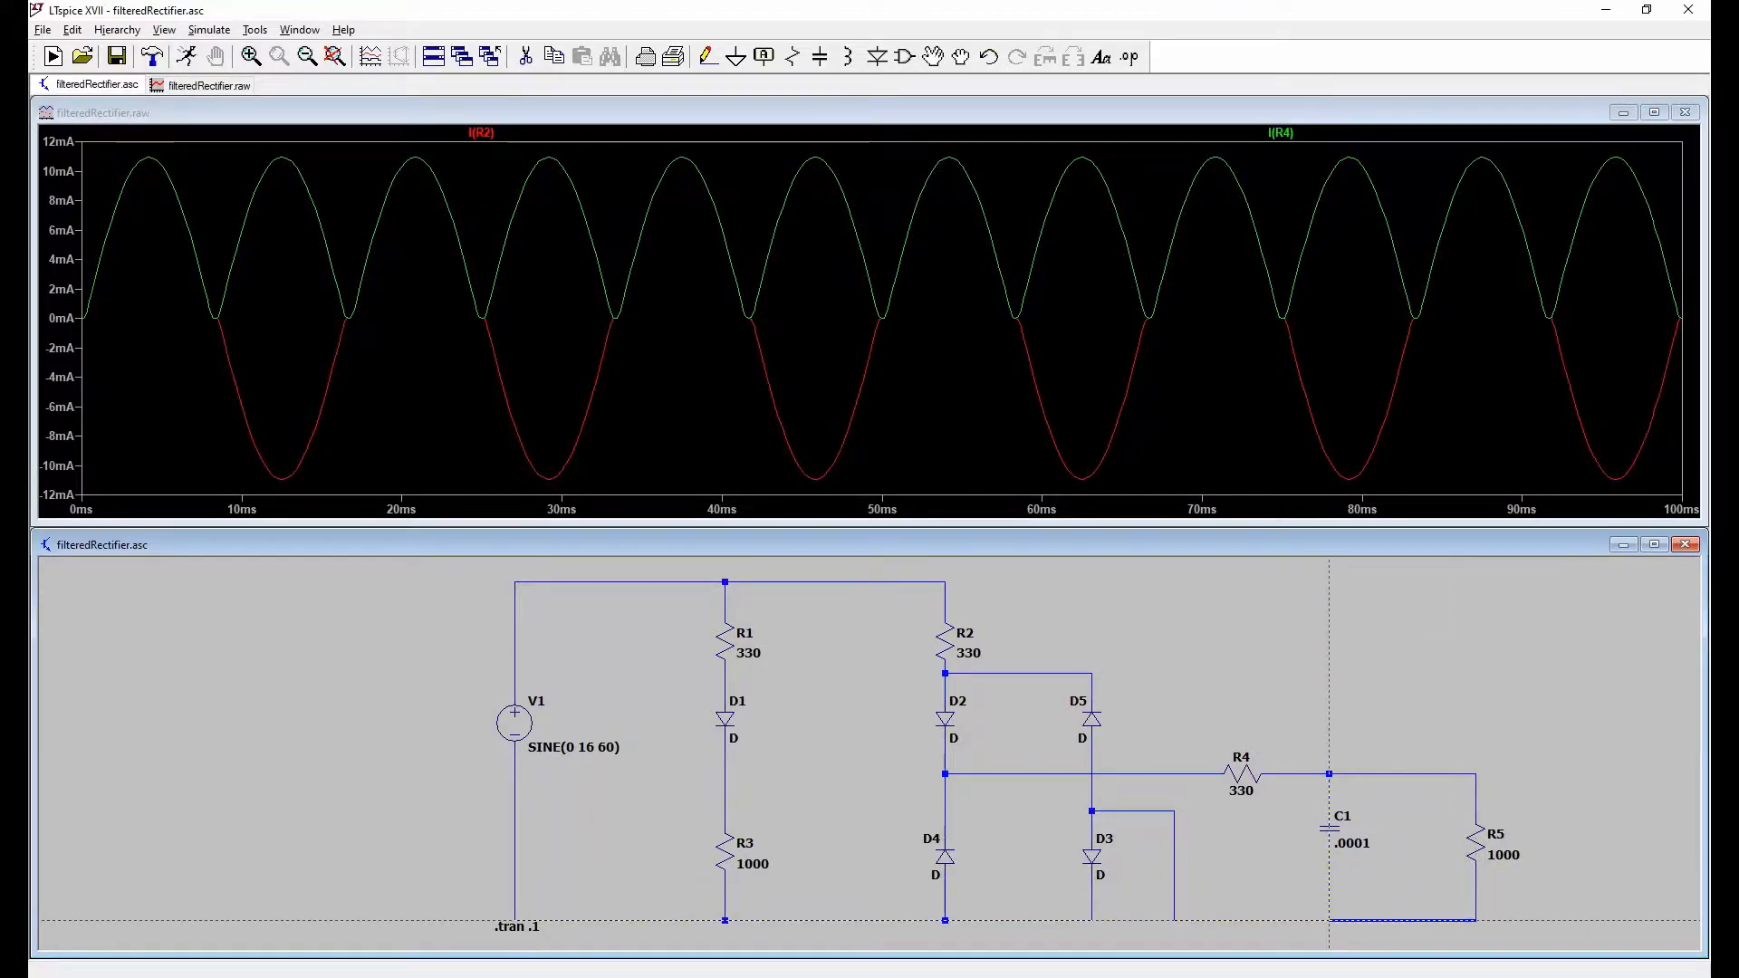
{"action": "left_click", "coordinate": [1328, 920]}
{"action": "key", "text": "Escape"}
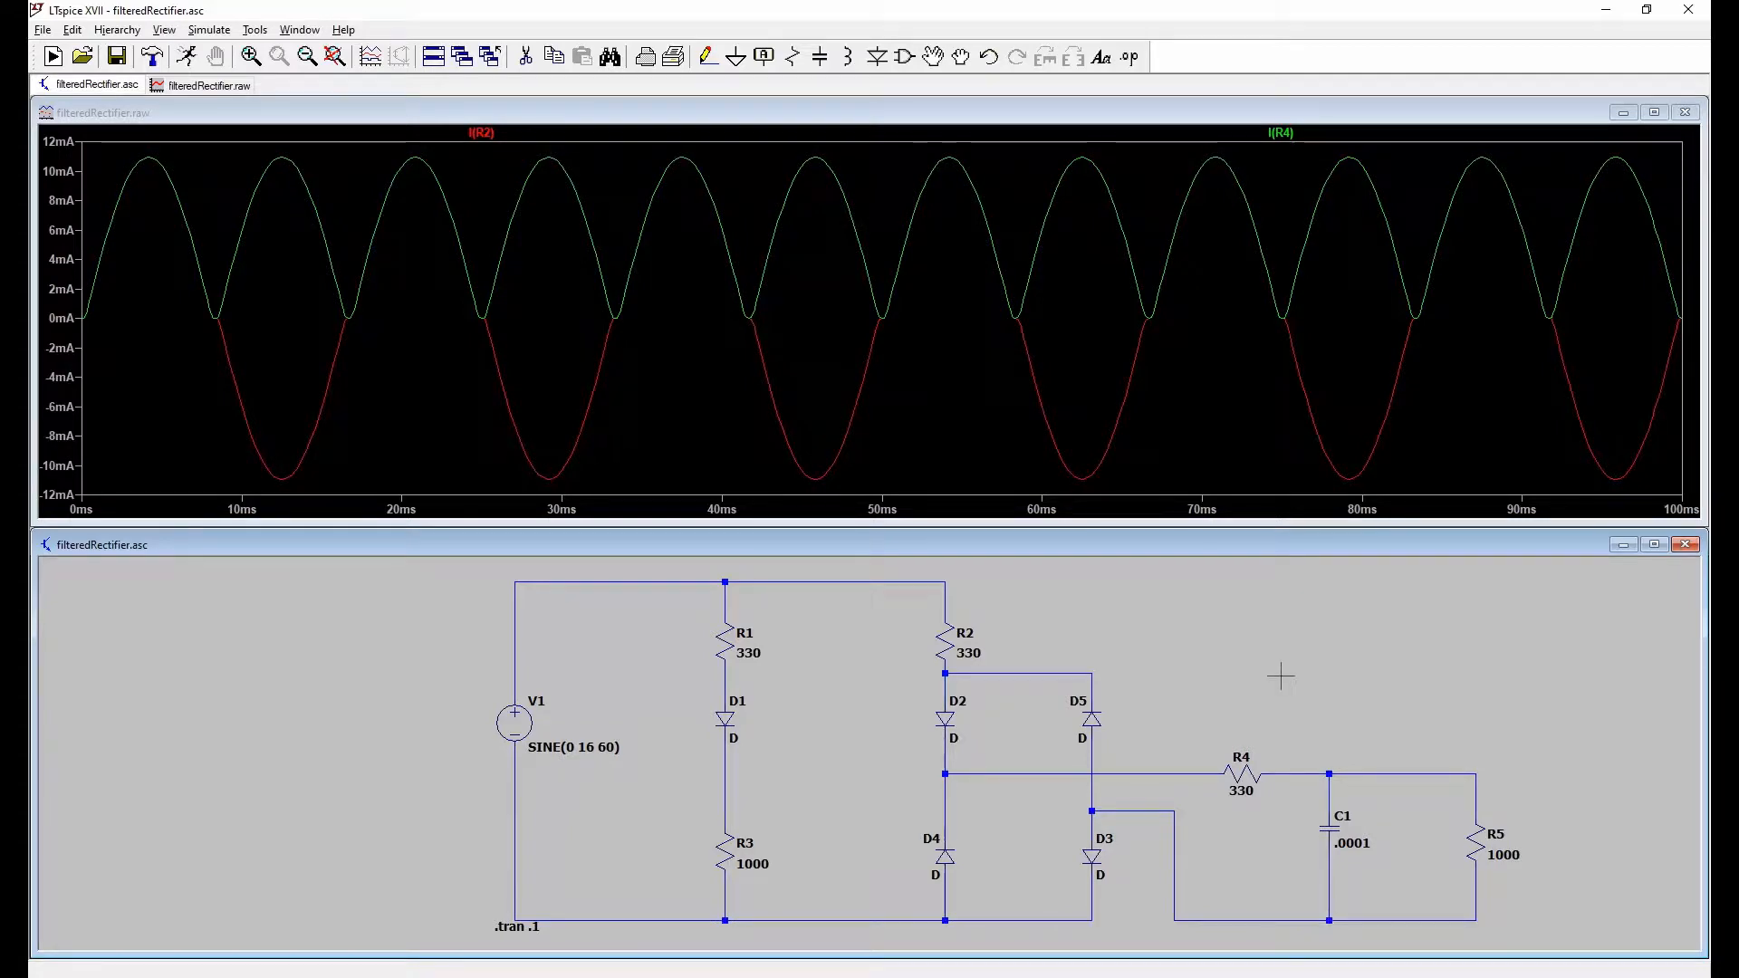
Step: Place a ground symbol below C1 and wire it to the return node at C1's lower terminal
{"action": "left_click", "coordinate": [735, 58]}
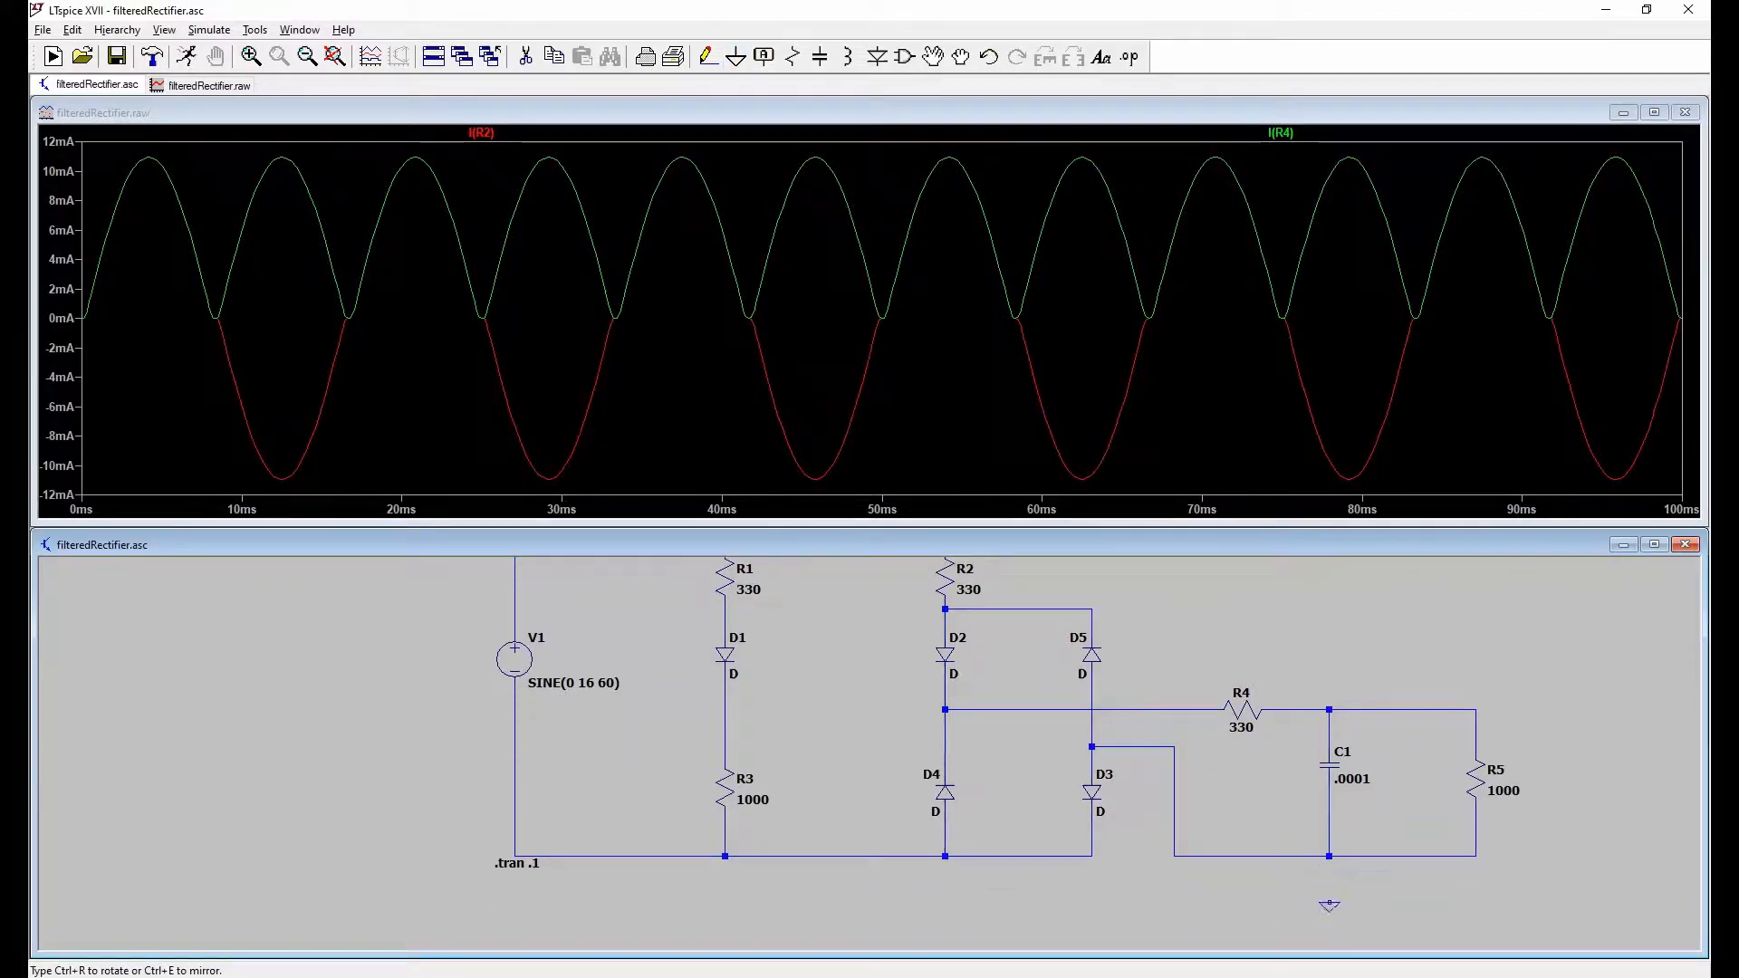
{"action": "left_click", "coordinate": [1328, 904]}
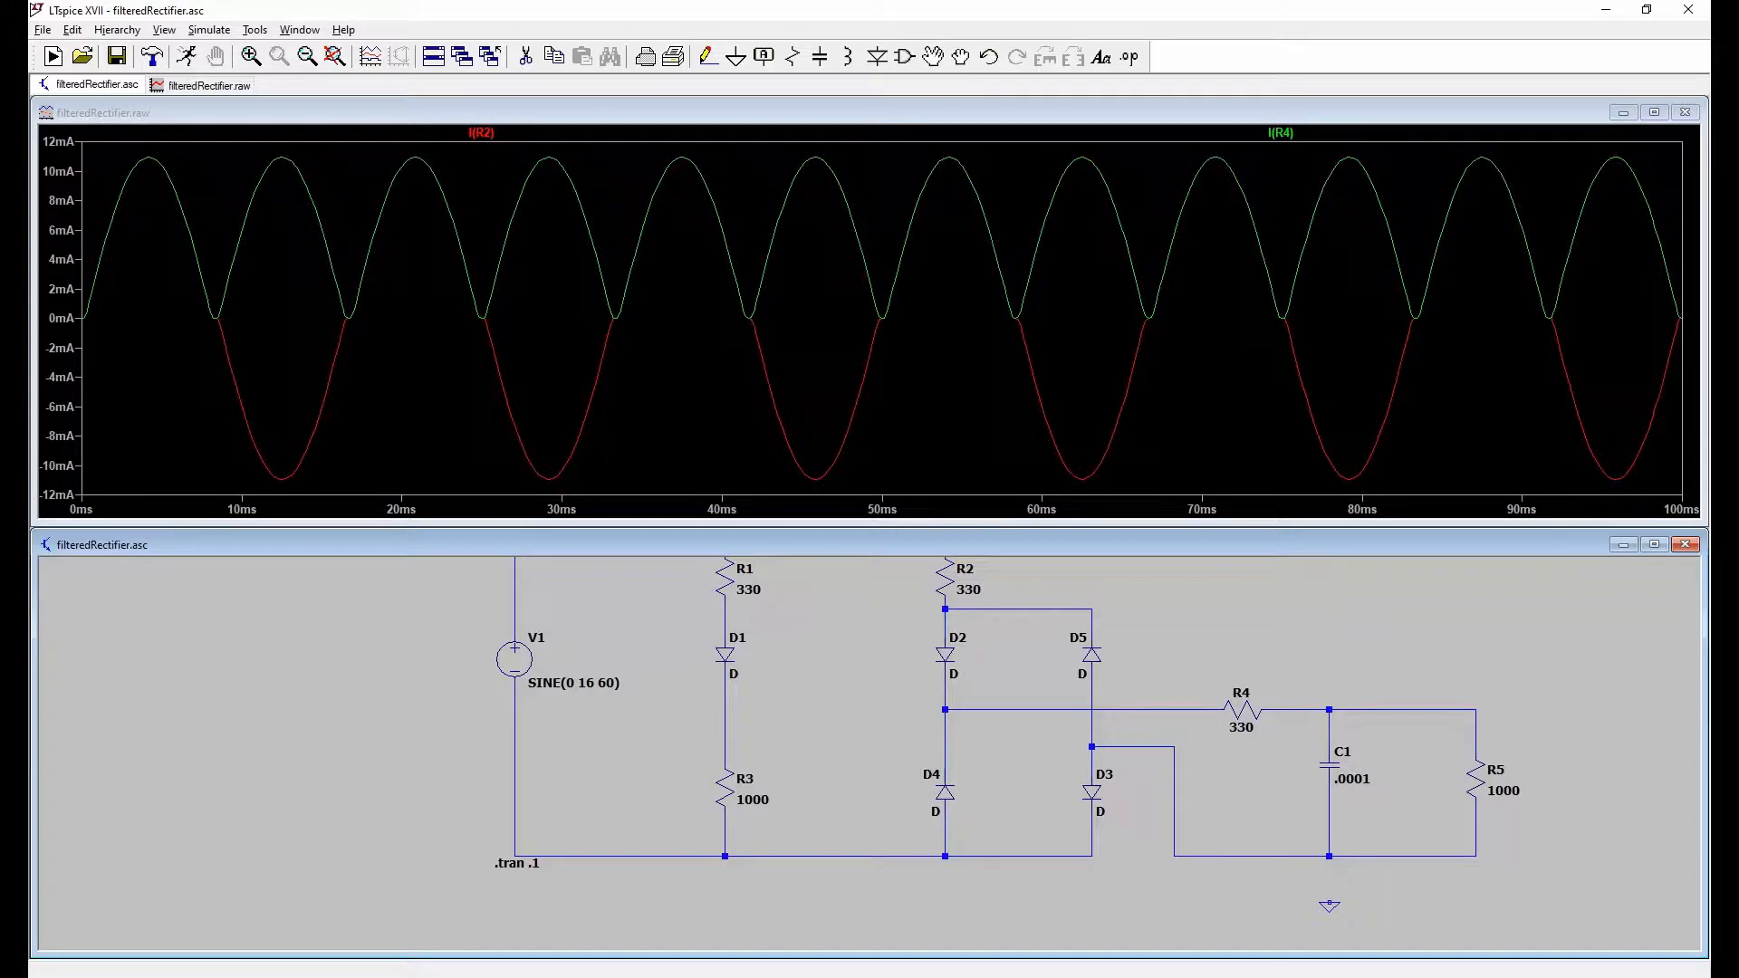
{"action": "left_click", "coordinate": [707, 58]}
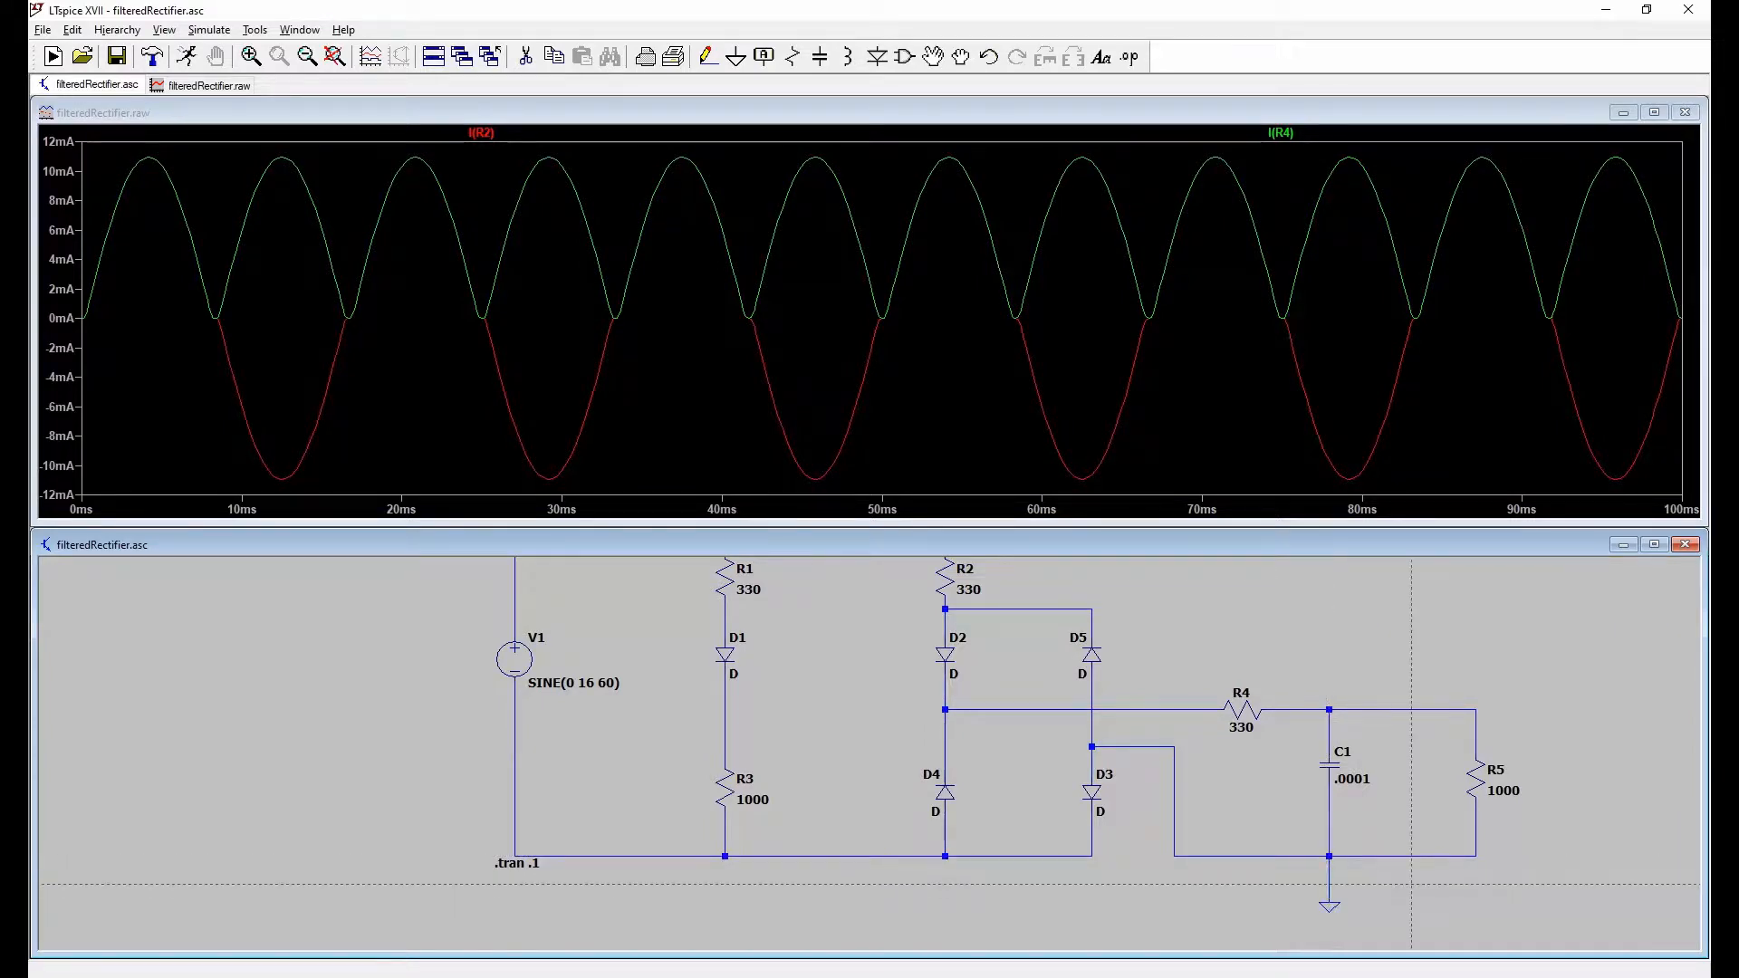
{"action": "scroll", "coordinate": [1411, 884], "scroll_direction": "down", "scroll_amount": 2}
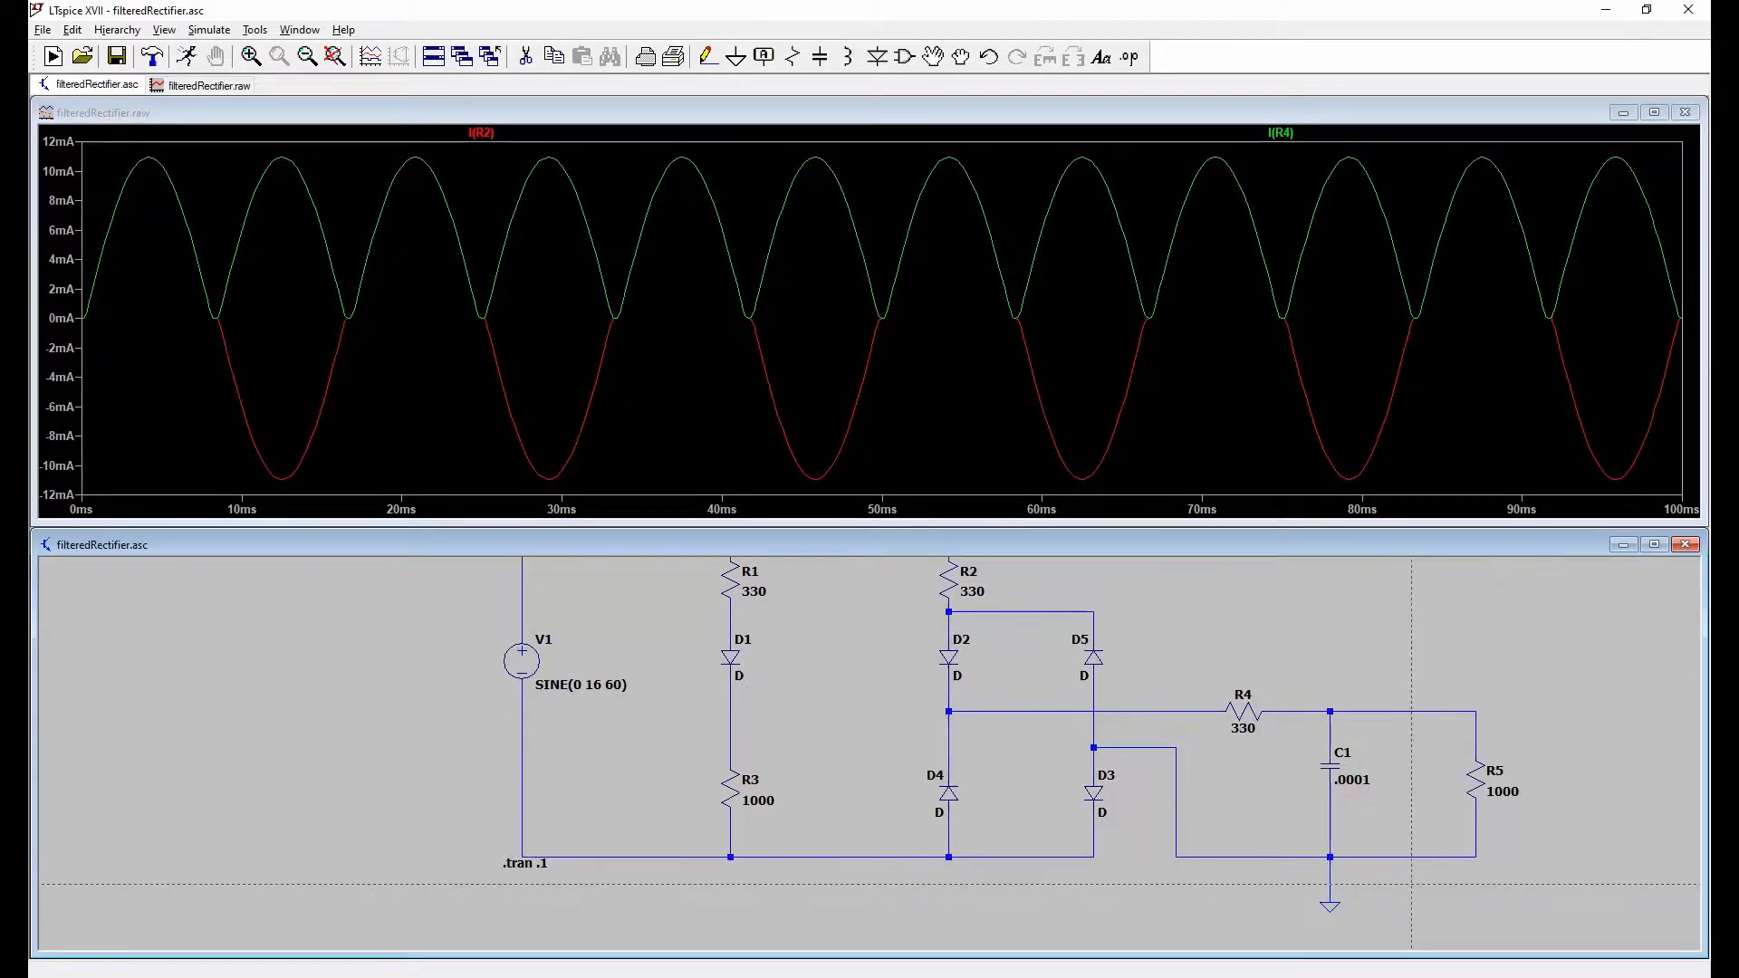
{"action": "key", "text": "Escape"}
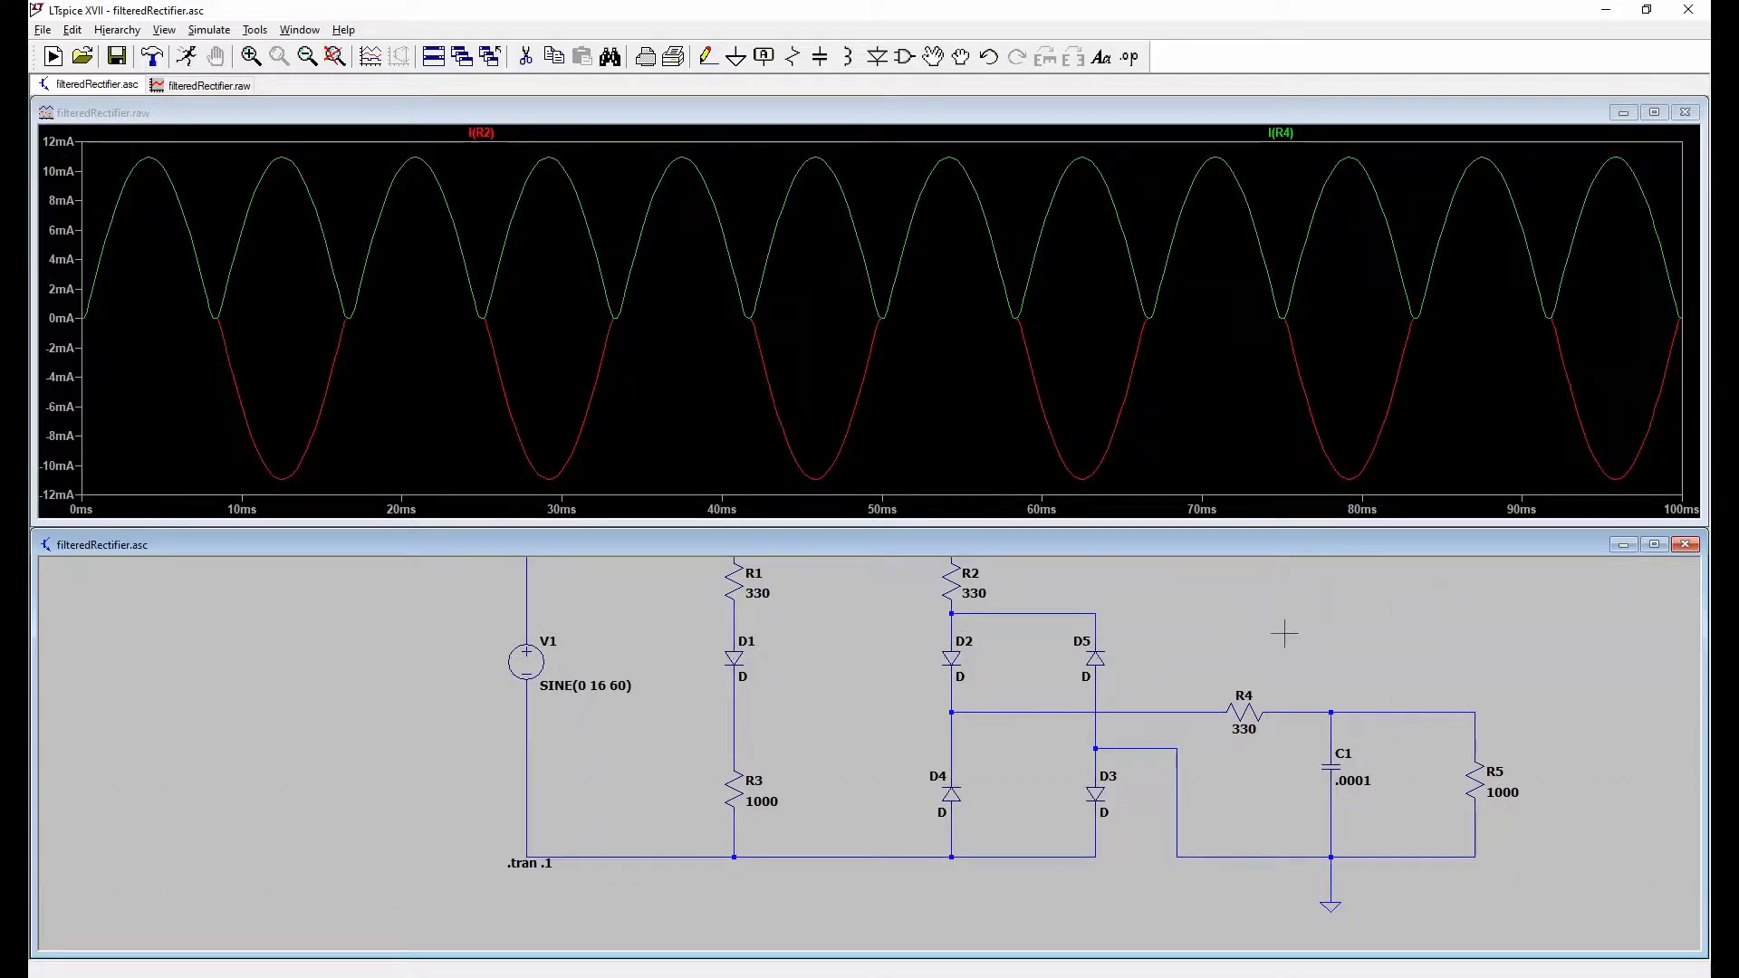
{"action": "mouse_move", "coordinate": [1285, 633]}
{"action": "left_mouse_down"}
{"action": "mouse_move", "coordinate": [1257, 689]}
{"action": "mouse_move", "coordinate": [1251, 674]}
{"action": "left_mouse_up"}
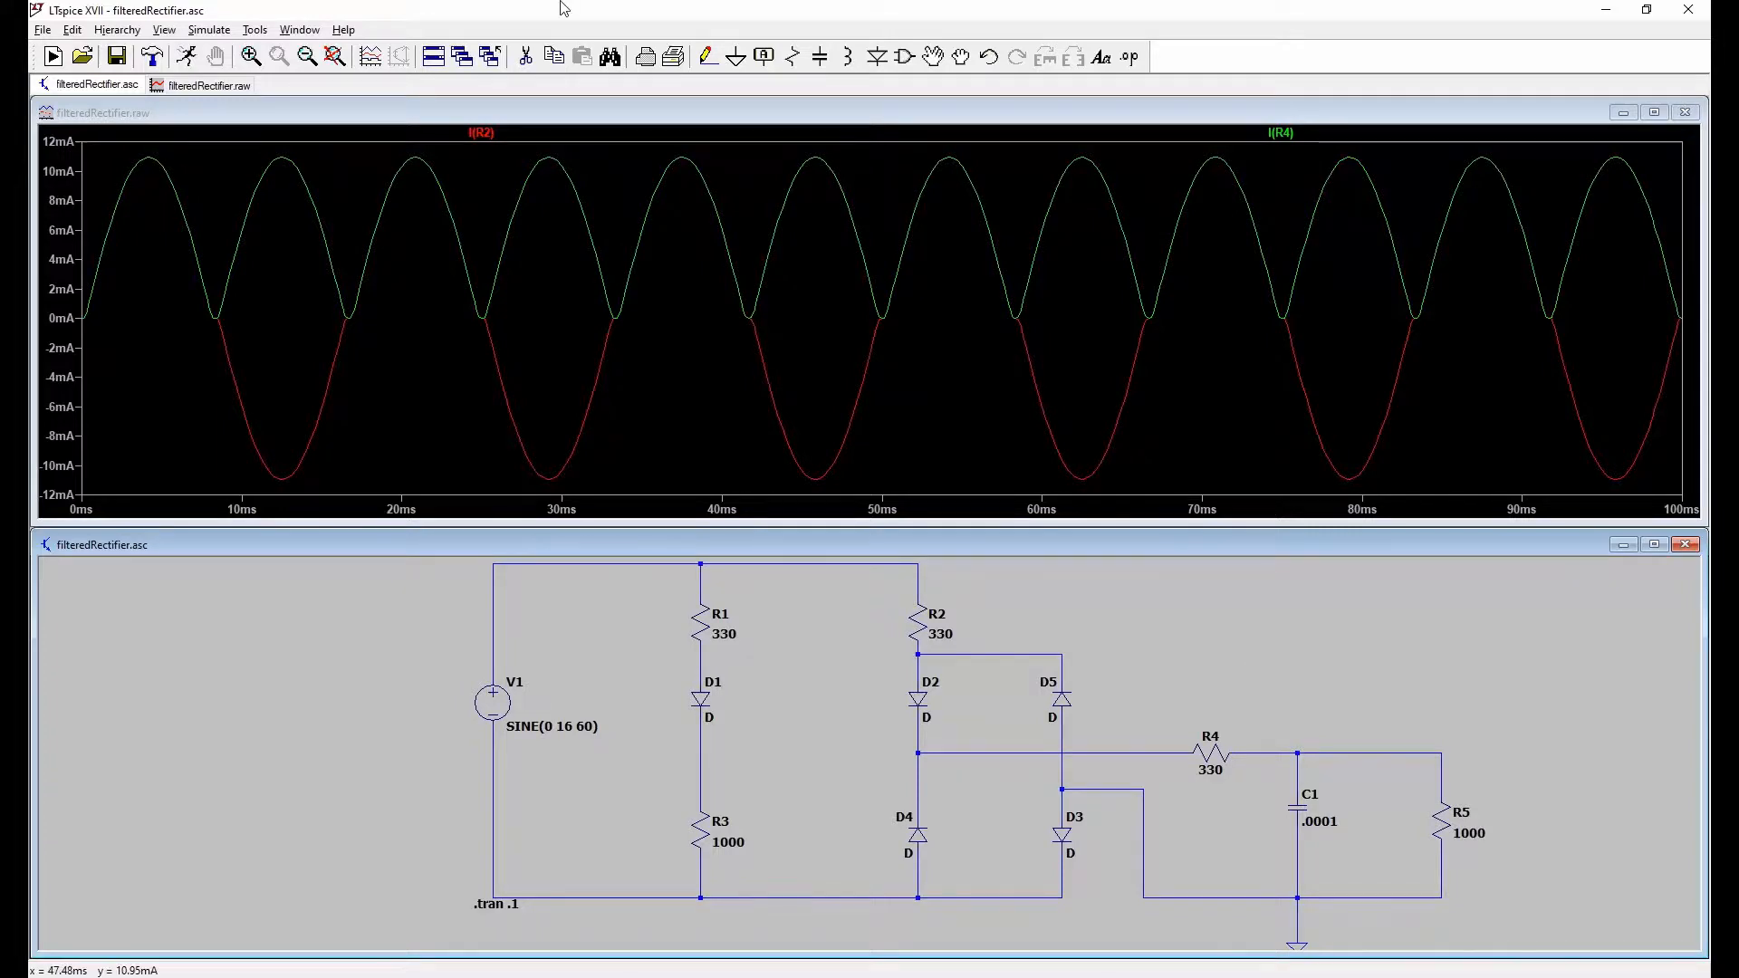
Step: Run the simulation and save a copy of the schematic as filteredRectifier2.asc
{"action": "left_click", "coordinate": [202, 31]}
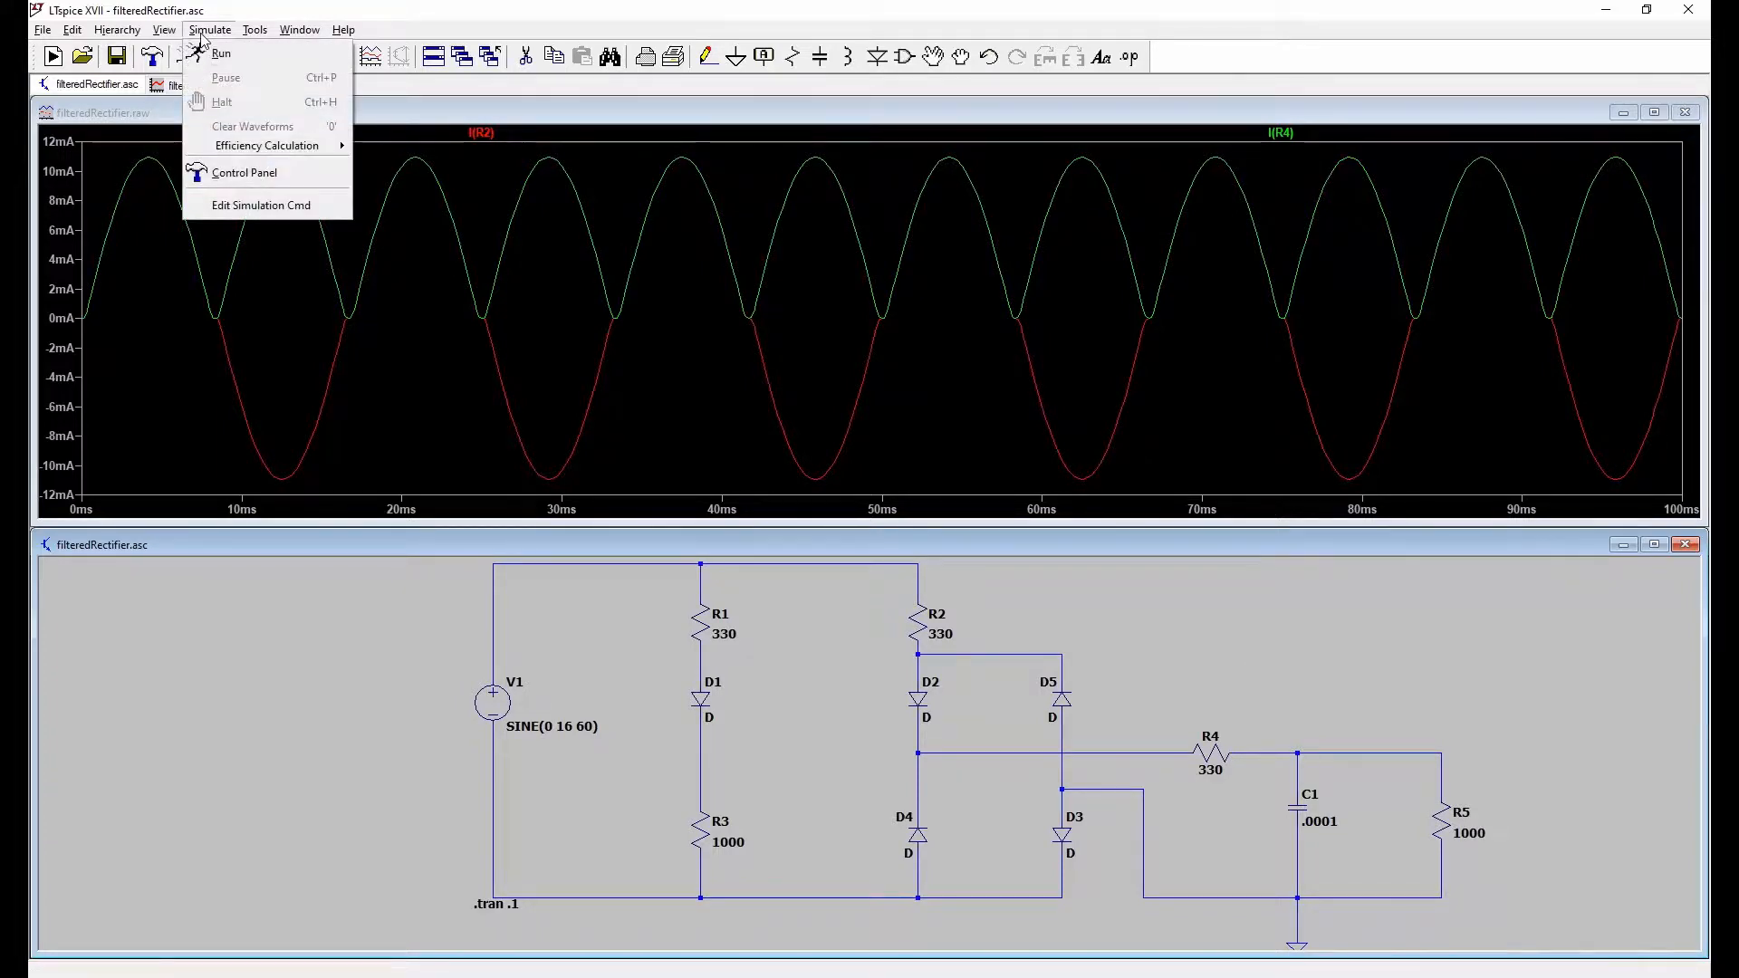
{"action": "left_click", "coordinate": [217, 54]}
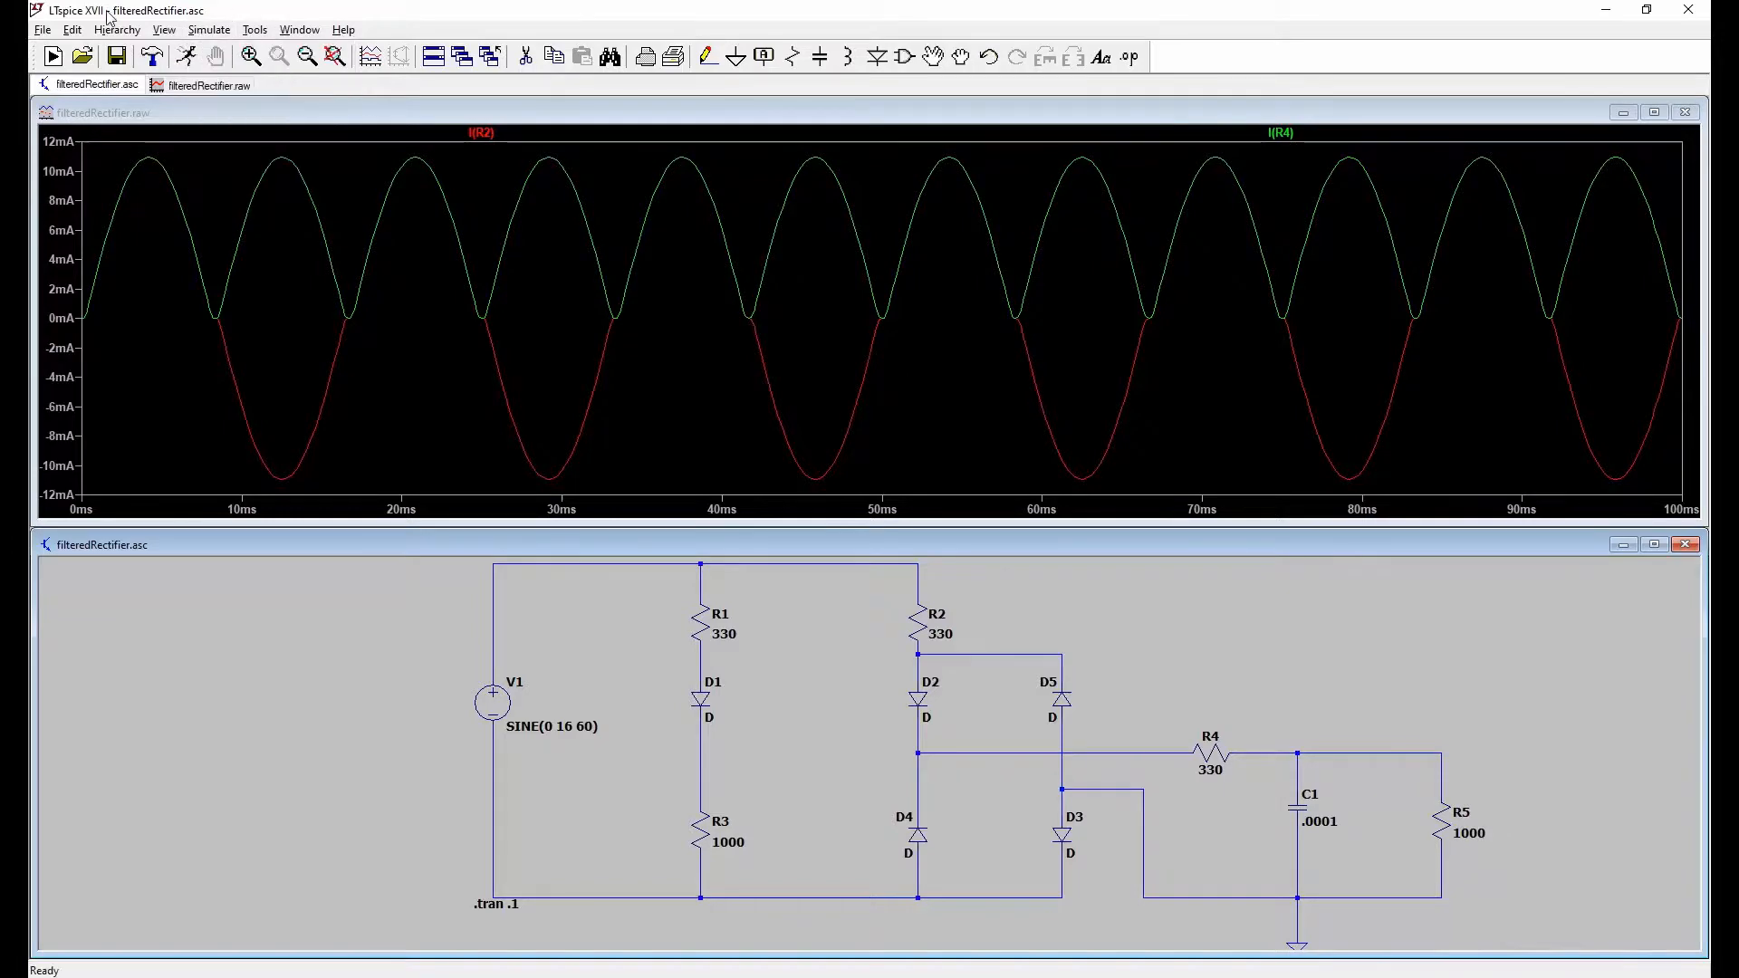
{"action": "left_click", "coordinate": [43, 30]}
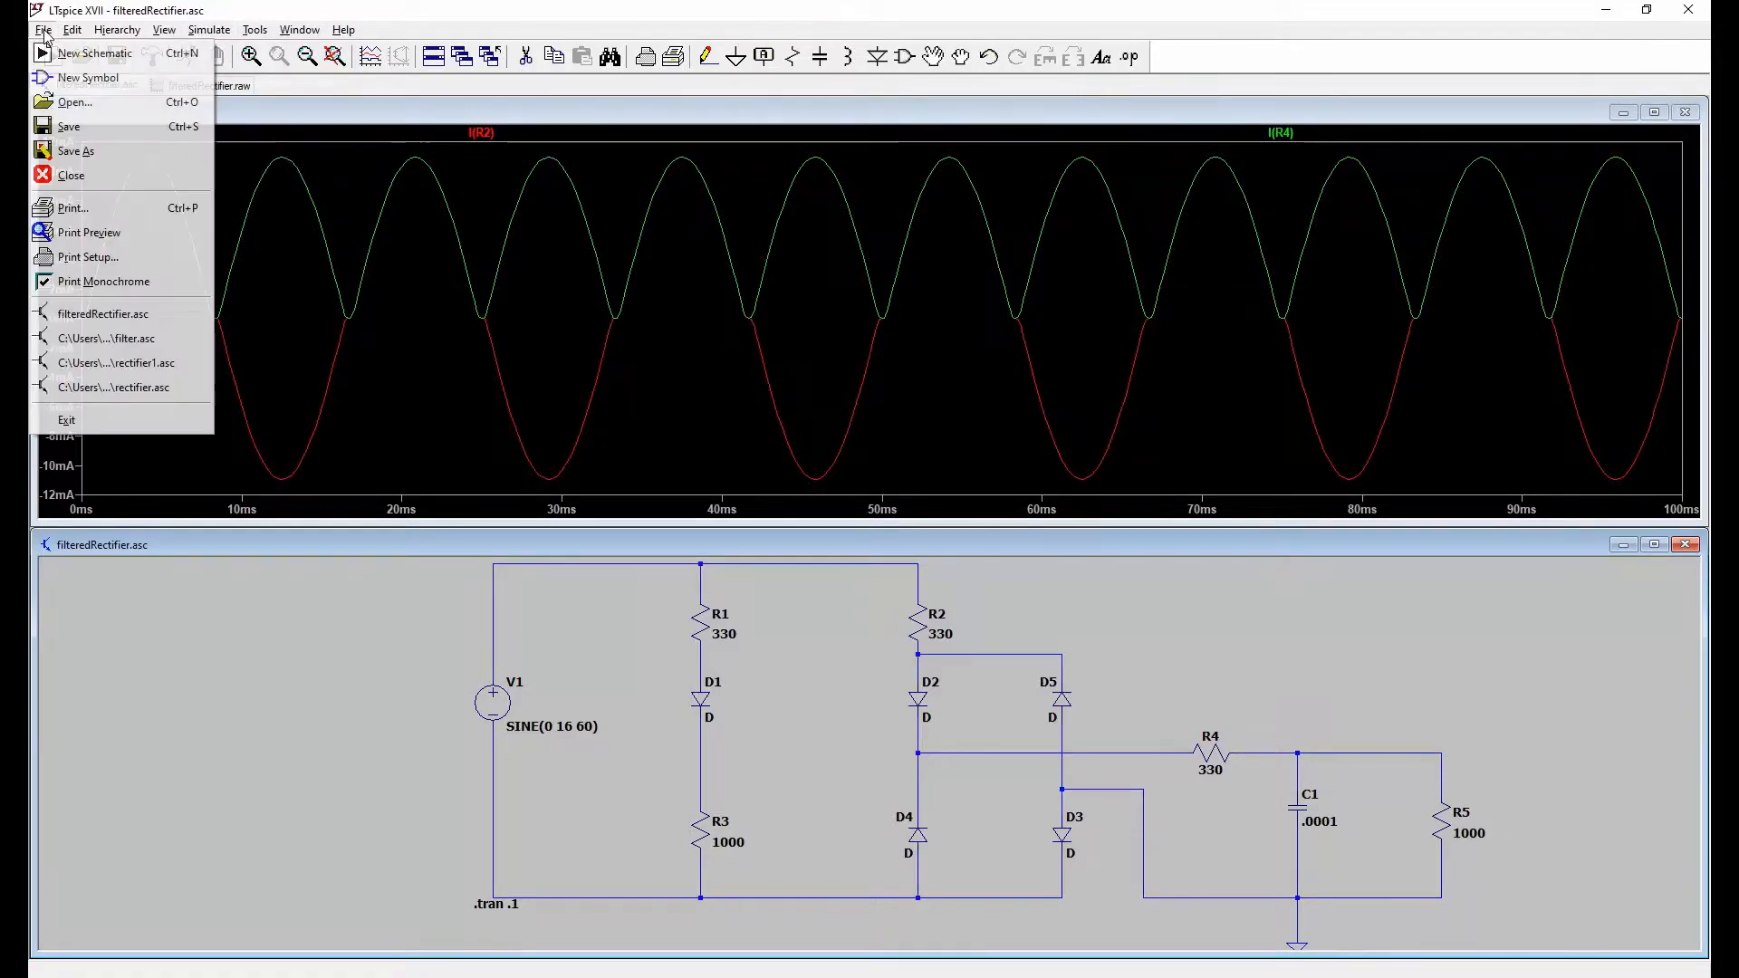
{"action": "left_click", "coordinate": [93, 159]}
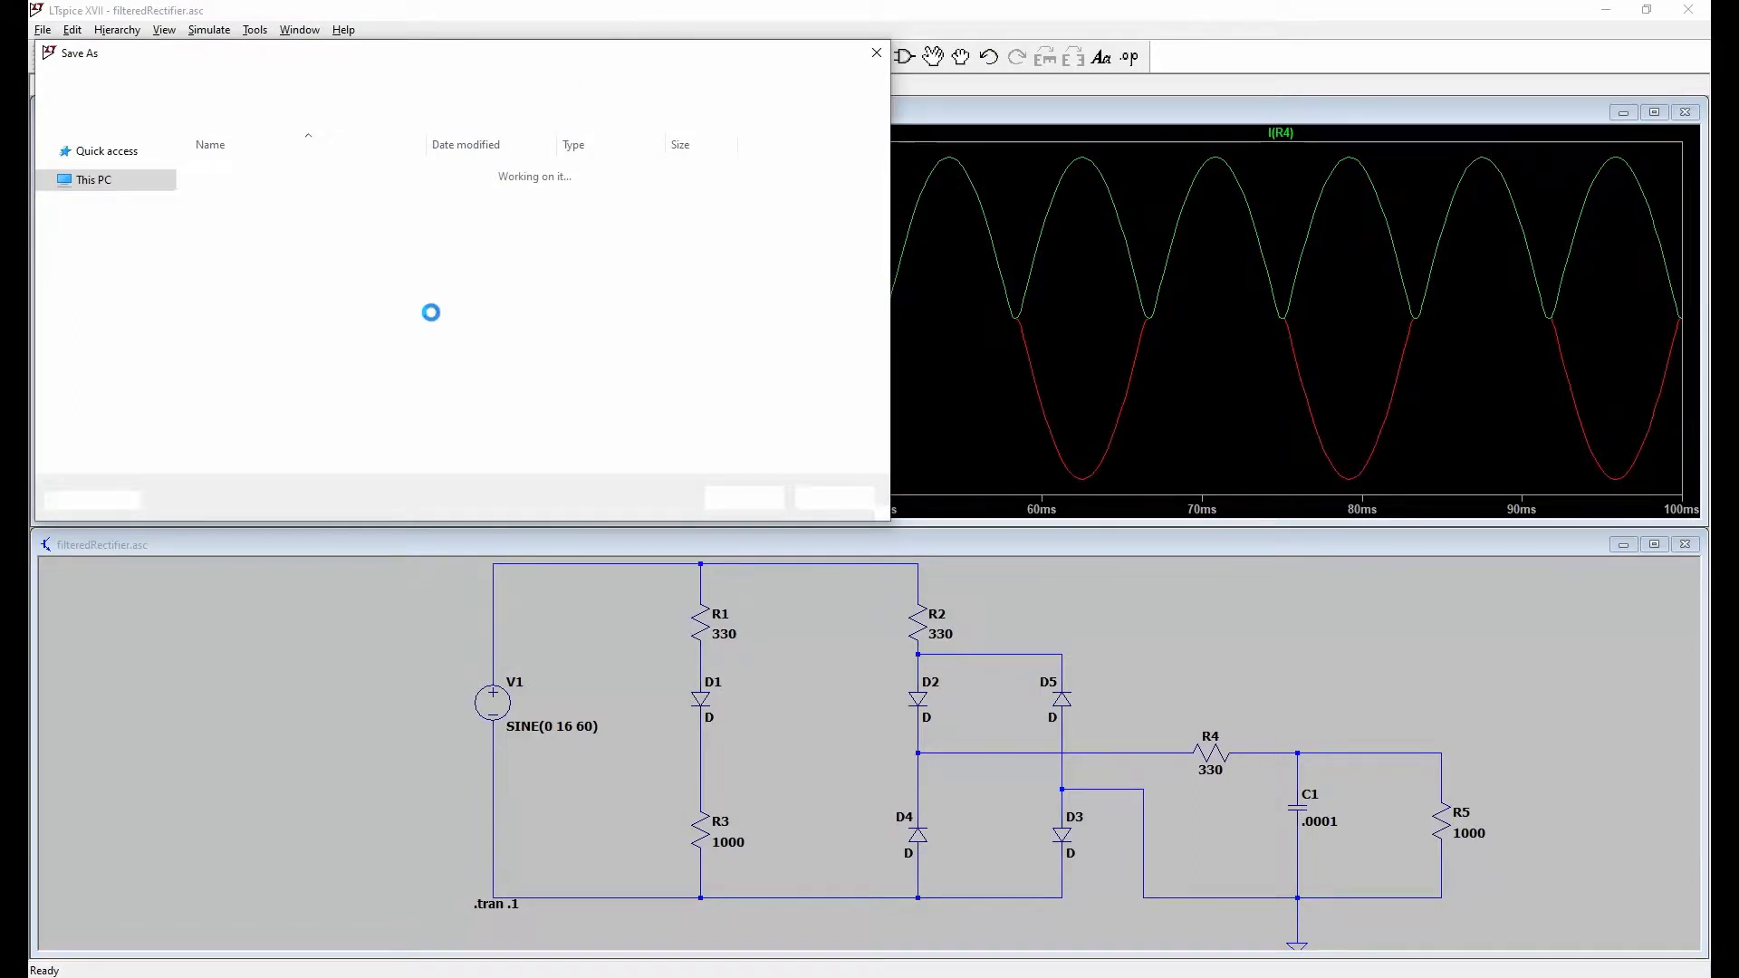
{"action": "key", "text": "Left"}
{"action": "key", "text": "Left"}
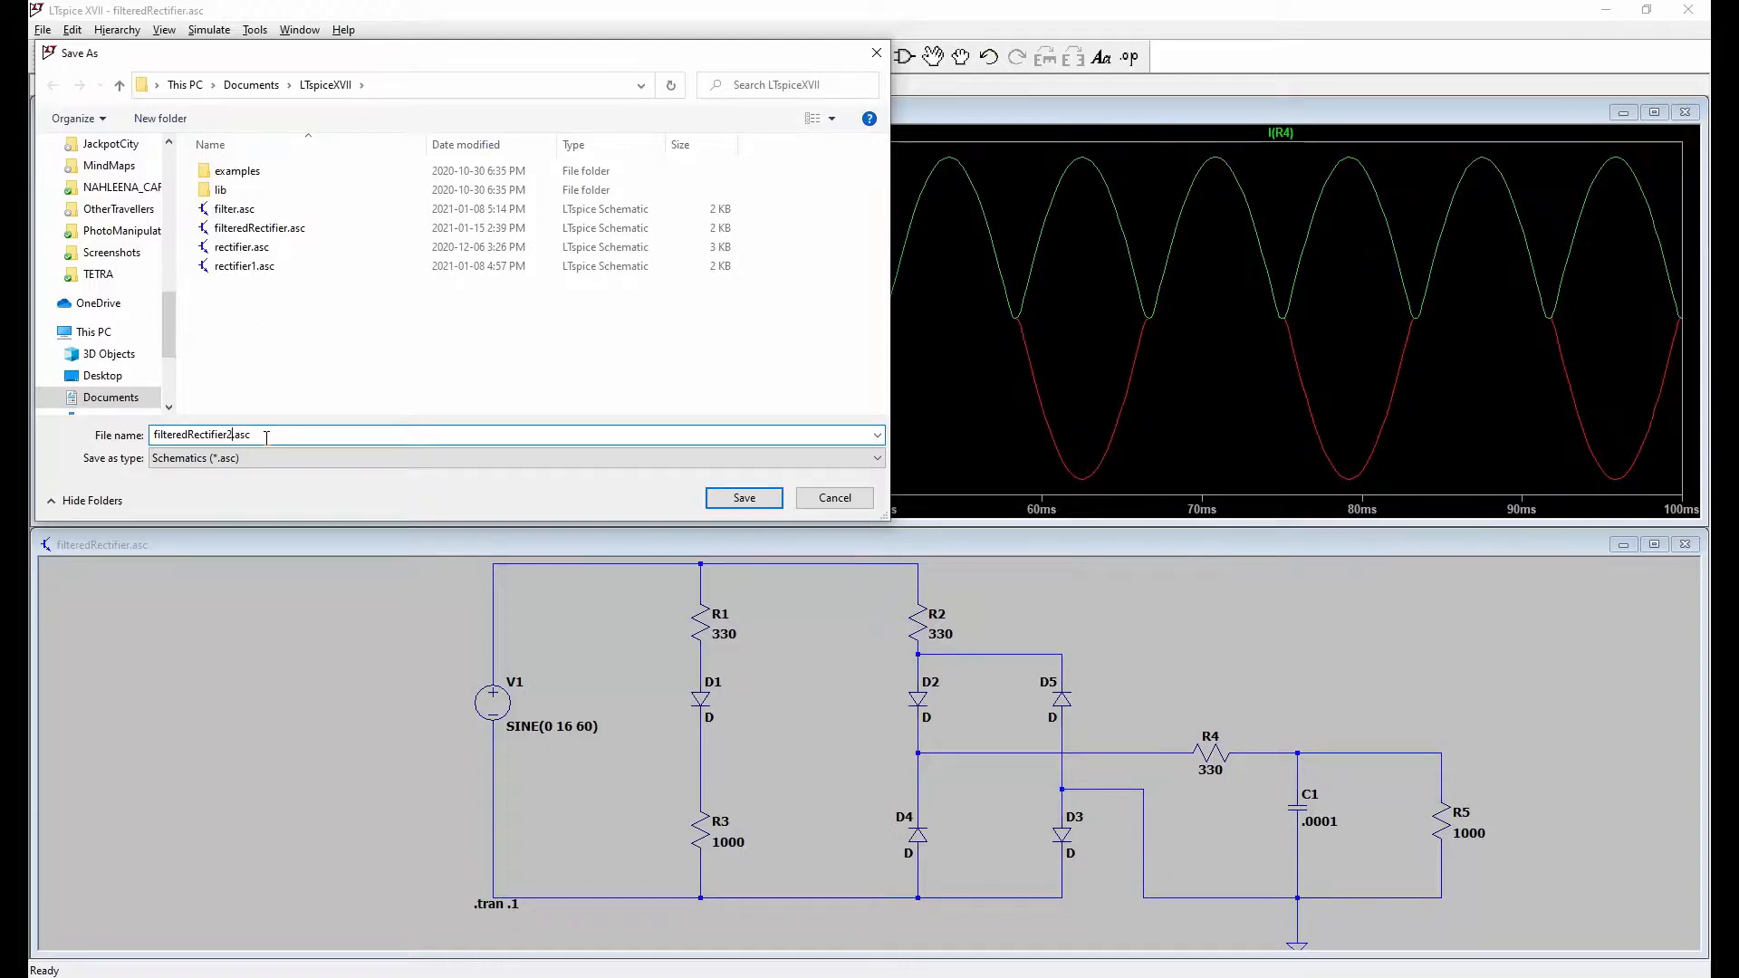
{"action": "key", "text": "Return"}
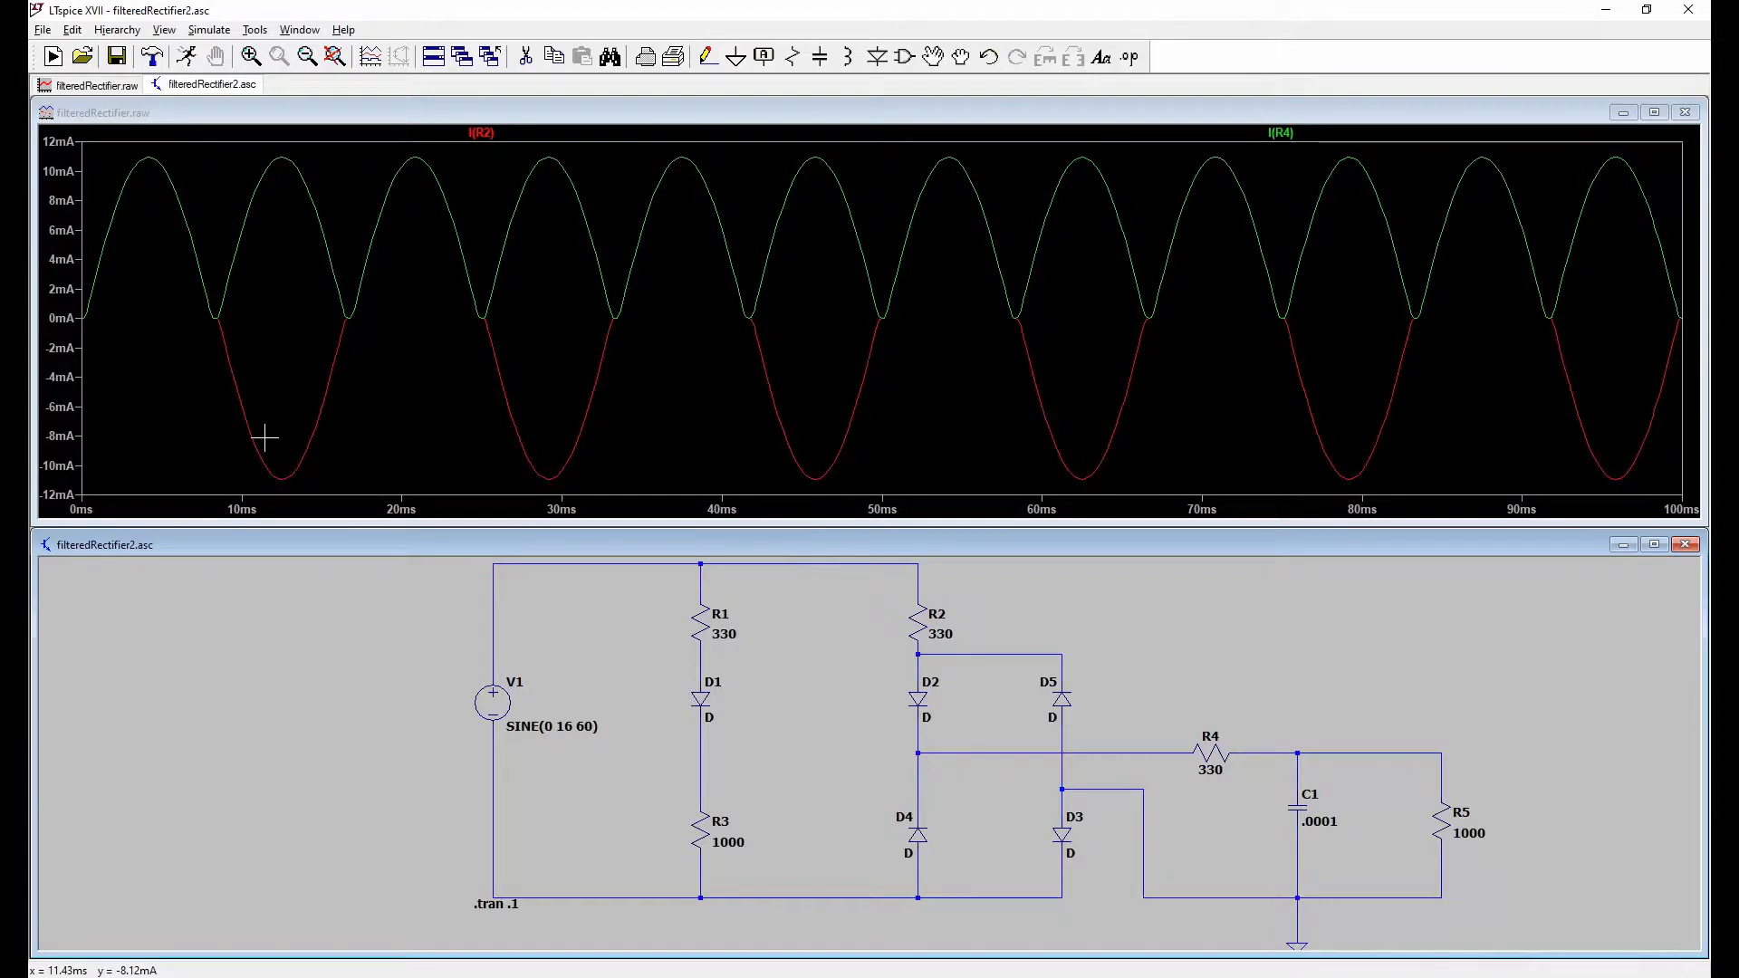
Step: Simulate the saved circuit and plot only the voltage at the bridge output node between D2 and D4
{"action": "left_click", "coordinate": [210, 30]}
{"action": "left_click", "coordinate": [219, 51]}
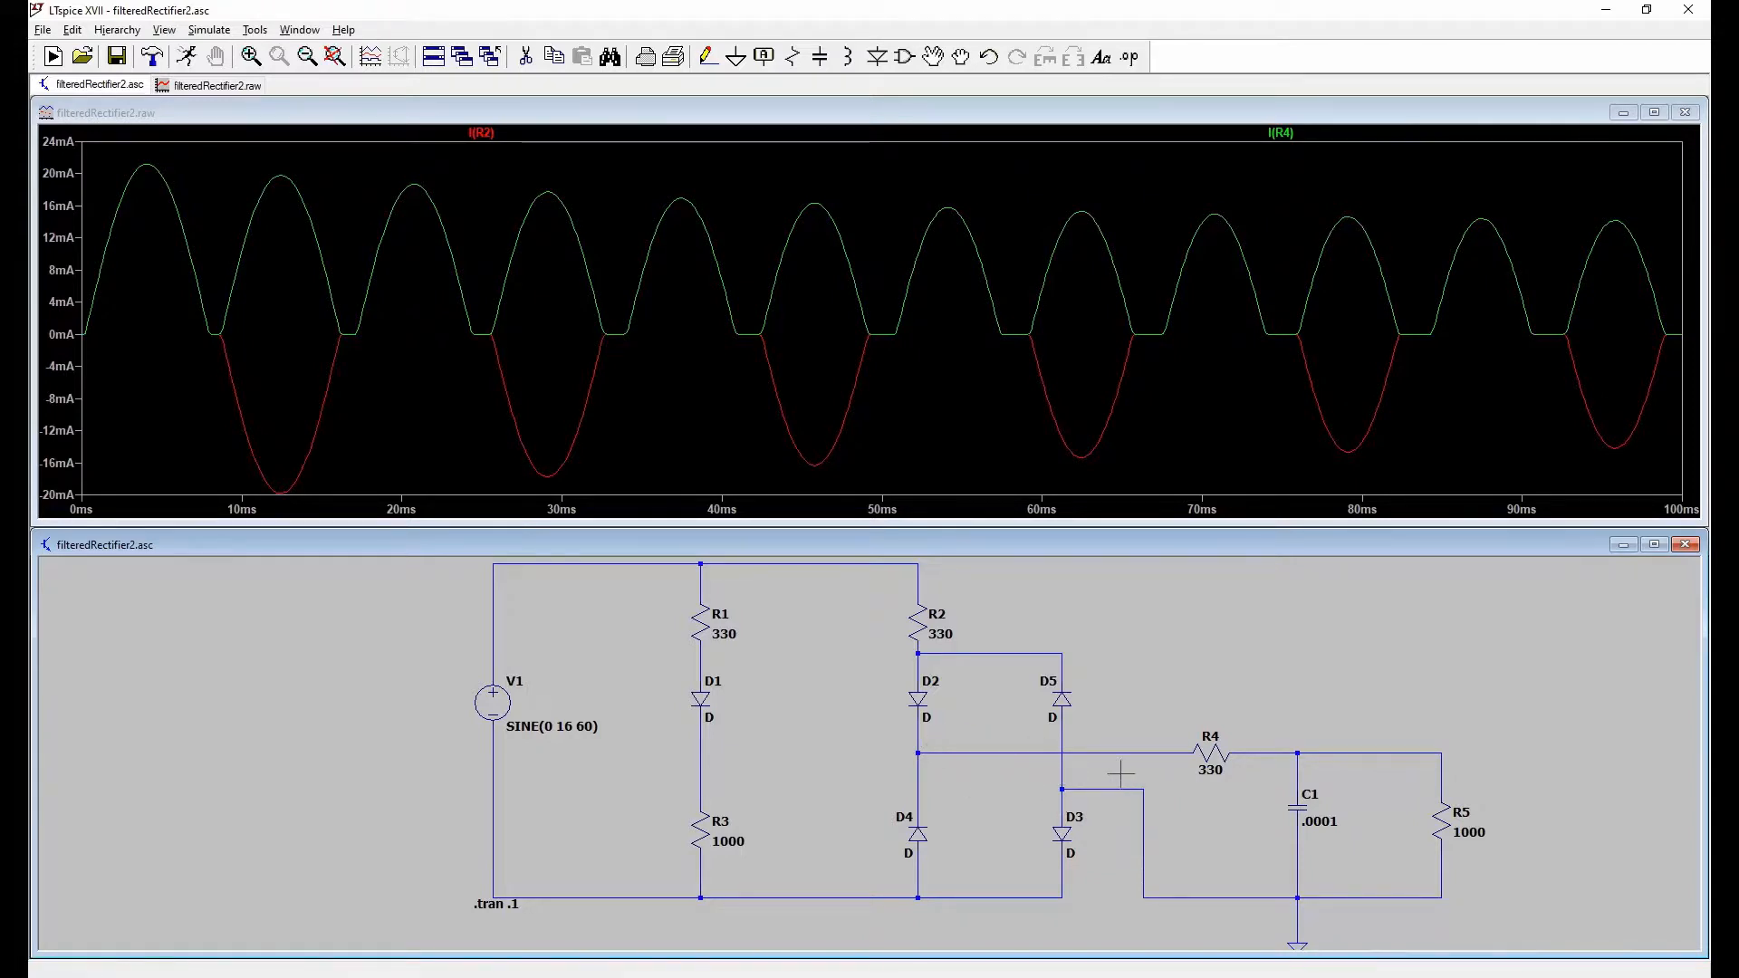
{"action": "left_click", "coordinate": [917, 753]}
{"action": "left_click", "coordinate": [917, 752]}
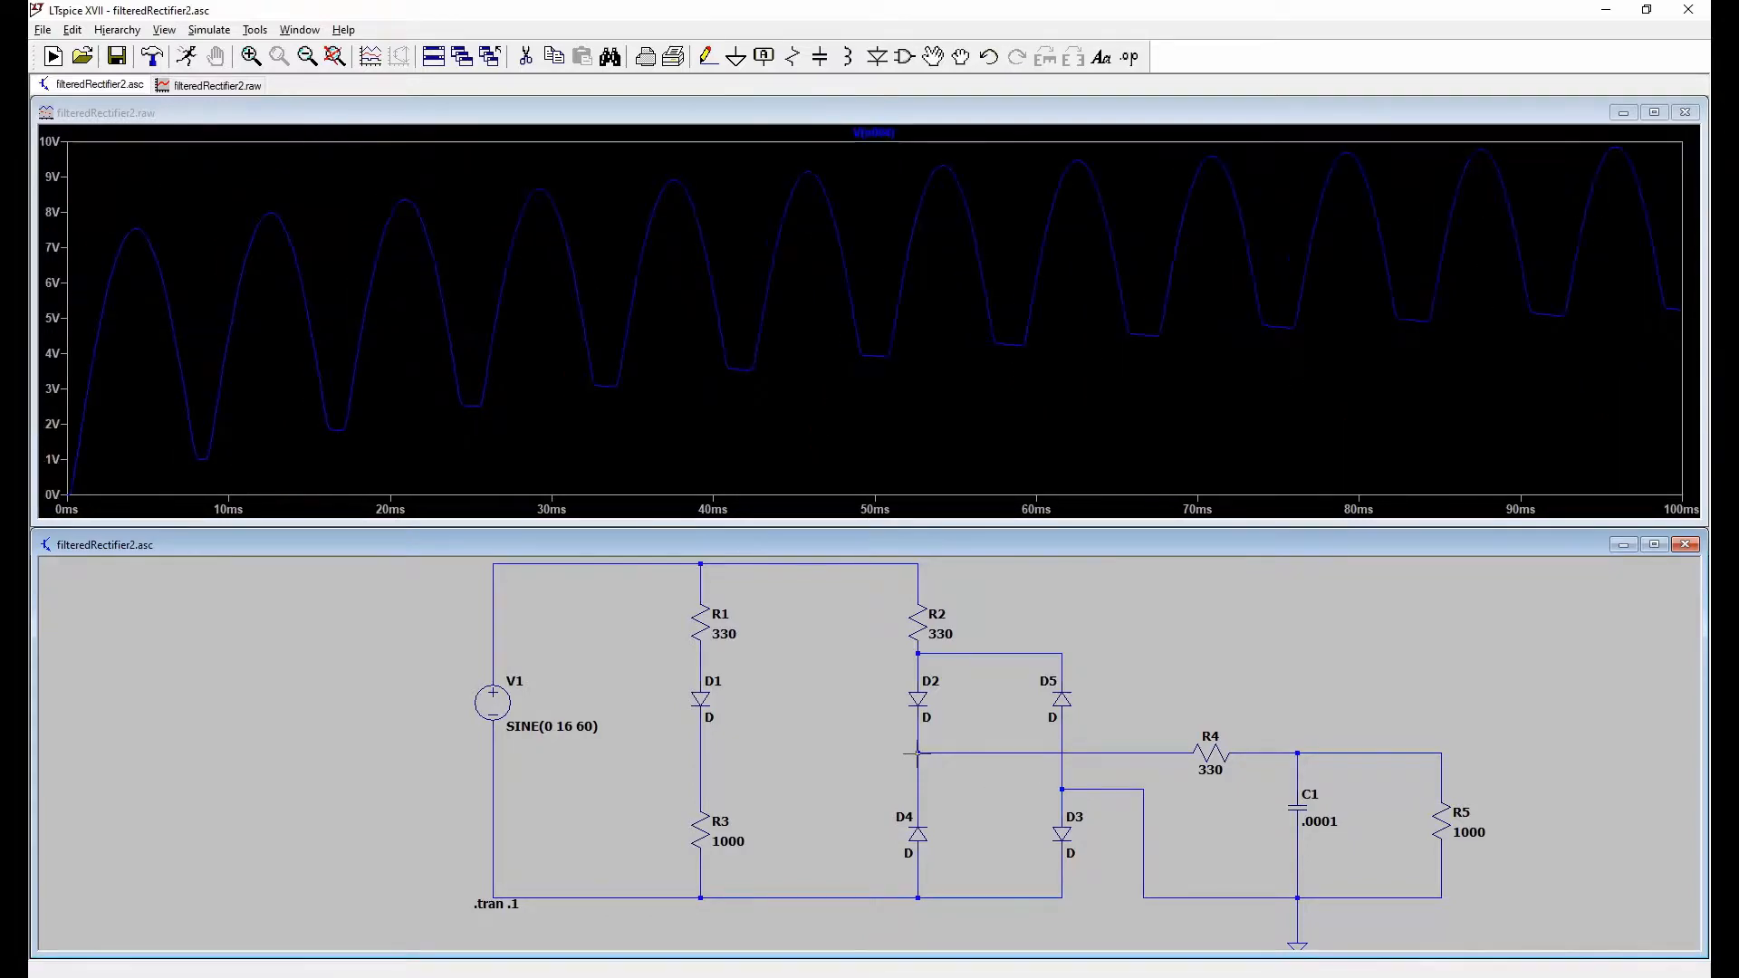
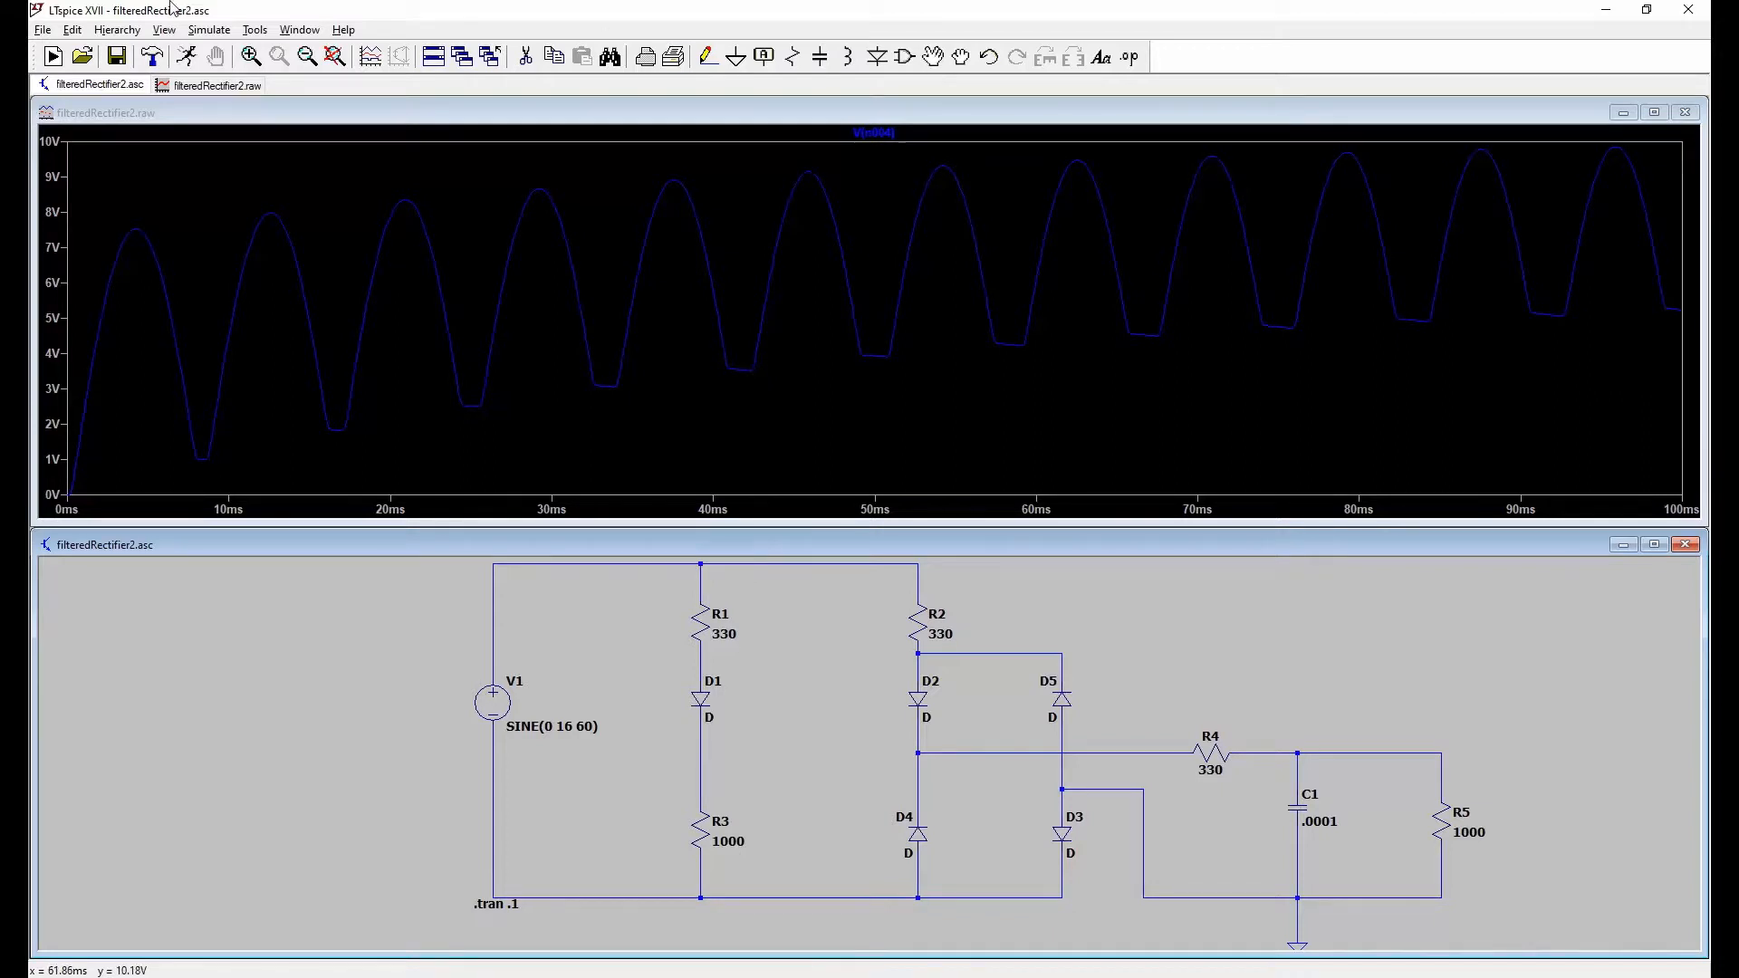
Step: Set the transient simulation's stop time to .250
{"action": "left_click", "coordinate": [214, 33]}
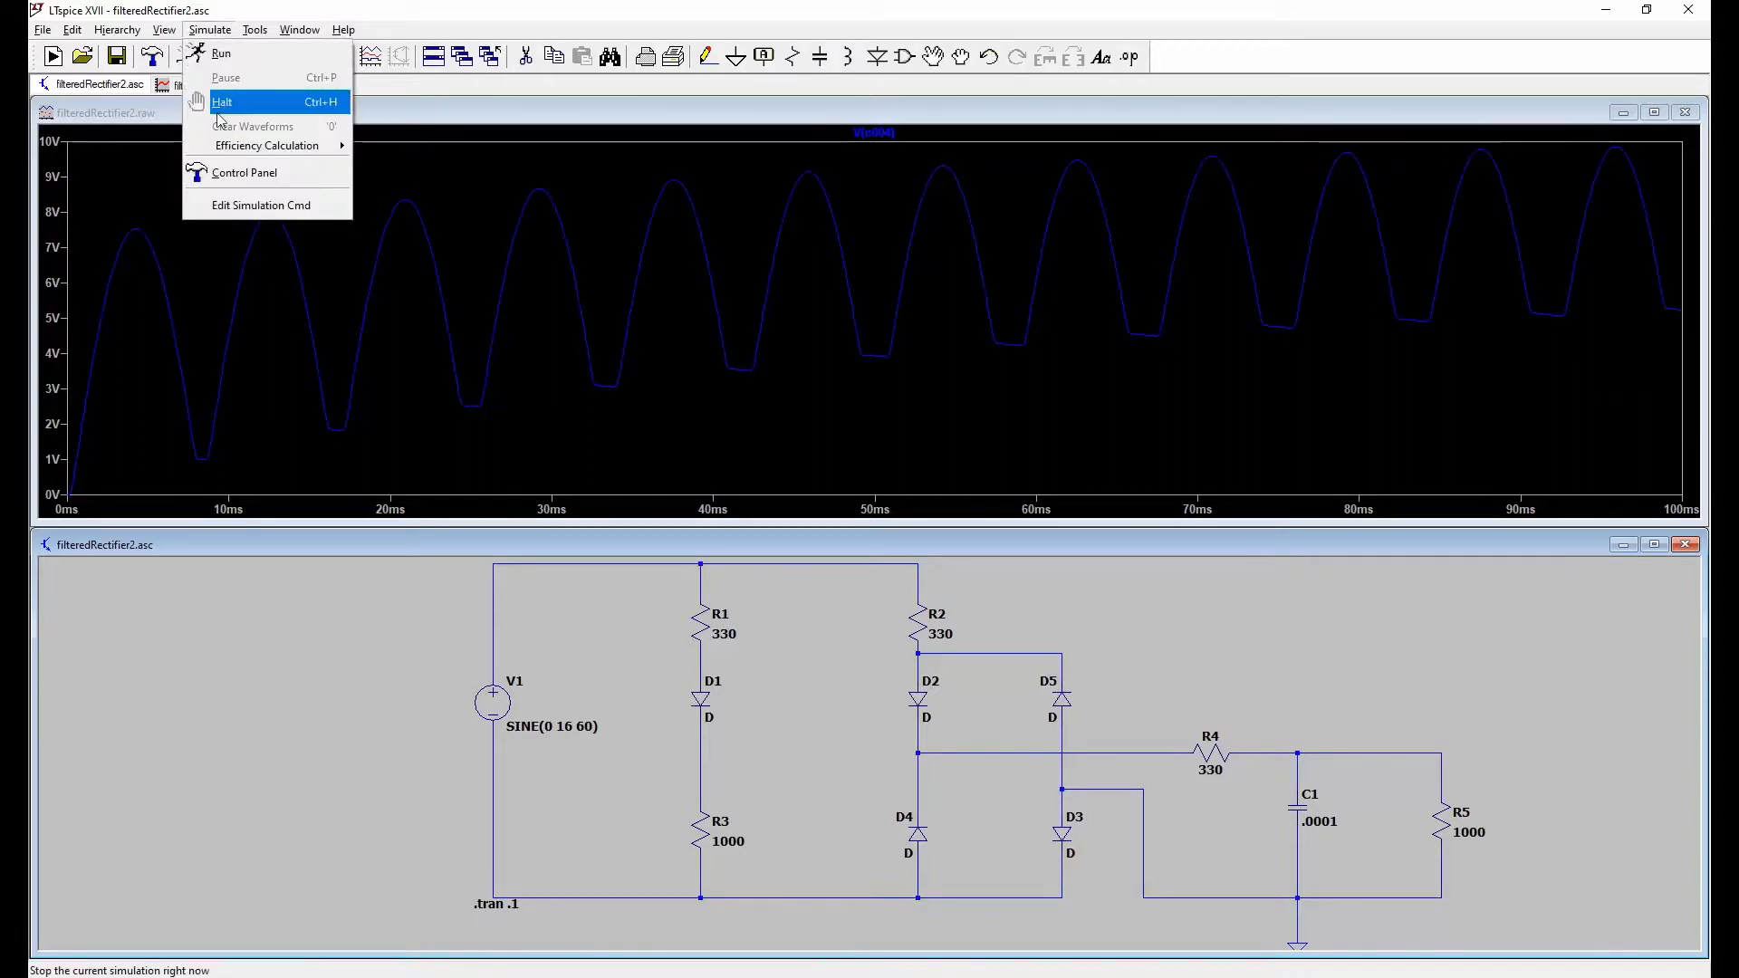
{"action": "left_click", "coordinate": [261, 206]}
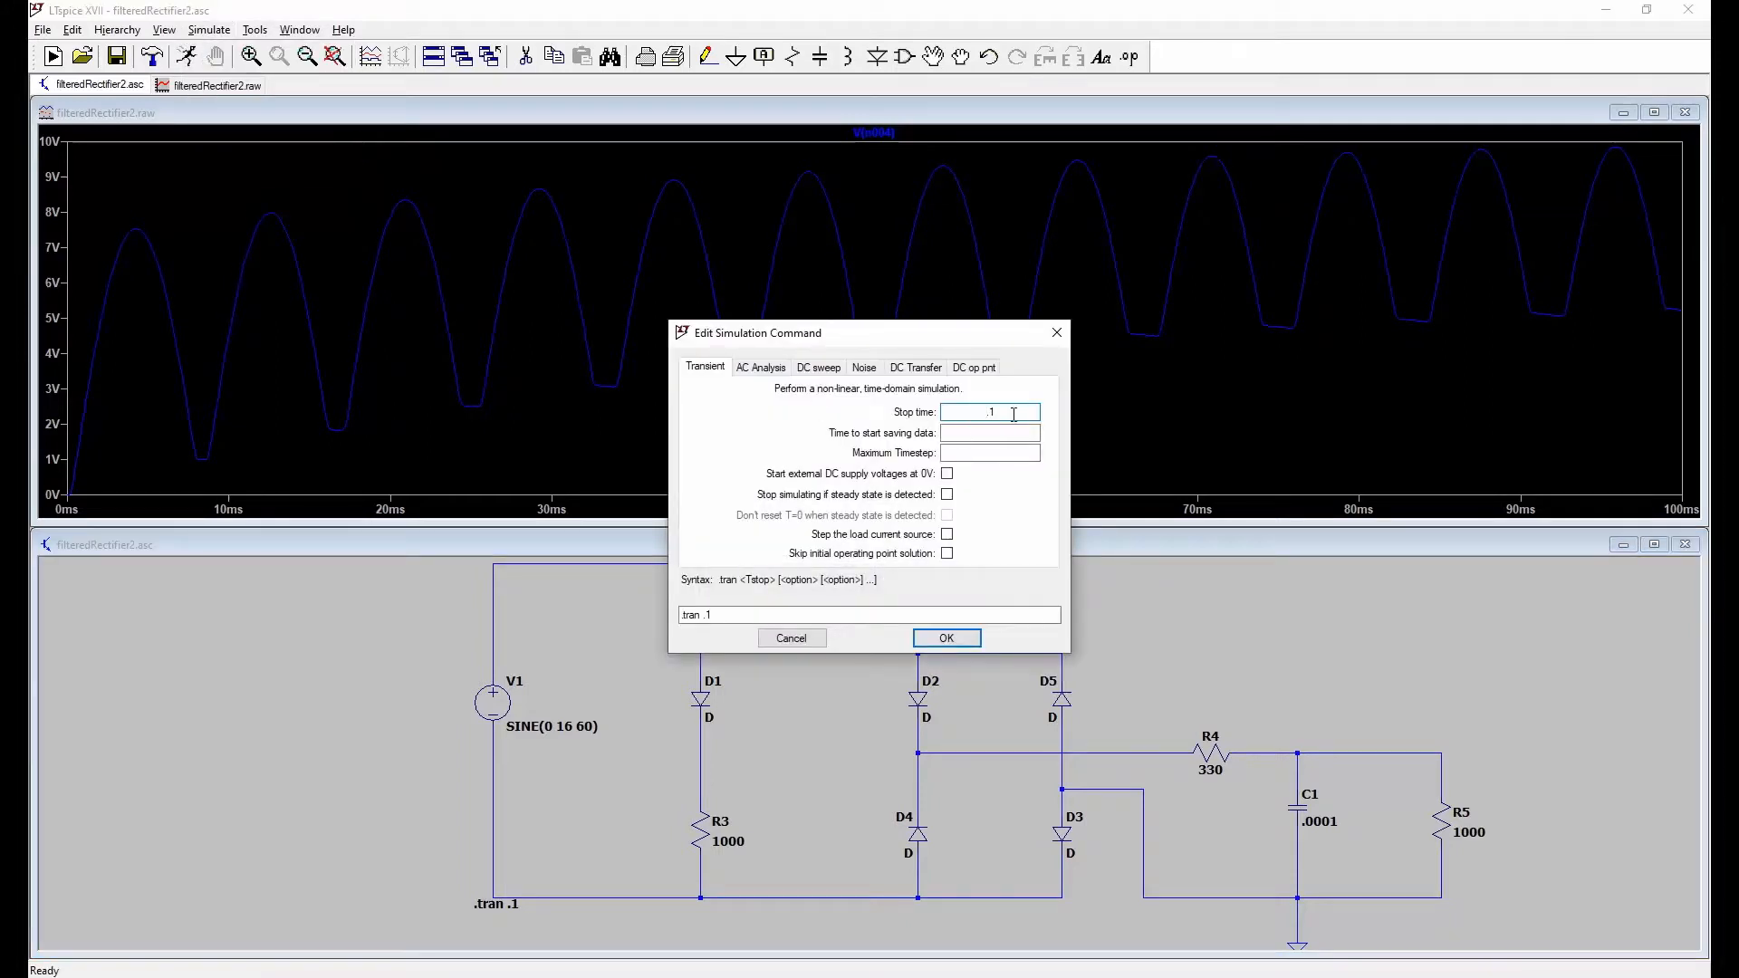
{"action": "left_click", "coordinate": [1008, 413]}
{"action": "key", "text": "shift+Left"}
{"action": "type", "text": "250"}
{"action": "key", "text": "Return"}
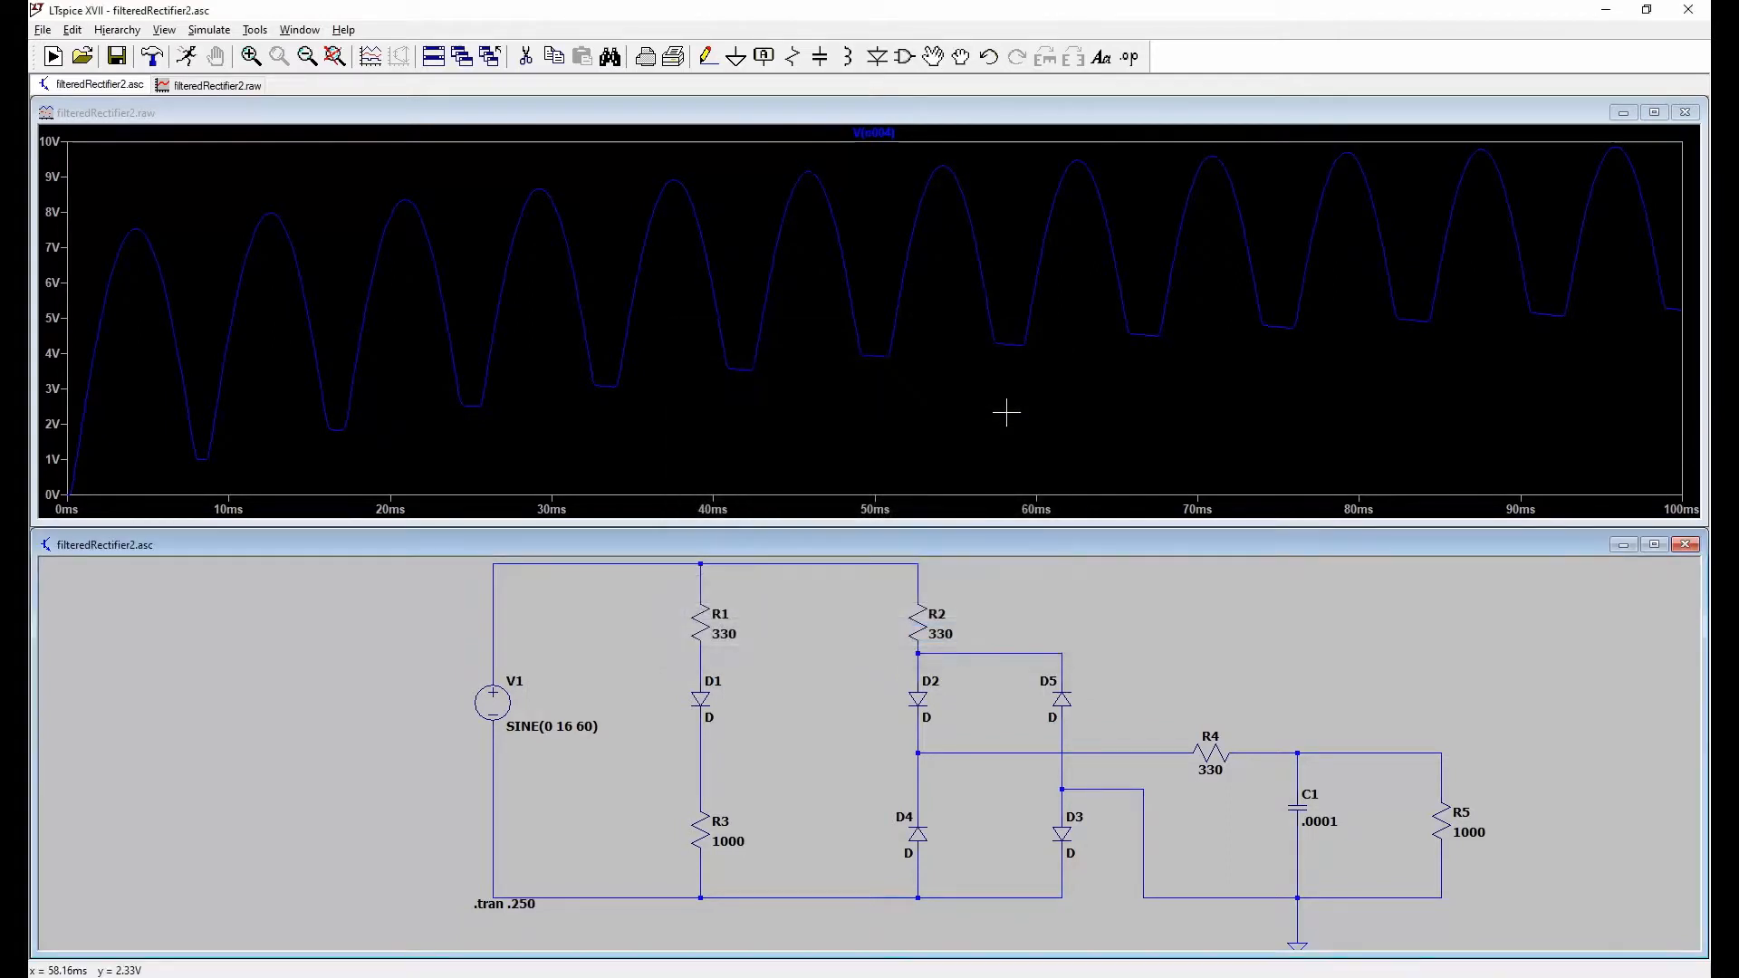
Step: Rerun the simulation and add the voltage at the junction of R4 and C1 to the plot
{"action": "left_click", "coordinate": [211, 32]}
{"action": "left_click", "coordinate": [220, 53]}
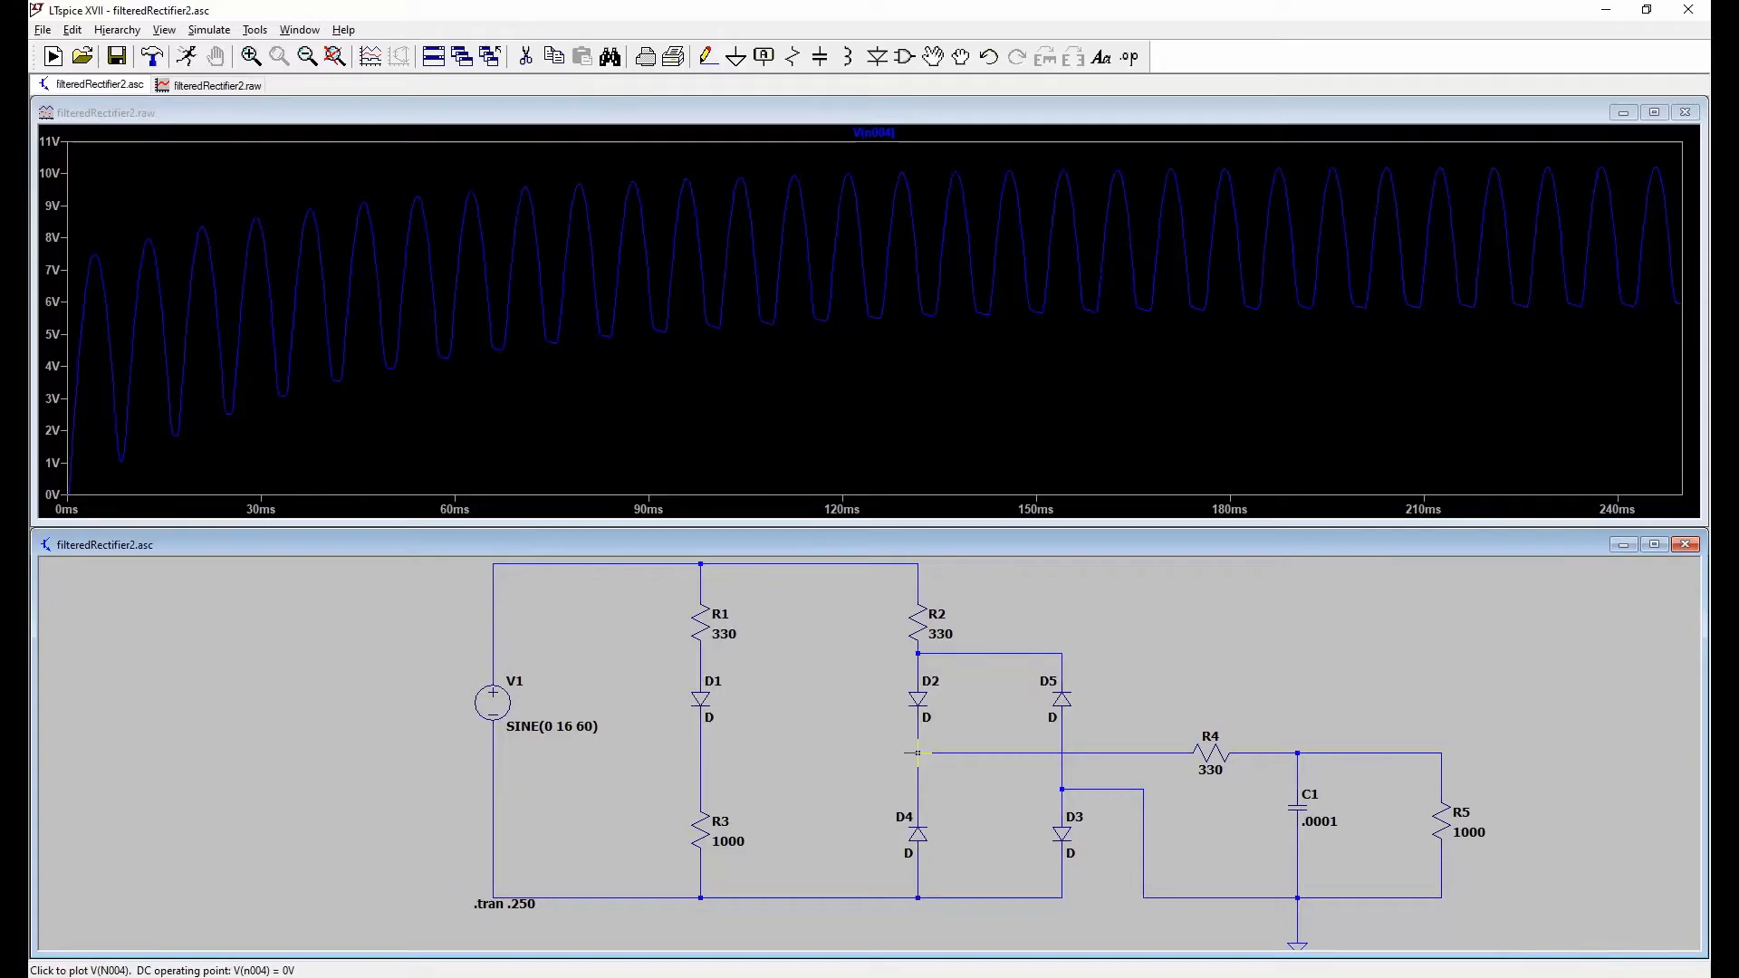
{"action": "left_click", "coordinate": [1298, 752]}
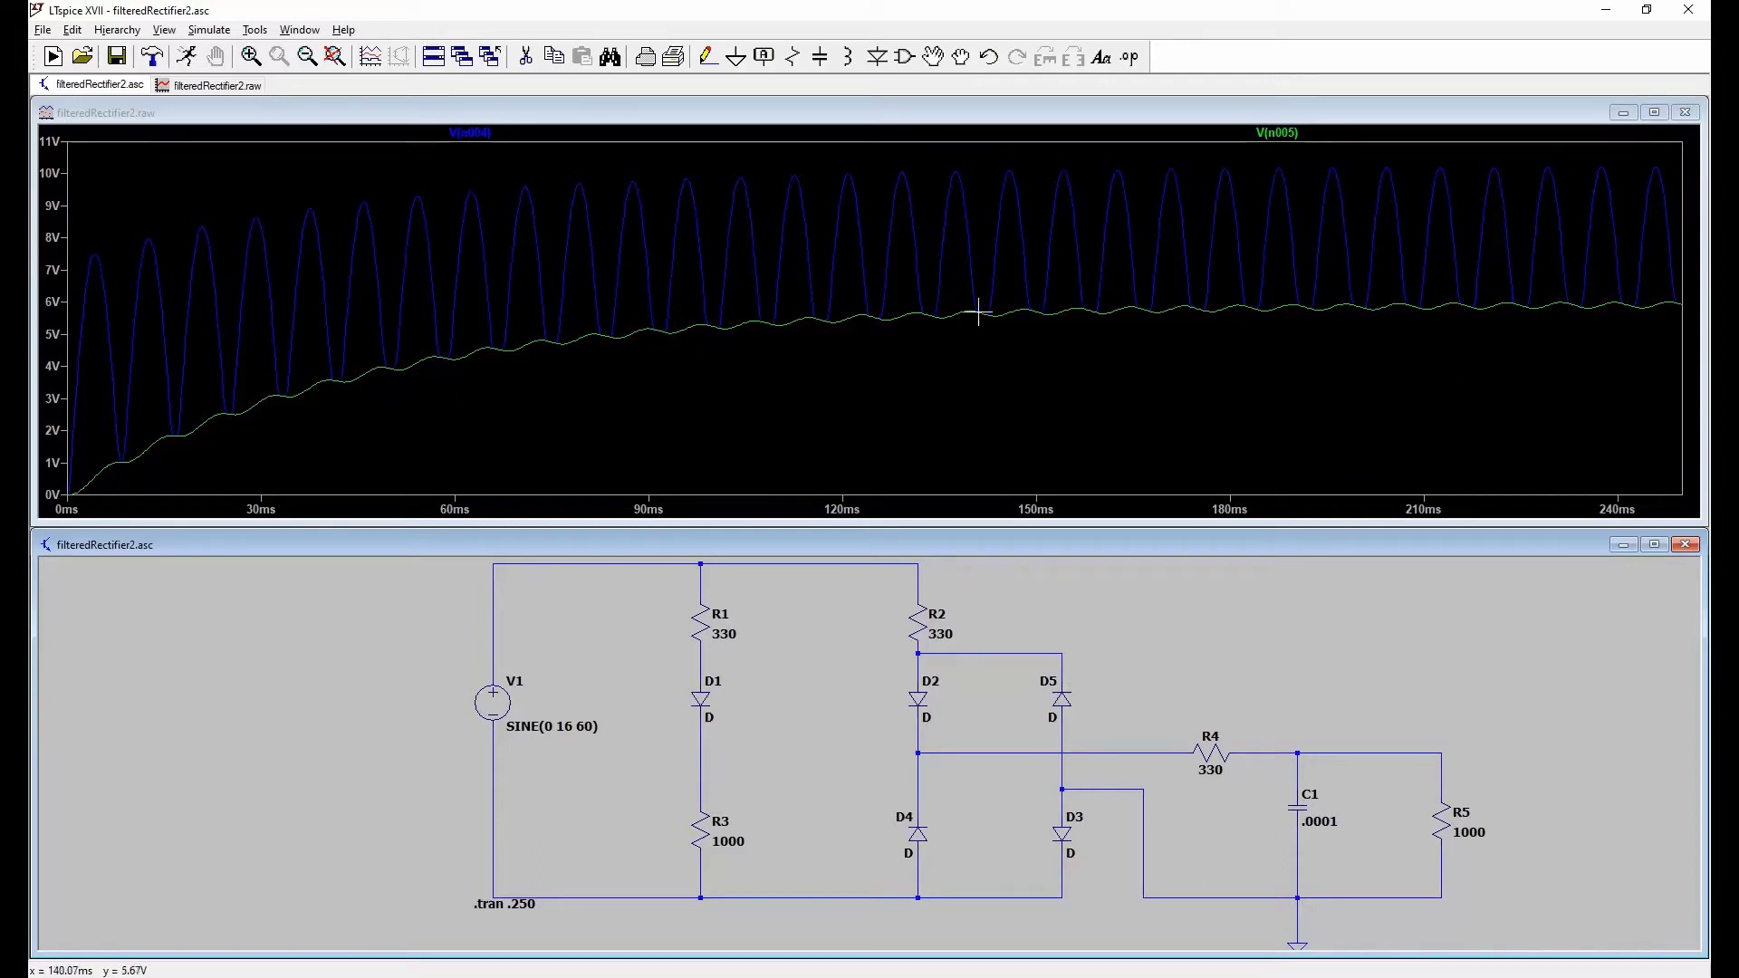
Step: Examine one ripple cycle of the filtered output voltage from trough to peak, and restore the full plot range
{"action": "left_click", "coordinate": [1279, 297]}
{"action": "left_click_drag", "start_coordinate": [1279, 297], "coordinate": [1567, 320]}
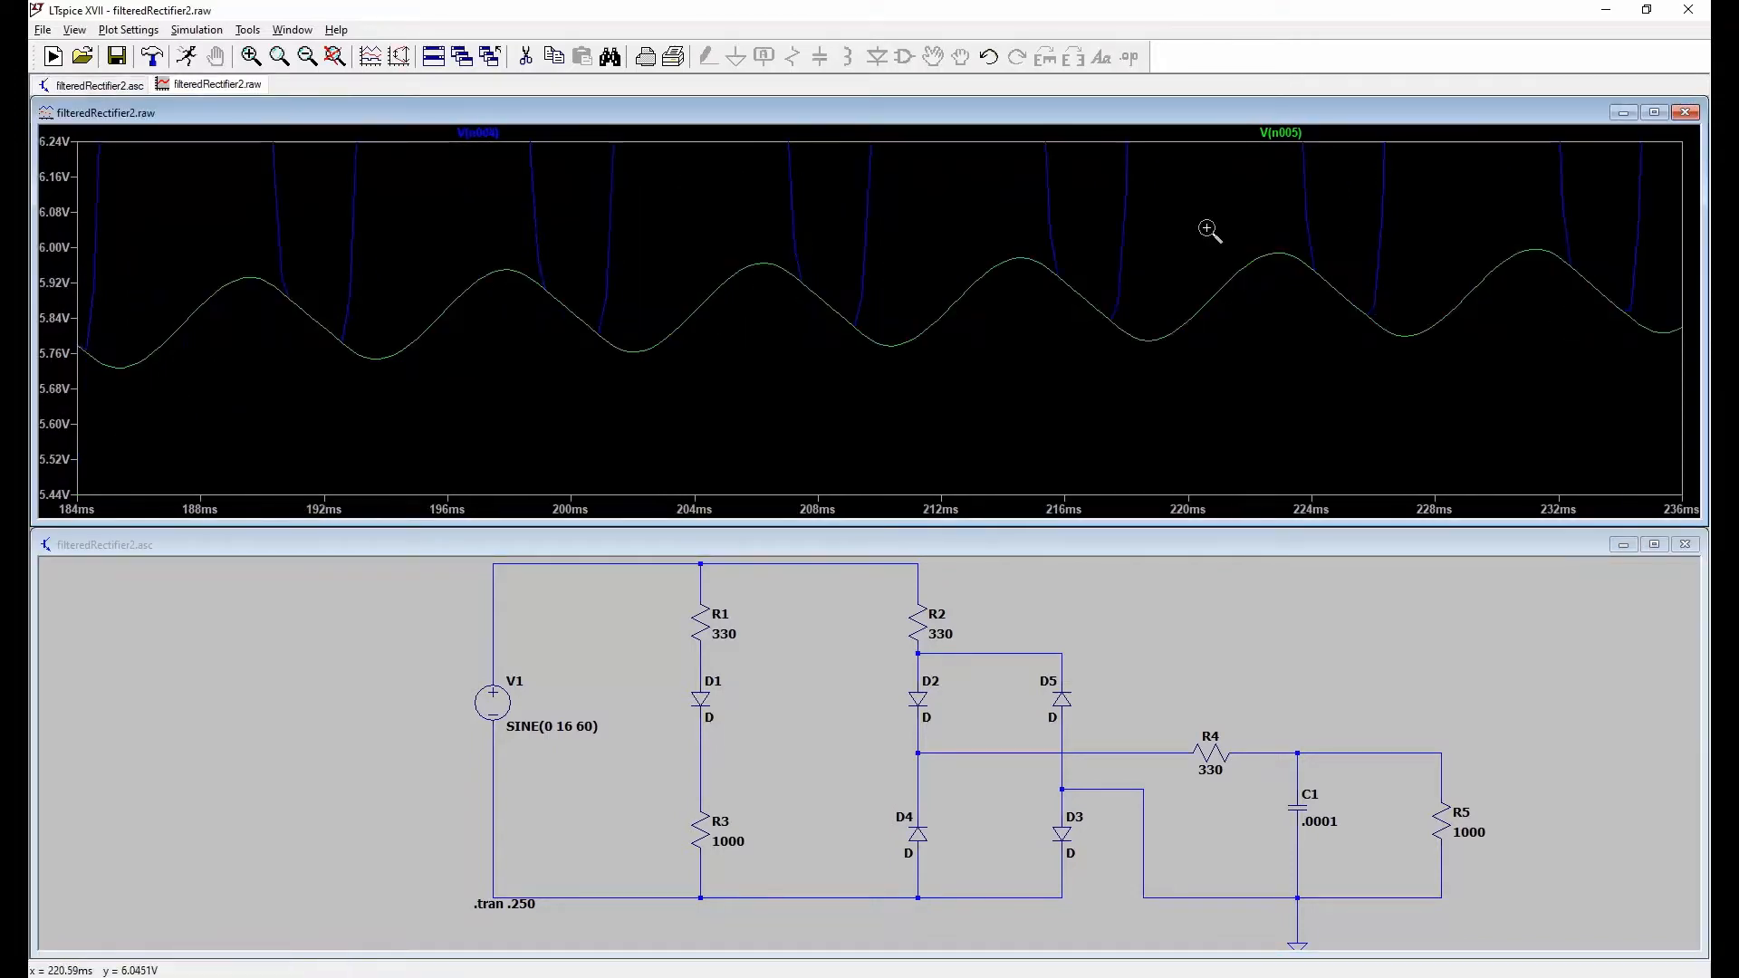
{"action": "left_click_drag", "start_coordinate": [1207, 228], "coordinate": [1588, 366]}
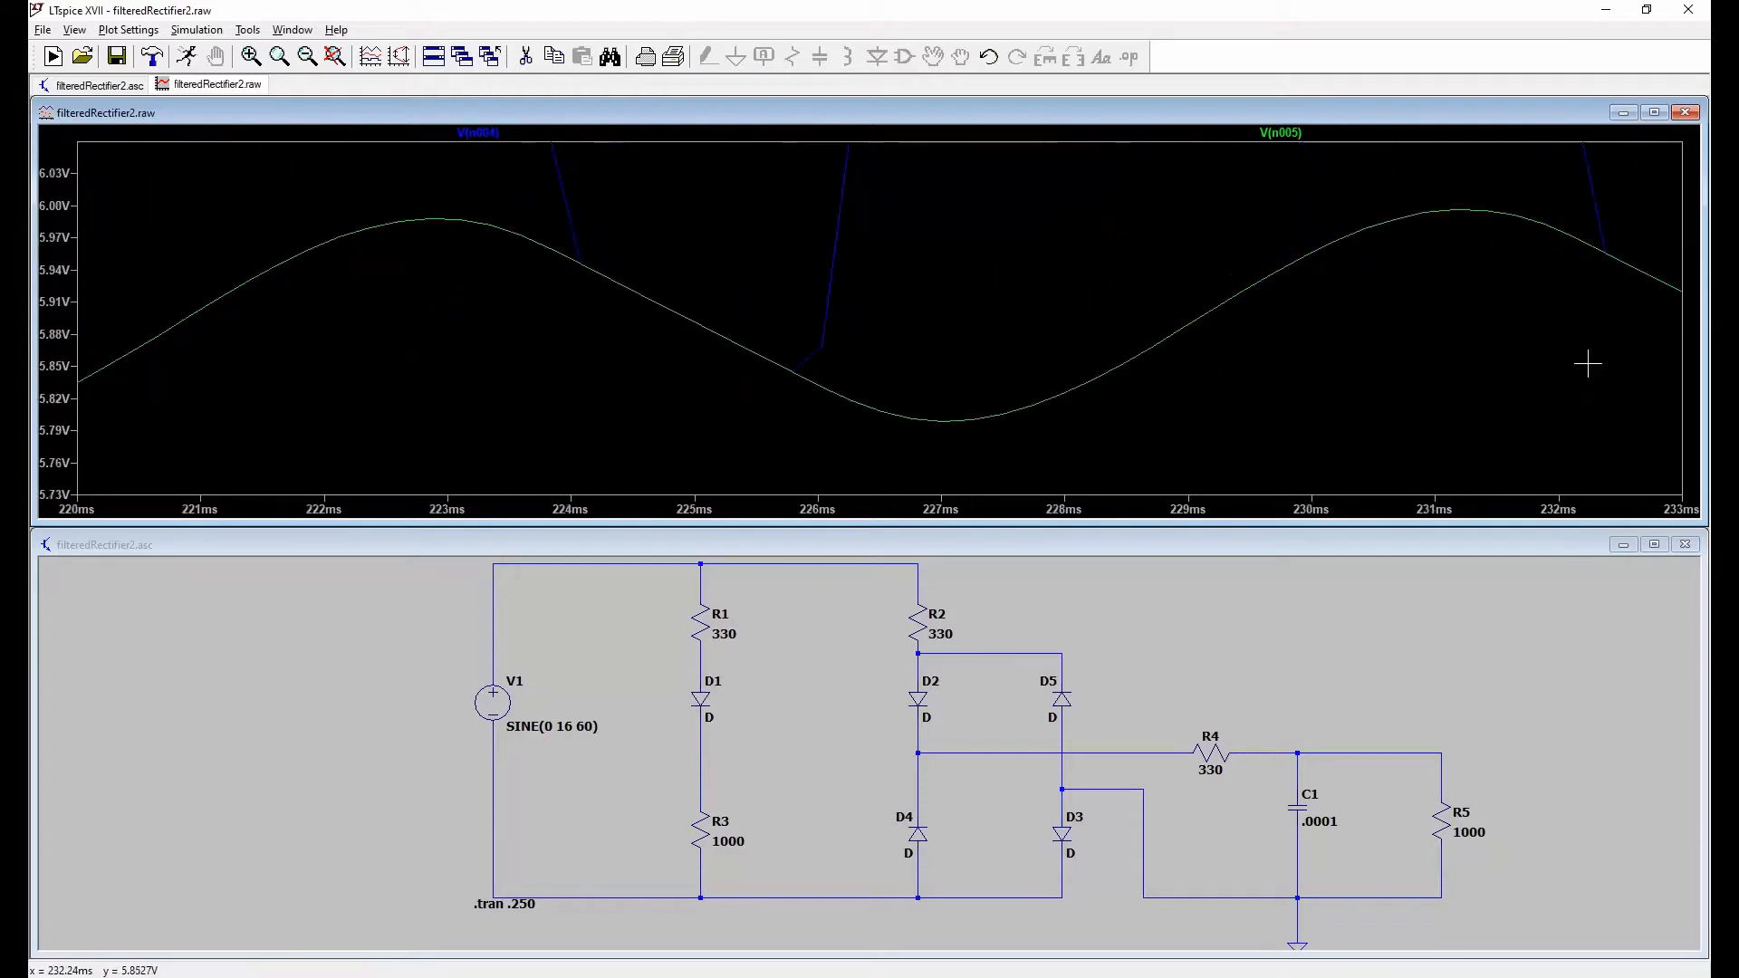
{"action": "left_click_drag", "start_coordinate": [1508, 180], "coordinate": [818, 438]}
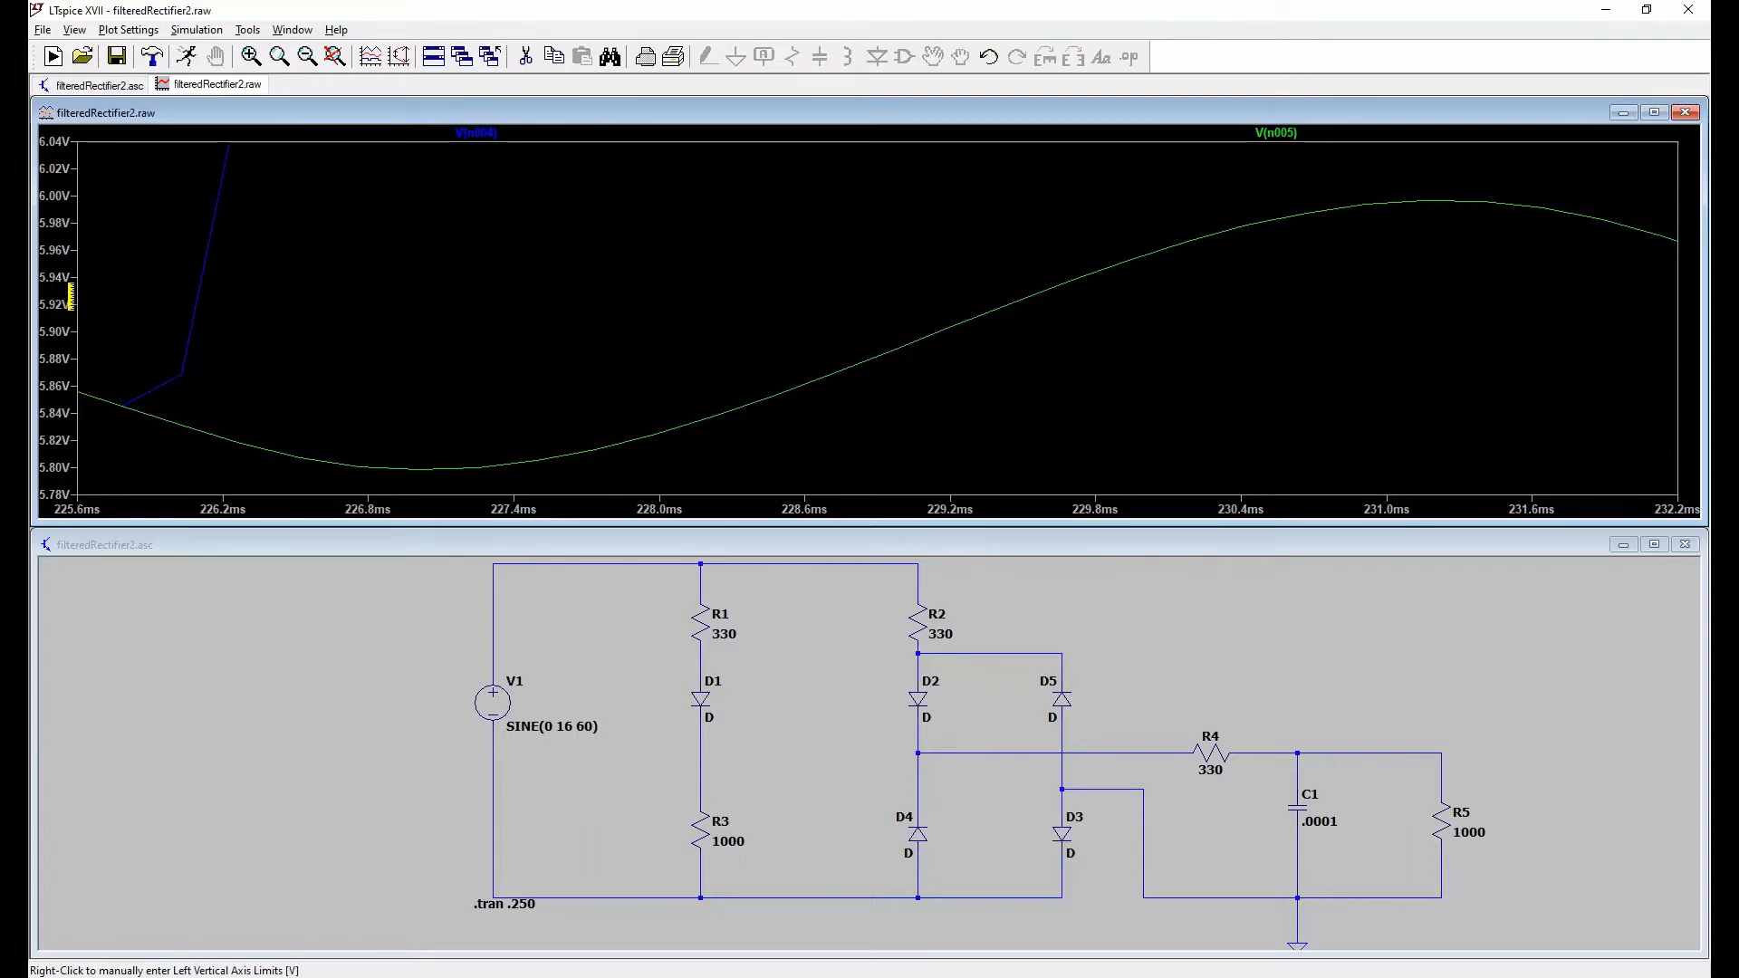
{"action": "right_click", "coordinate": [946, 307]}
{"action": "left_click", "coordinate": [1027, 325]}
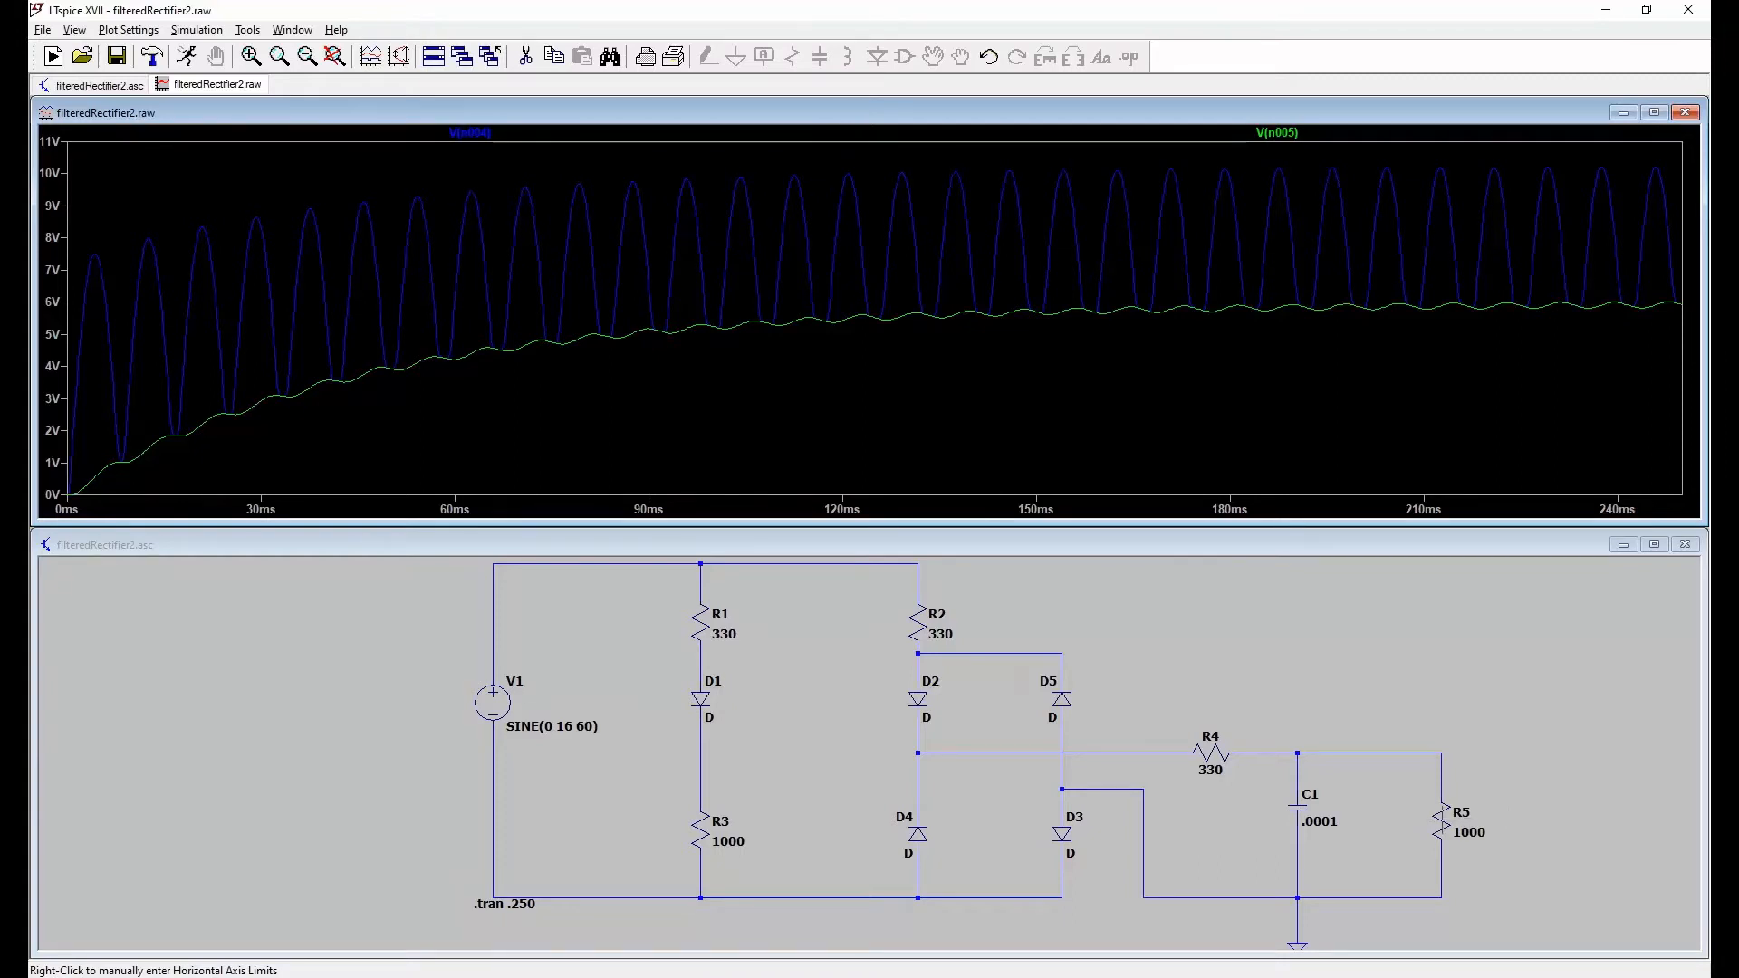
Step: Add the current through R5 to the plot, inspect the filtered ripple from about 140 ms onward, and fit the whole plot
{"action": "left_click", "coordinate": [1449, 820]}
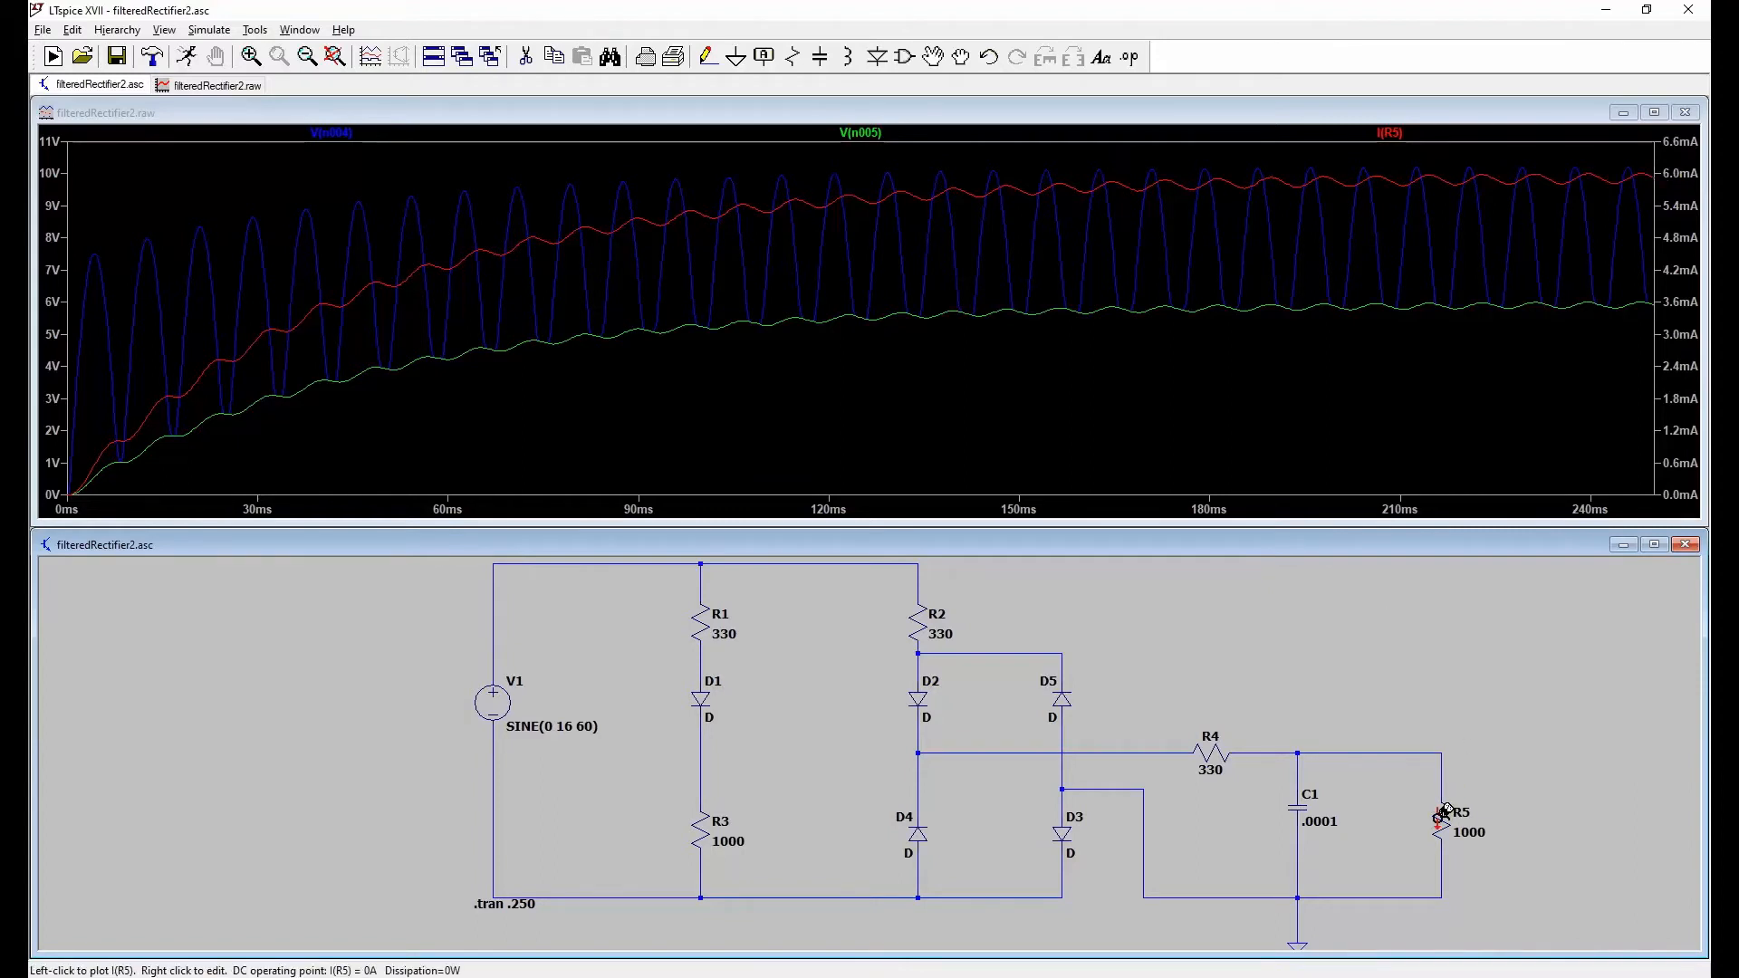
{"action": "left_click", "coordinate": [1646, 296]}
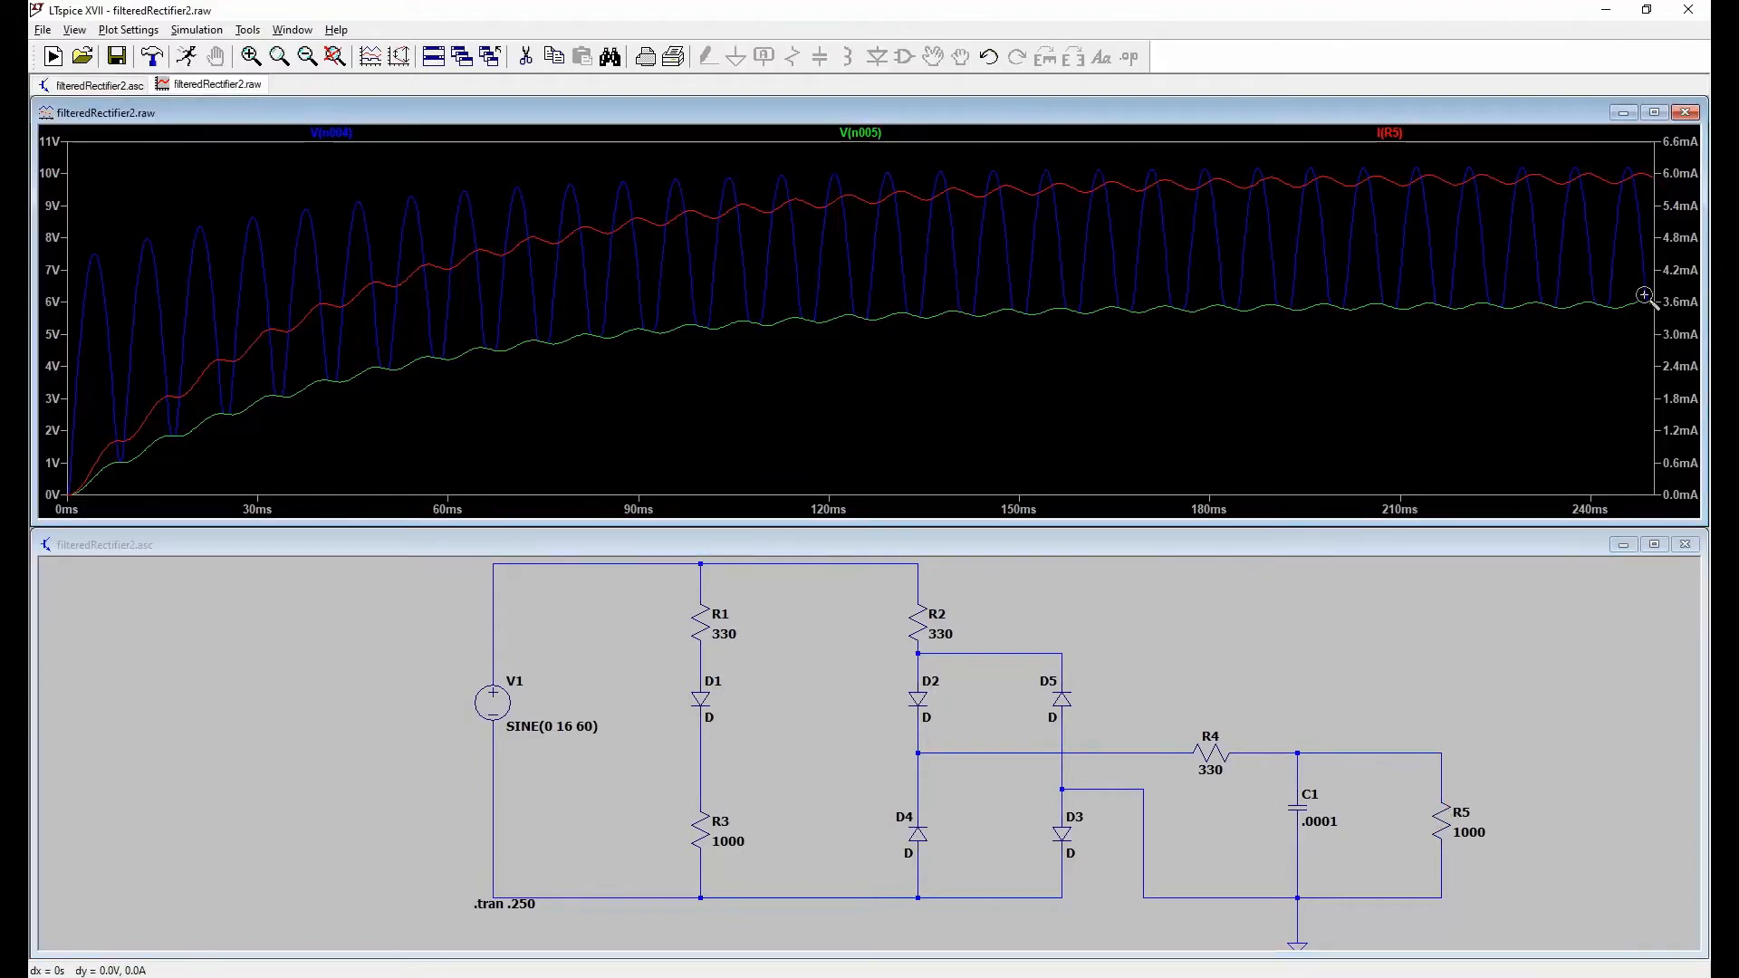
{"action": "left_click_drag", "start_coordinate": [1645, 296], "coordinate": [1017, 324]}
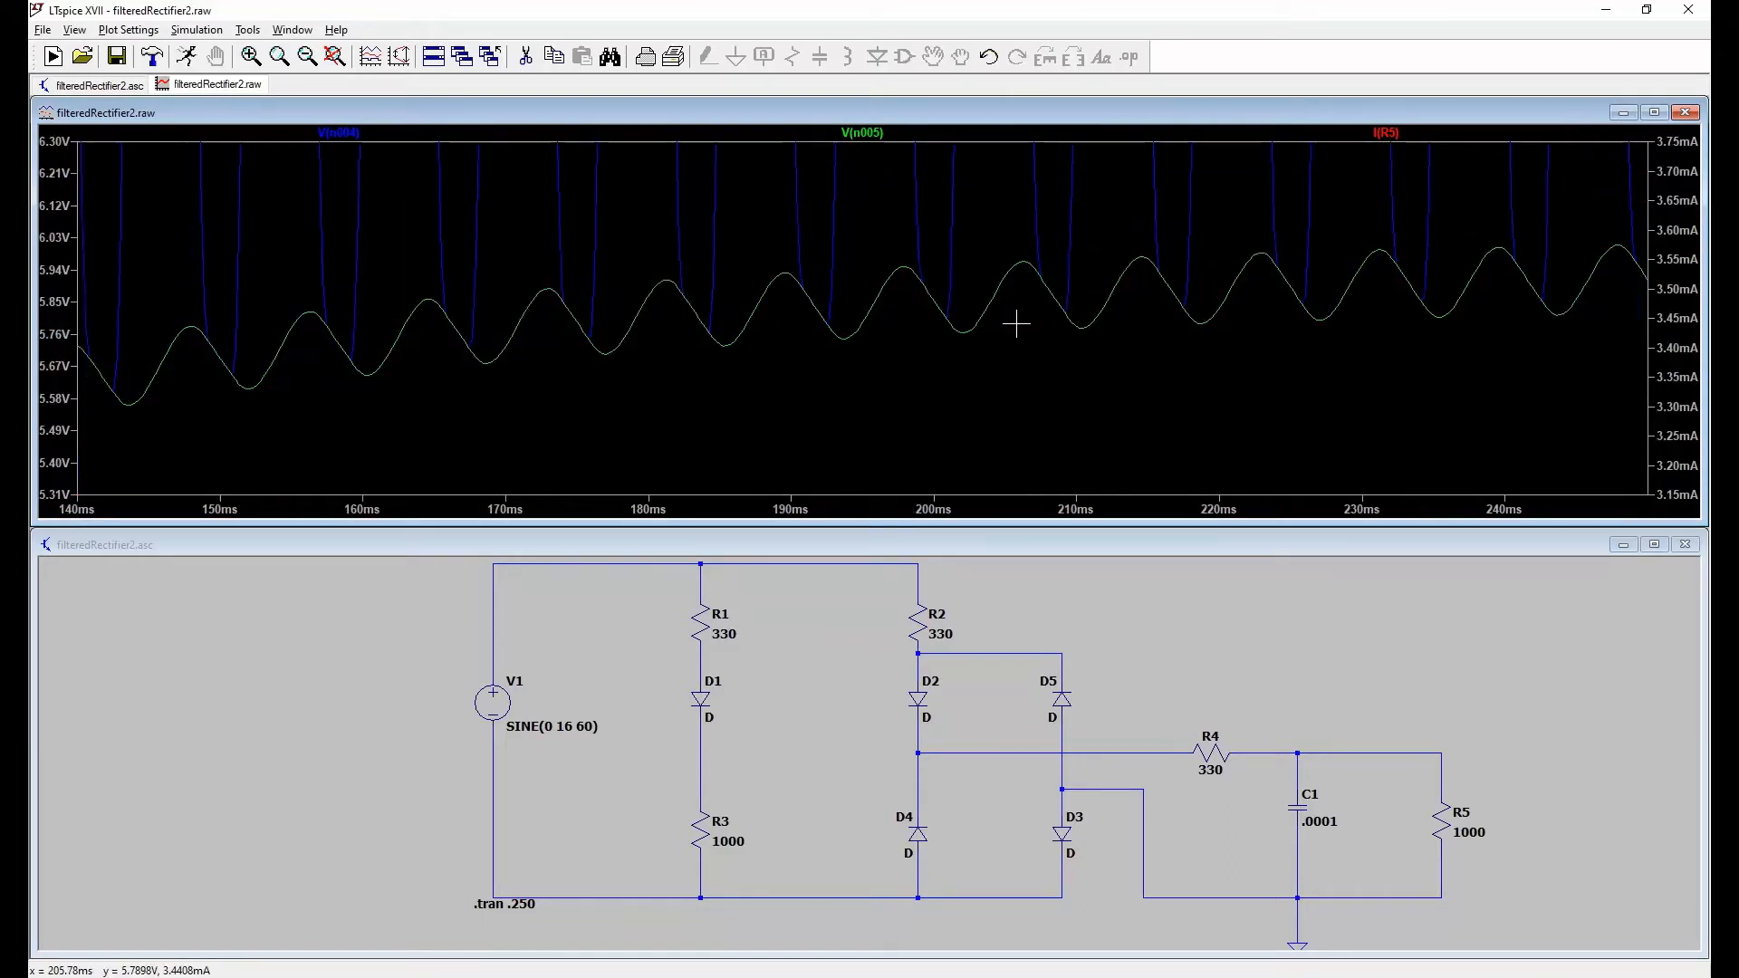
{"action": "right_click", "coordinate": [937, 322]}
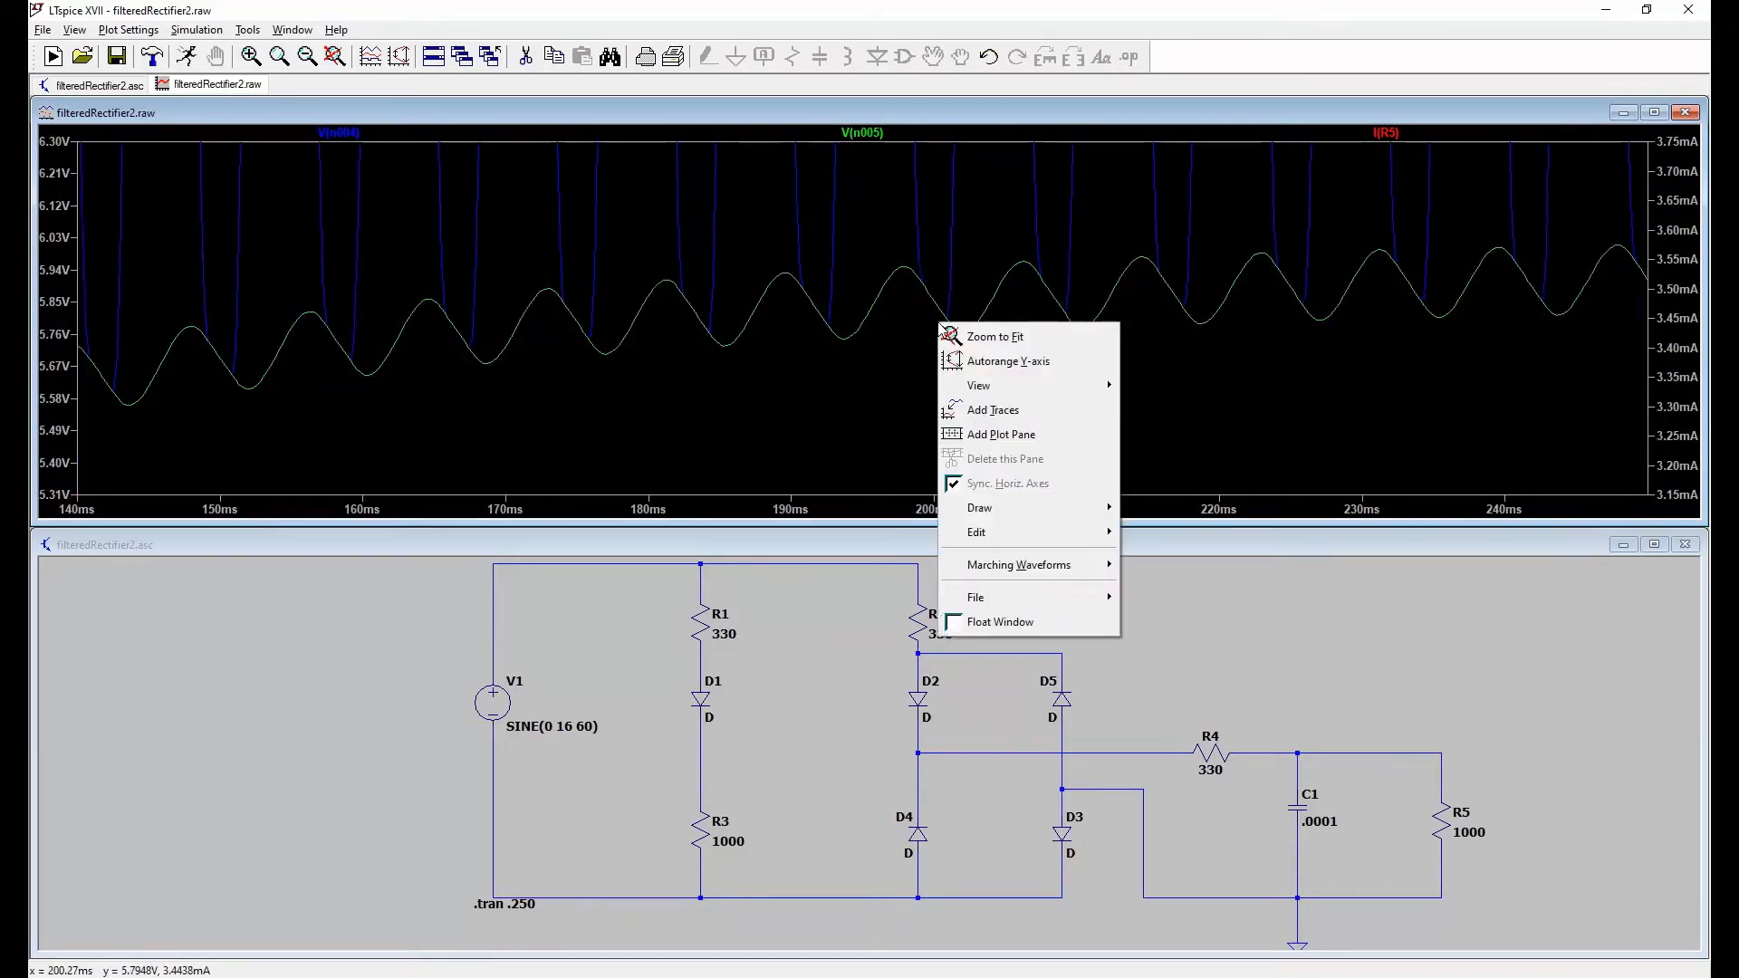
{"action": "left_click", "coordinate": [999, 335]}
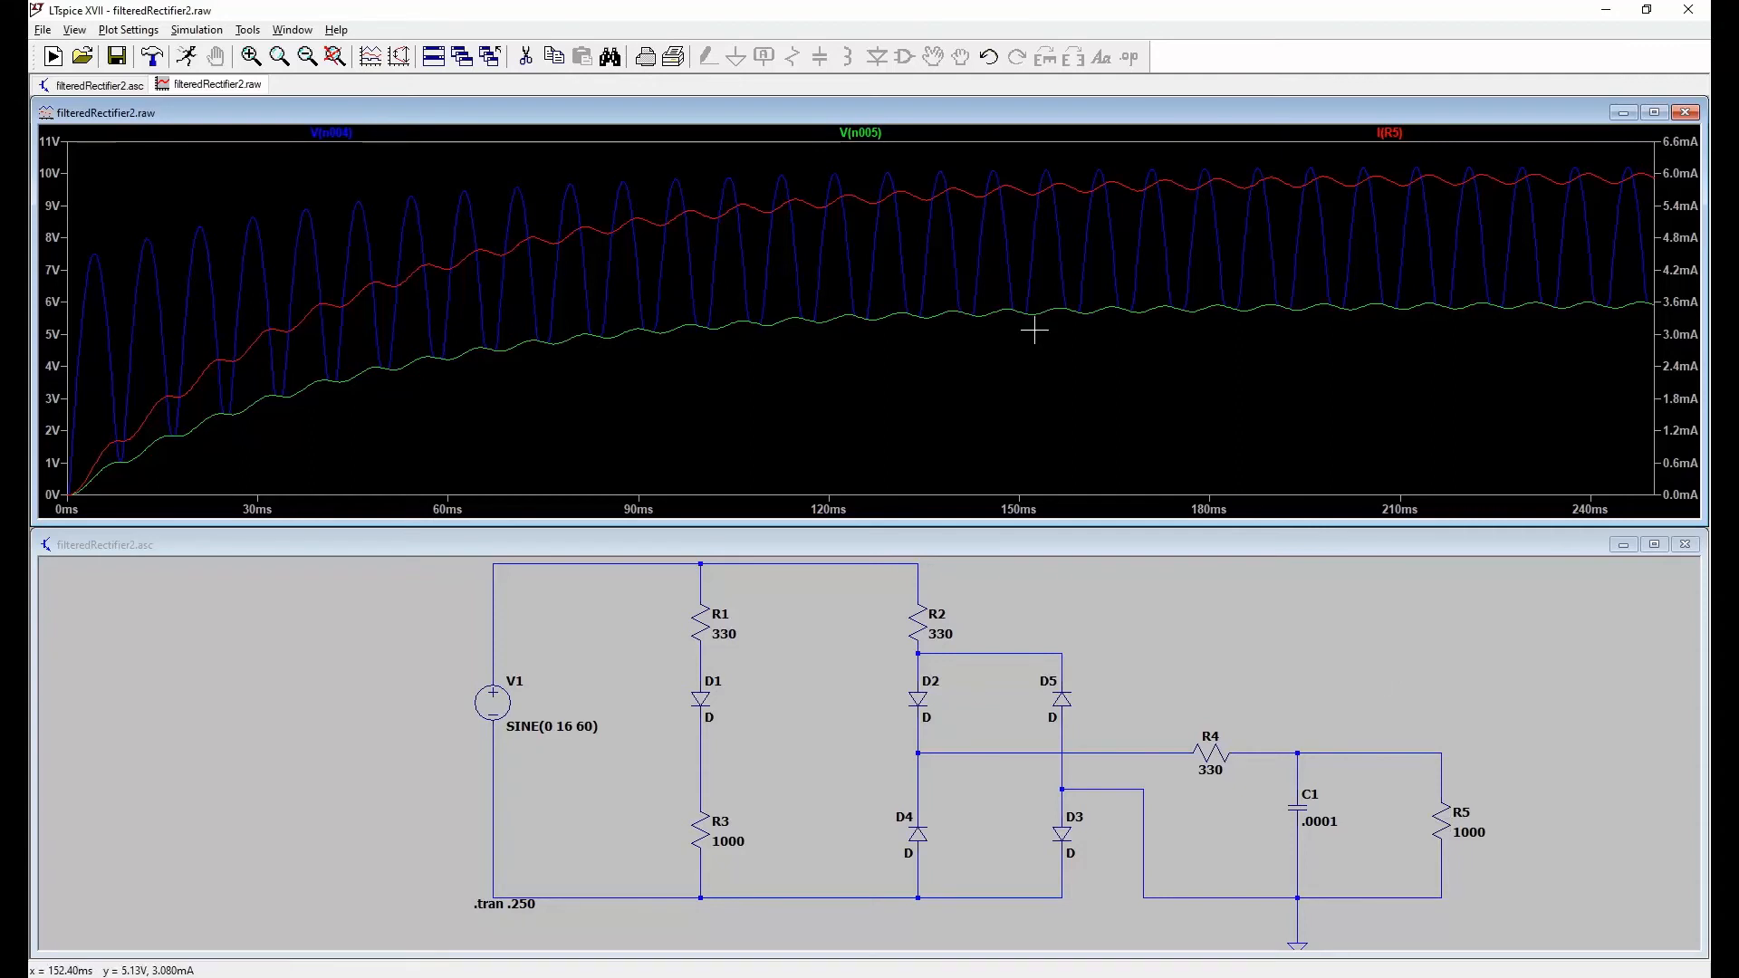
Step: Open the text export of the plotted waveform data with its destination file name ready for editing
{"action": "right_click", "coordinate": [1196, 376]}
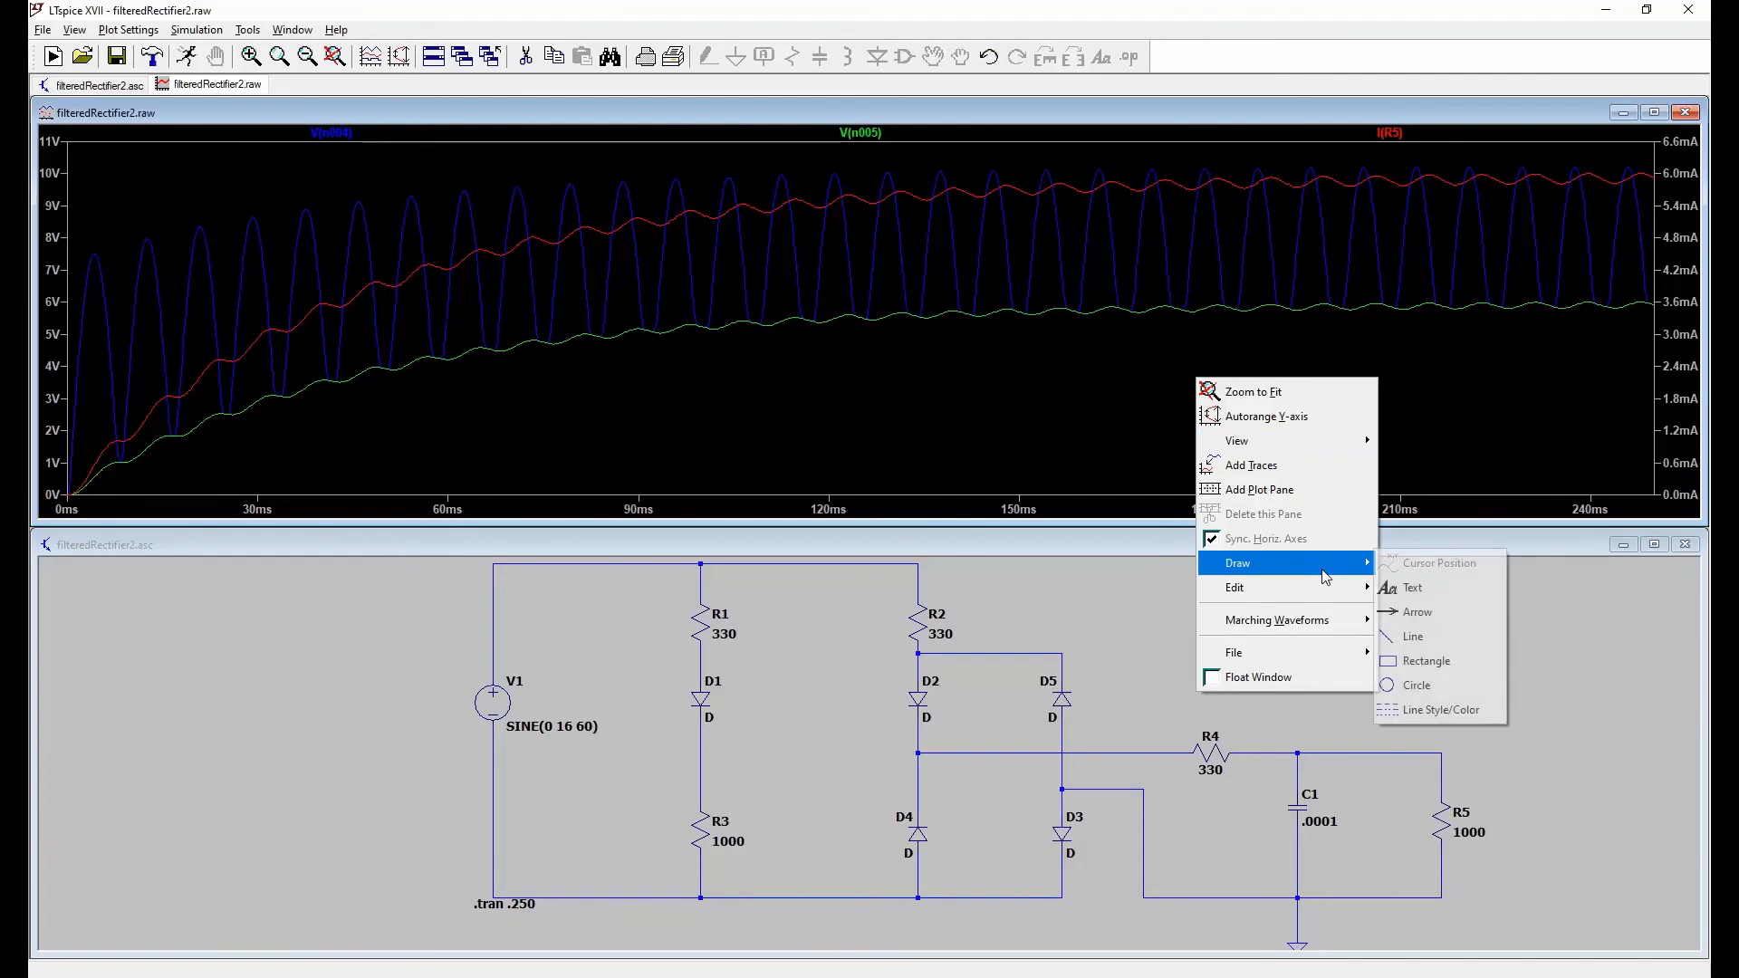
{"action": "mouse_move", "coordinate": [1300, 658]}
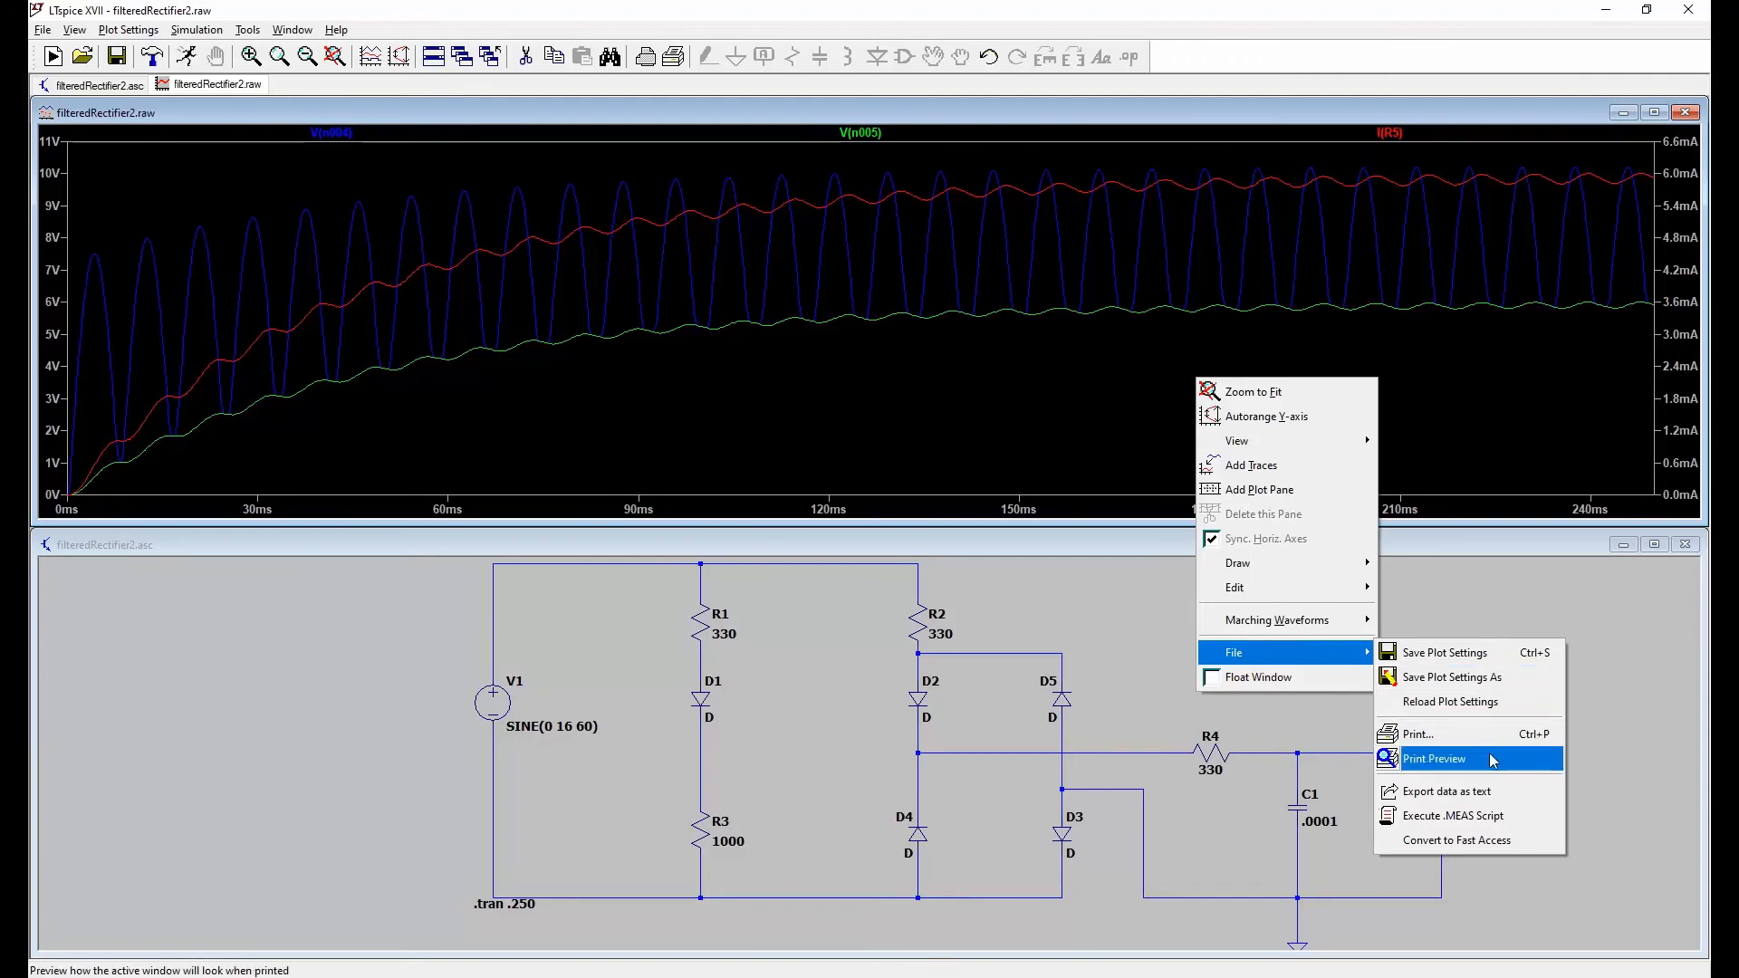
{"action": "left_click", "coordinate": [1461, 792]}
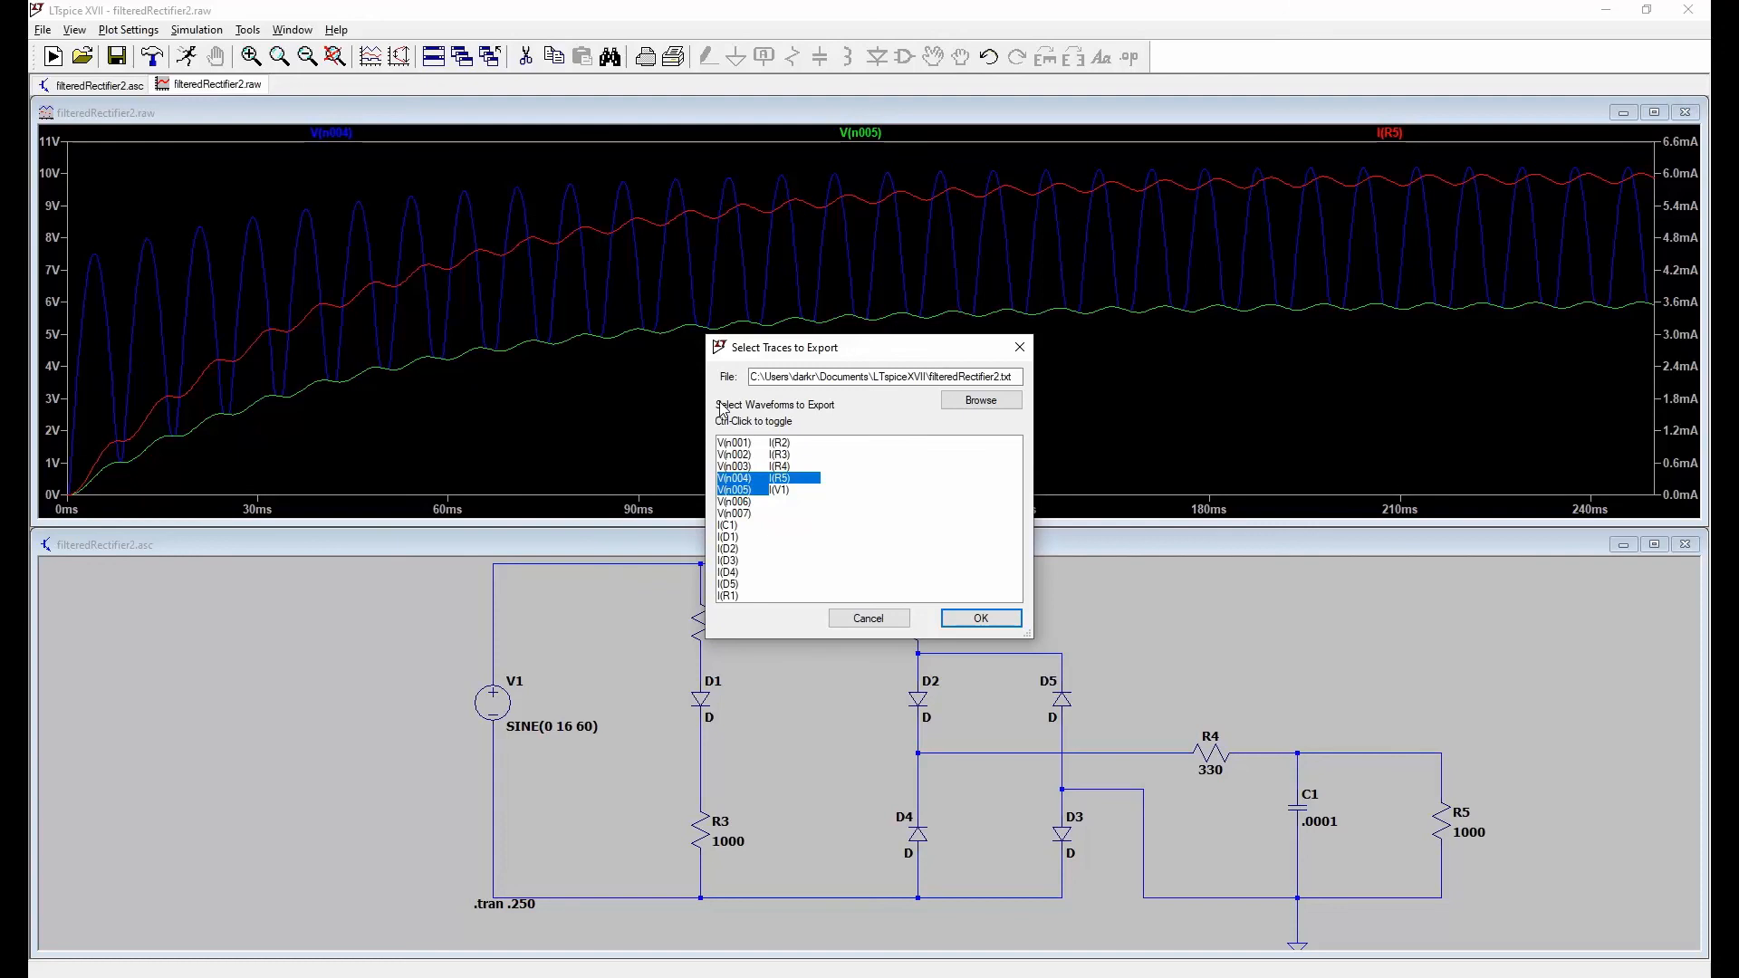
{"action": "left_click", "coordinate": [1013, 377]}
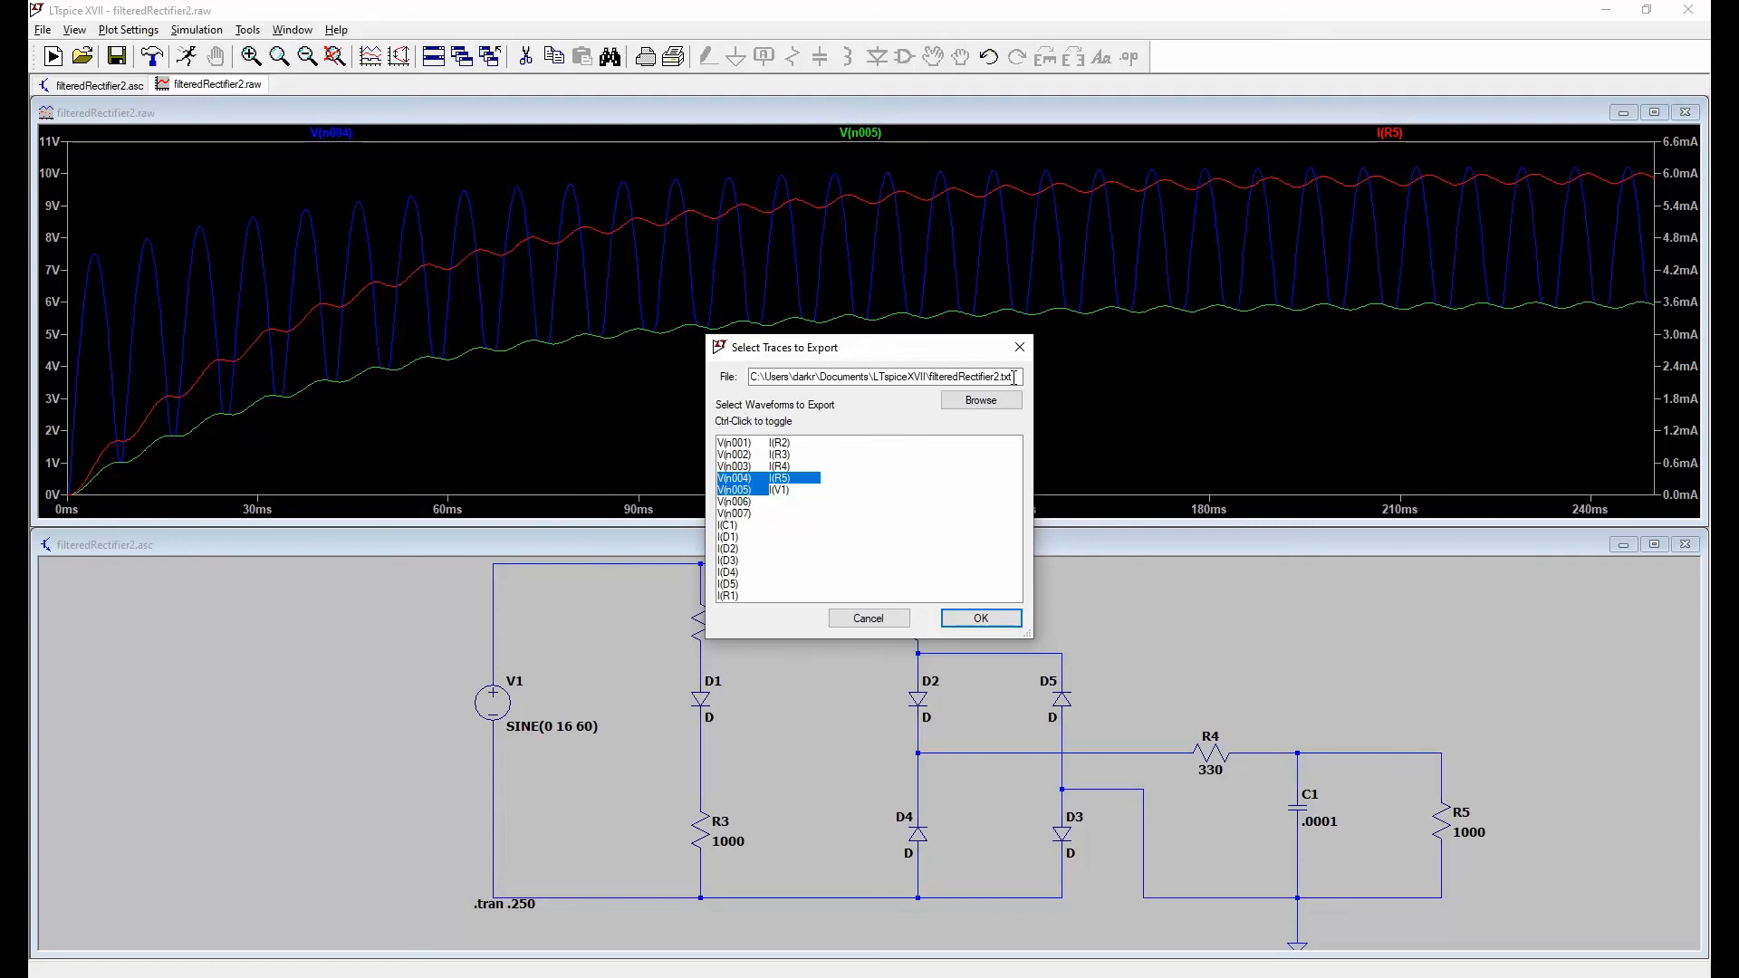